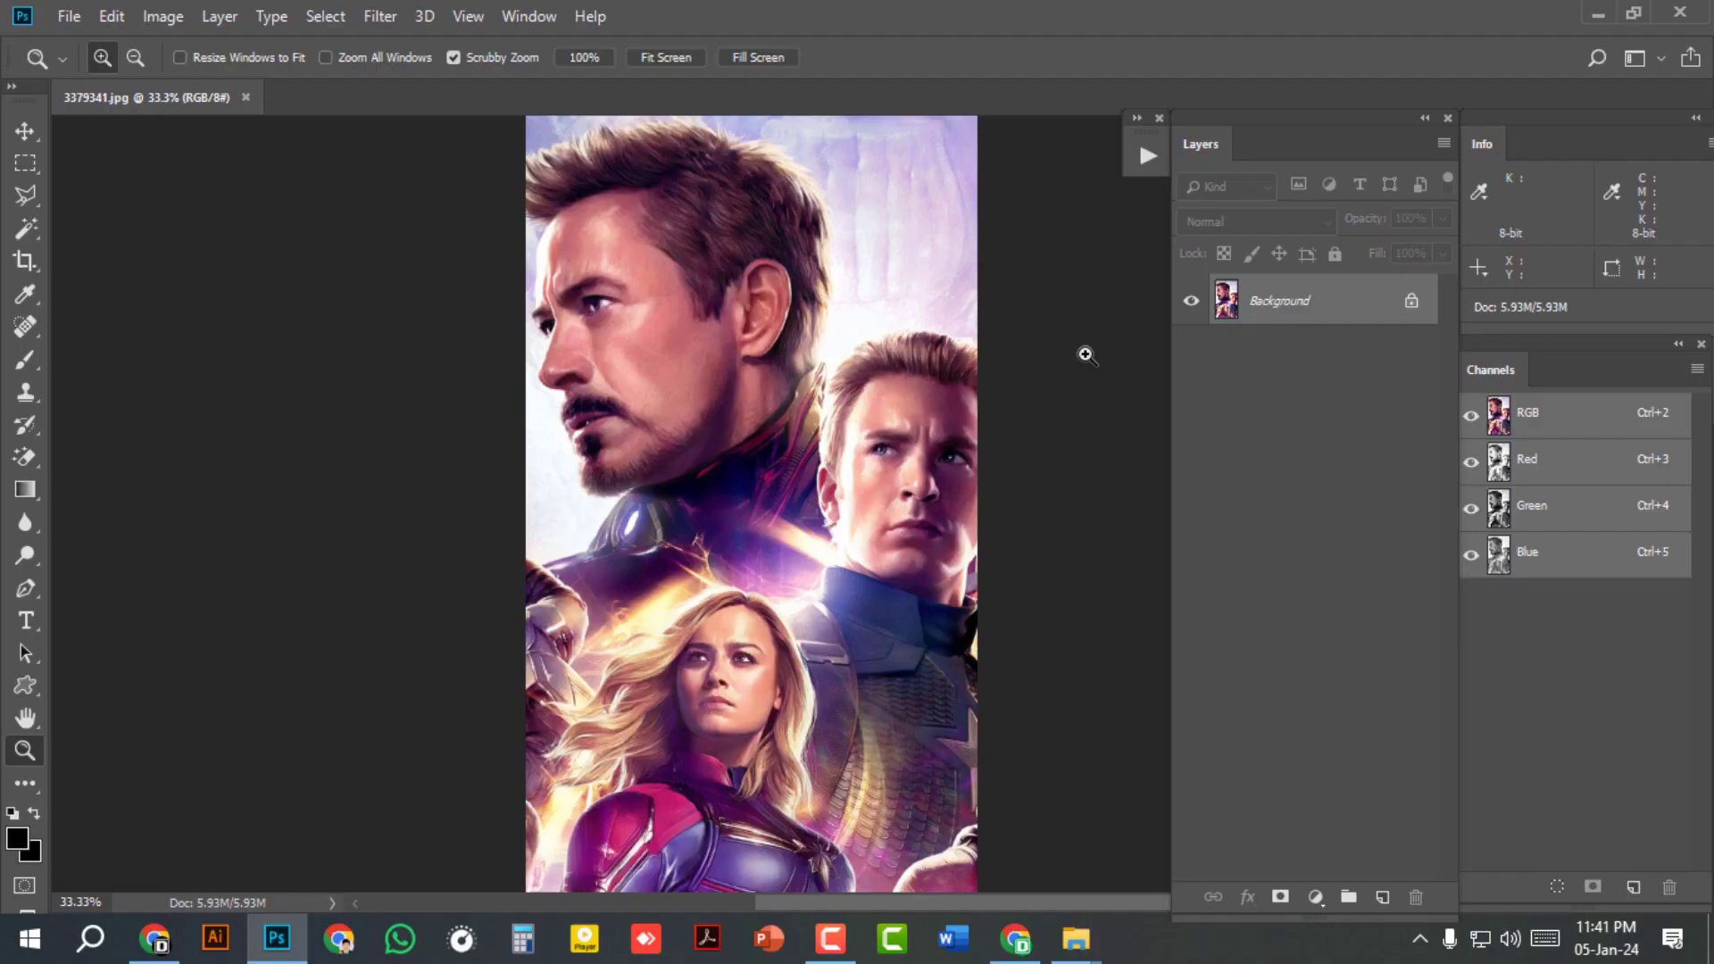
Step: Convert the locked Background into a regular layer named "Artwork"
double_click(1274, 306)
type("Artwork")
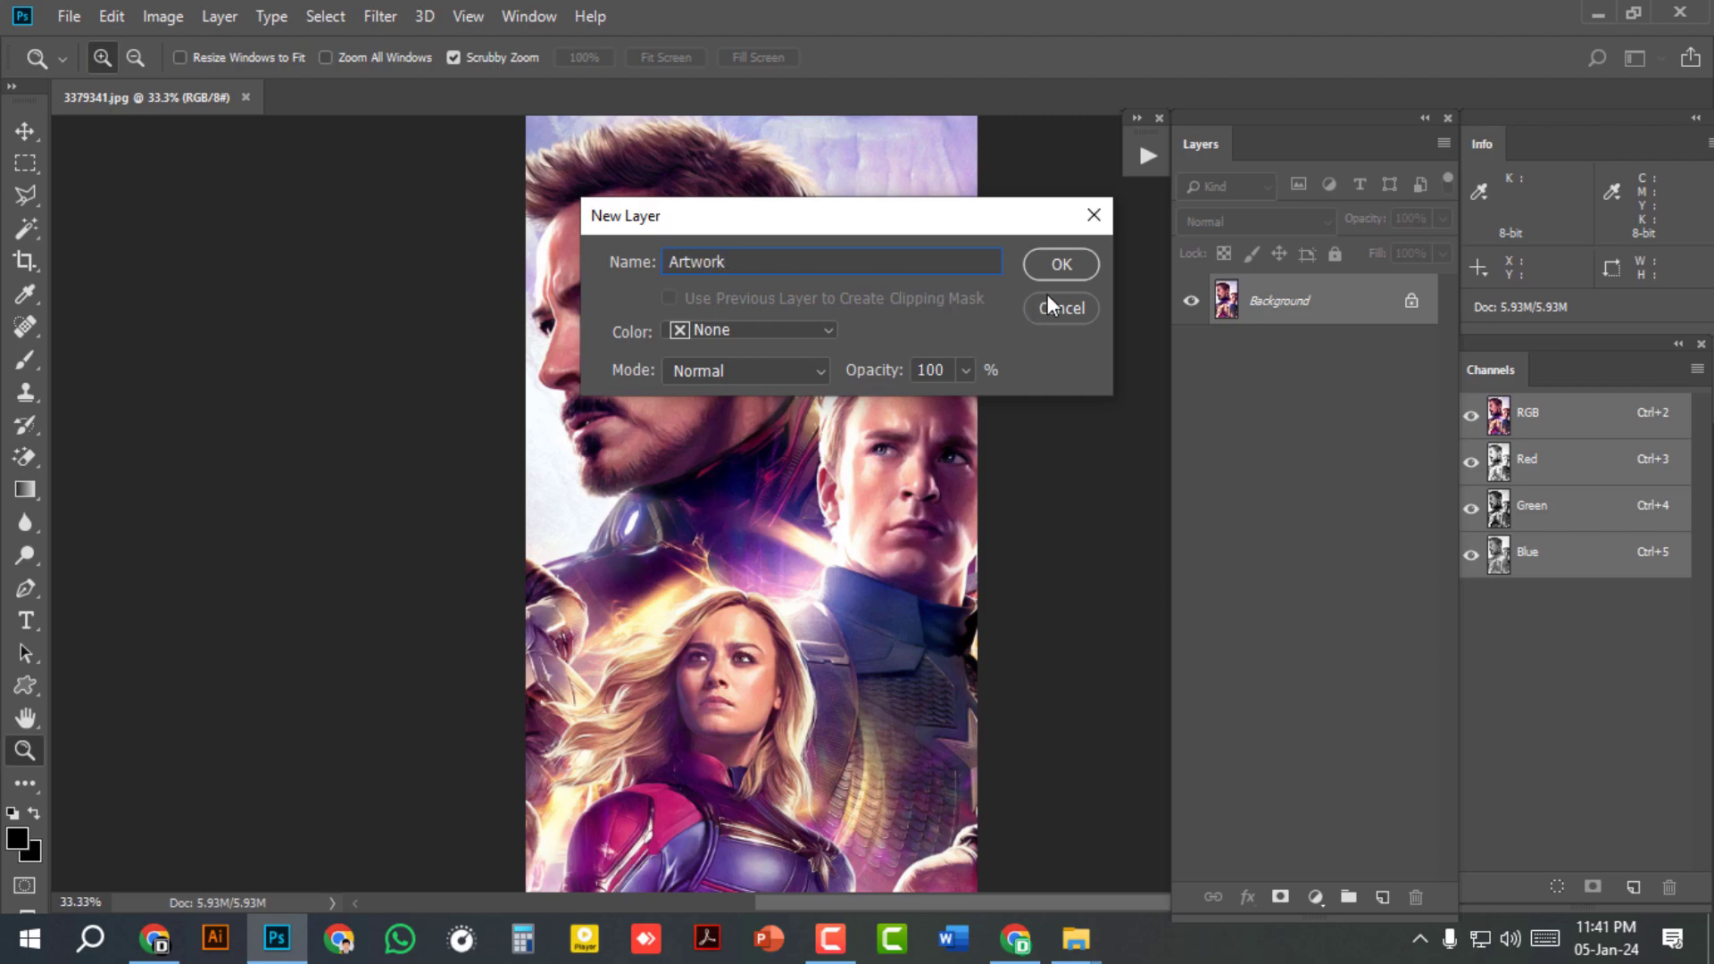
left_click(1074, 268)
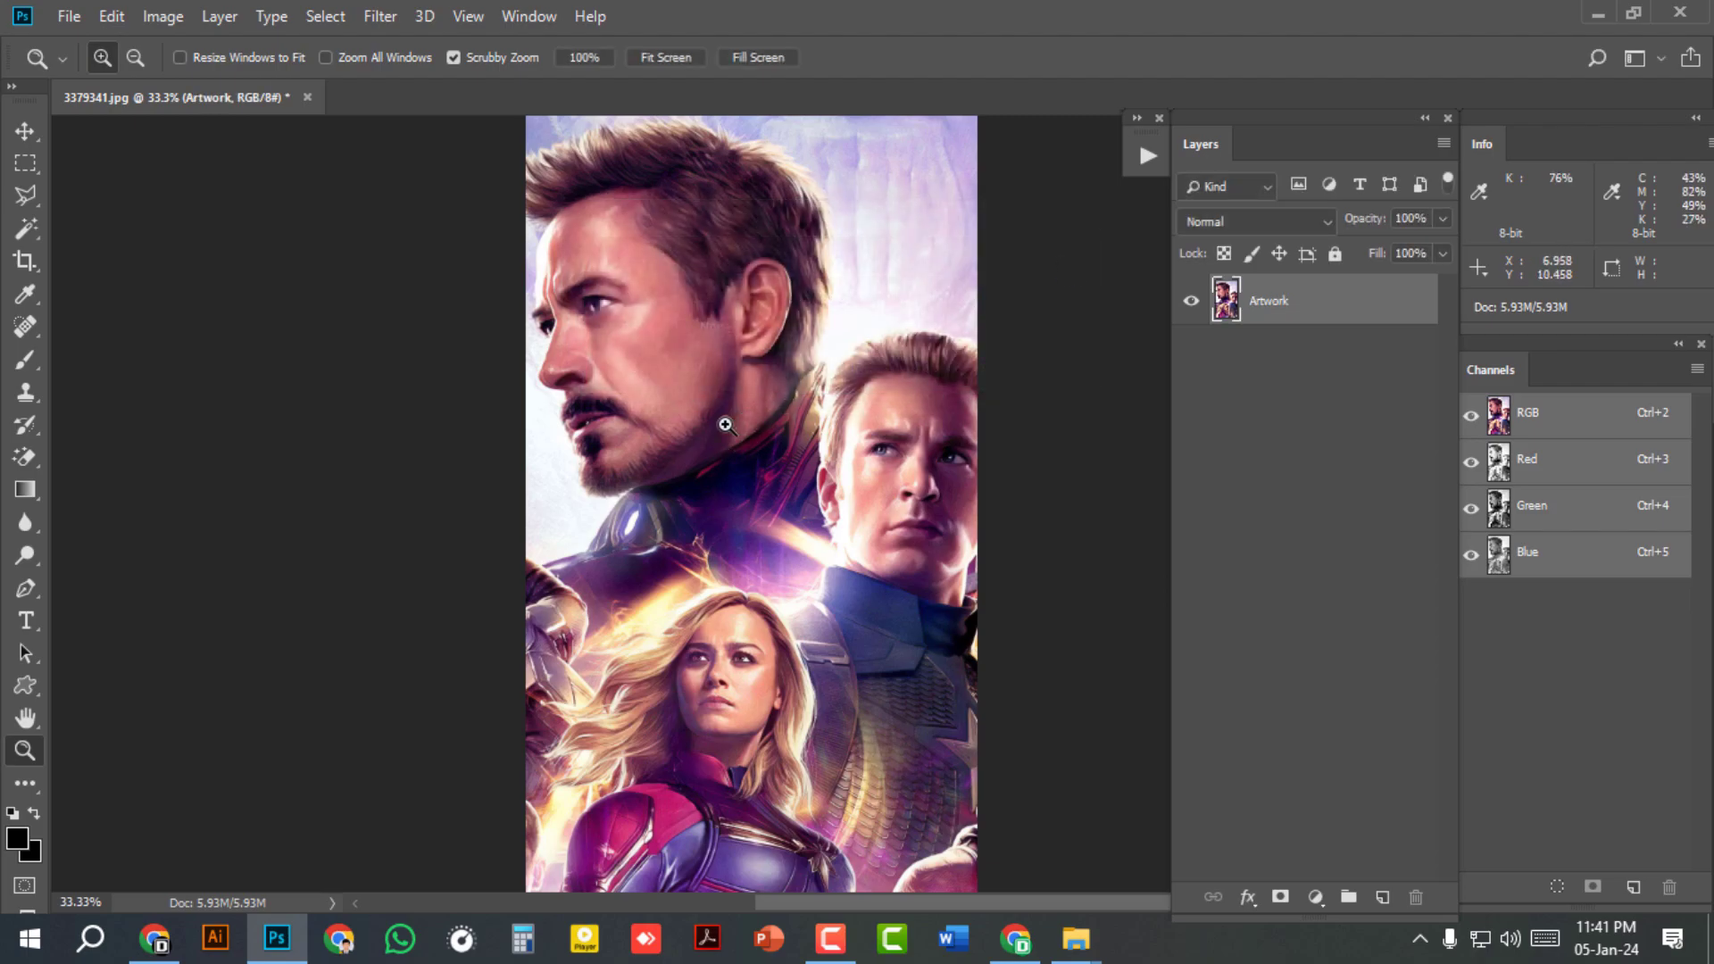
Step: Resize the image to 5 inches wide at 300 pixels/inch, keeping proportions and using Automatic resampling
left_click(163, 18)
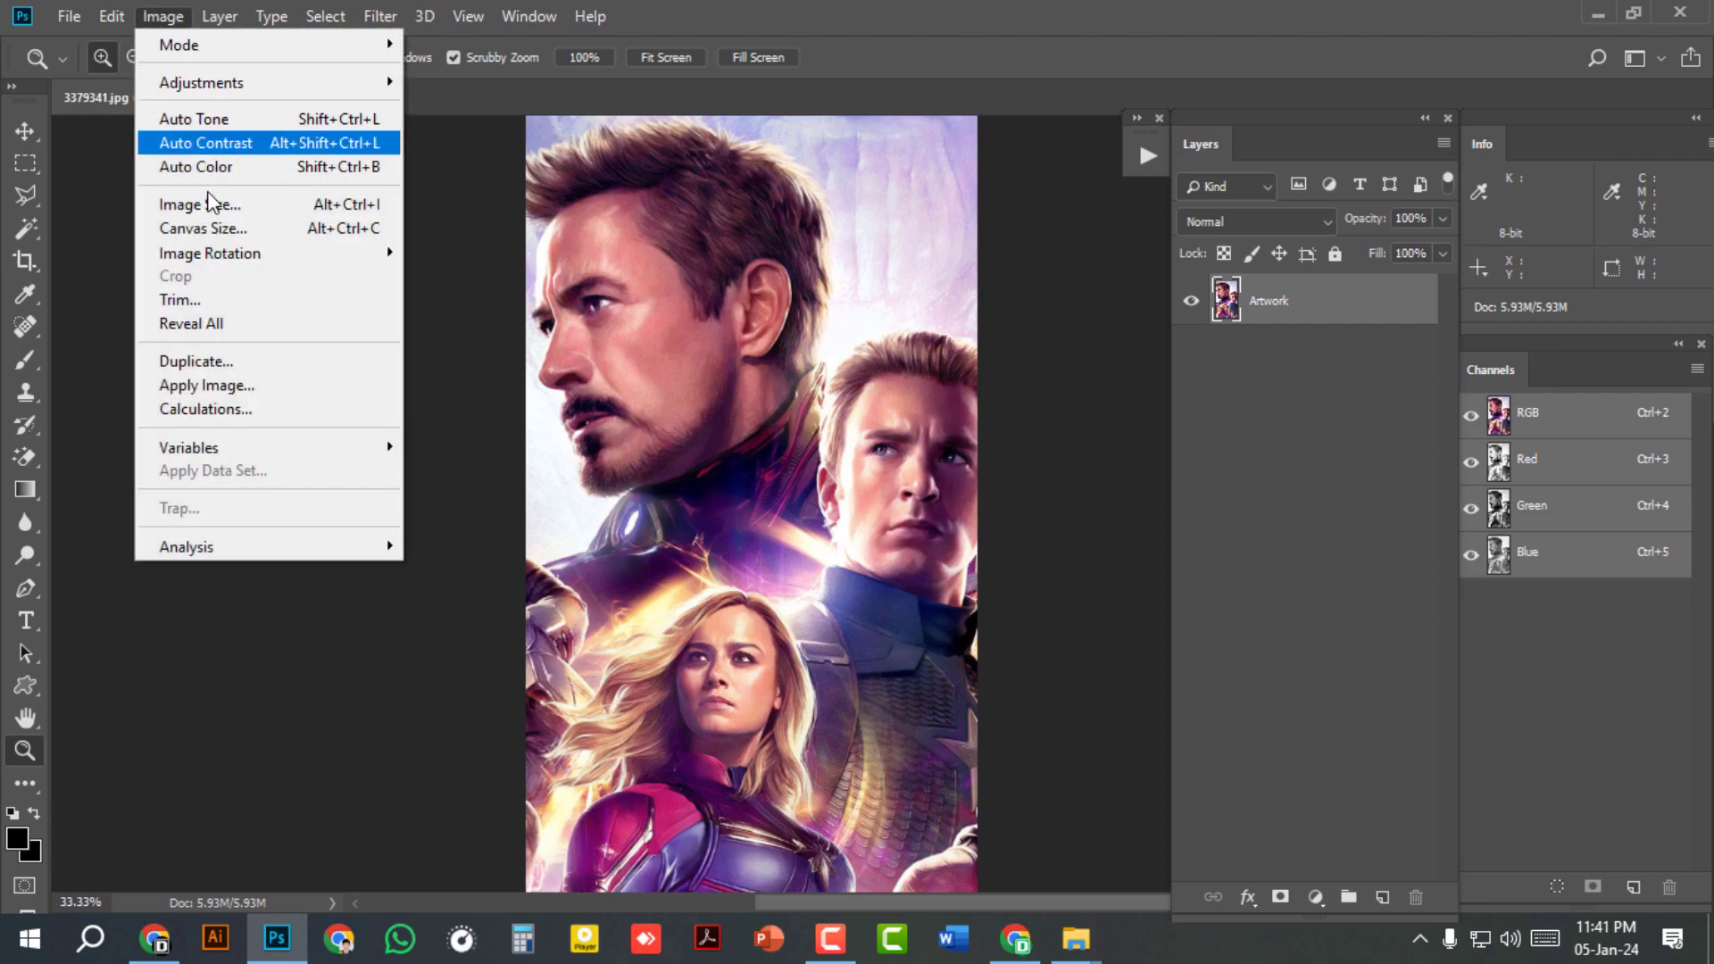
left_click(178, 205)
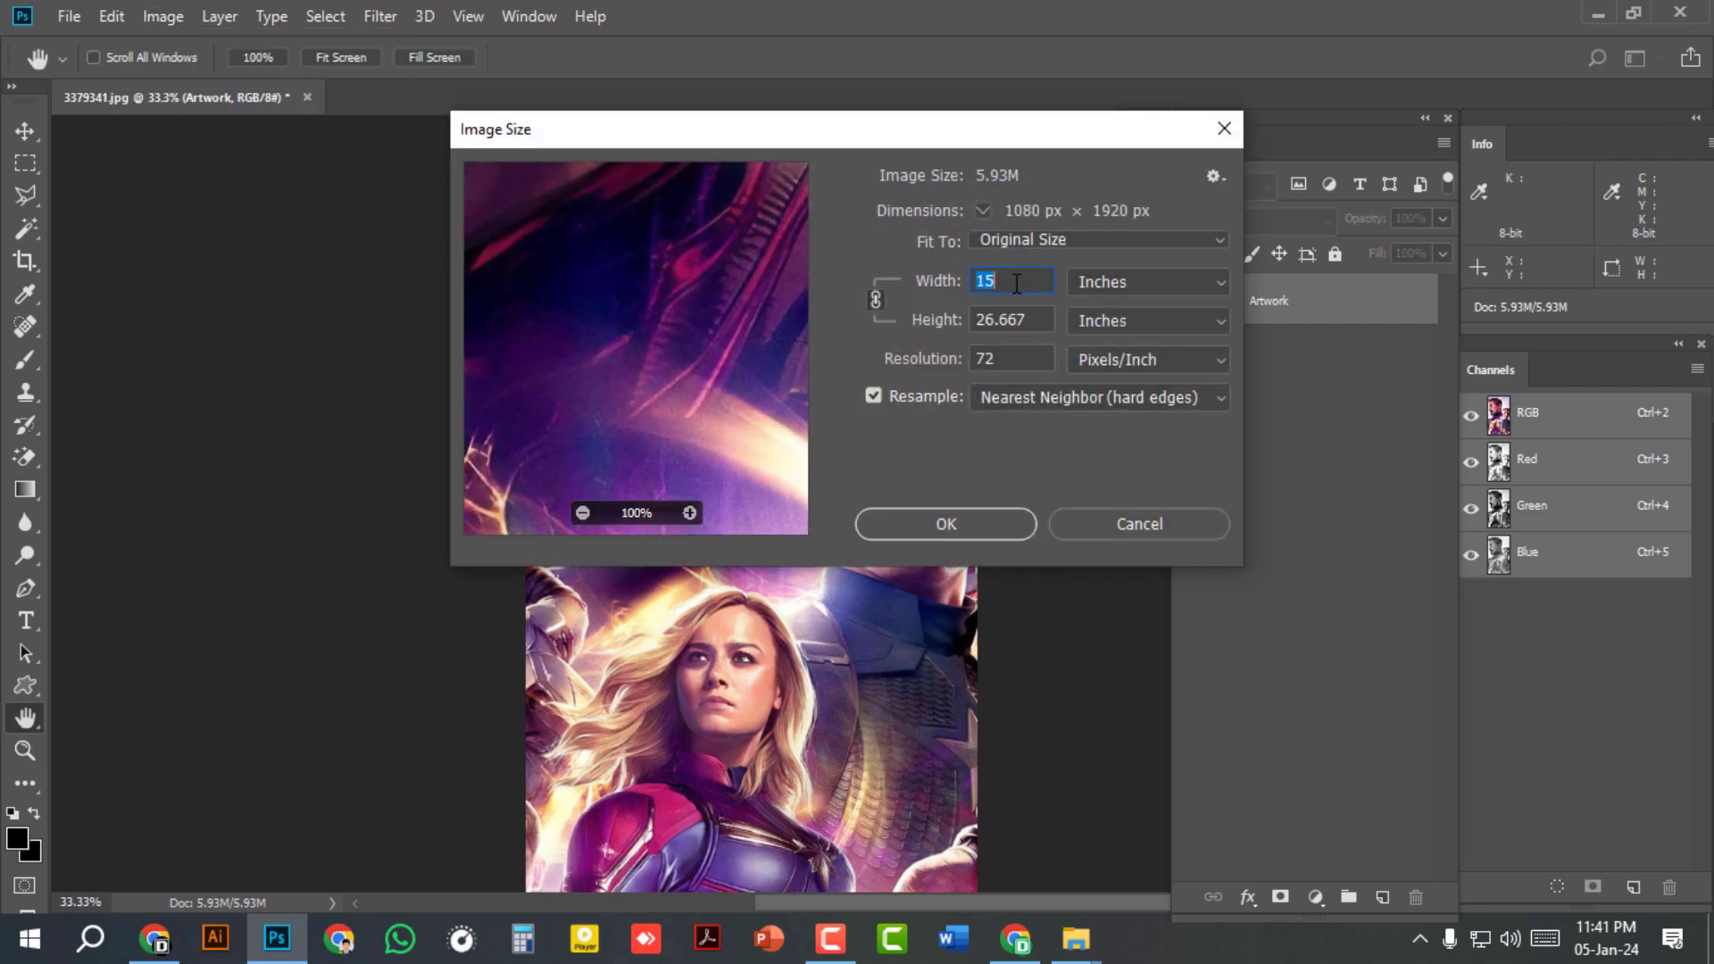
type("5")
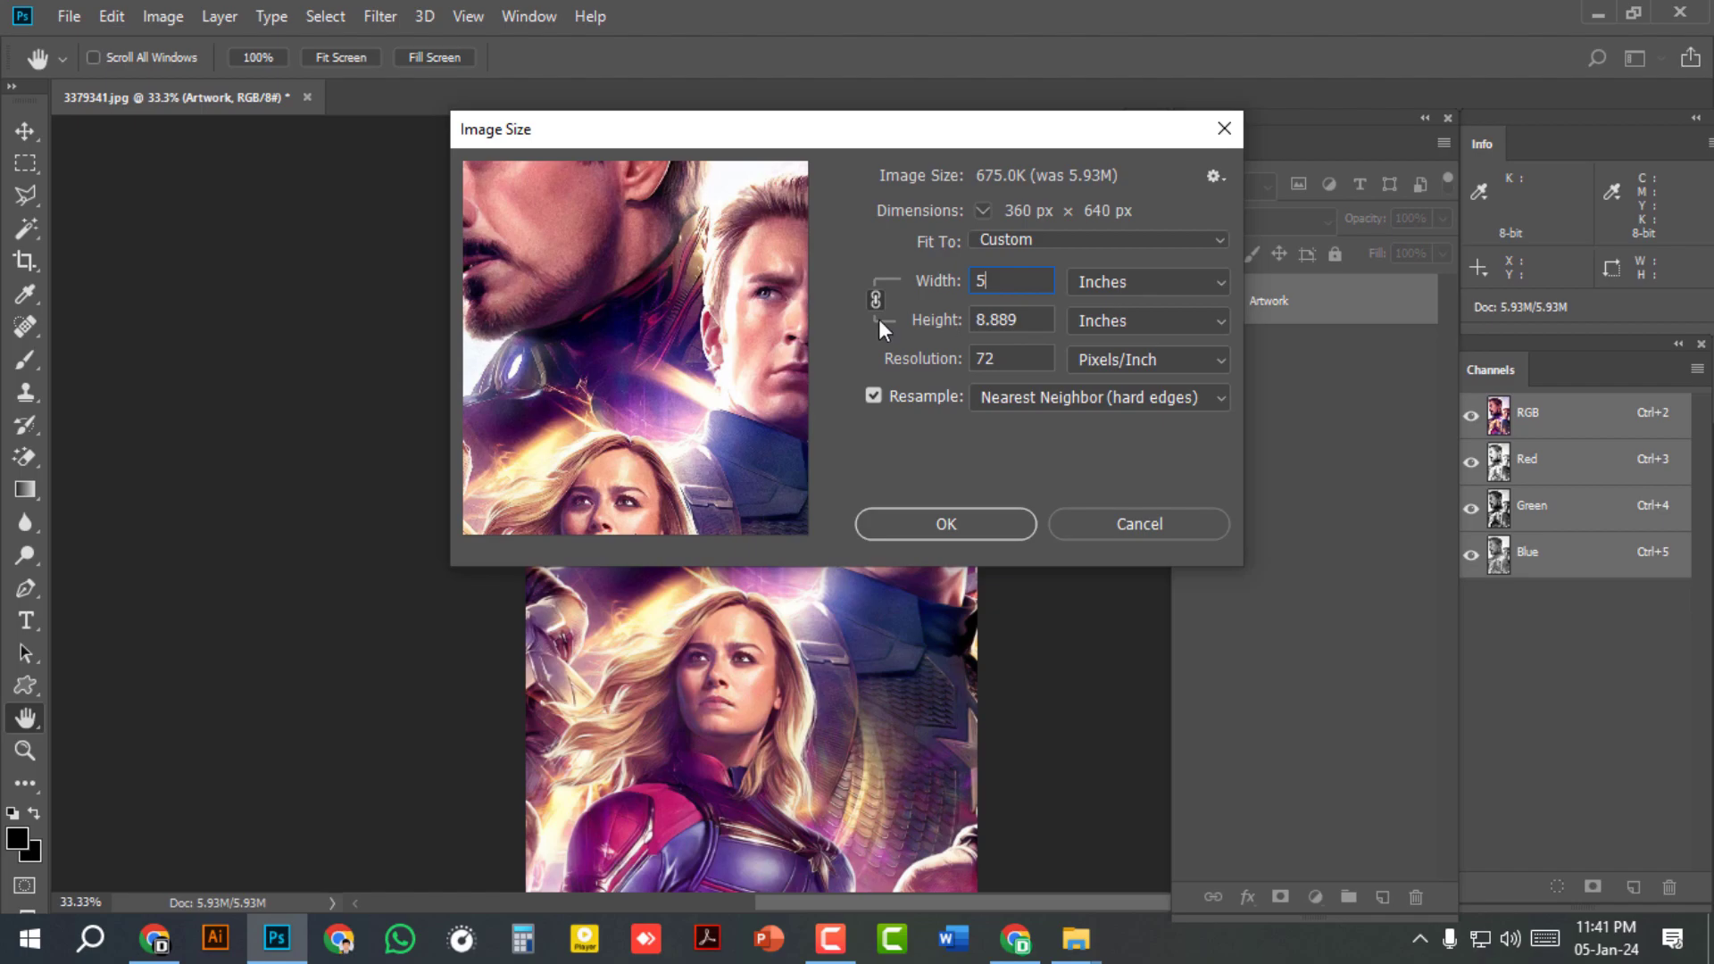
left_click_drag(1003, 359, 967, 366)
type("300")
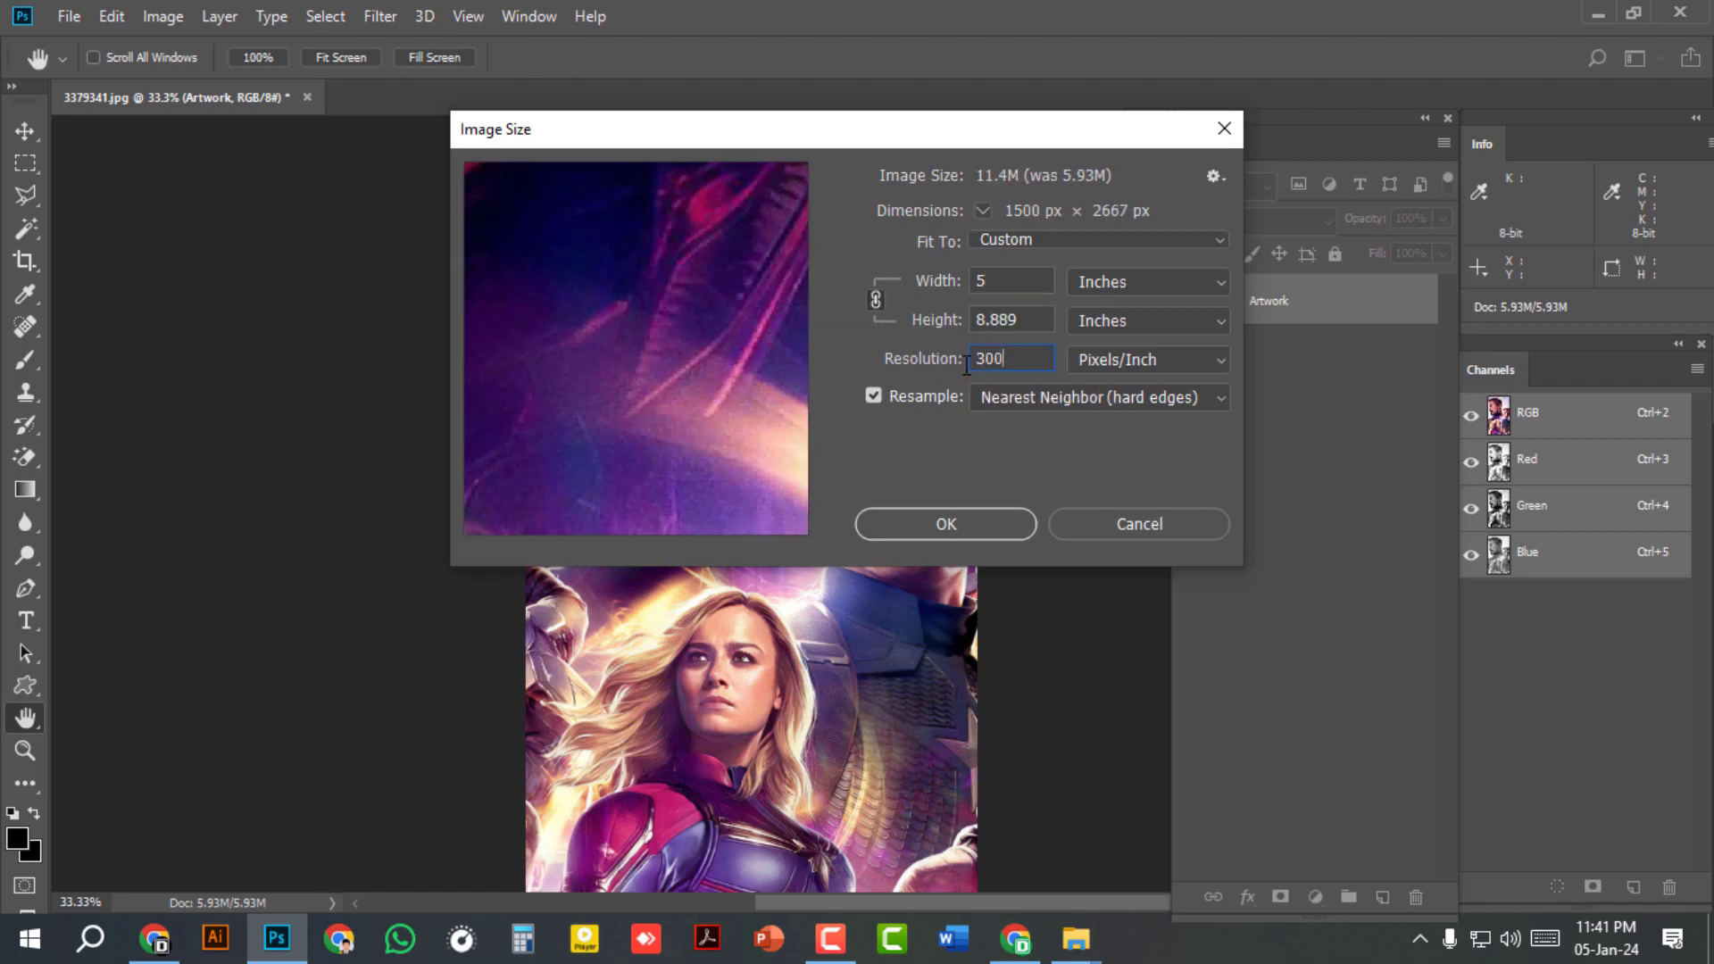
left_click(994, 400)
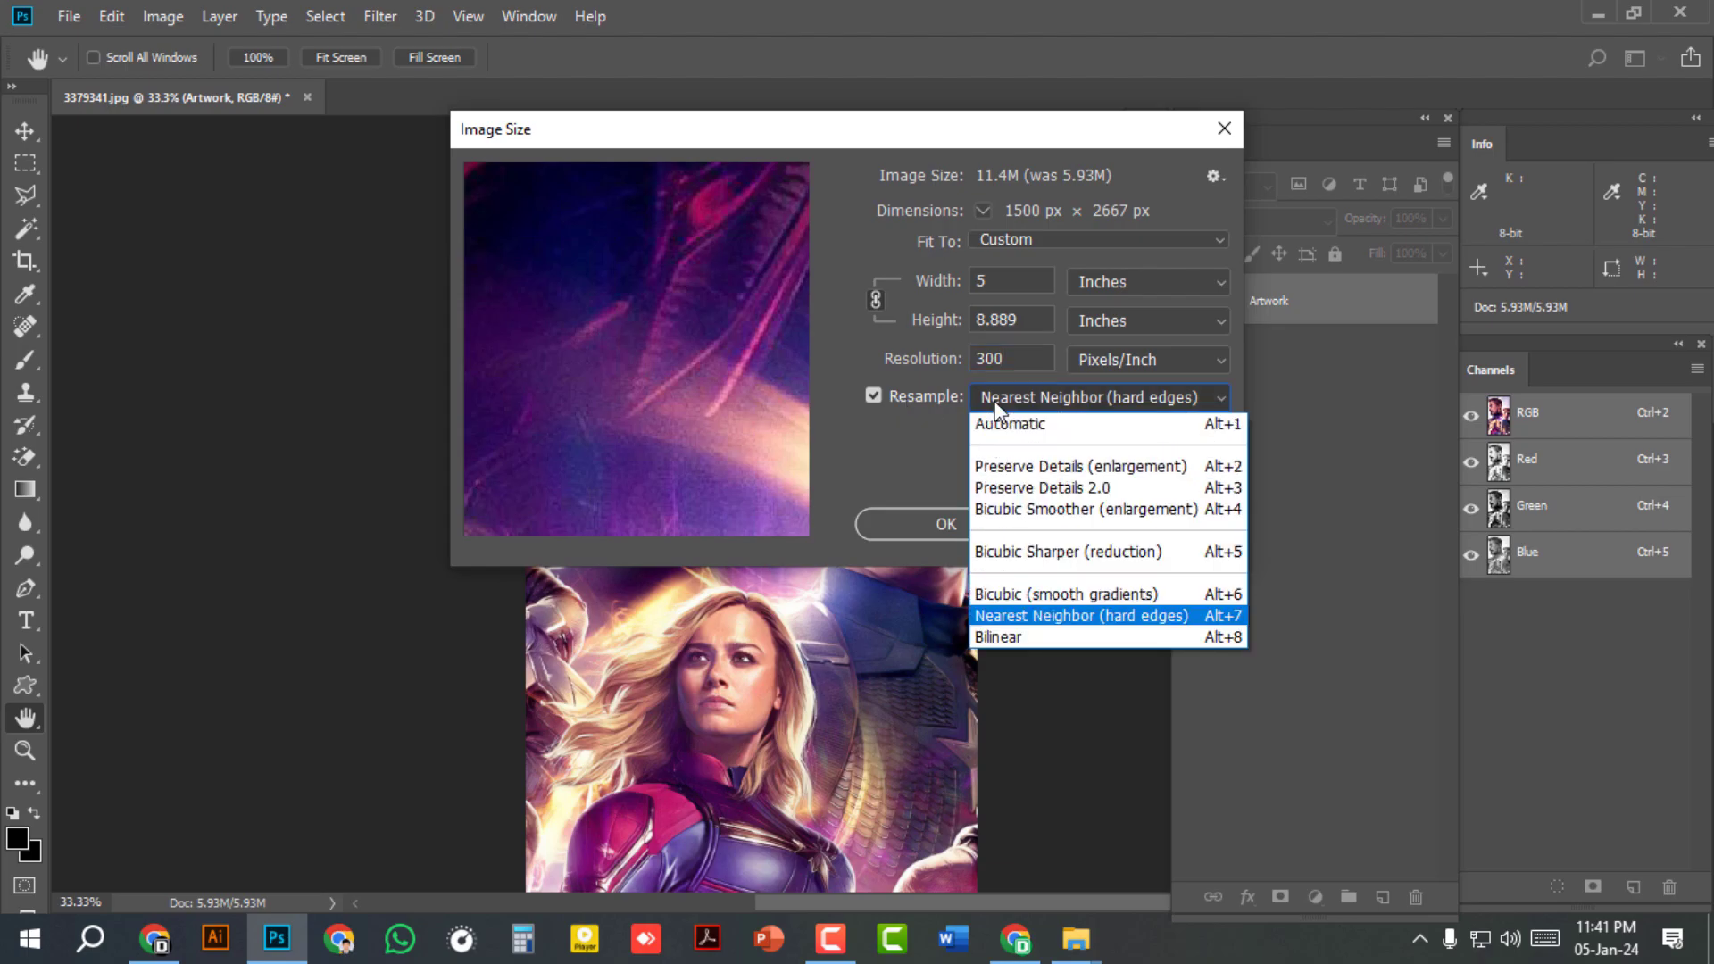
left_click(1003, 422)
left_click(948, 524)
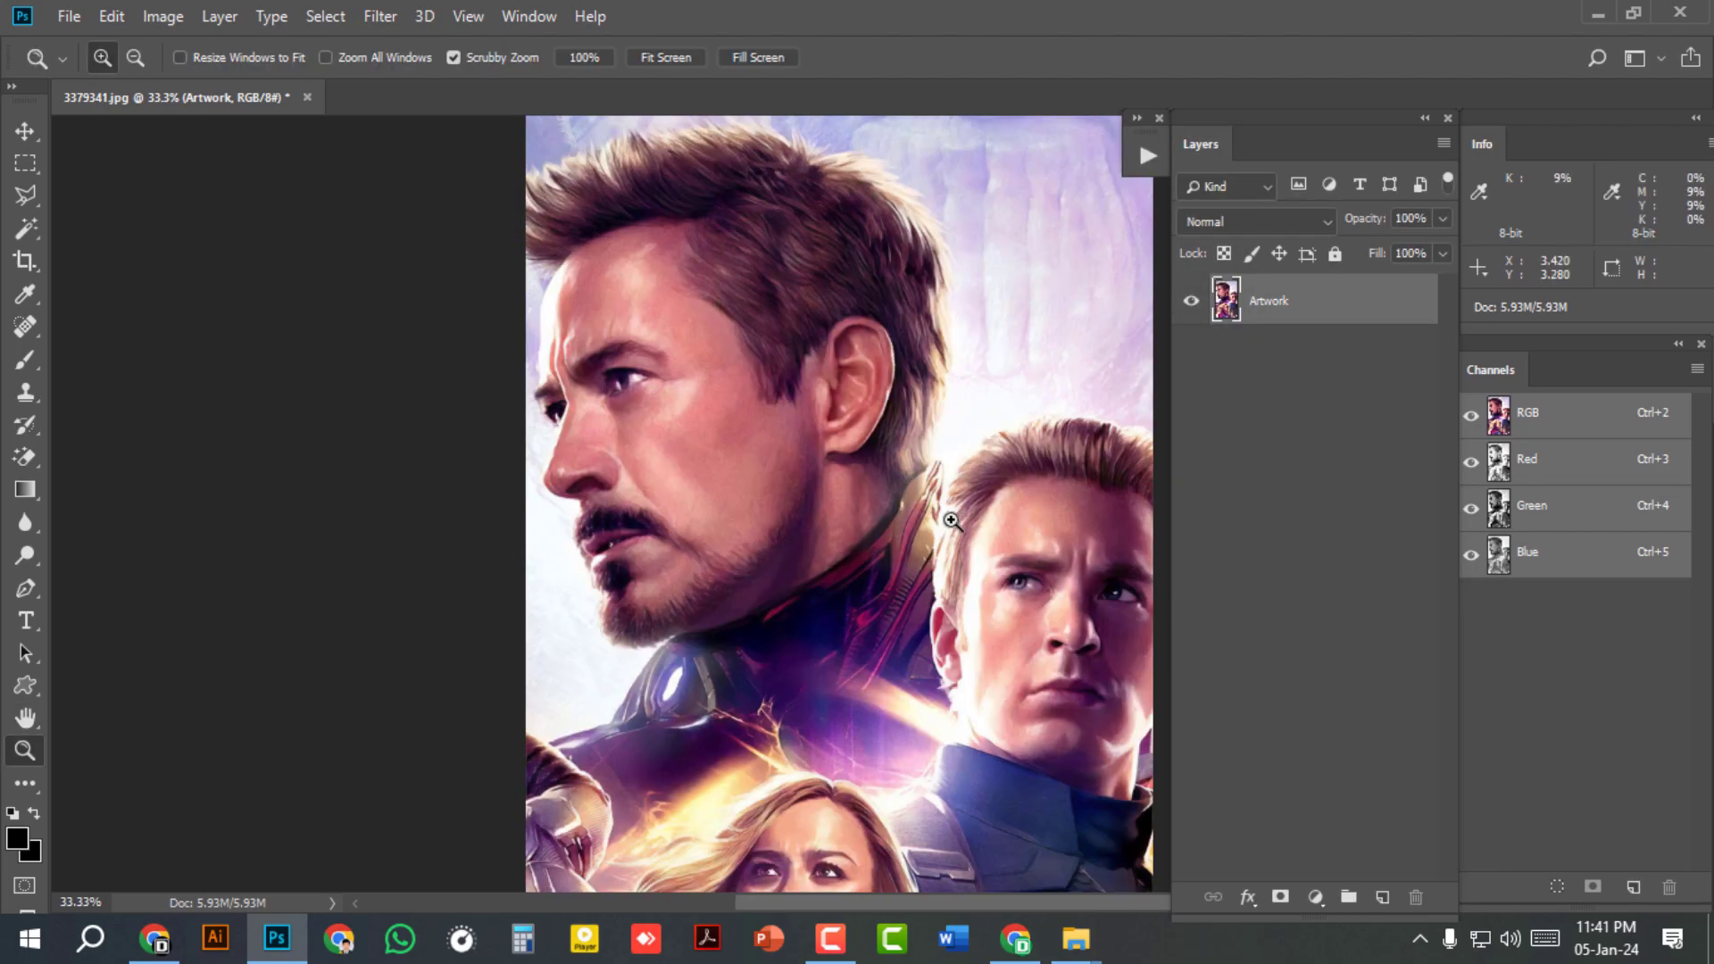
Step: Extend the canvas relatively by 2 inches in width and 2 inches in height, anchored at the center
left_click(792, 500, "alt")
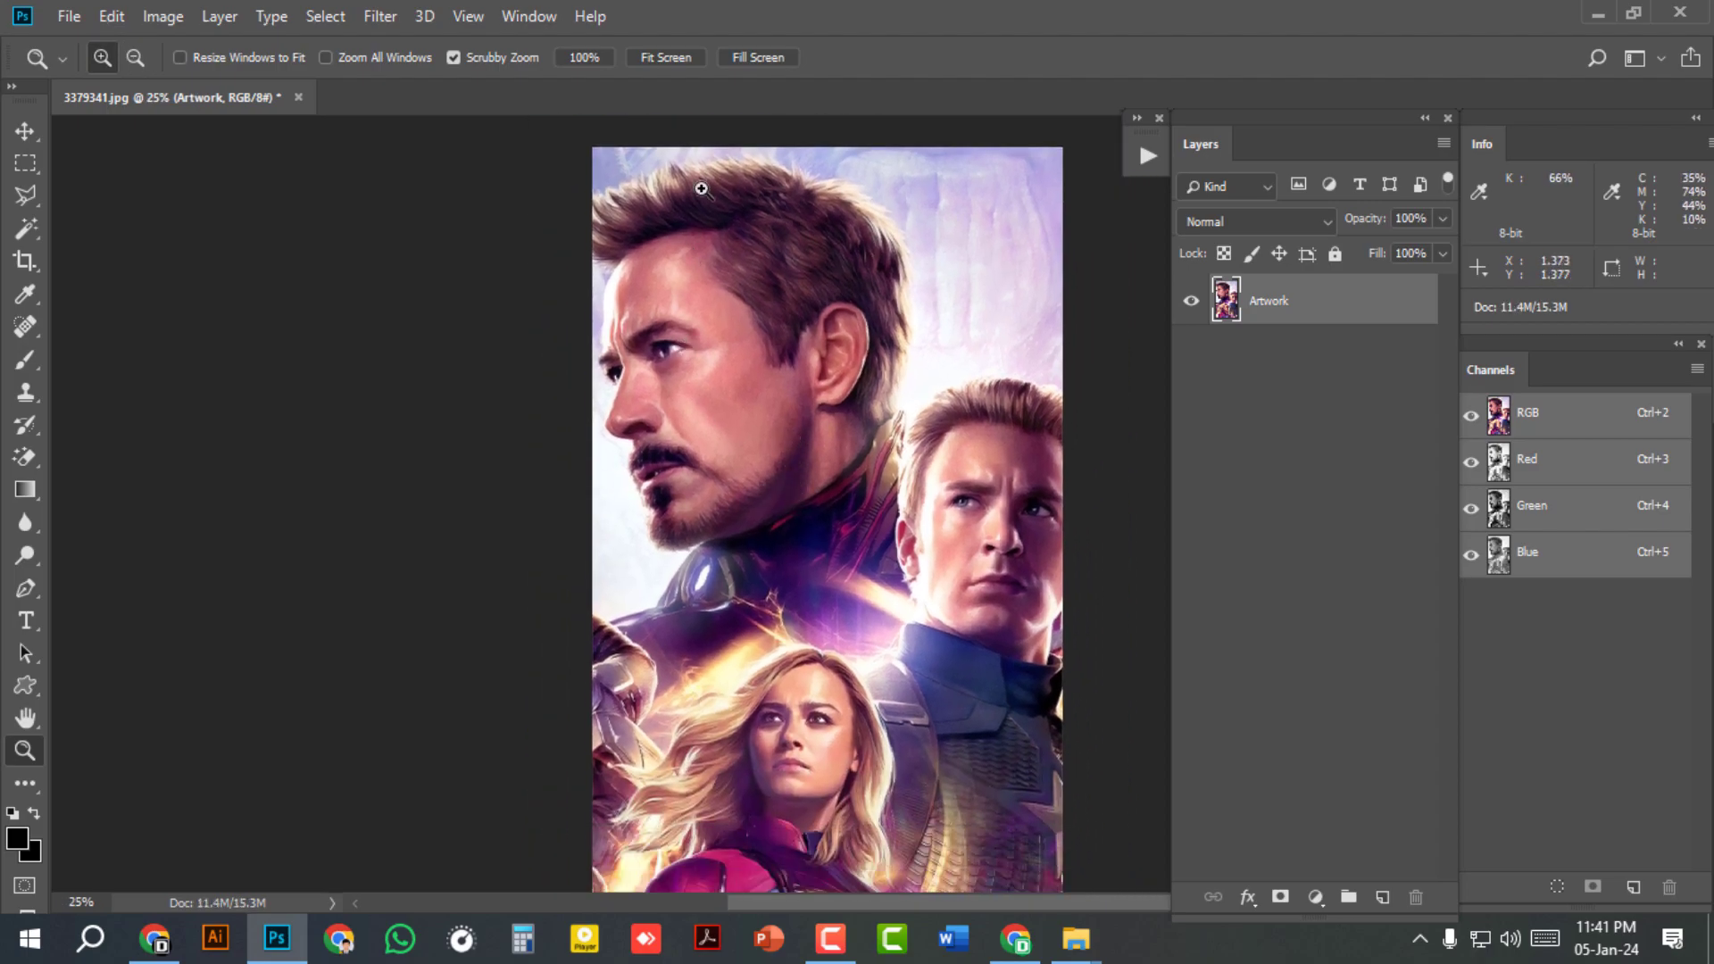
left_click(164, 16)
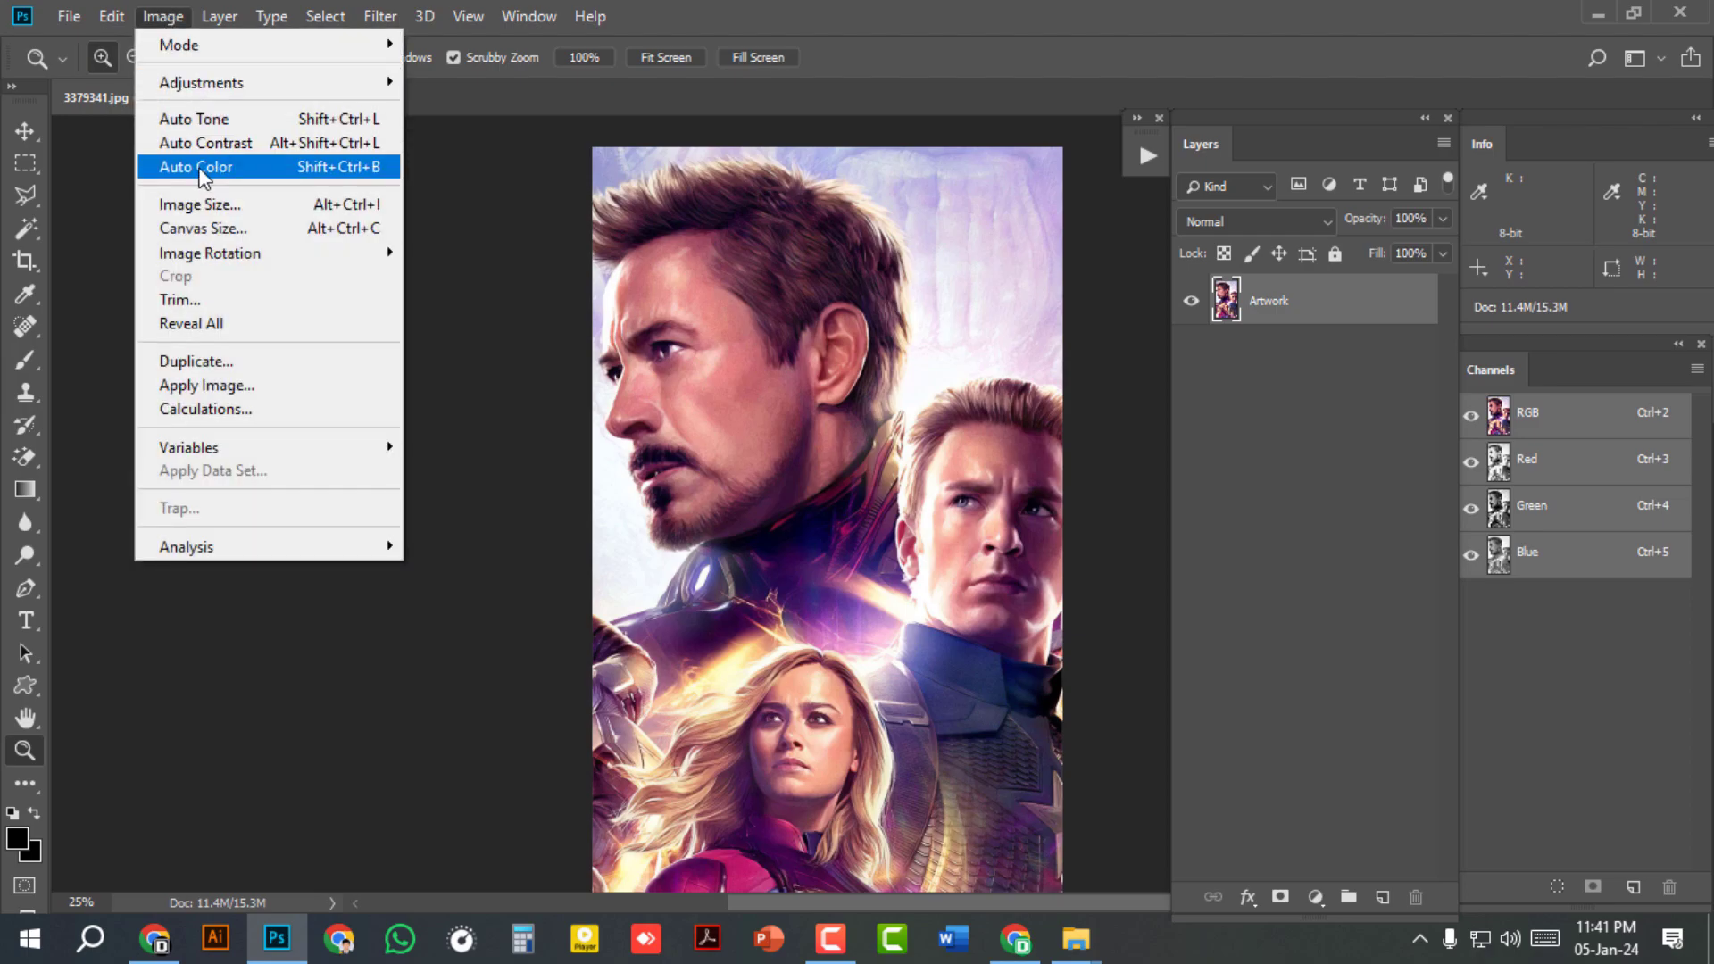
left_click(207, 228)
left_click_drag(814, 303, 782, 340)
type("2")
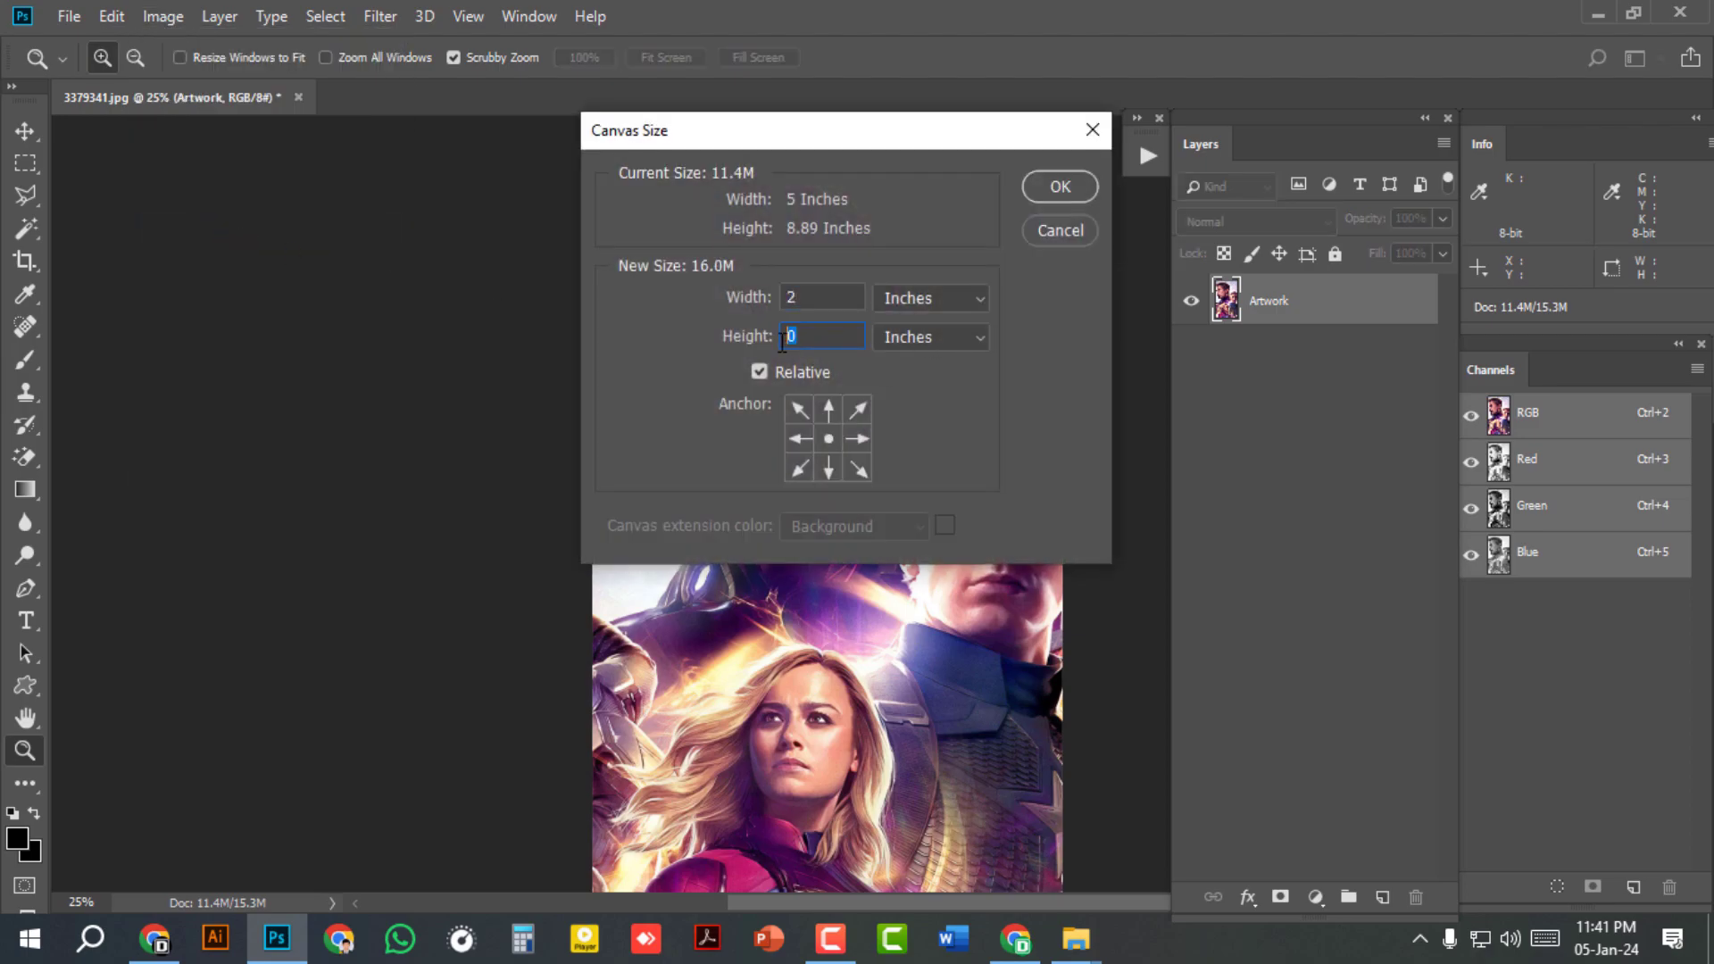
left_click(1055, 191)
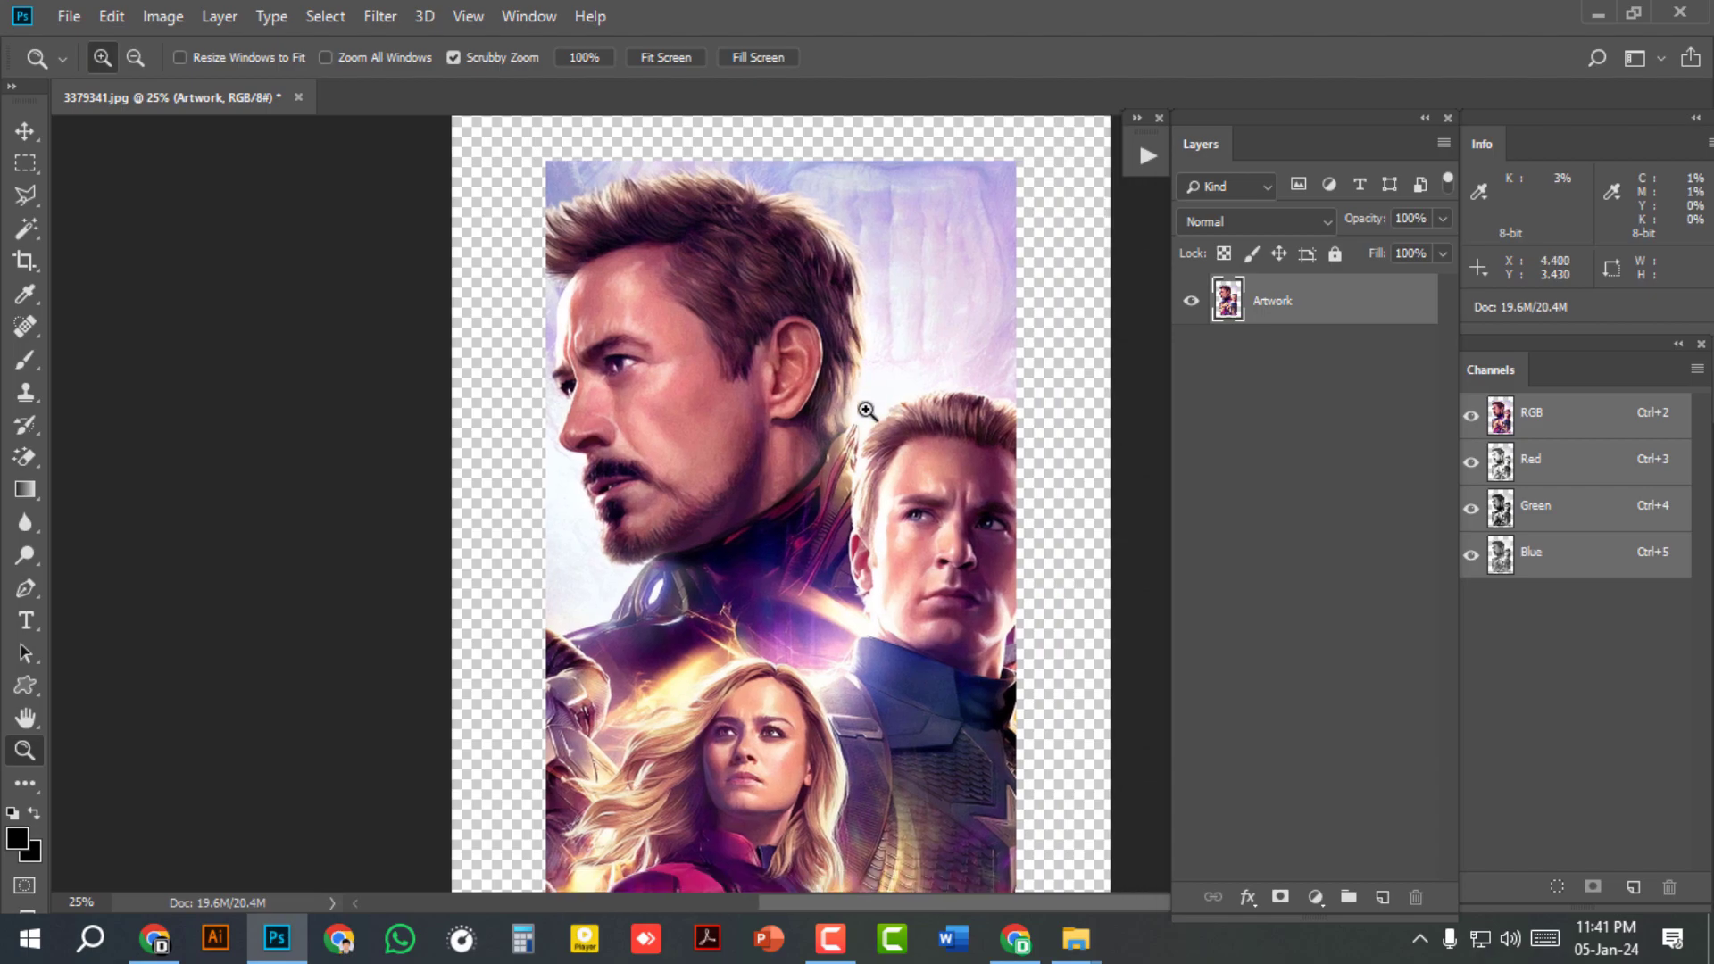
Step: Apply a Levels adjustment to the artwork with RGB input levels 9, 1.10 and 244, comparing before and after with the preview
scroll(815, 402, "down", 1)
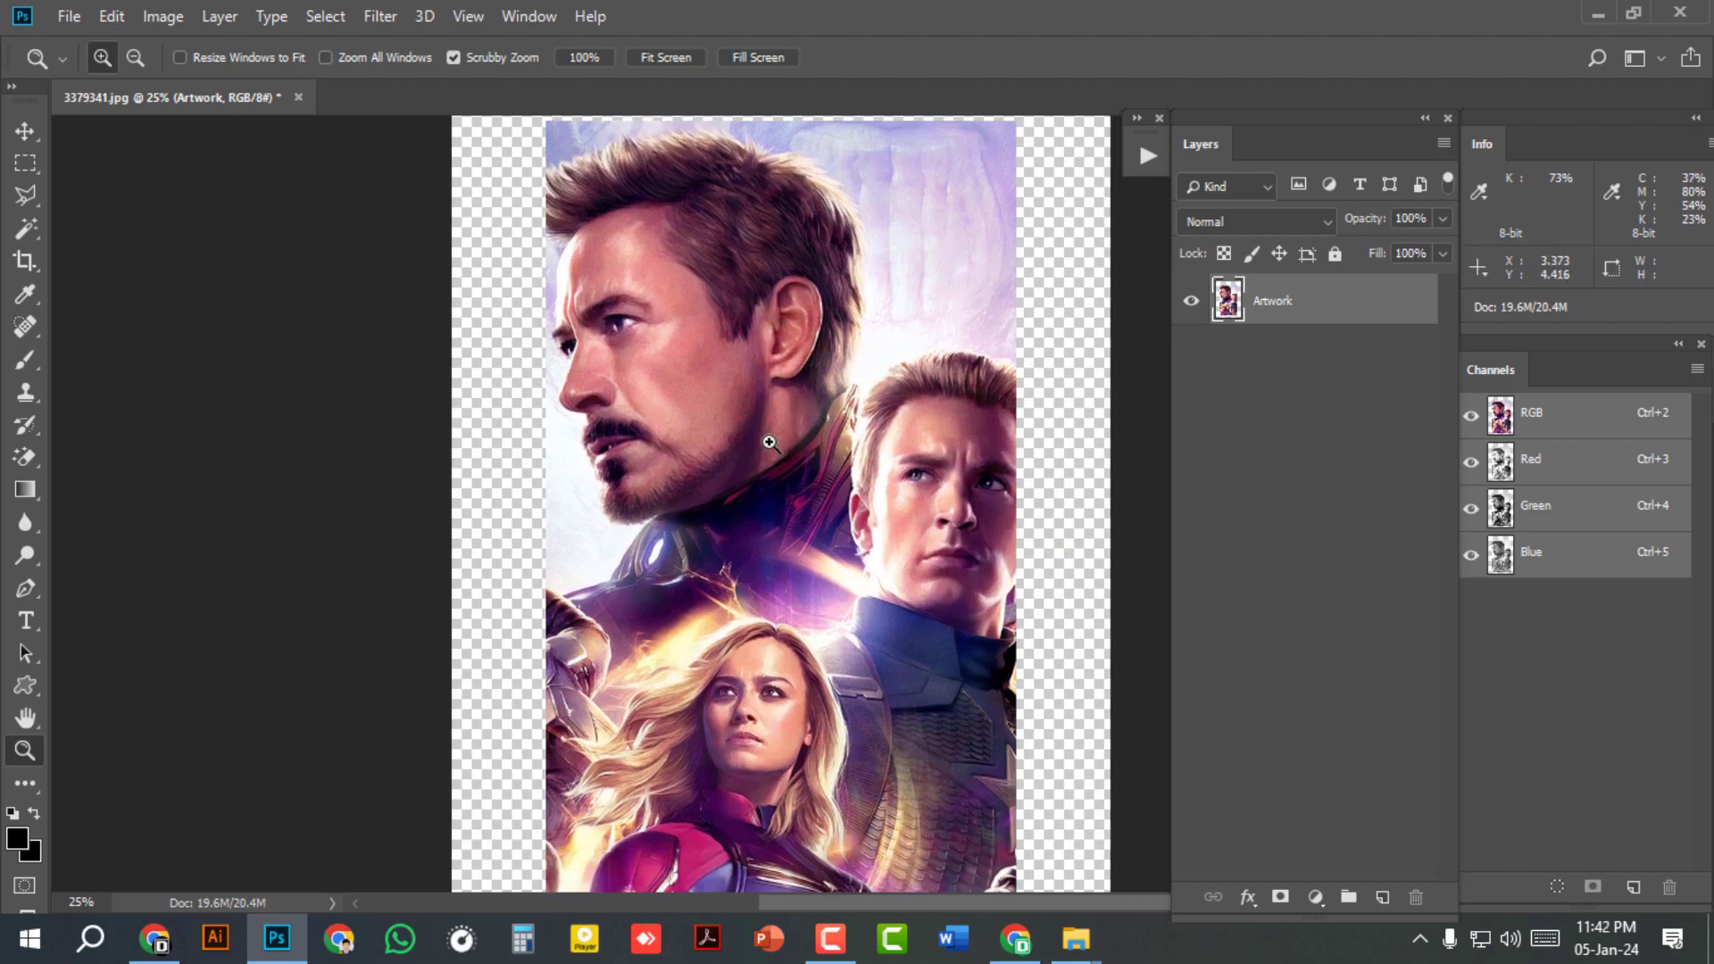
left_click(163, 16)
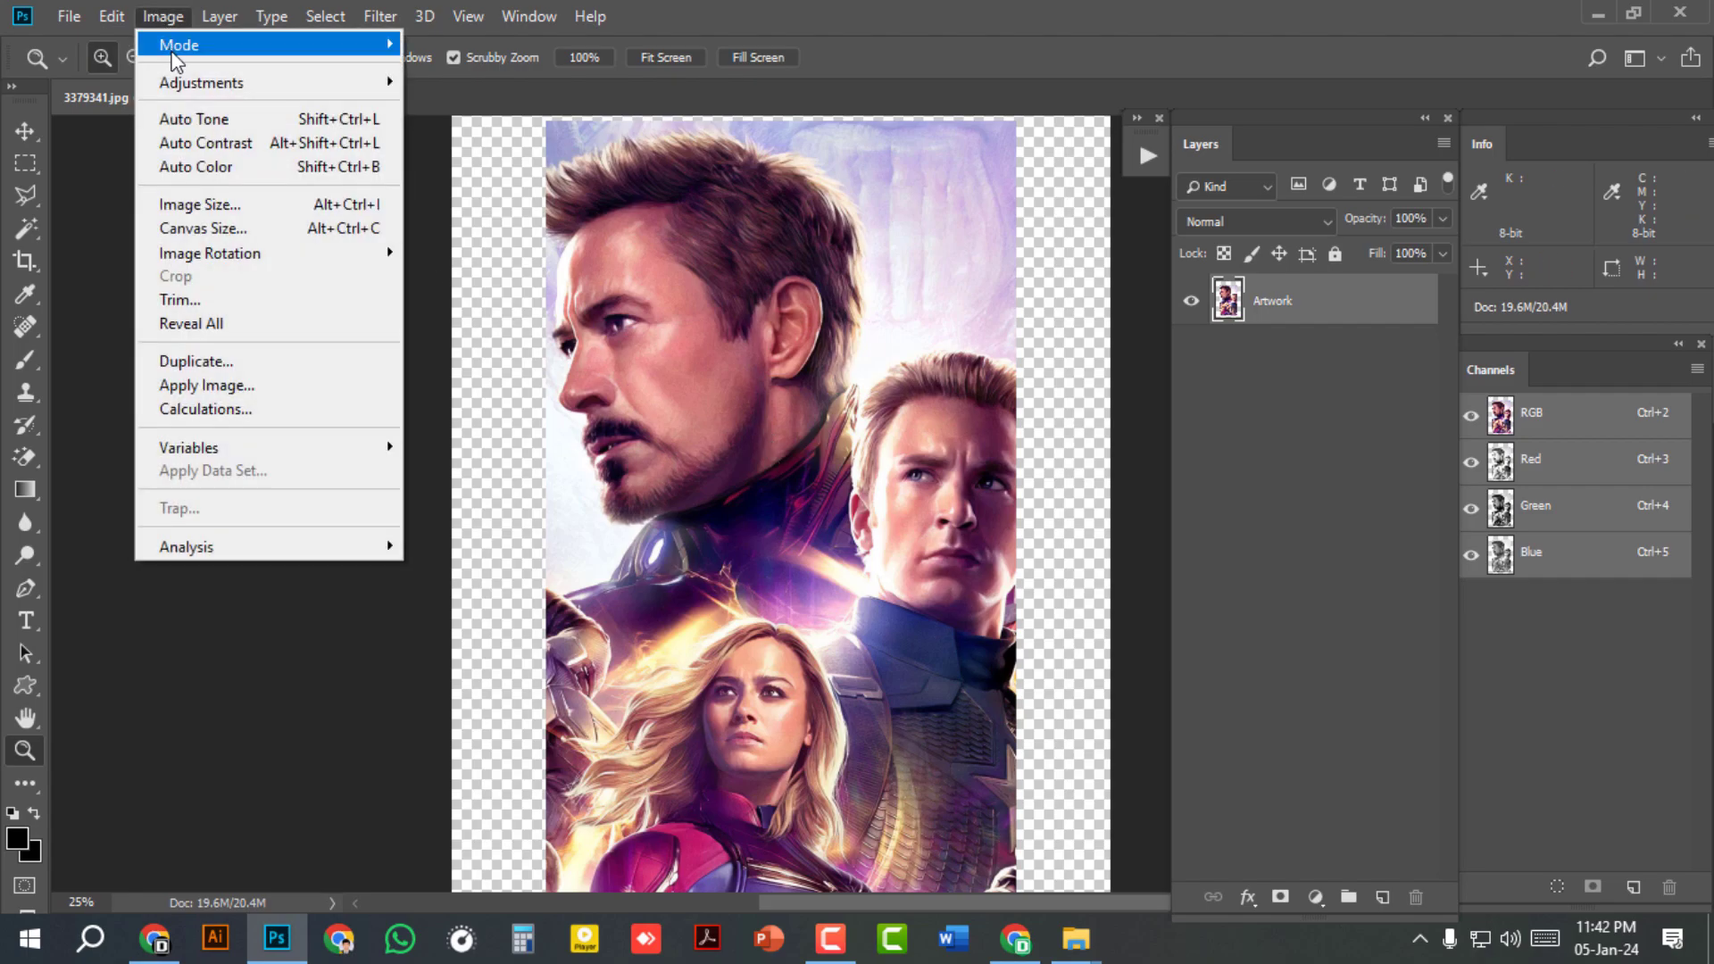
mouse_move(179, 83)
left_click(435, 106)
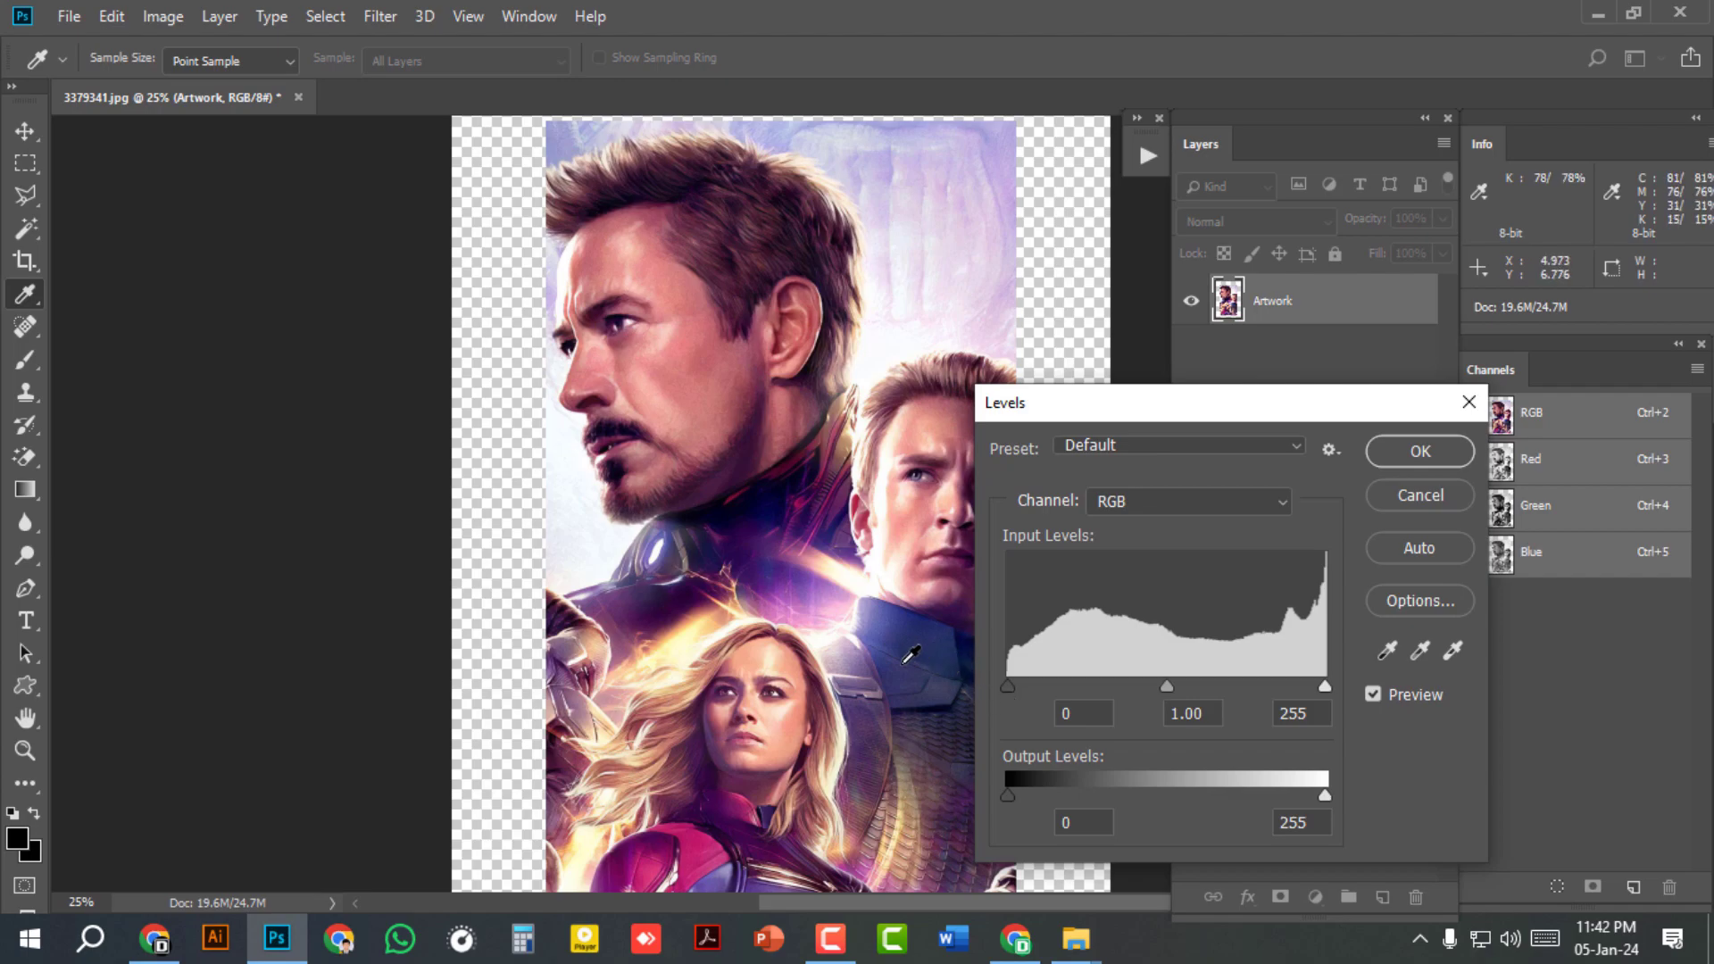
left_click_drag(1008, 687, 1019, 684)
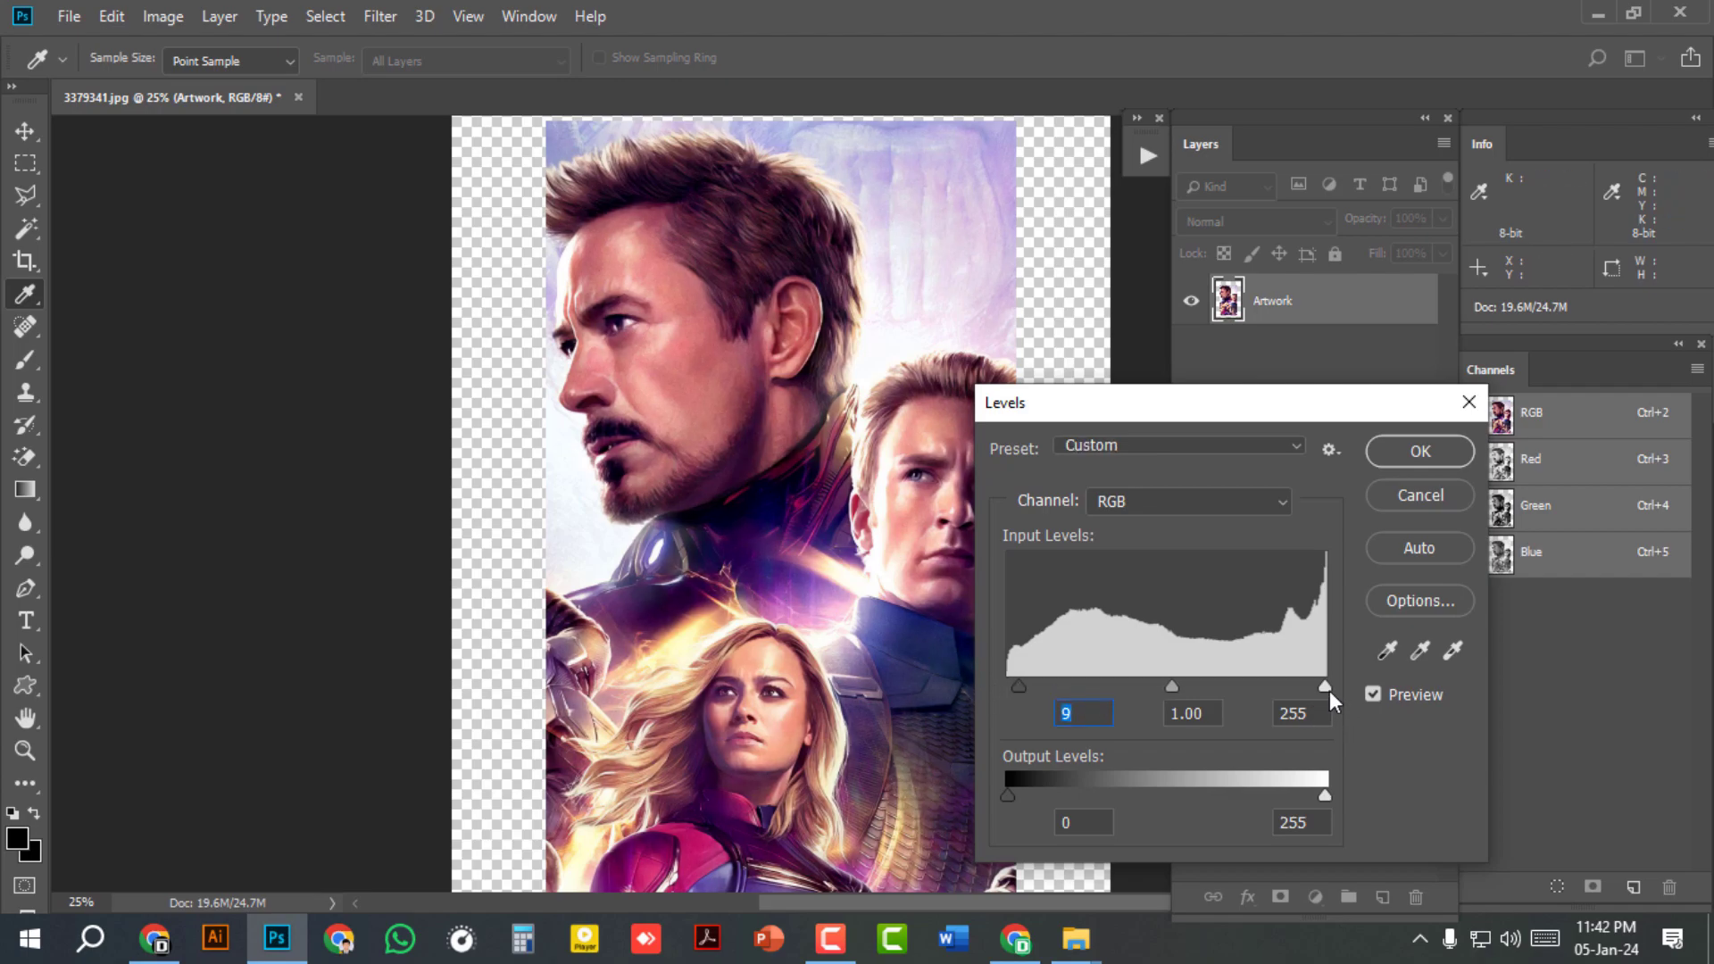
left_click_drag(1325, 684, 1315, 684)
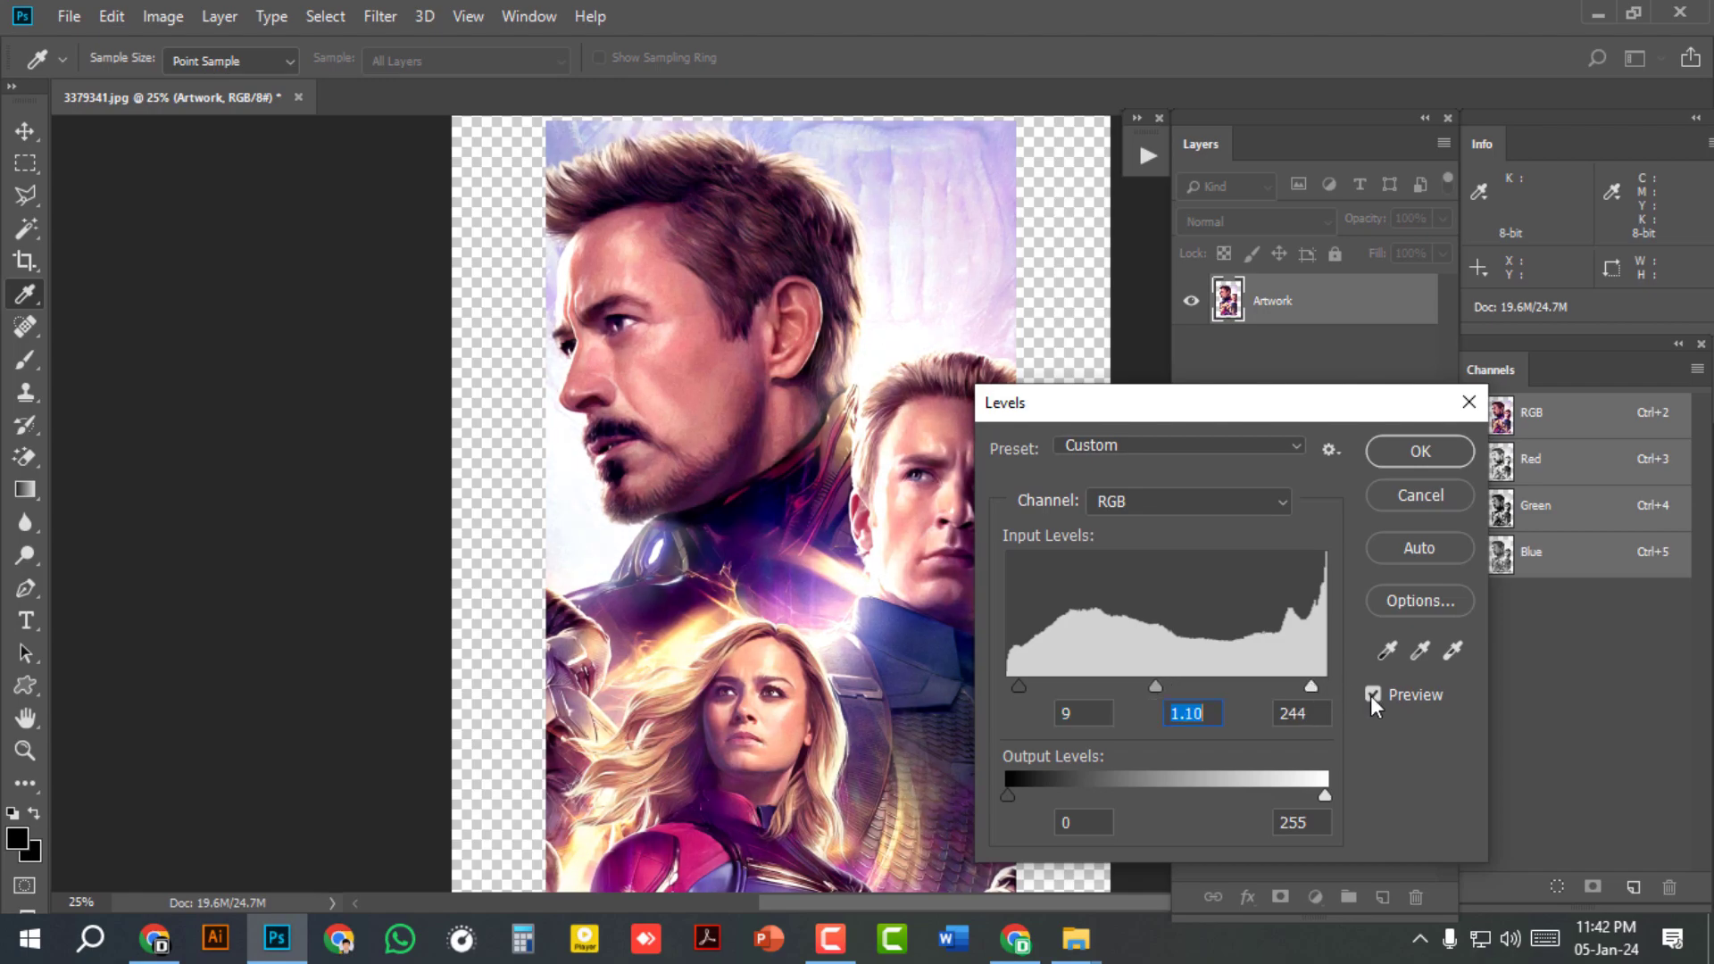
left_click(1370, 695)
left_click(1369, 695)
left_click(1422, 453)
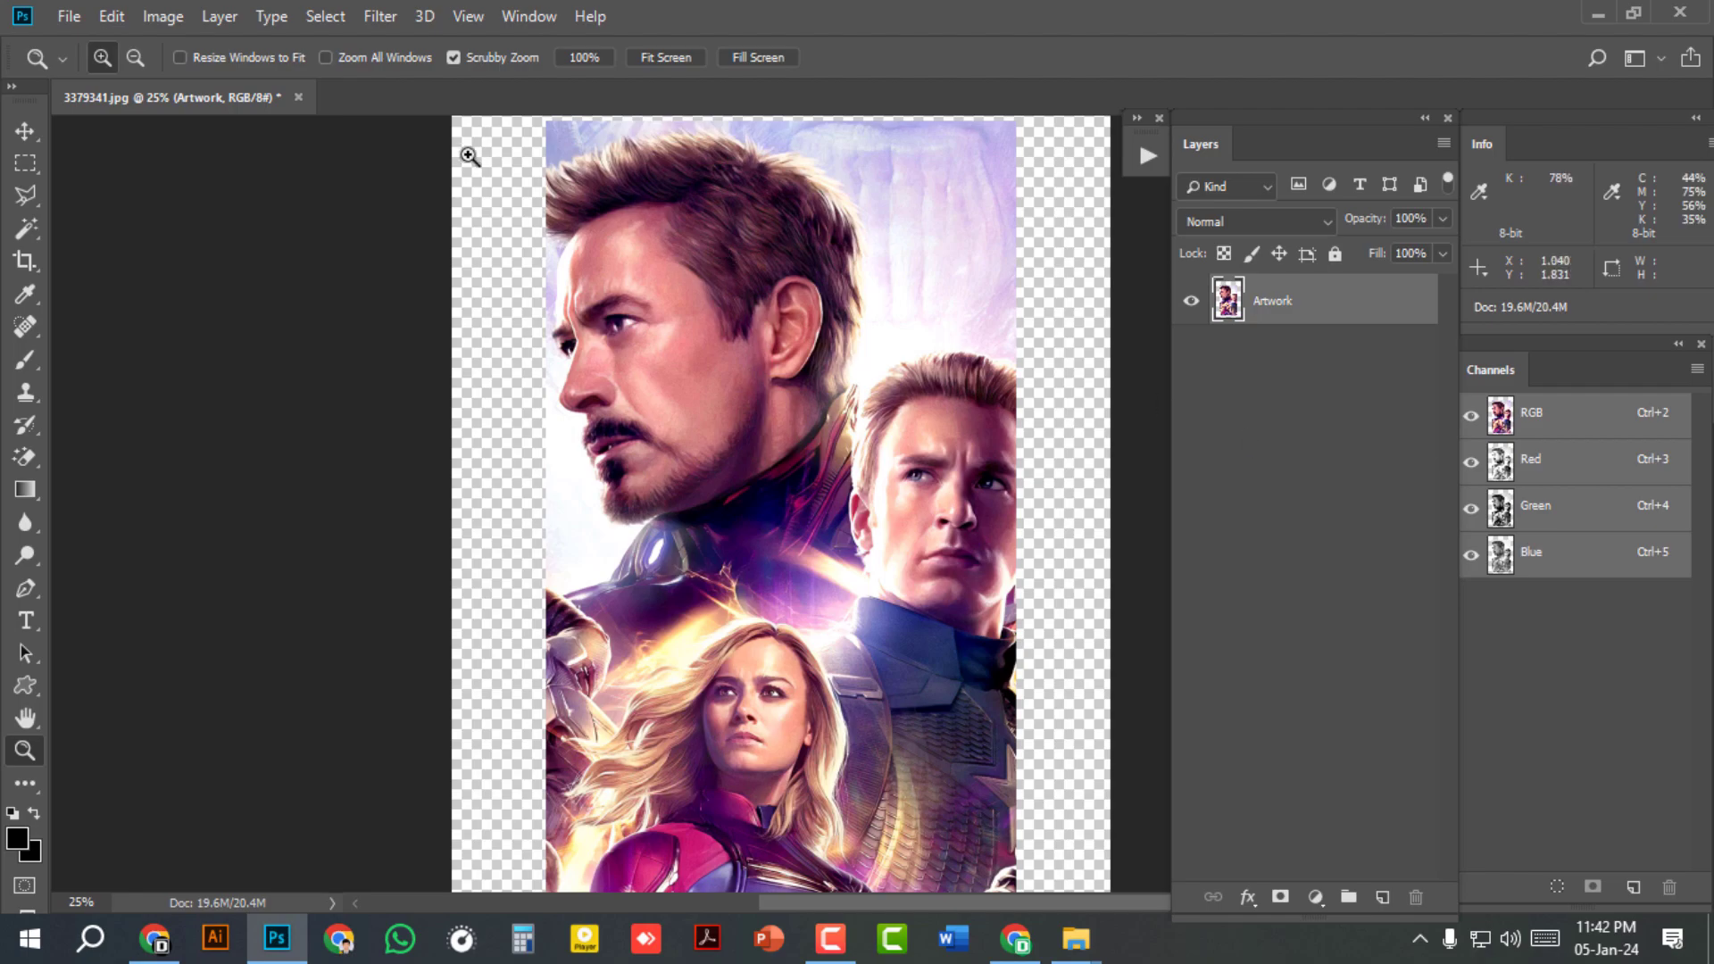
Step: Apply a Vibrance adjustment that moderately raises the artwork's vibrance, leaving saturation at 0
left_click(171, 18)
mouse_move(185, 85)
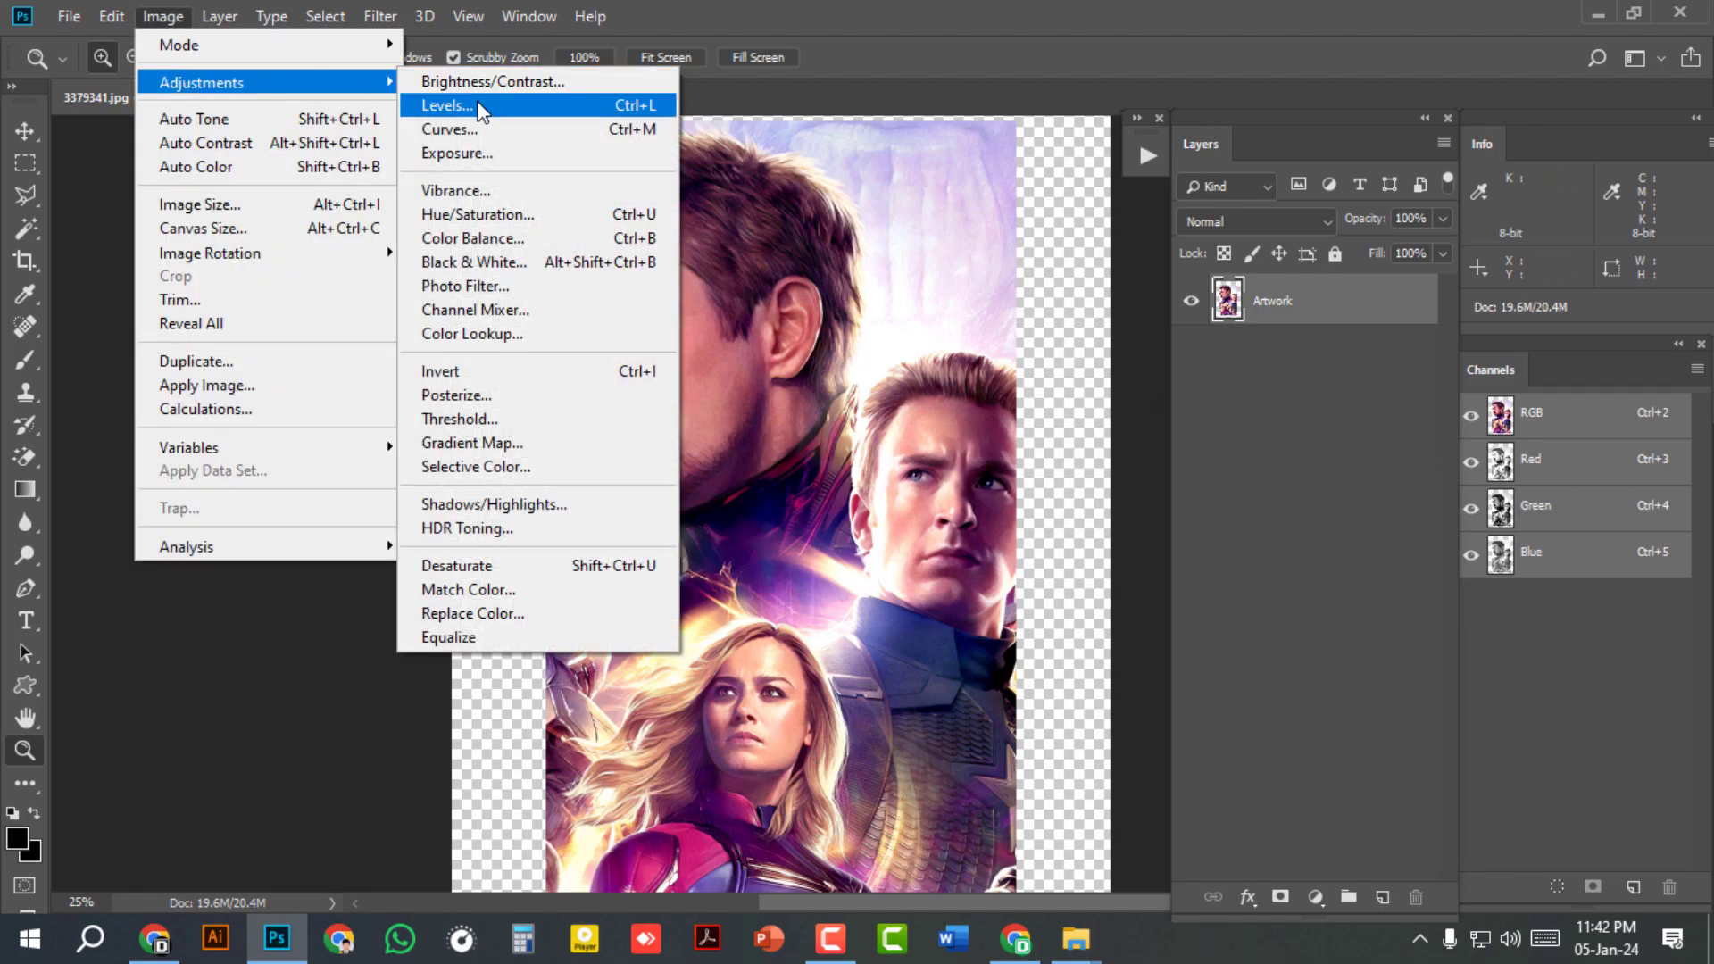
left_click(457, 190)
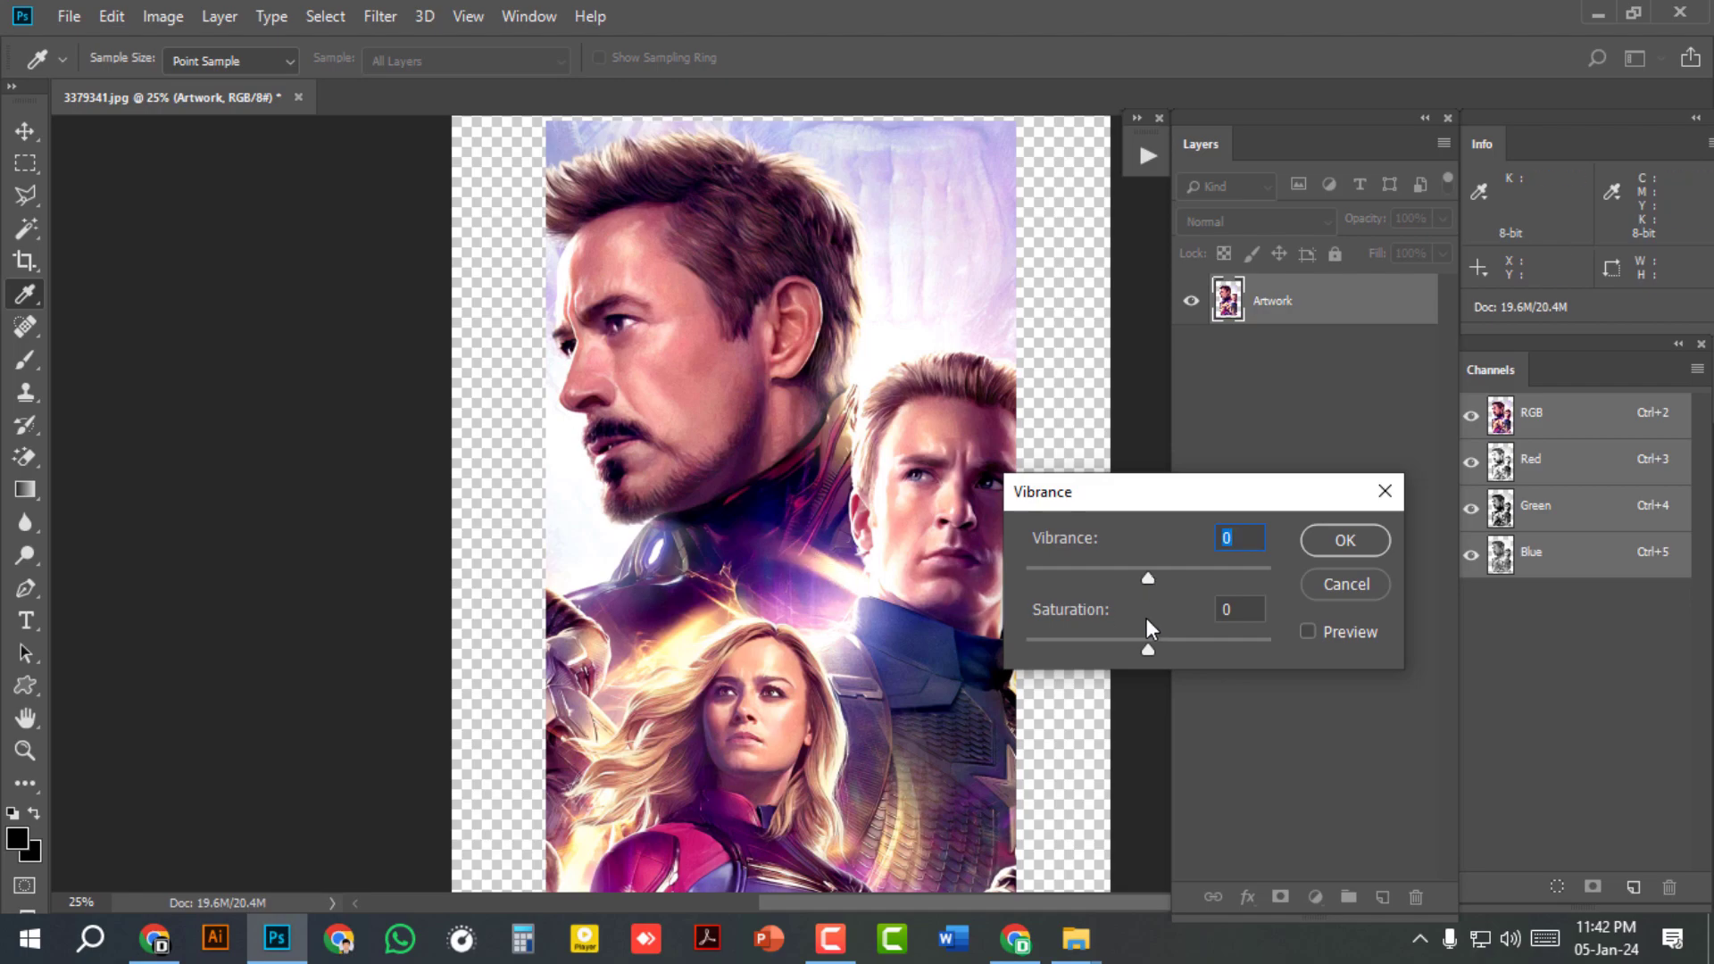
left_click_drag(1150, 577, 1176, 576)
left_click(1358, 540)
key("z")
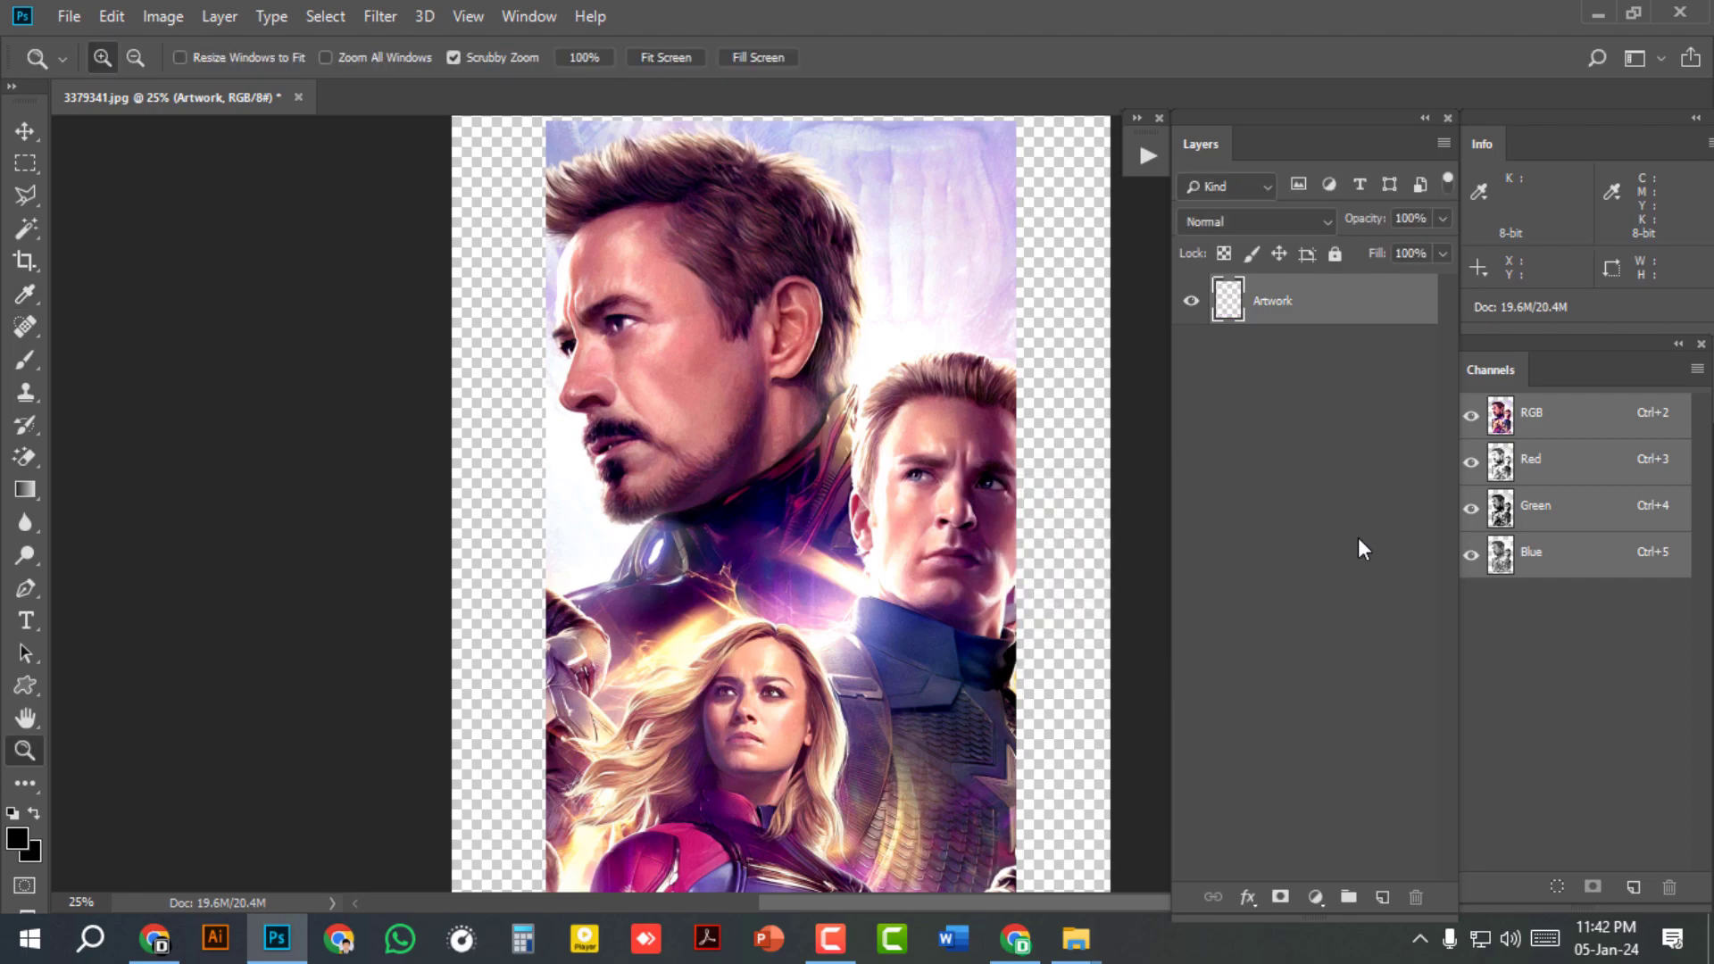
Step: Convert the document's color mode to CMYK Color, accepting the default profile
left_click(163, 16)
mouse_move(182, 52)
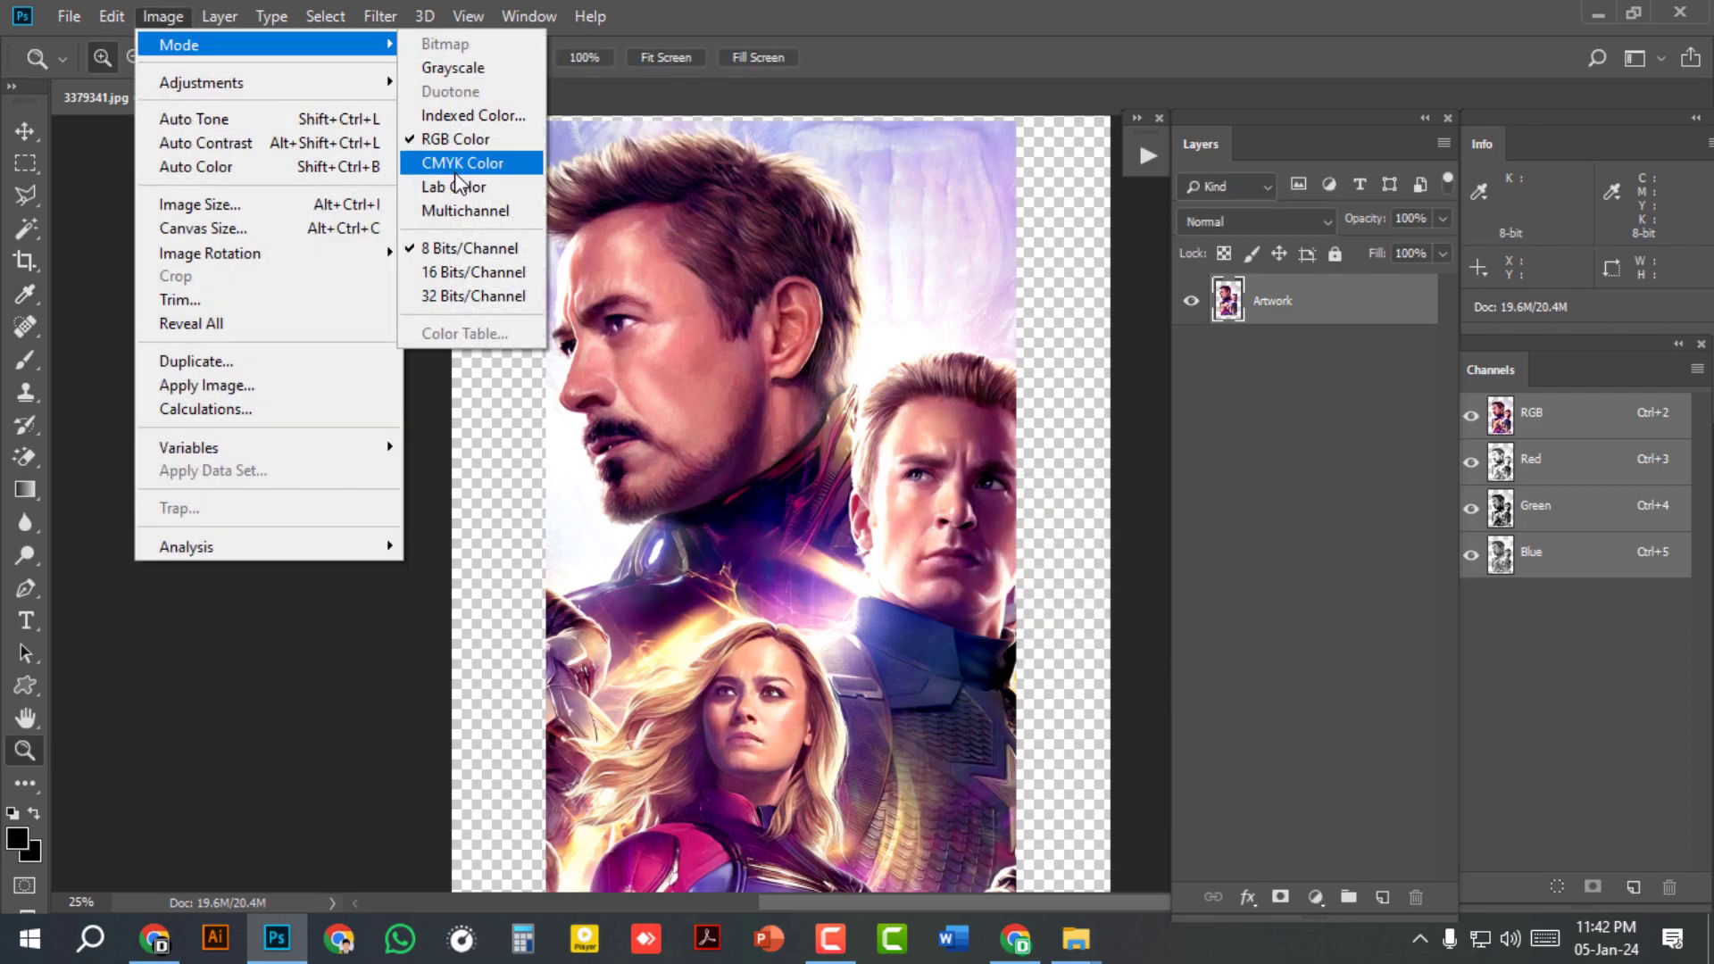
left_click(483, 172)
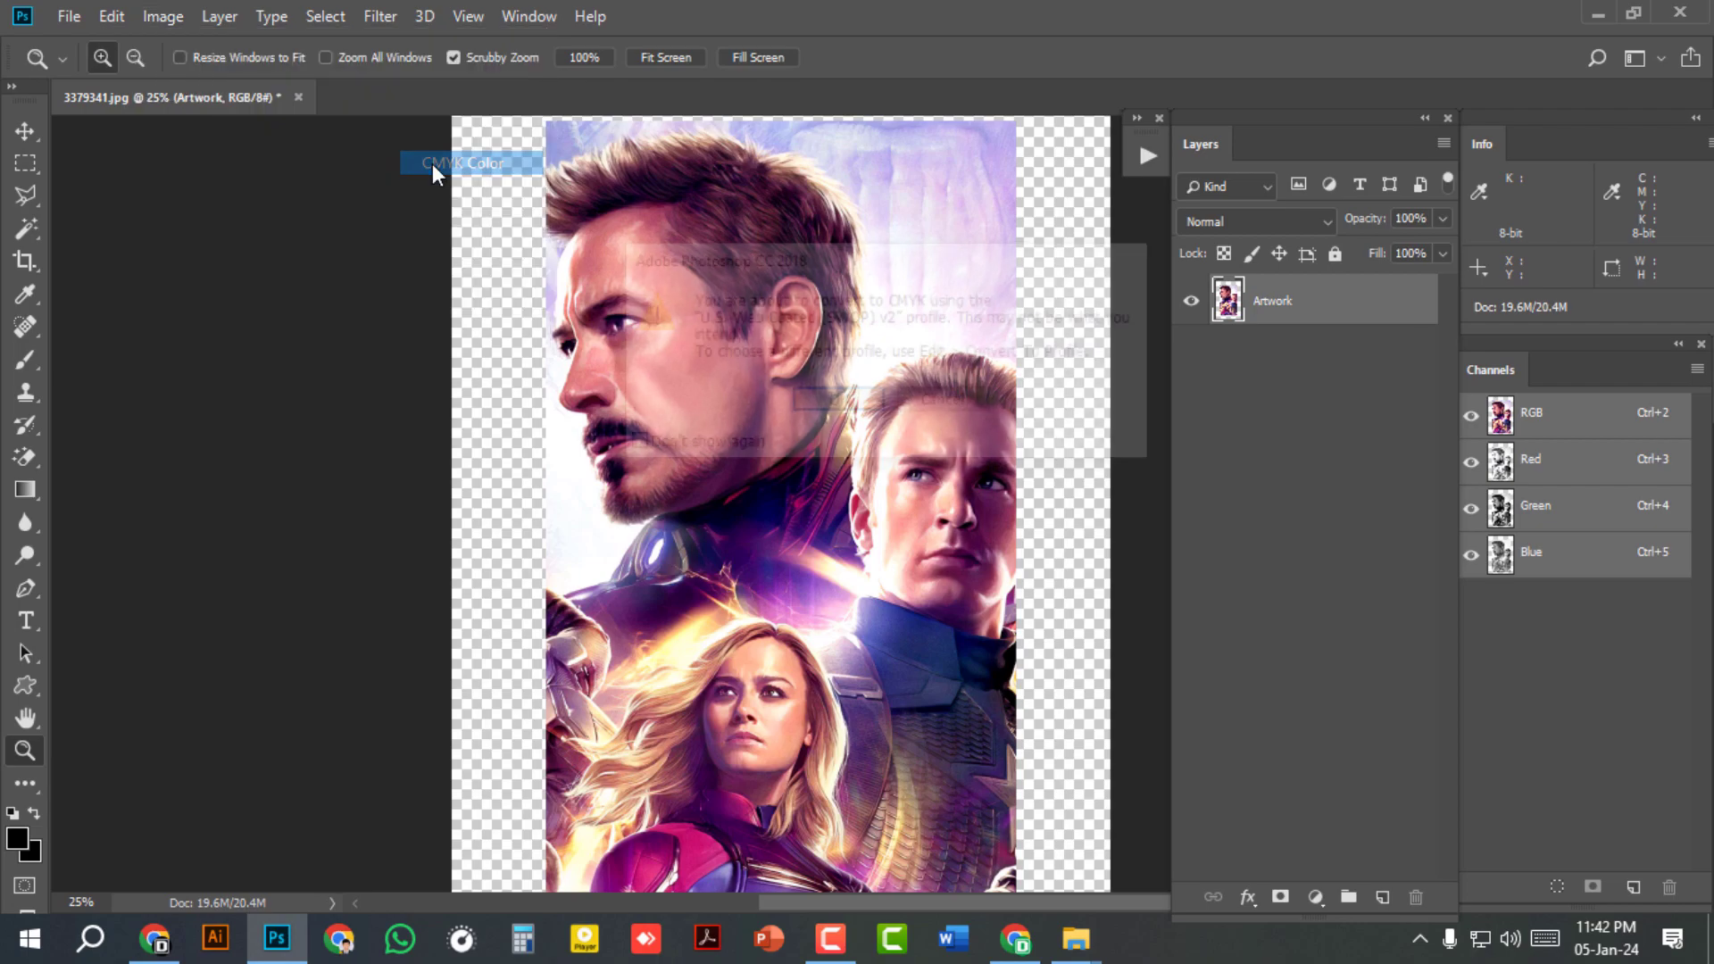
left_click(837, 403)
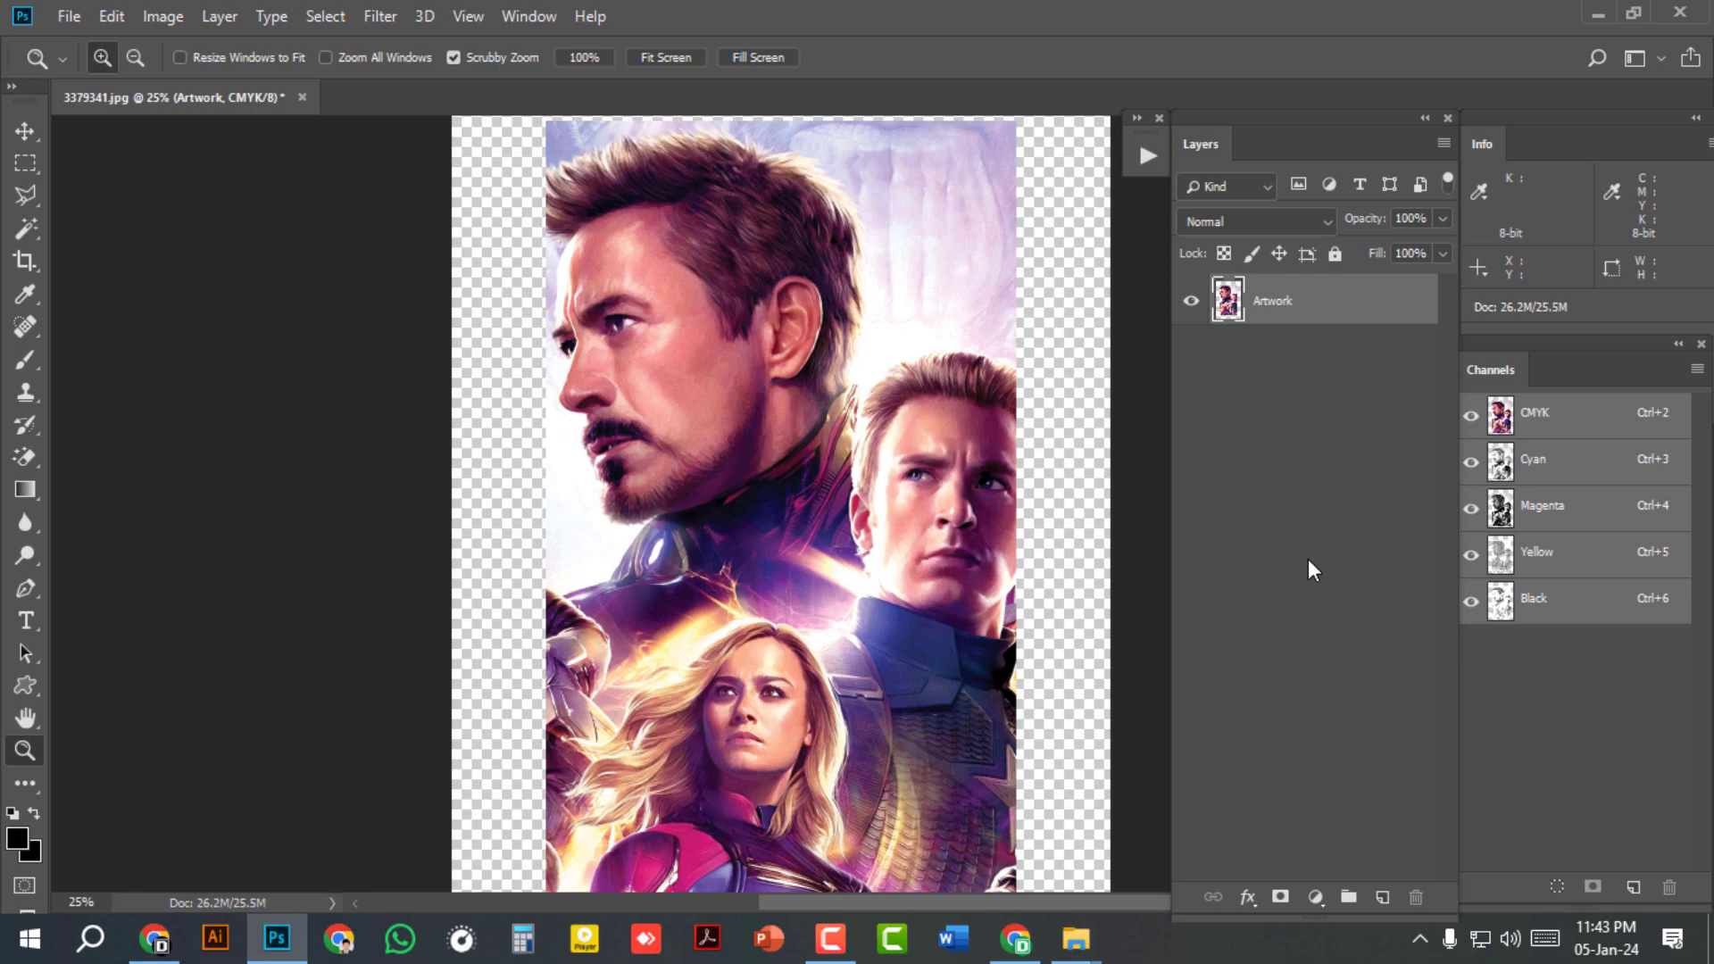
Step: Add a new channel named "T Shirt" and define it as a spot color channel
left_click(1635, 890)
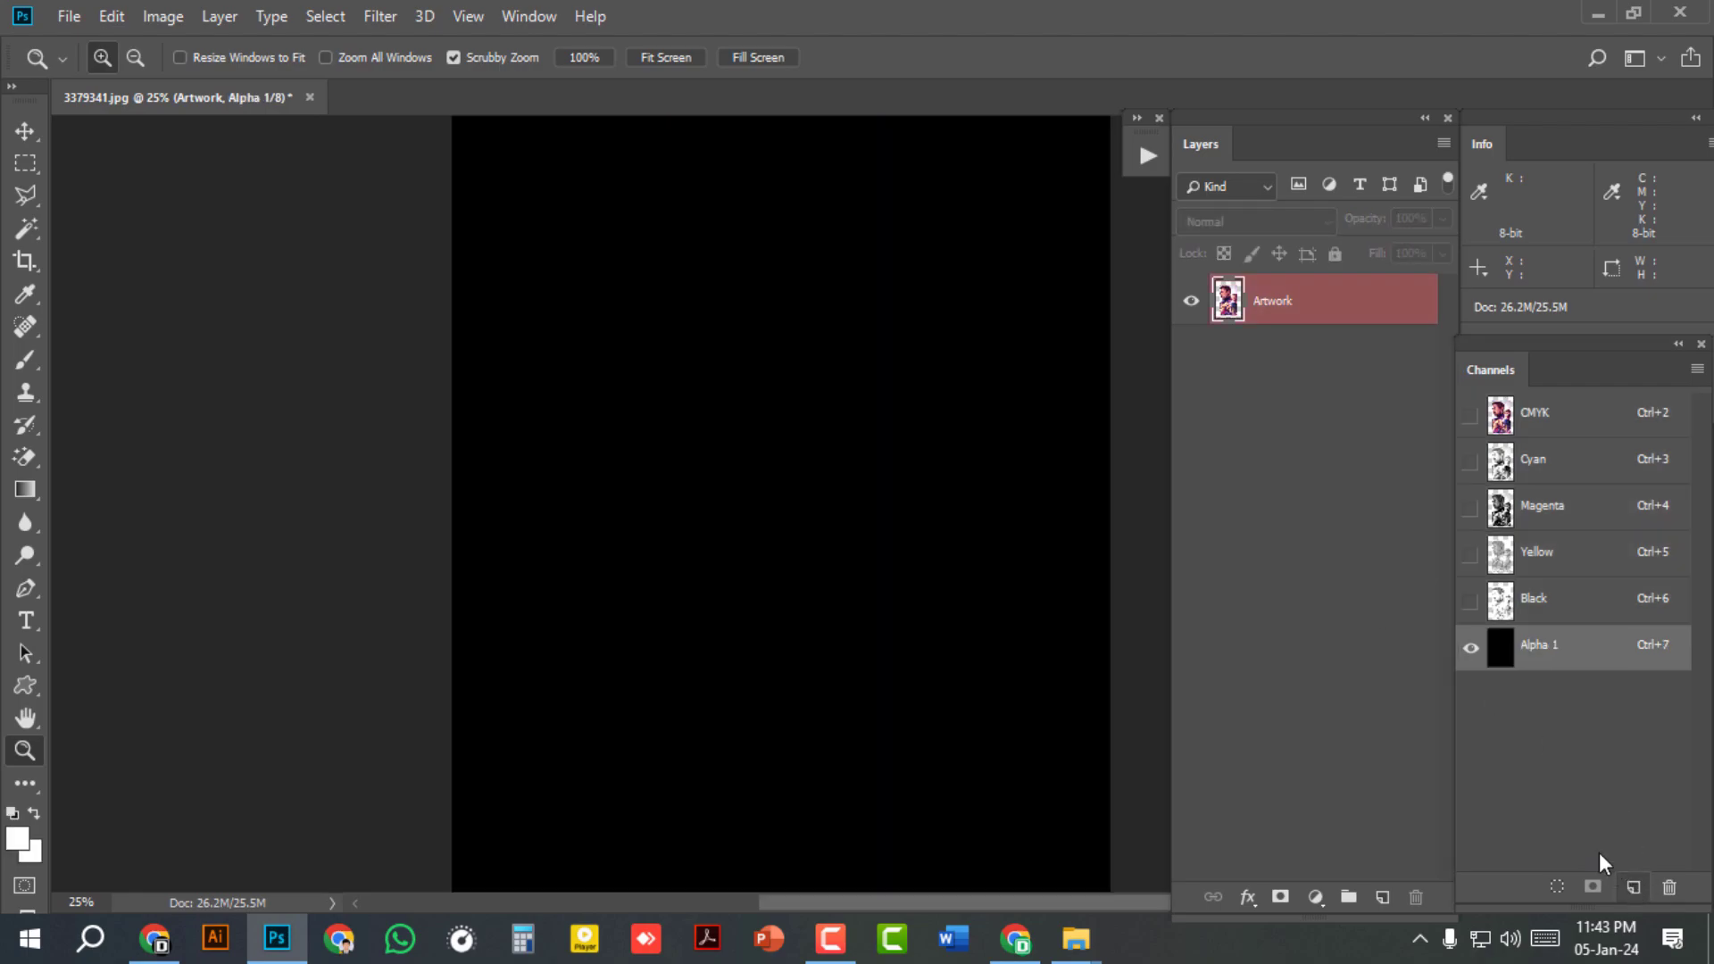
double_click(1500, 654)
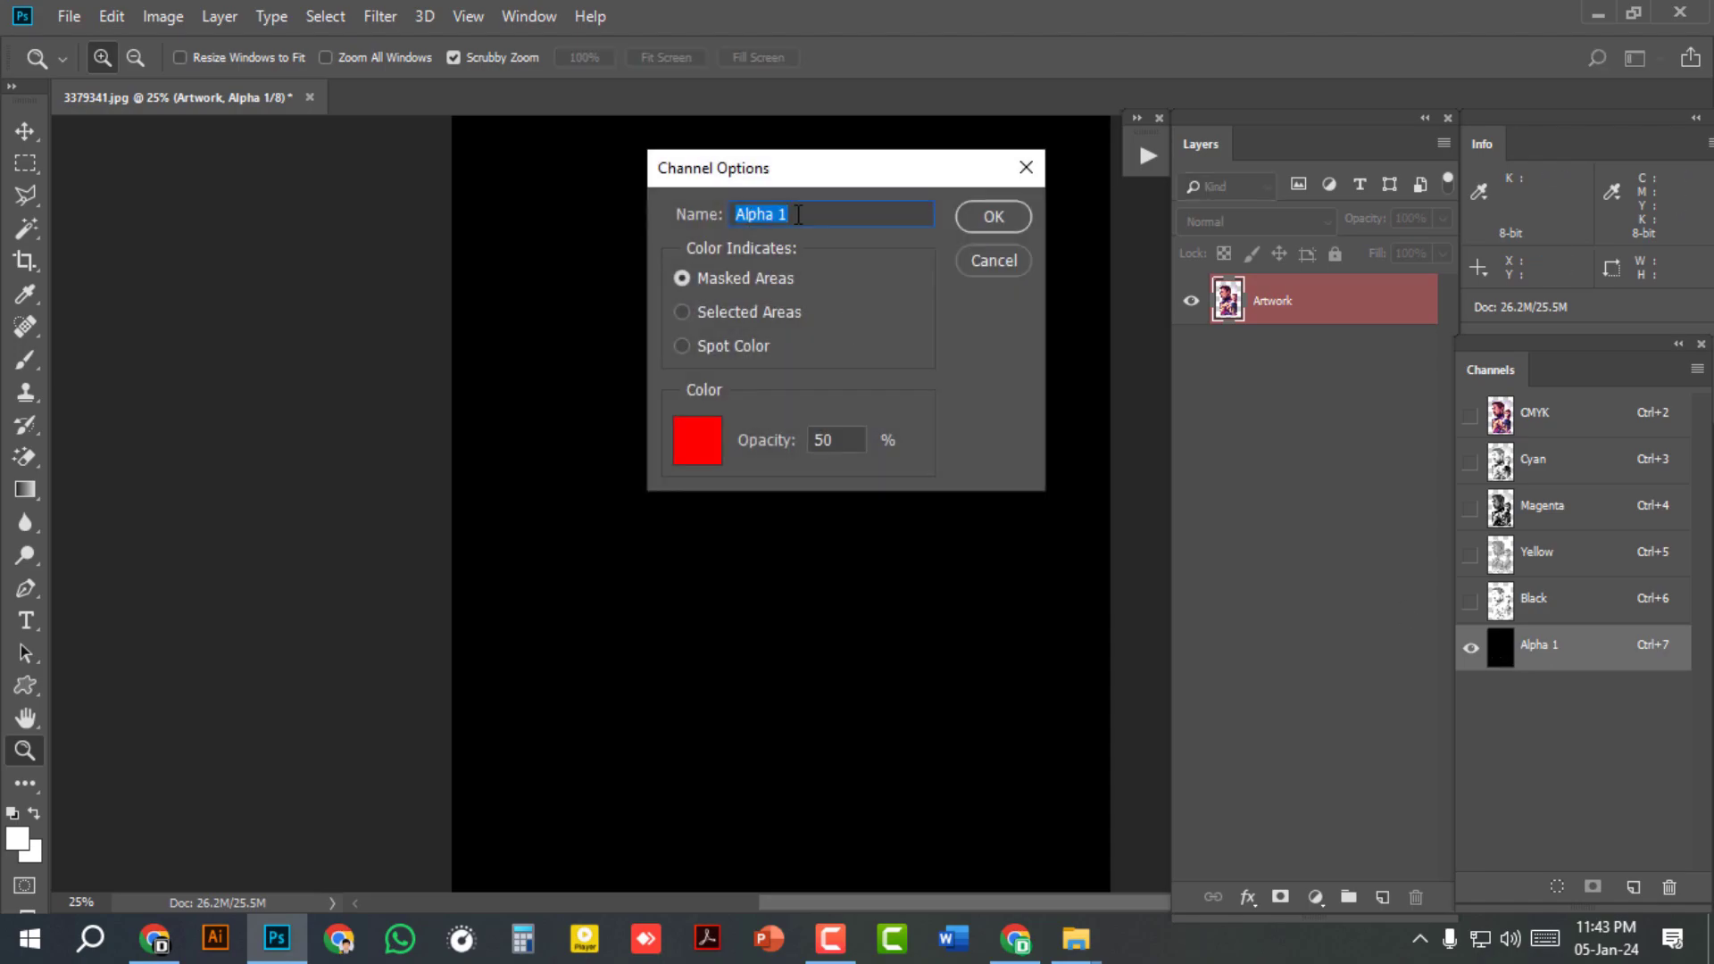
type("T")
left_click(682, 346)
Step: Set the T Shirt channel's spot color to white (ffffff) with 100% solidity
left_click(696, 440)
left_click(665, 544)
left_click_drag(665, 543, 600, 470)
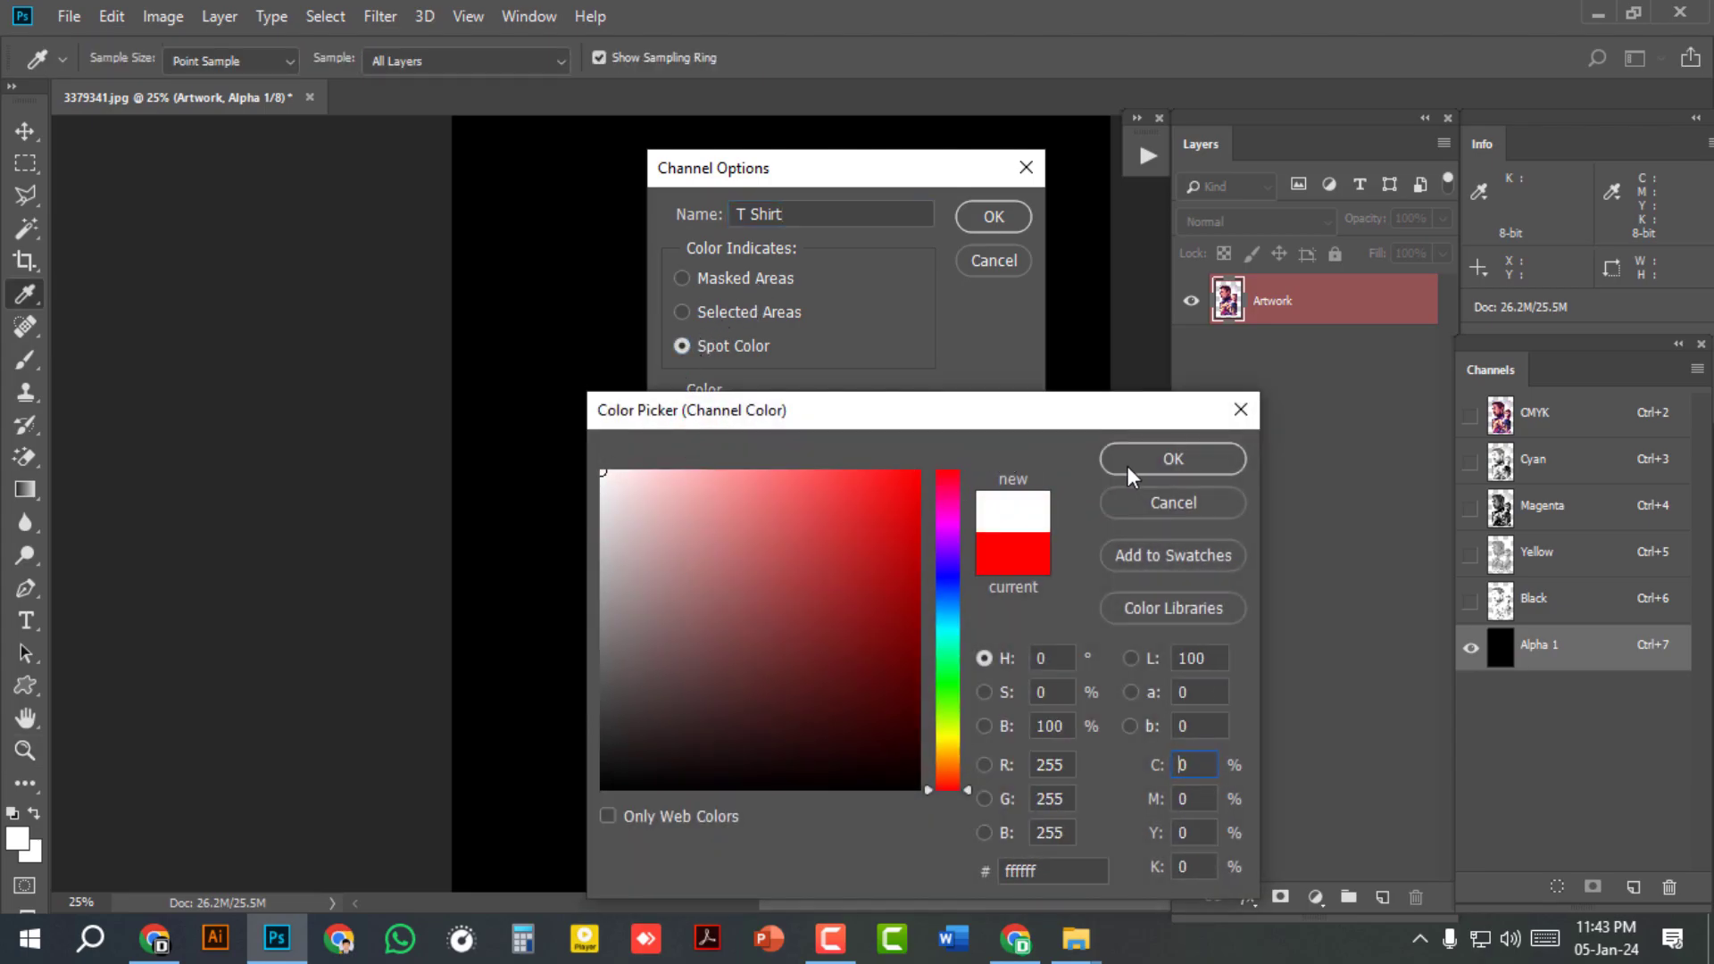
left_click(1127, 463)
double_click(815, 442)
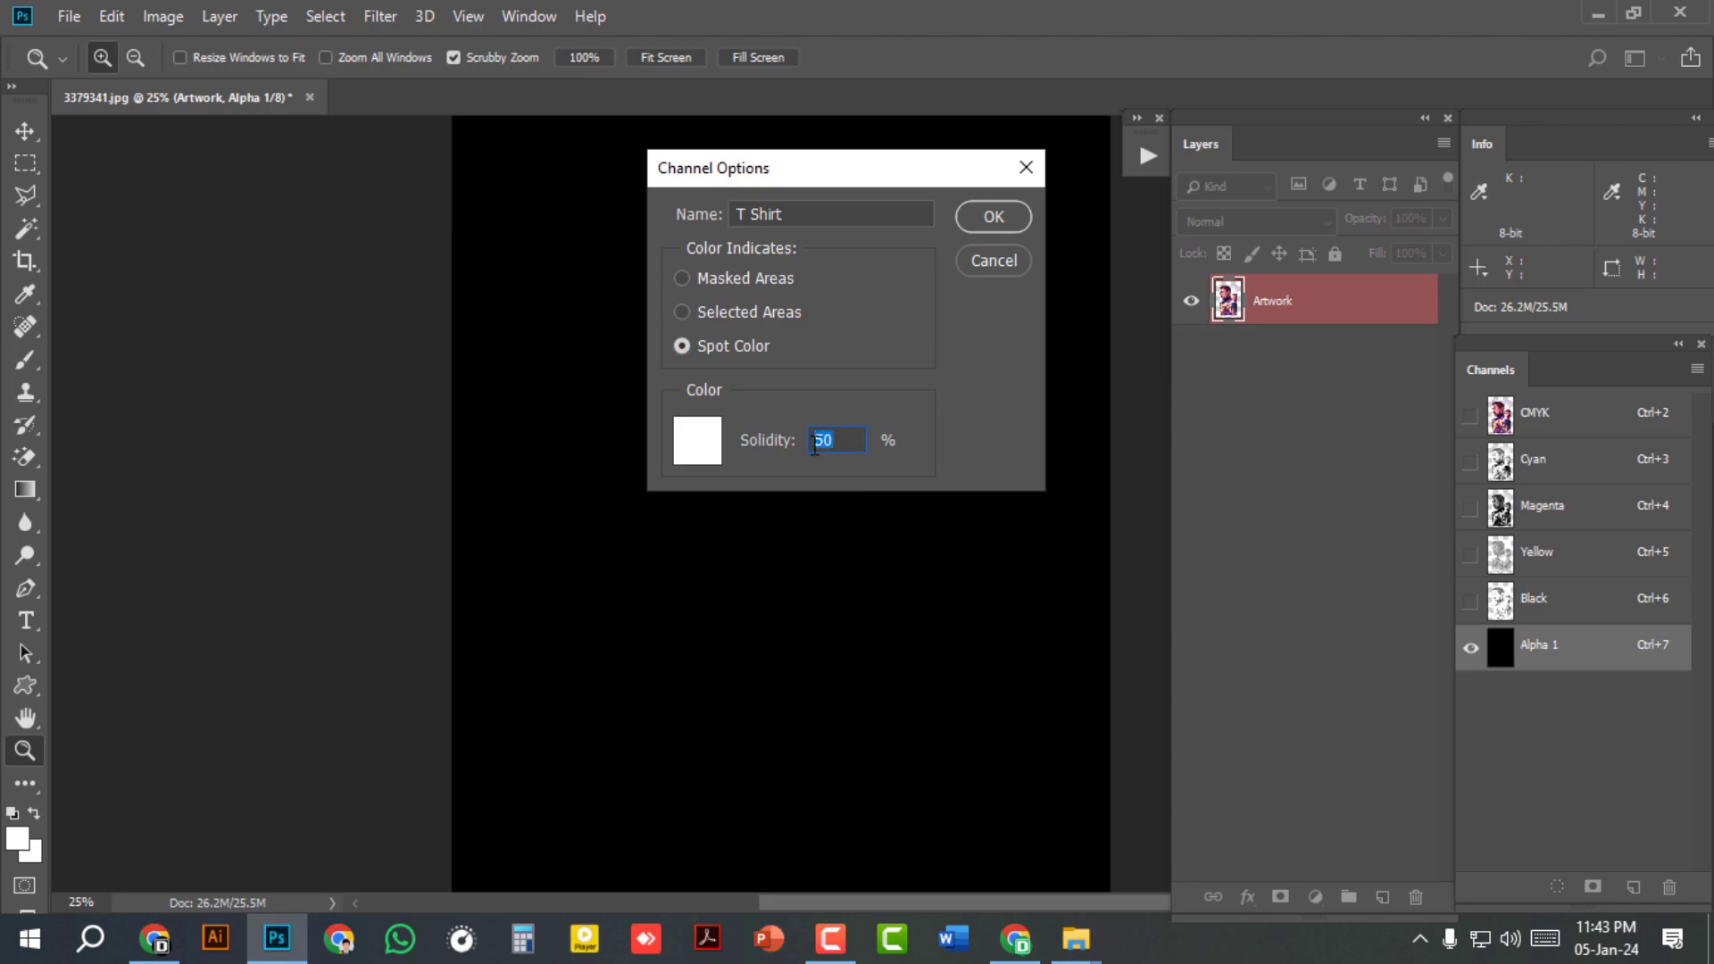
type("100")
left_click(994, 218)
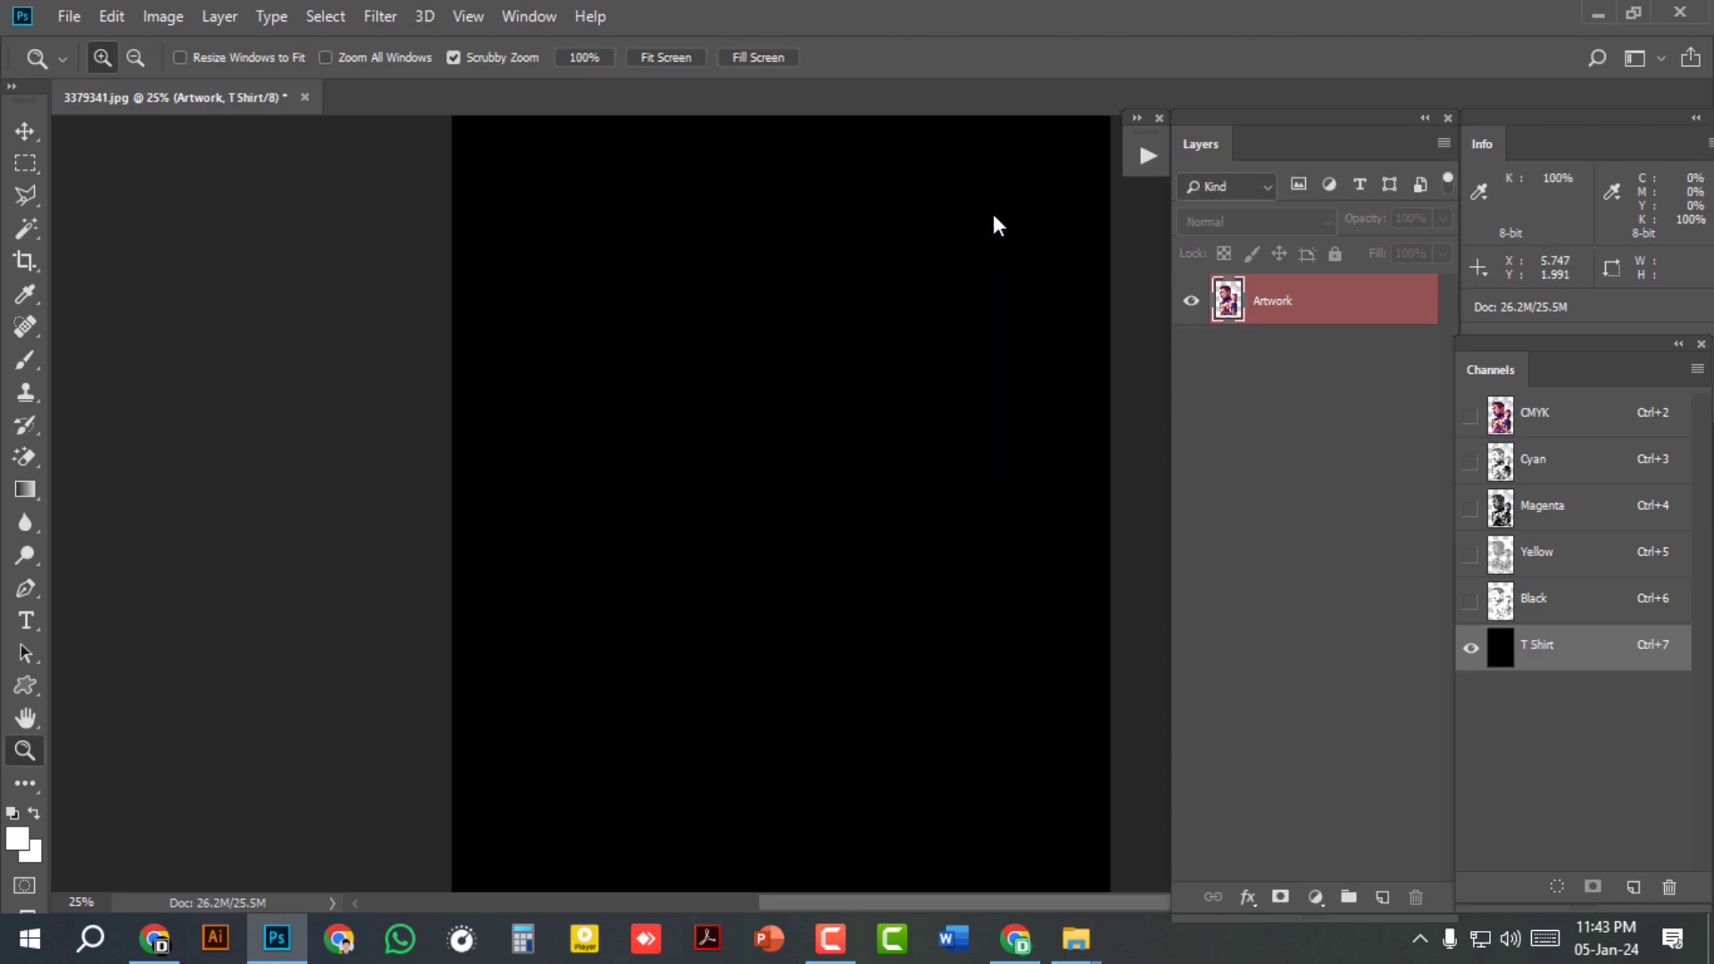
Step: Show the composite CMYK channels and hide the T Shirt spot channel
left_click(1470, 416)
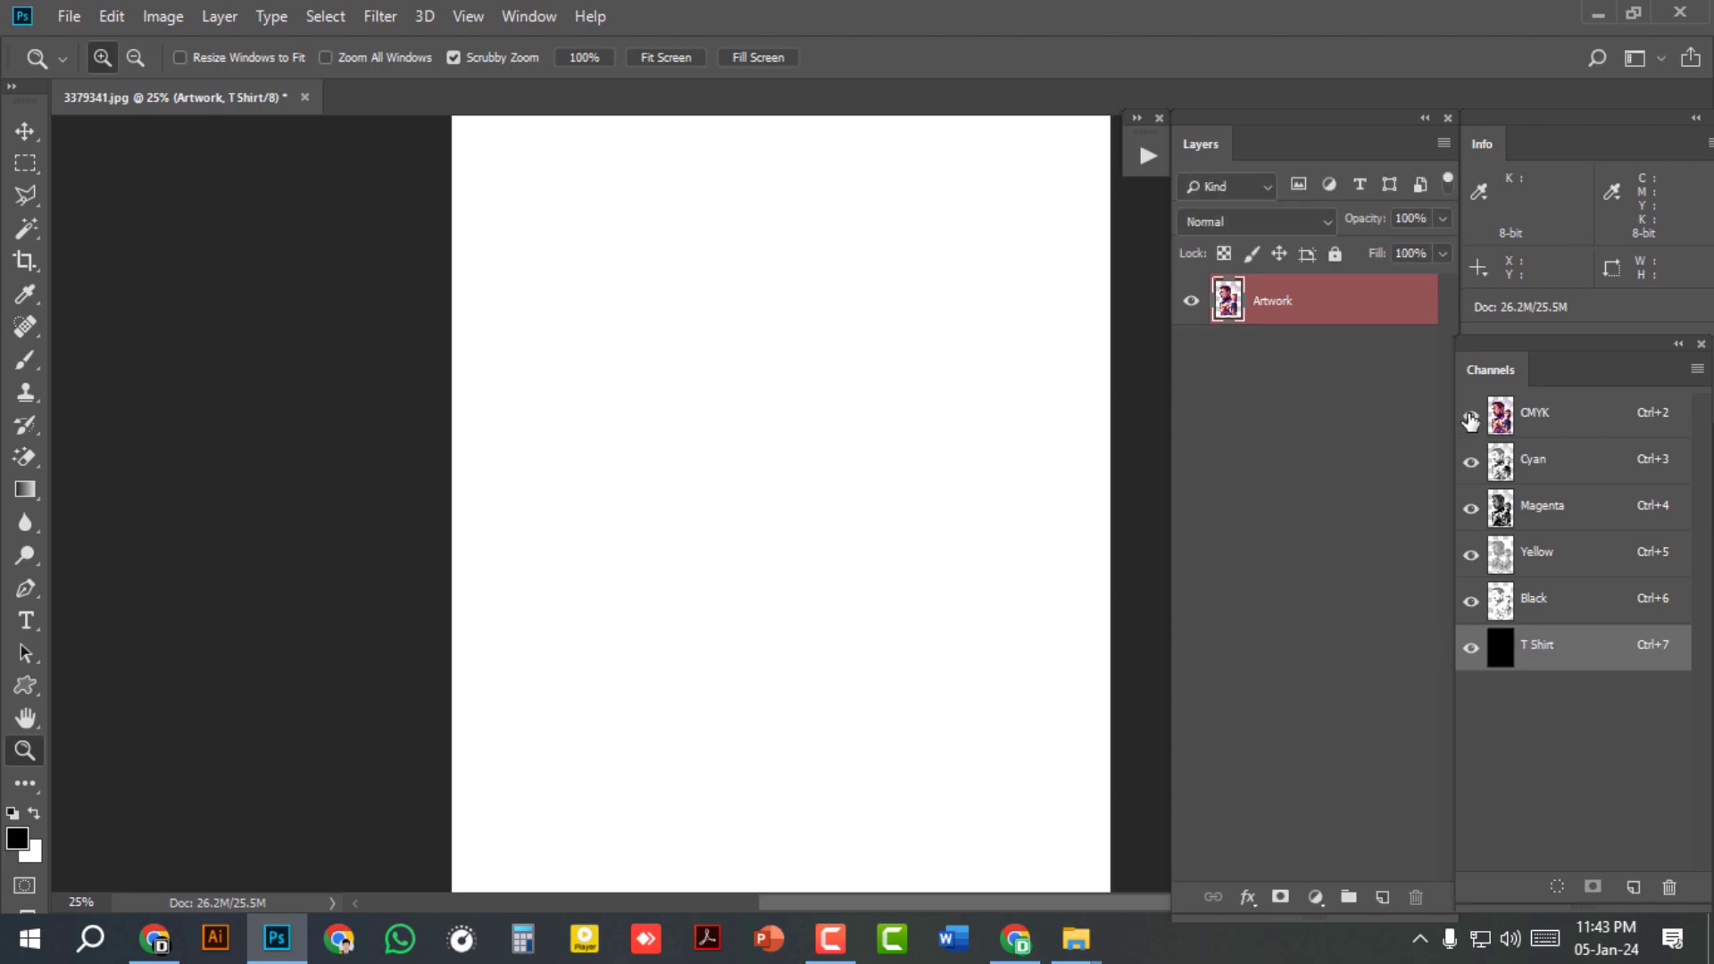
left_click(1471, 649)
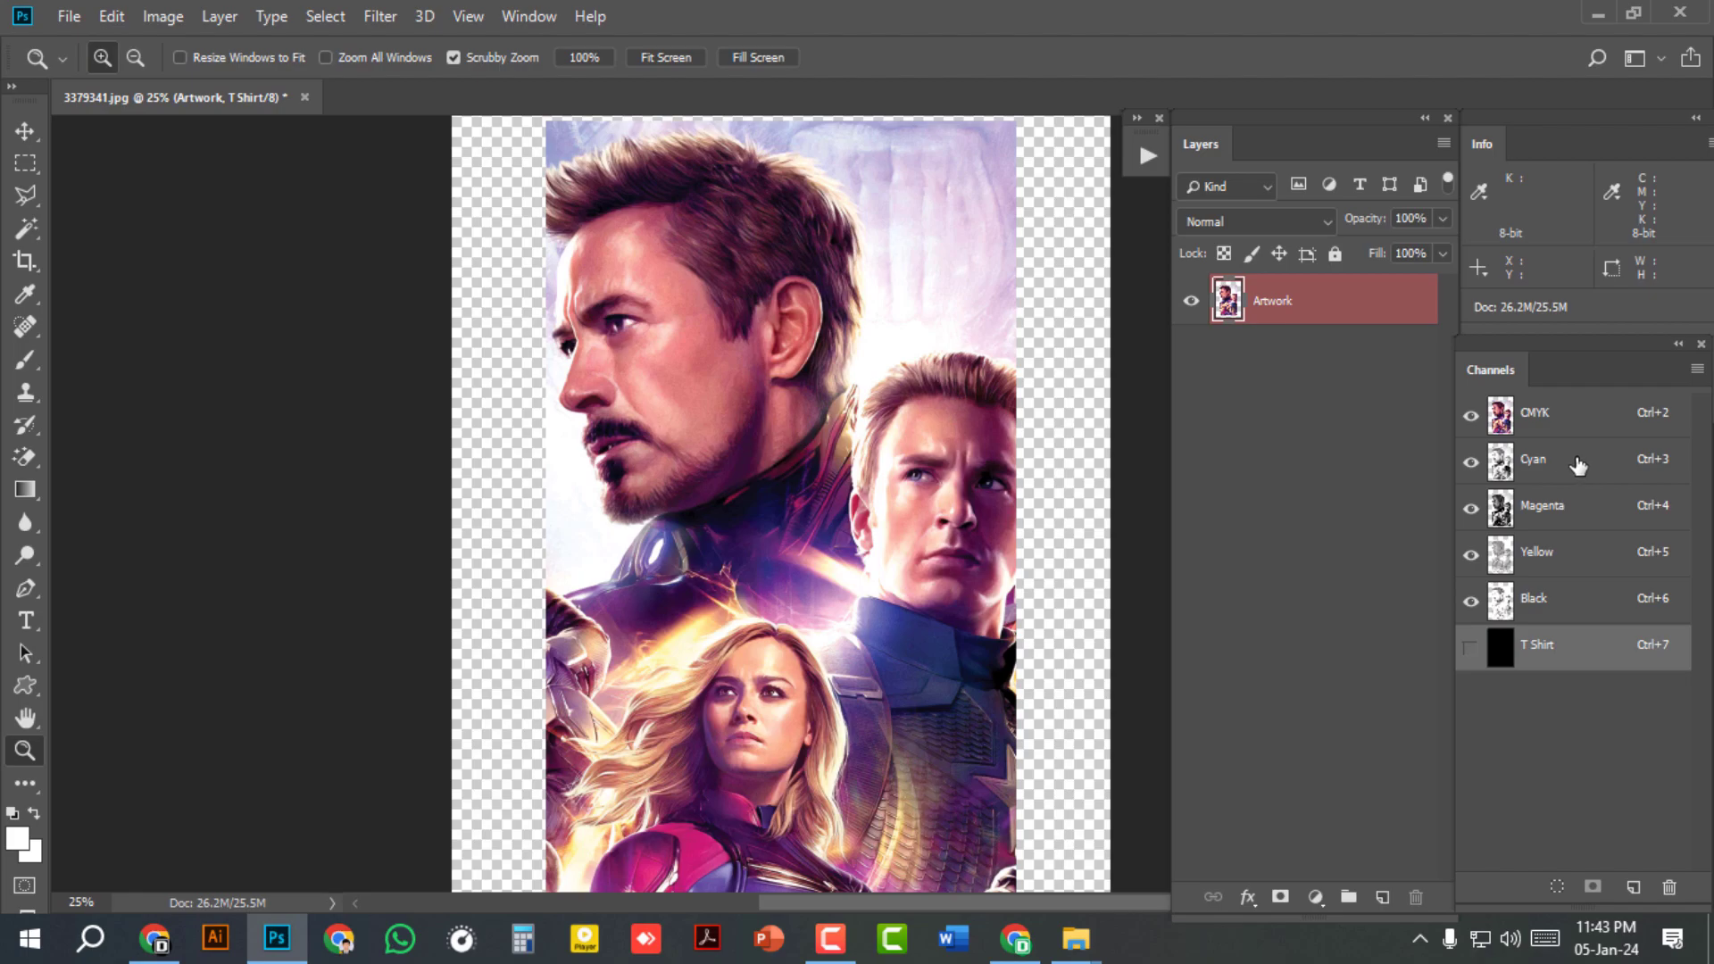
Step: Duplicate the Yellow channel within the same document as "Yellow copy"
left_click(1552, 555)
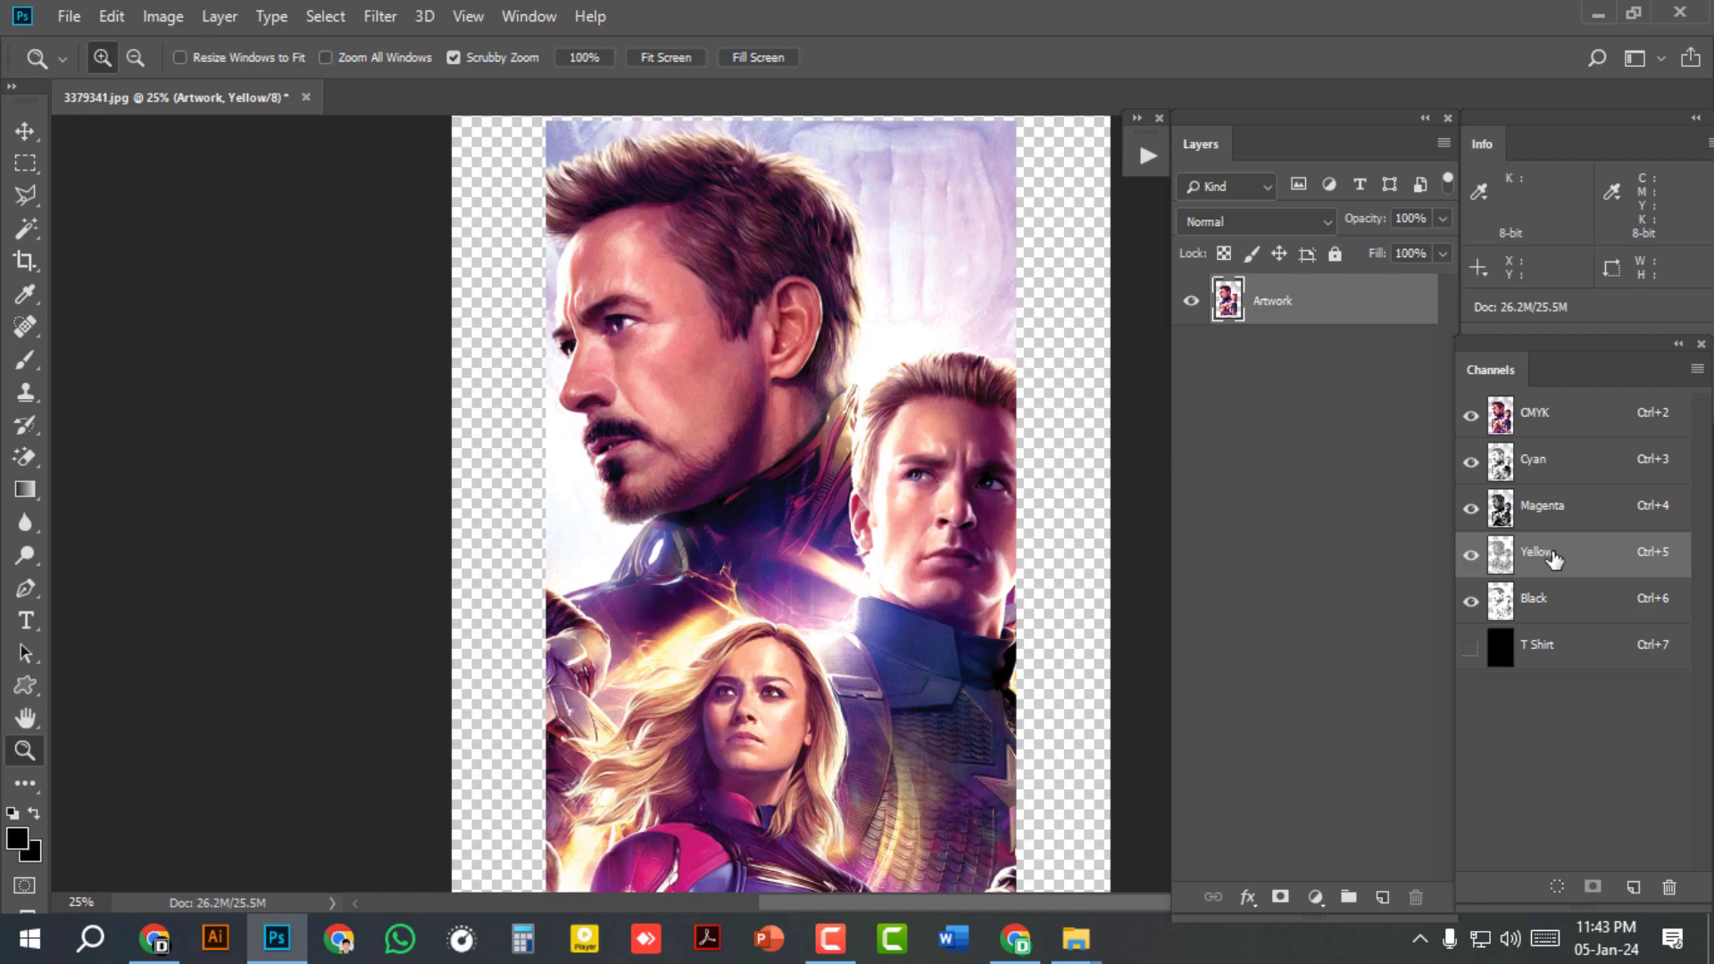
right_click(1554, 558)
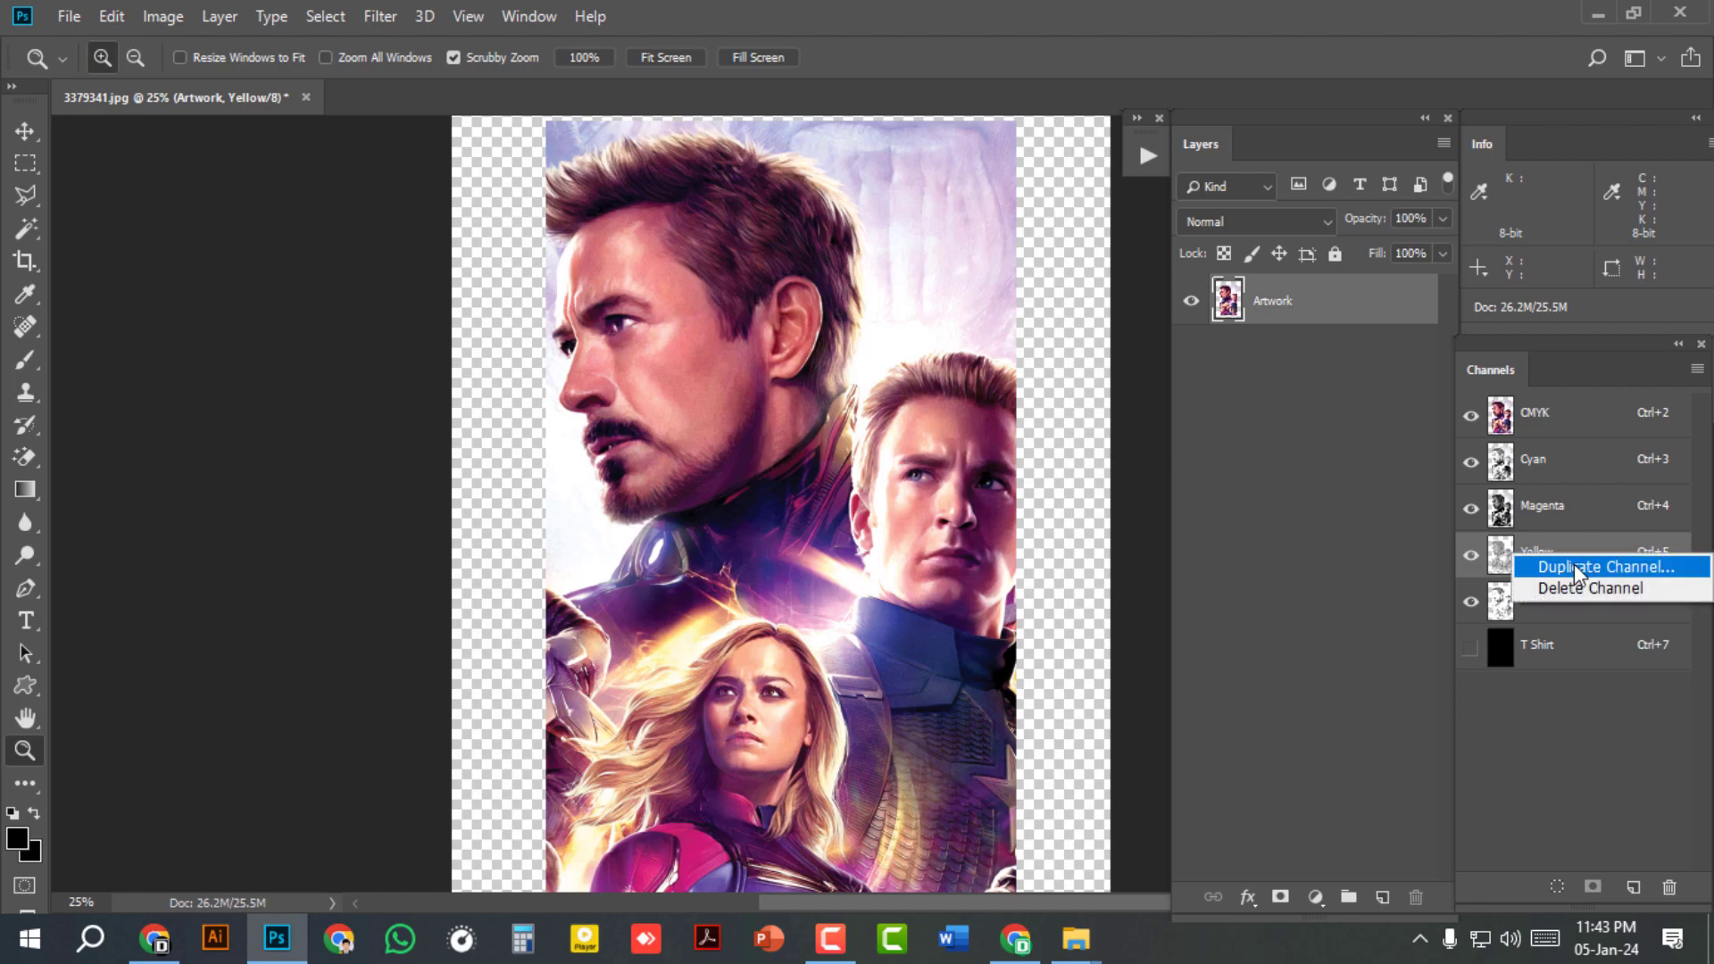
left_click(1576, 568)
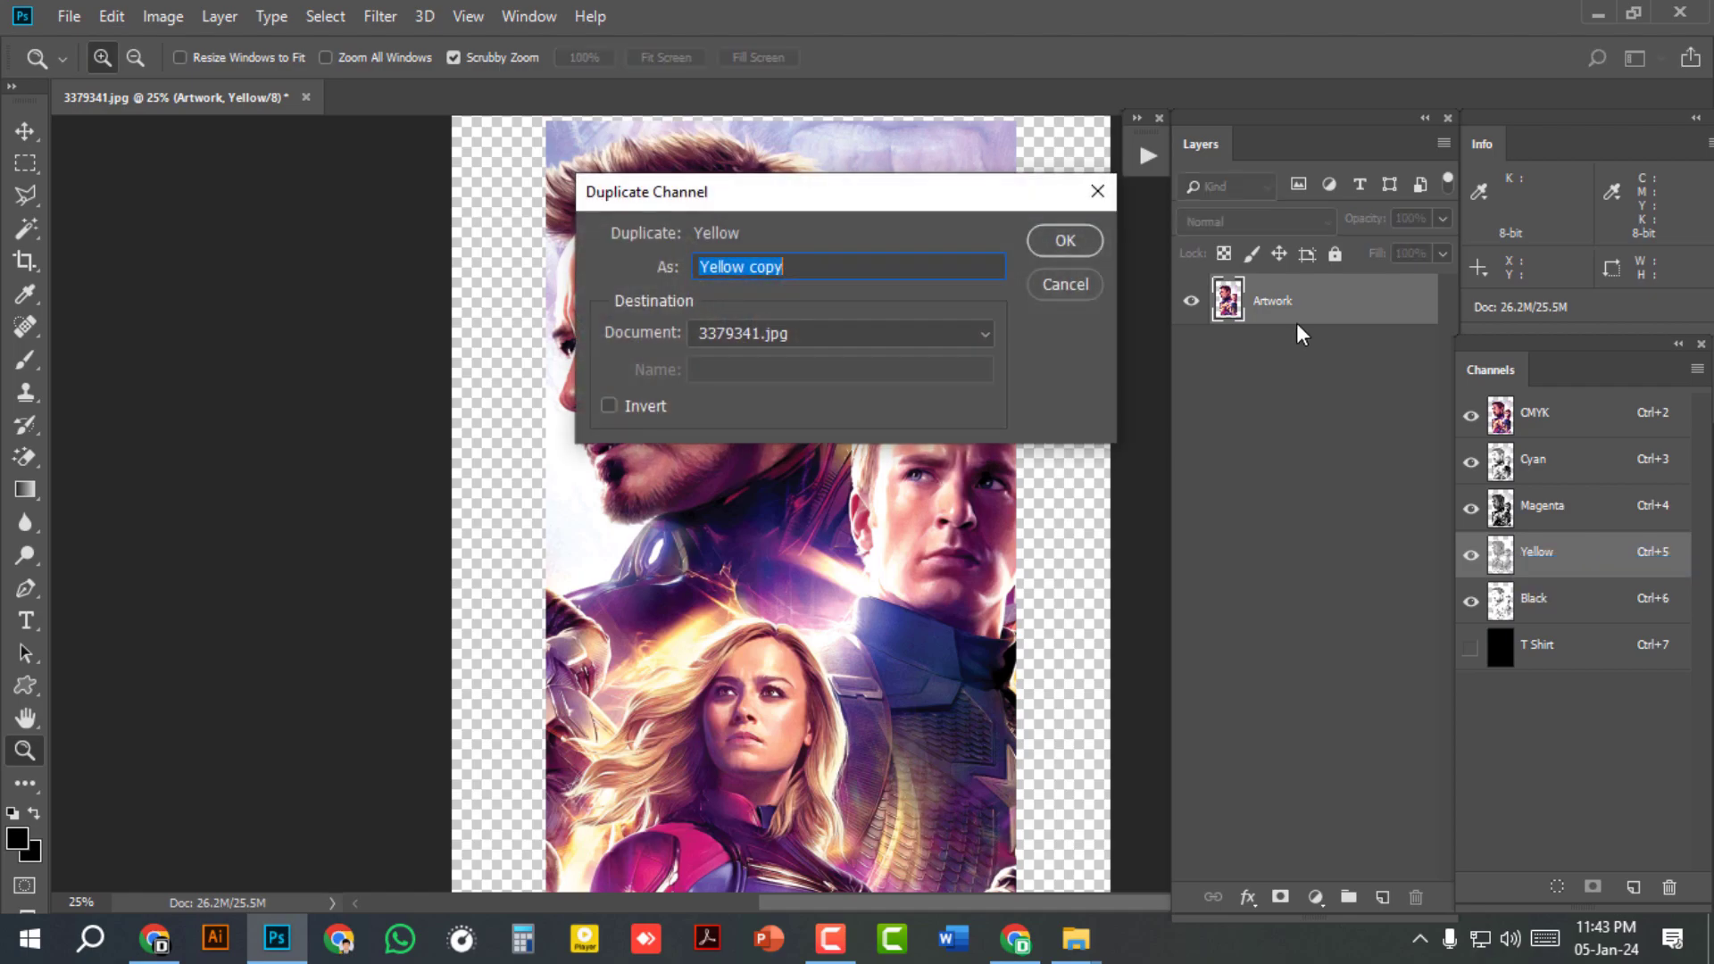
left_click(1065, 241)
Step: Define the Yellow copy channel as a spot color named Yellow, with CMYK 0, 0, 100, 0 and 0% solidity
double_click(1500, 701)
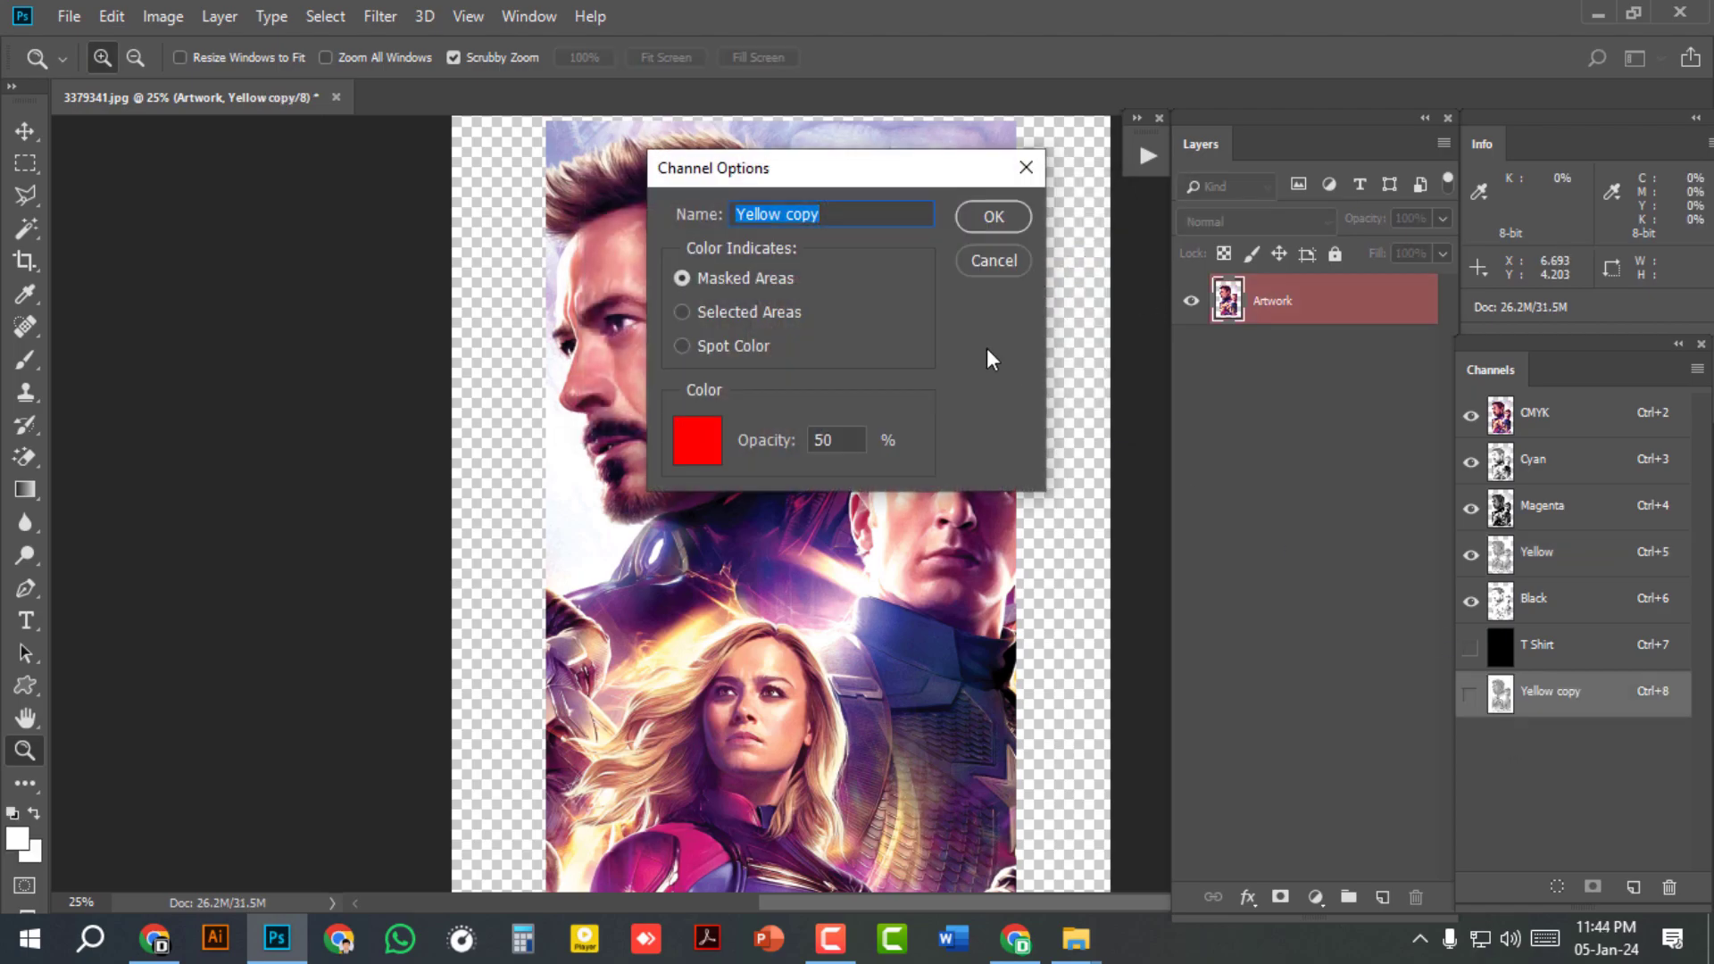
left_click(681, 348)
left_click(701, 442)
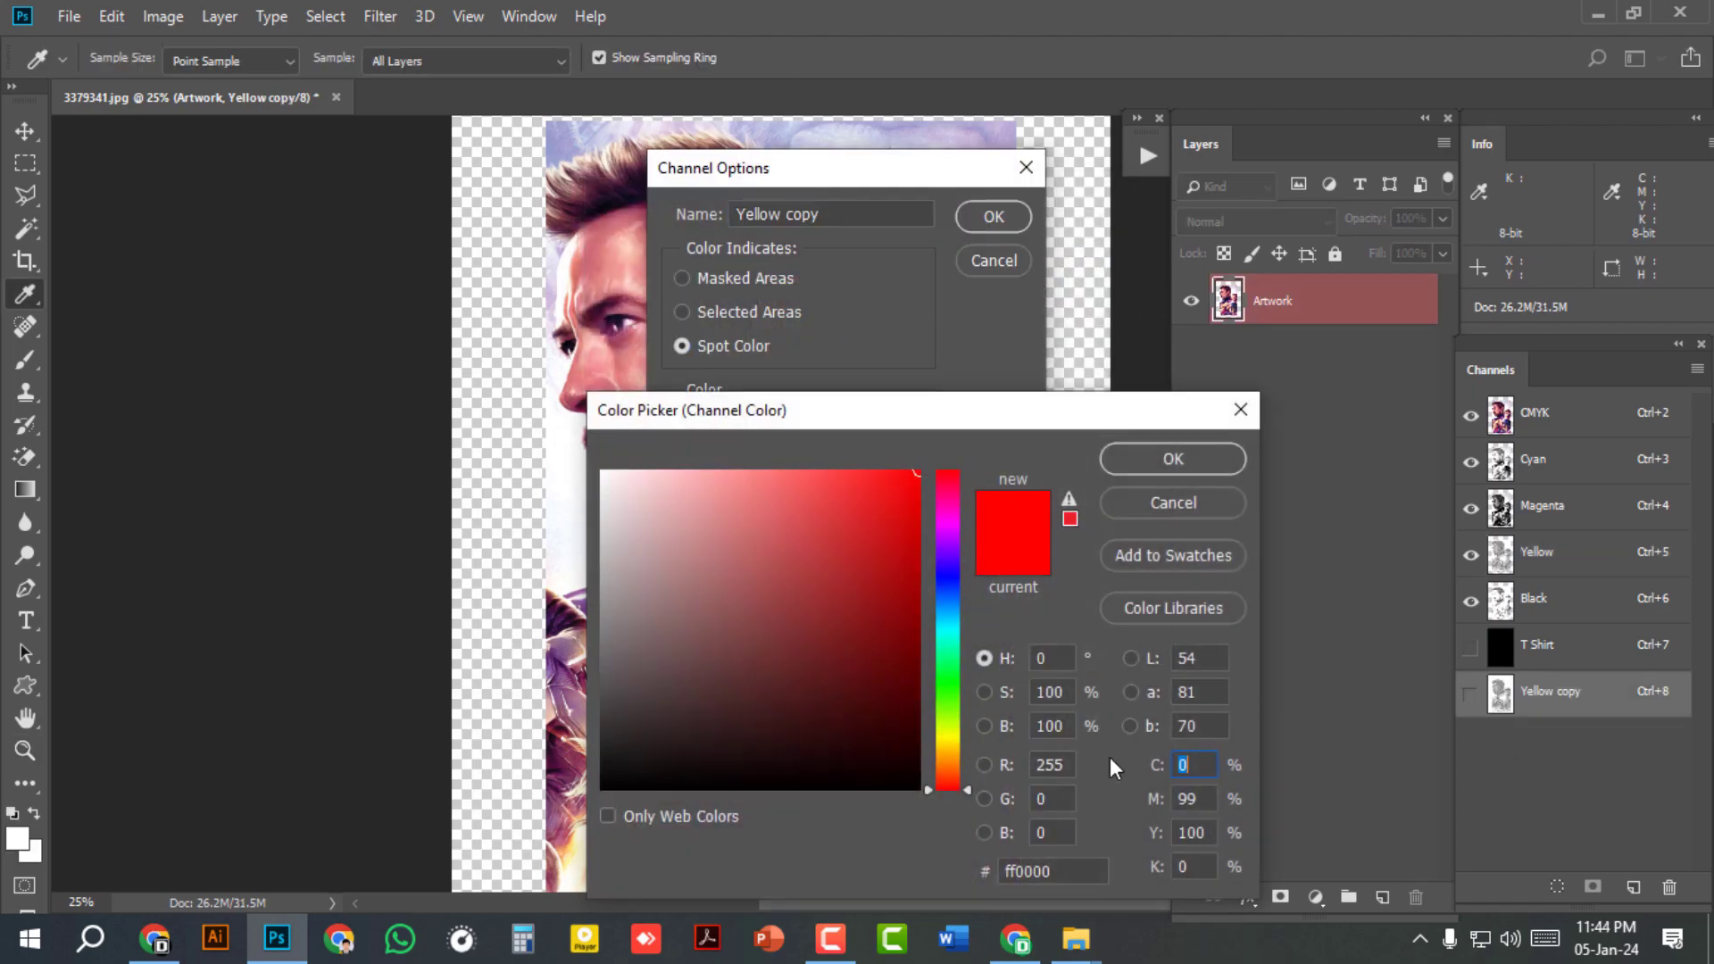
left_click(1212, 798)
type("0")
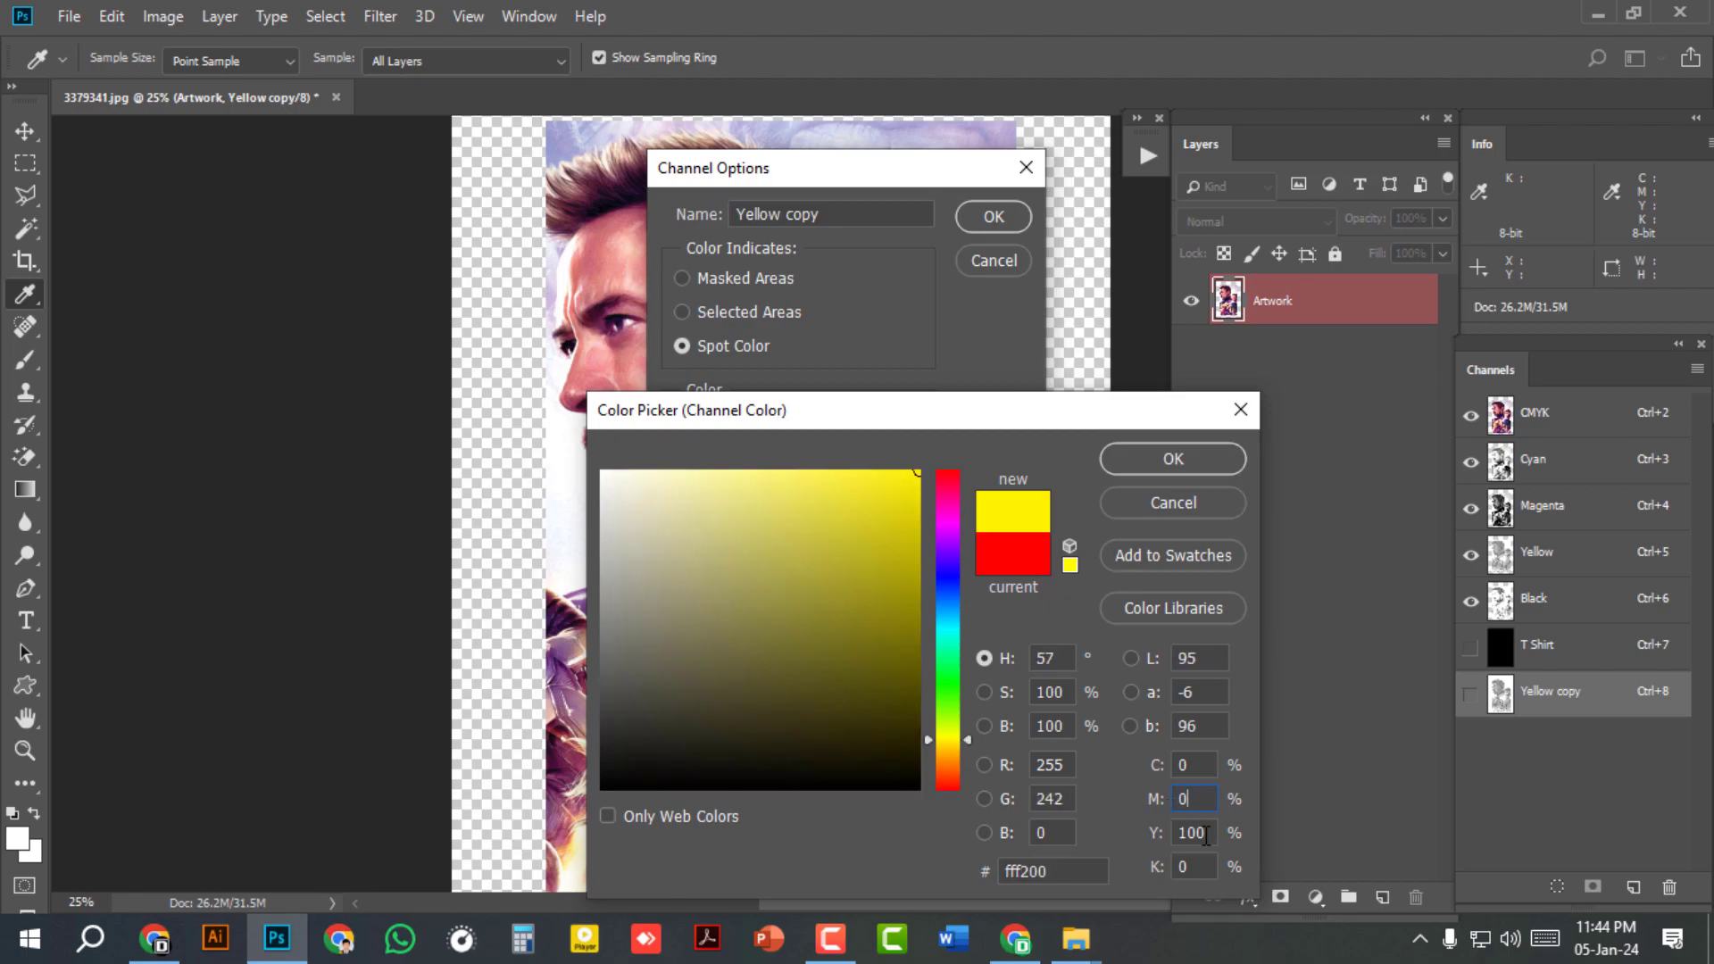
left_click(1130, 461)
left_click(820, 451)
type("0")
left_click(988, 218)
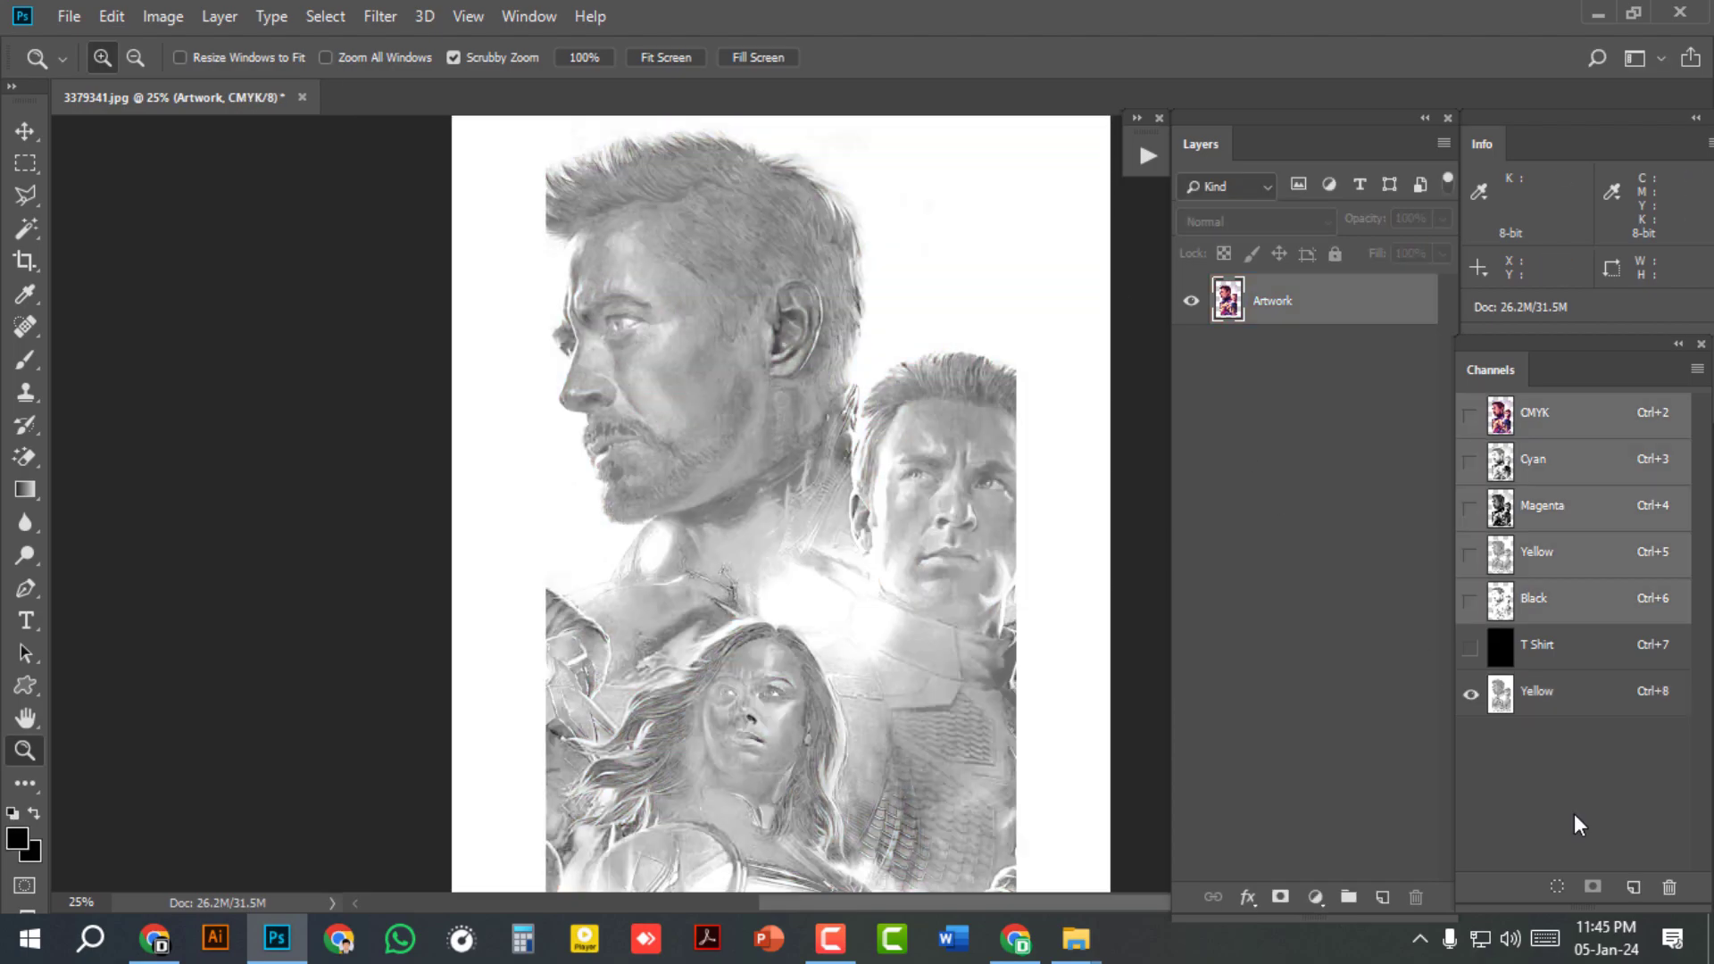
Step: Duplicate the Magenta channel within the same document as "Magenta copy"
left_click(1561, 516)
right_click(1561, 516)
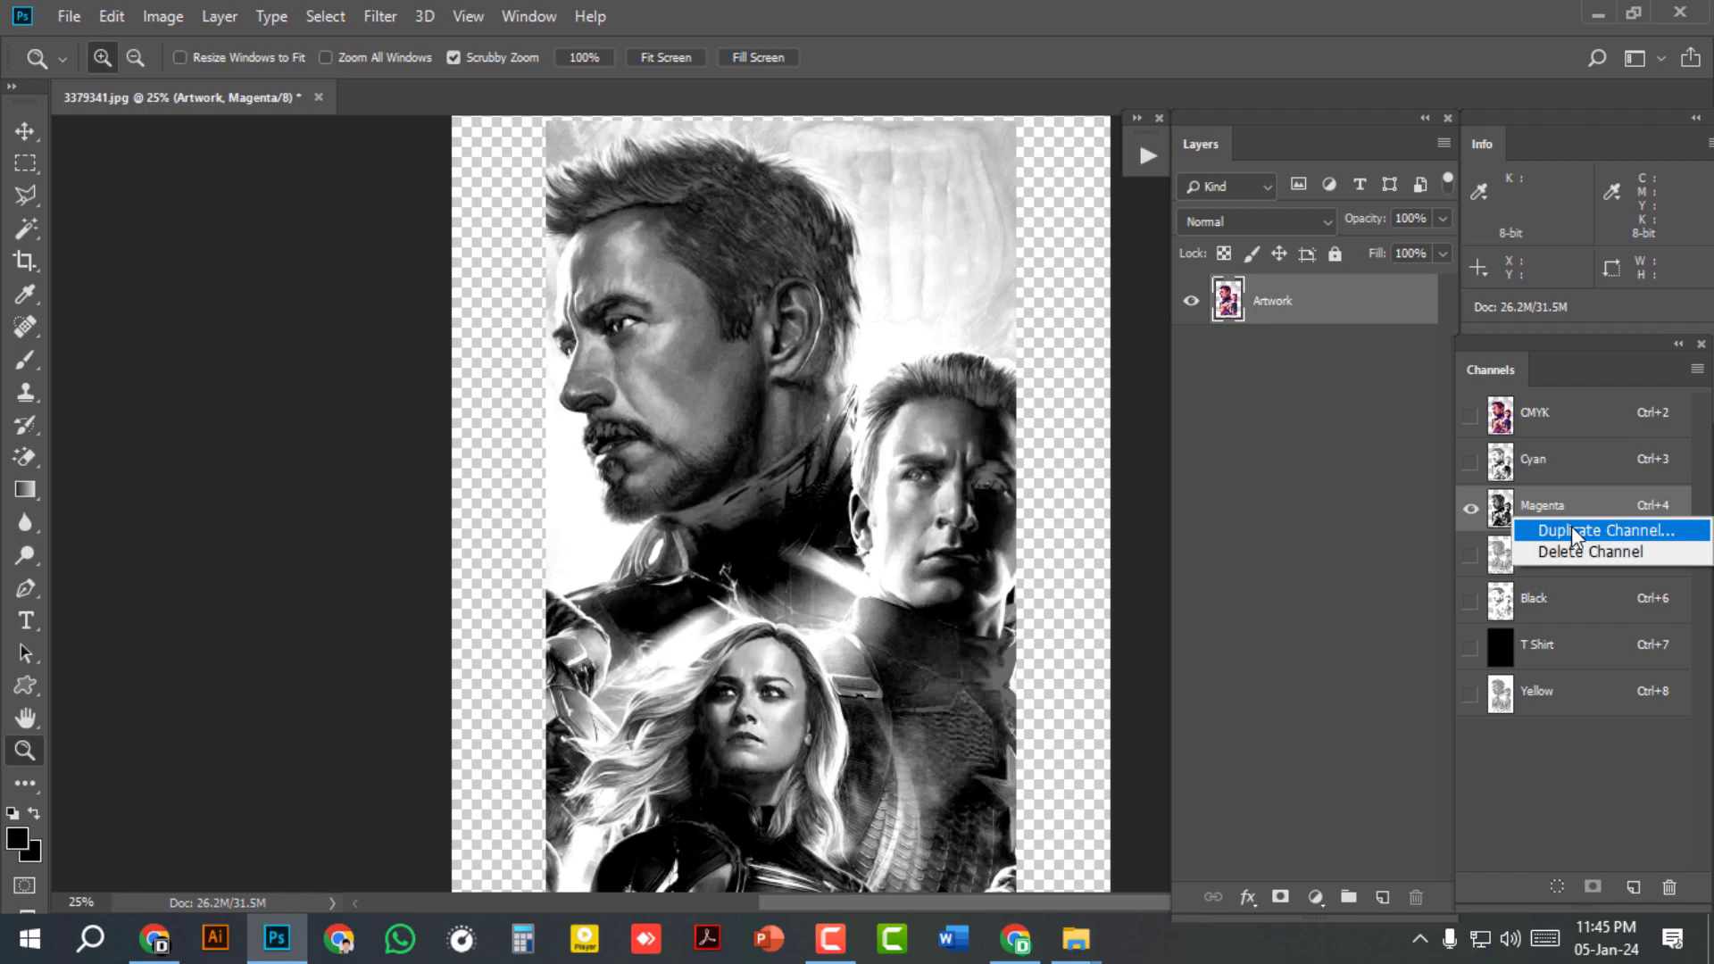
left_click(1598, 531)
left_click(1047, 234)
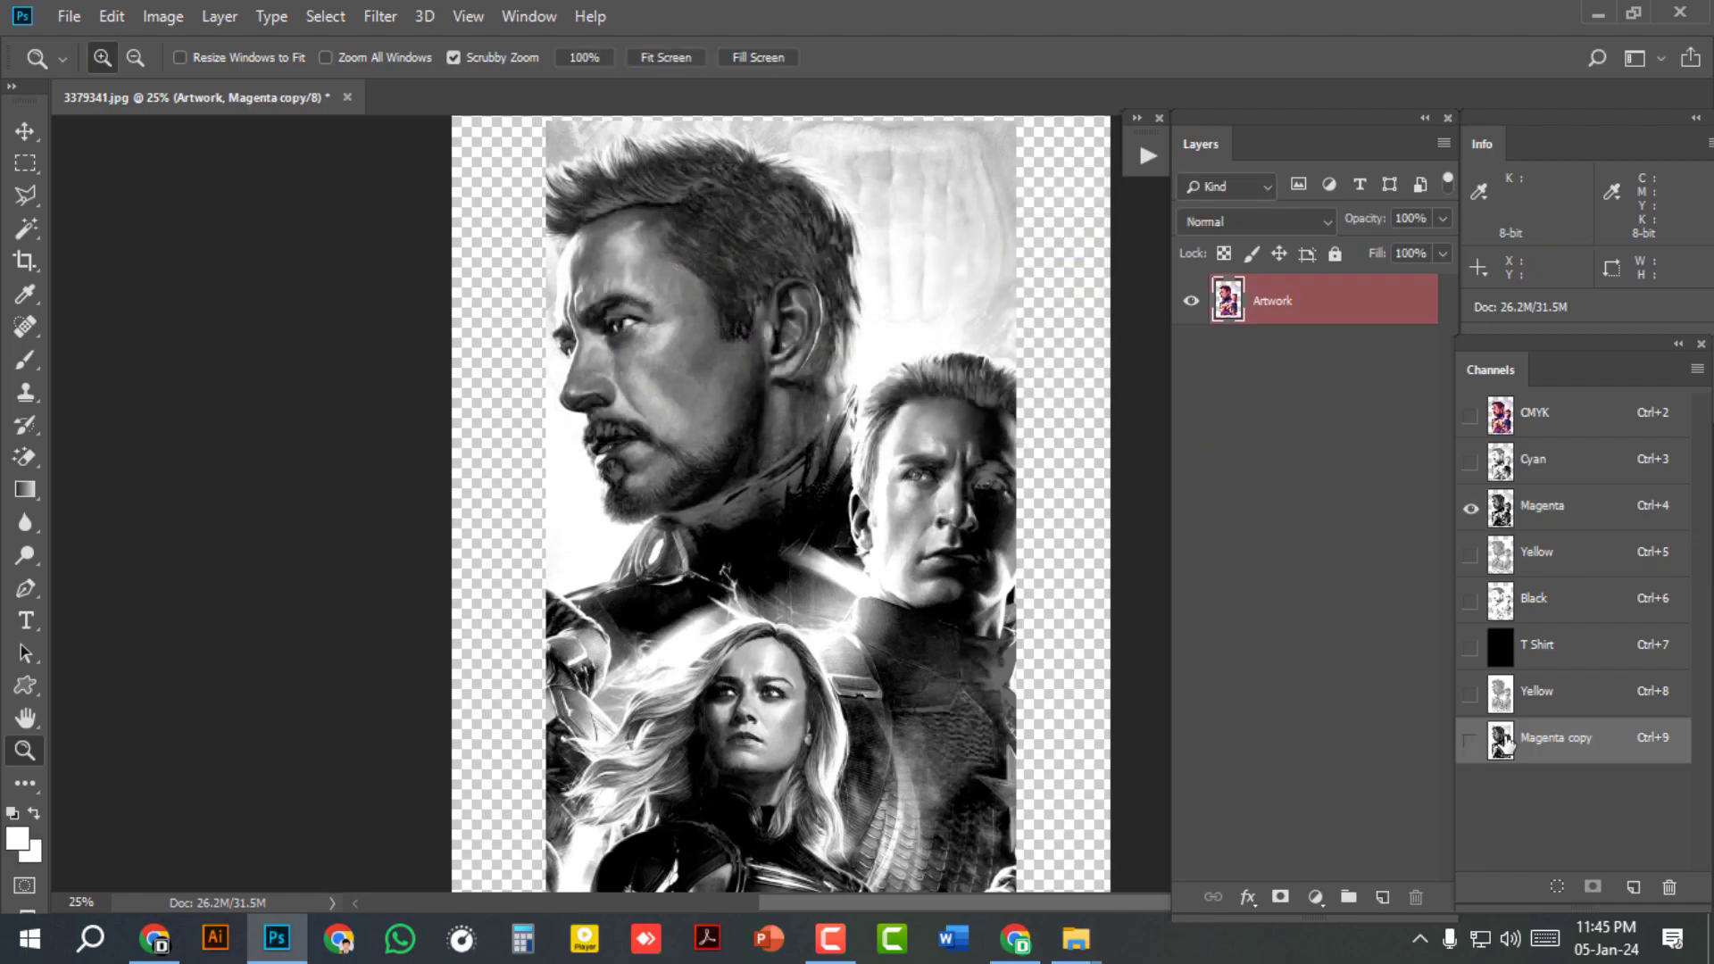
Step: Define the Magenta copy channel as a spot color named Magenta, with CMYK 0, 100, 0, 0 and 0% solidity
double_click(1501, 737)
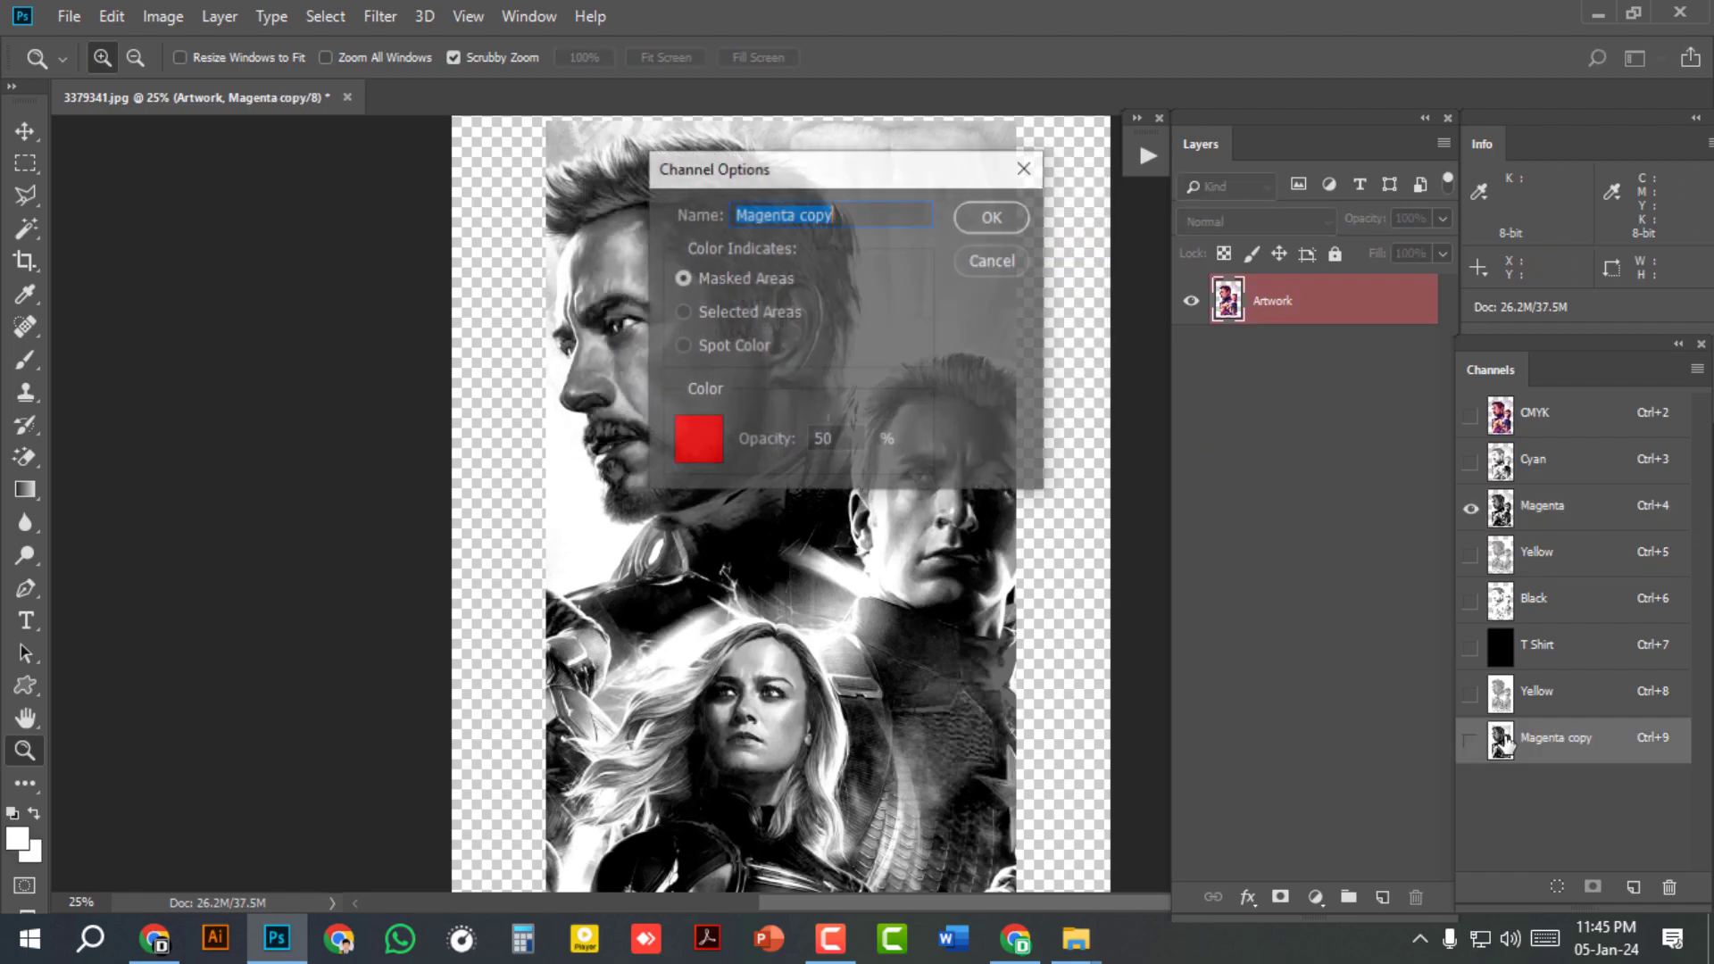
left_click(683, 346)
left_click(710, 437)
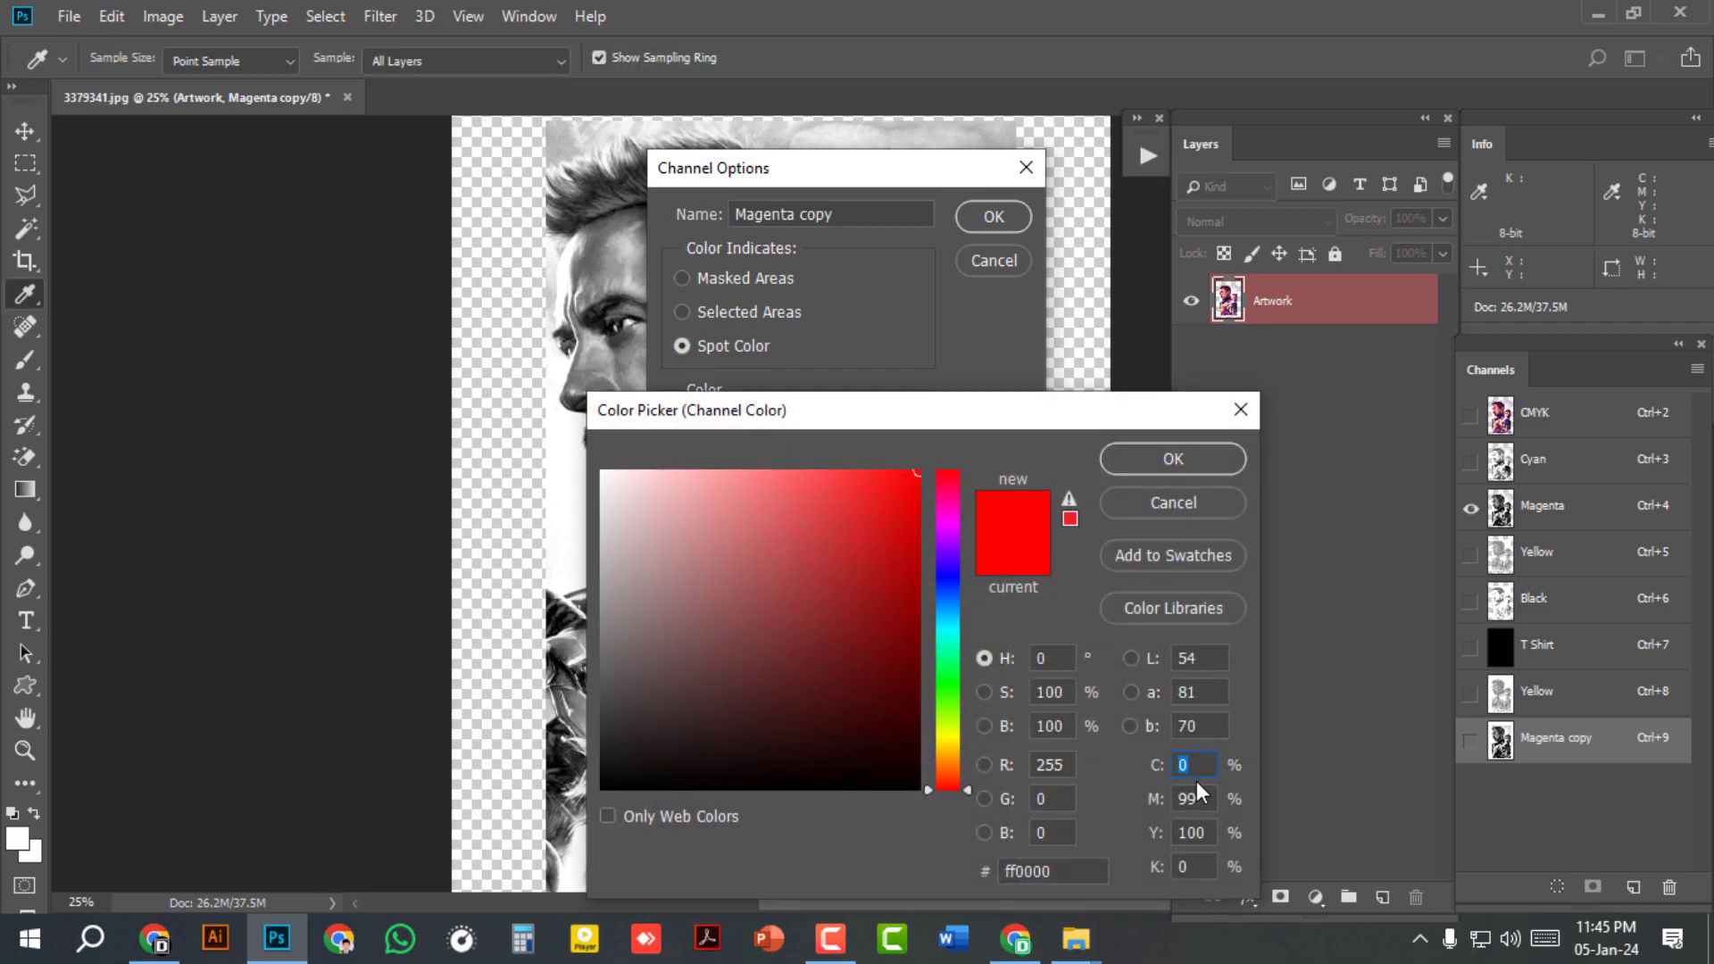
left_click_drag(1204, 799, 1176, 799)
type("100")
key("Tab")
type("0")
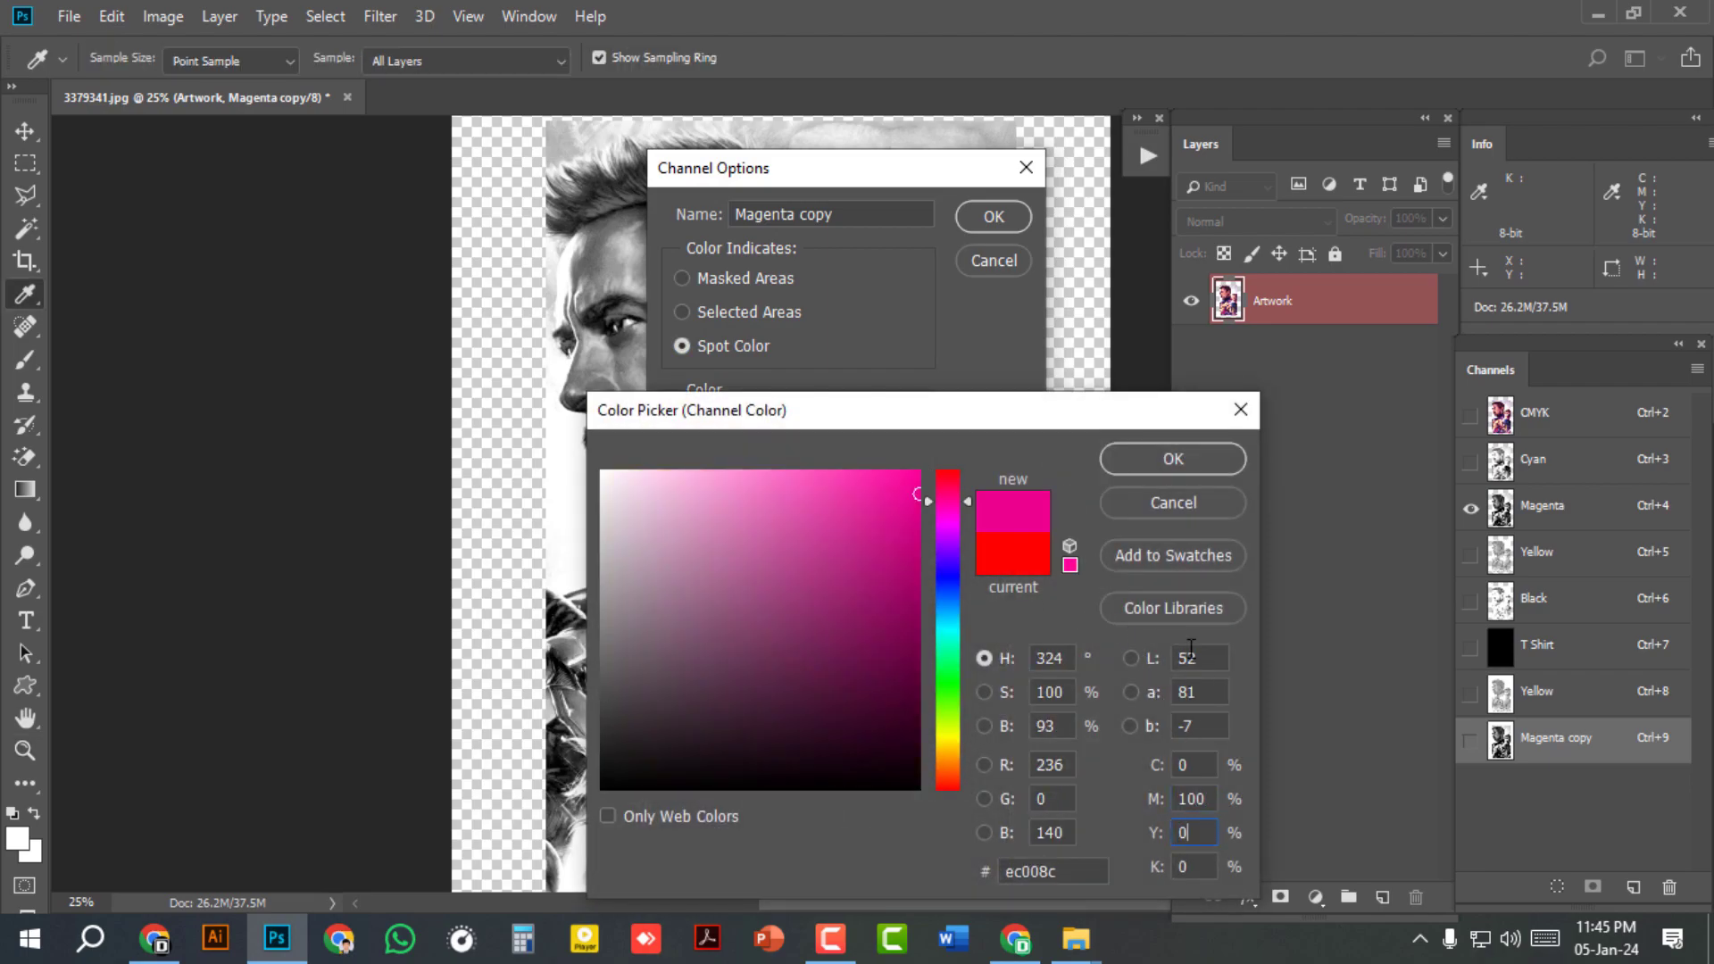
left_click(1152, 454)
left_click_drag(842, 440, 802, 440)
type("0")
left_click(982, 219)
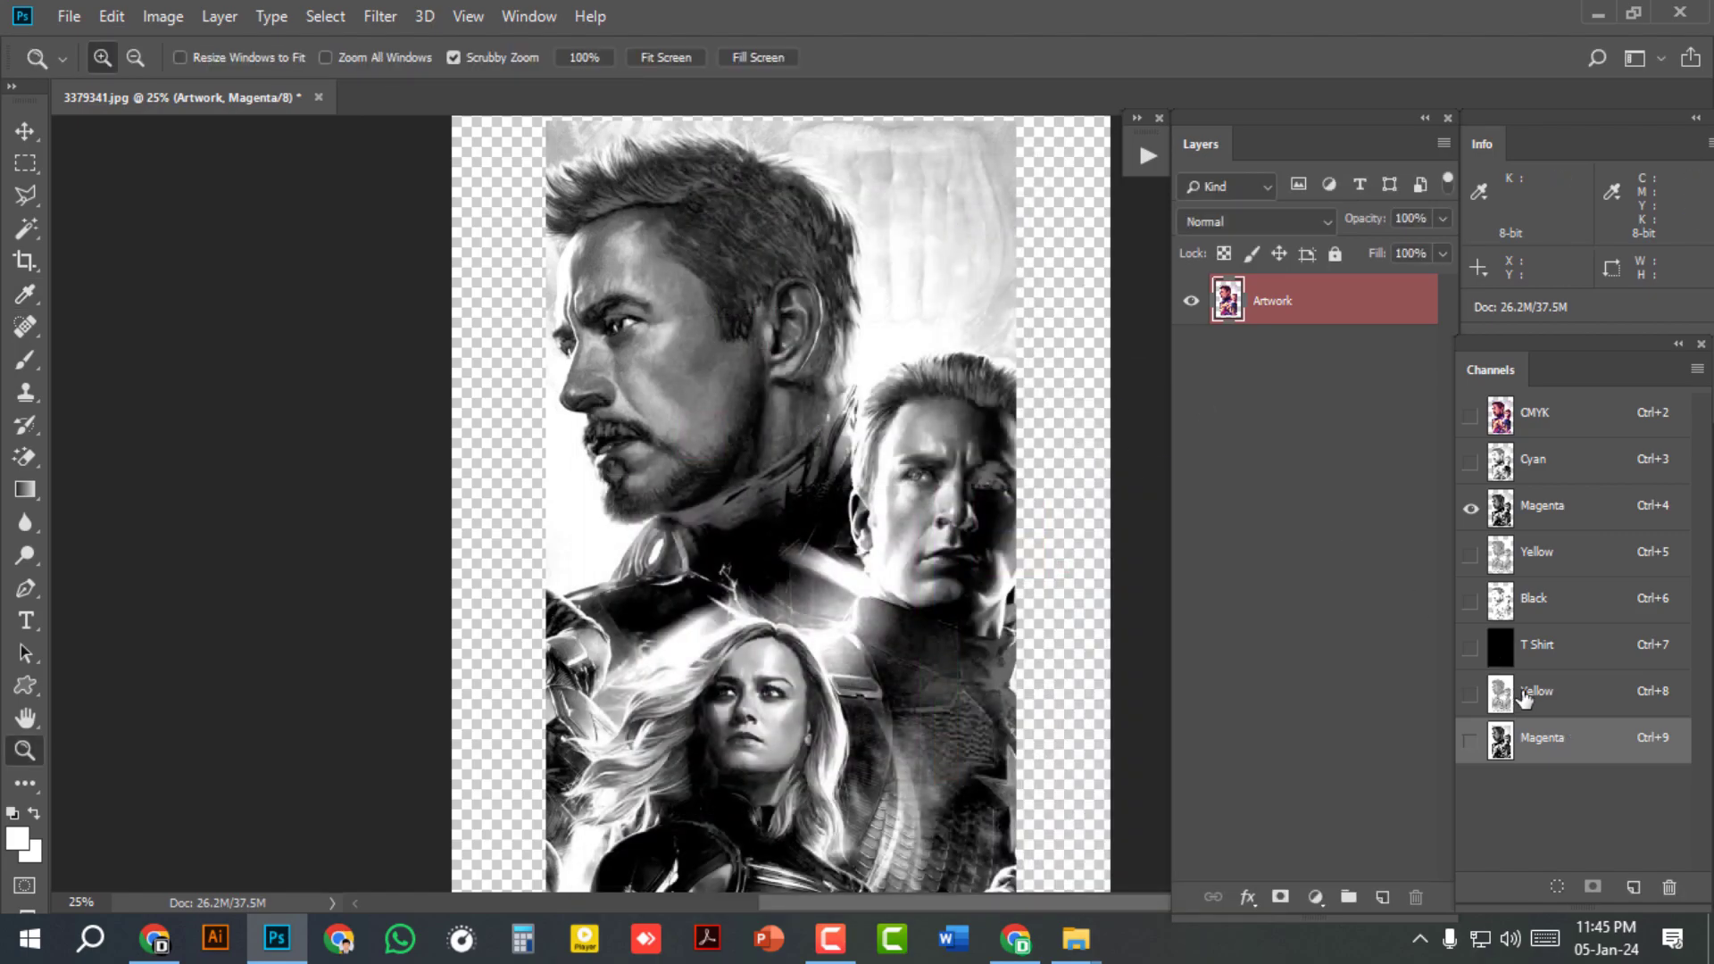
Step: Duplicate the Cyan channel within the same document as "Cyan copy"
right_click(1540, 469)
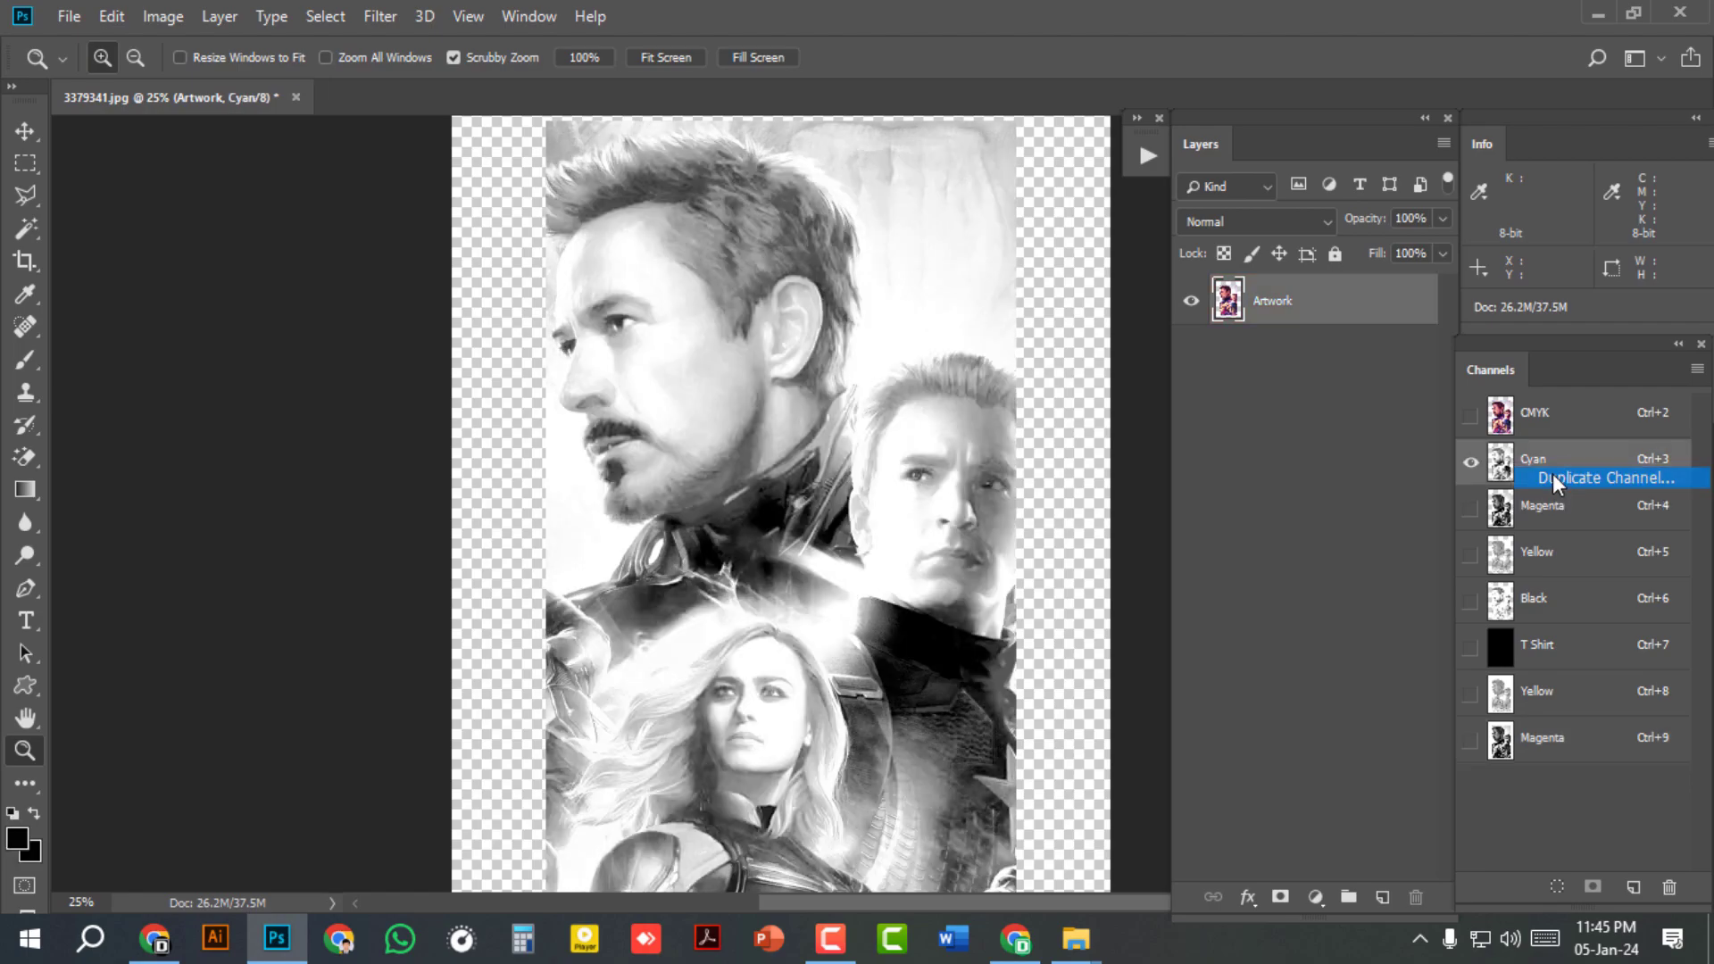
left_click(1552, 473)
left_click(1066, 239)
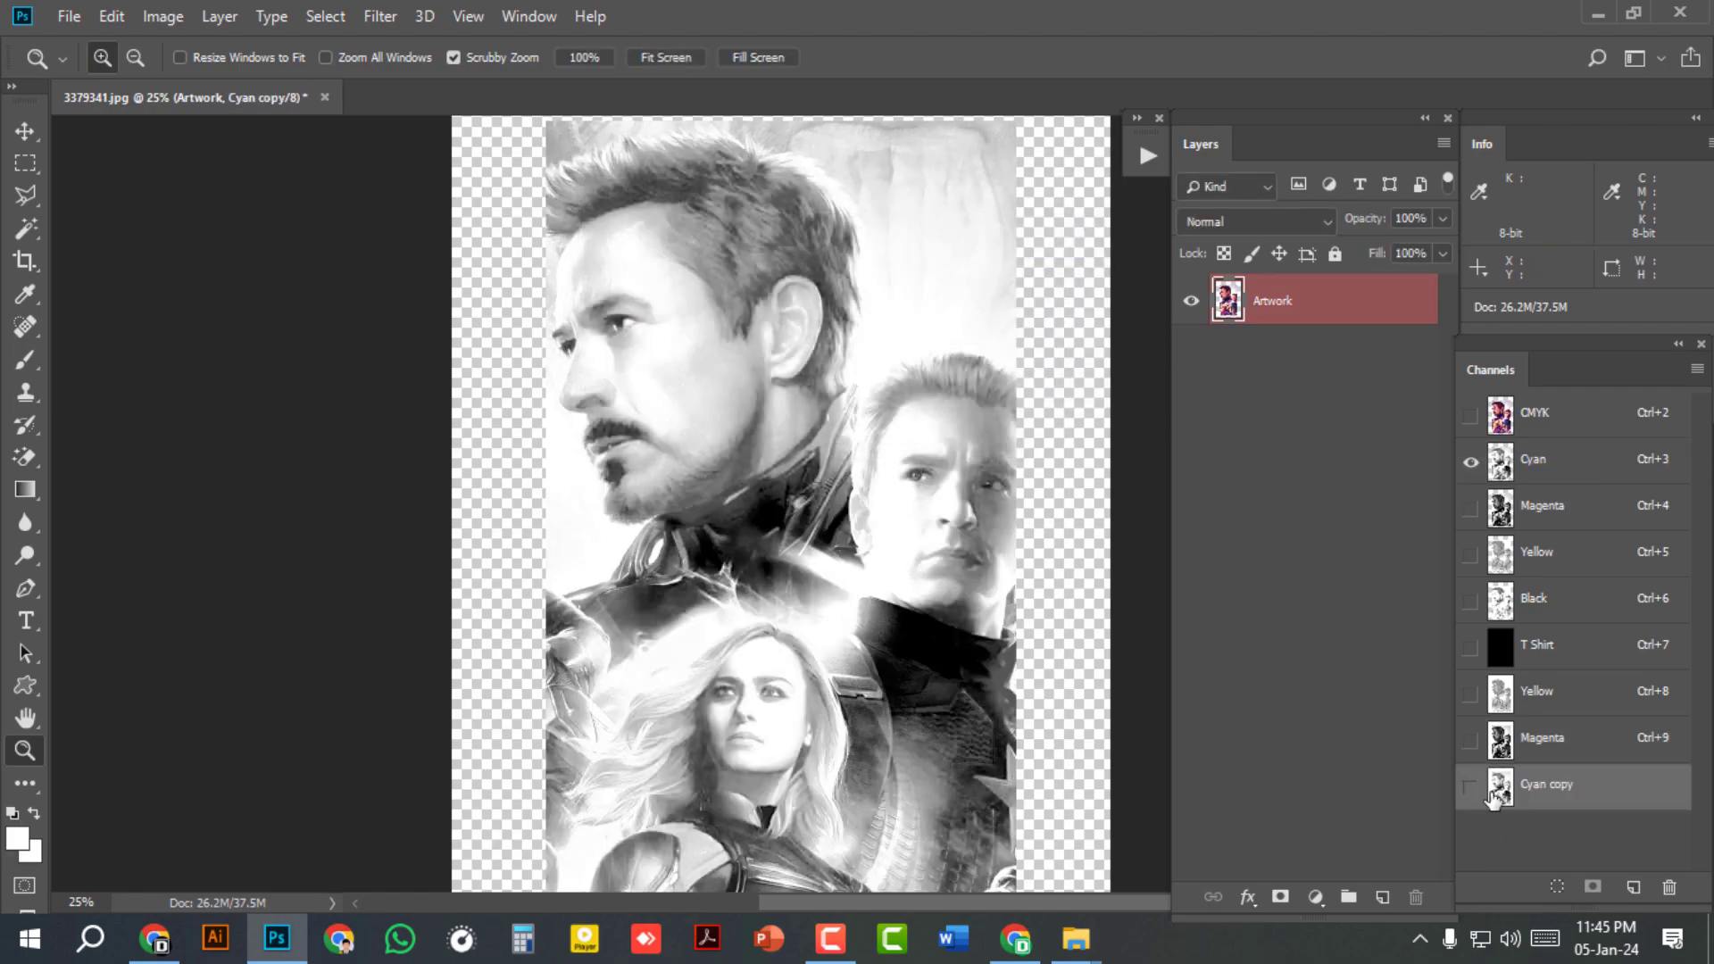
Step: Define the Cyan copy channel as a spot color named Cyan, with CMYK 100, 0, 0, 0
double_click(1498, 789)
left_click(681, 347)
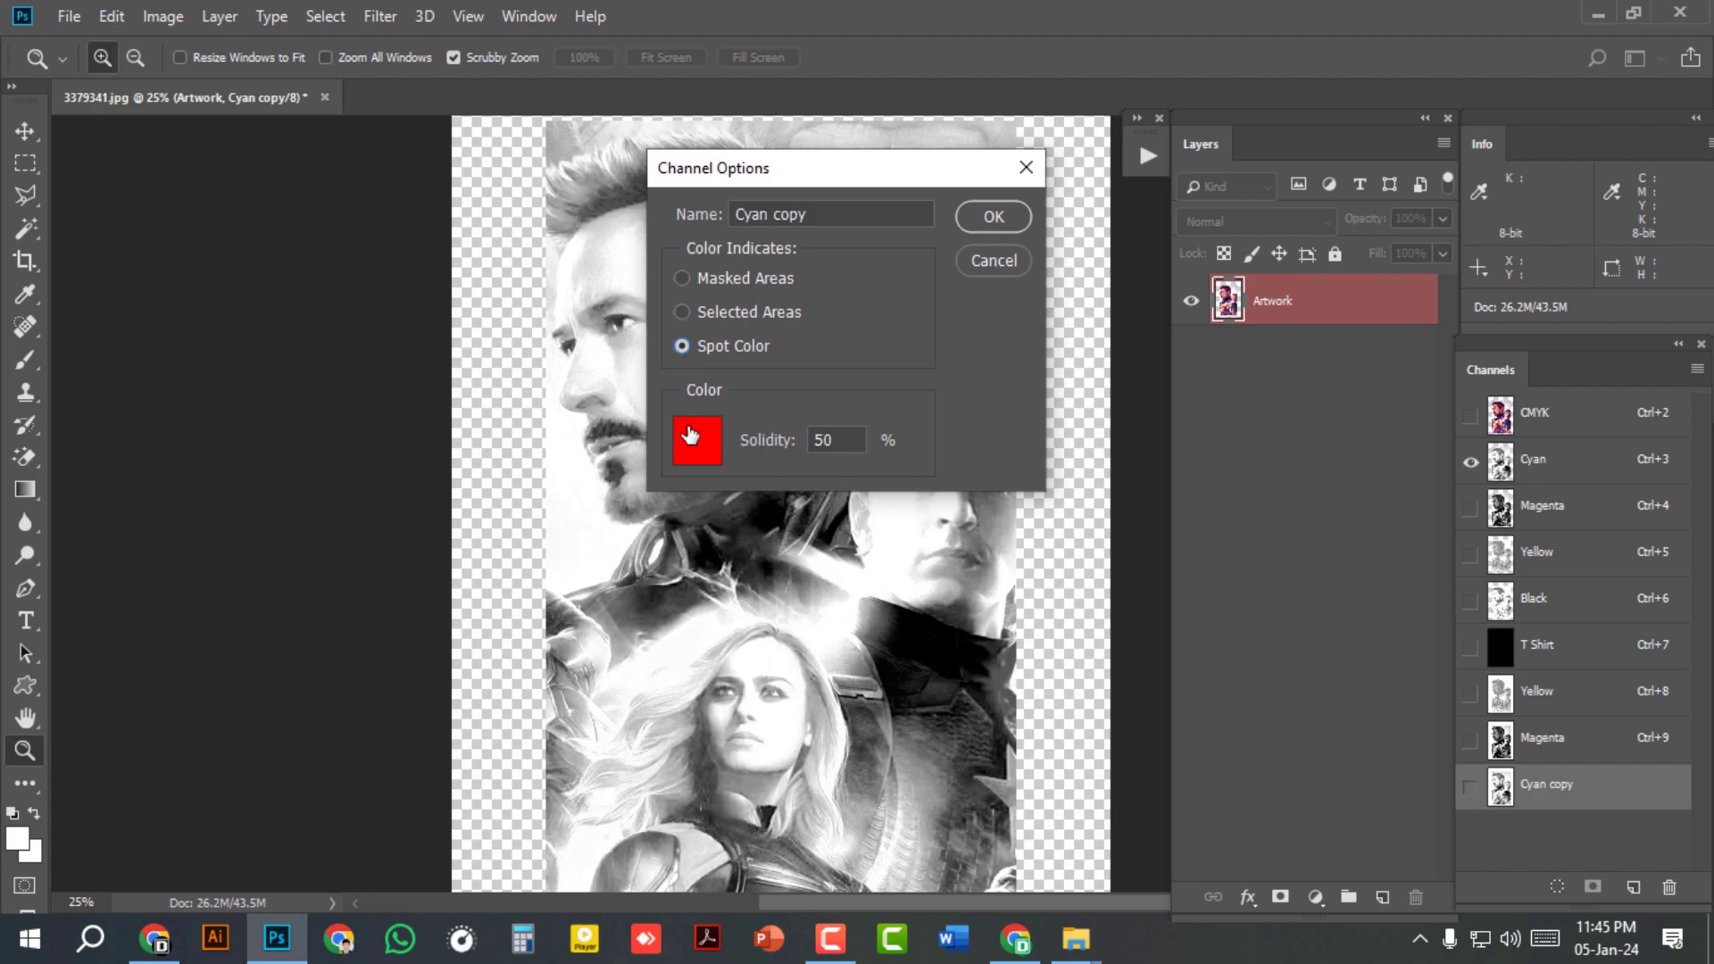
left_click(698, 441)
type("100")
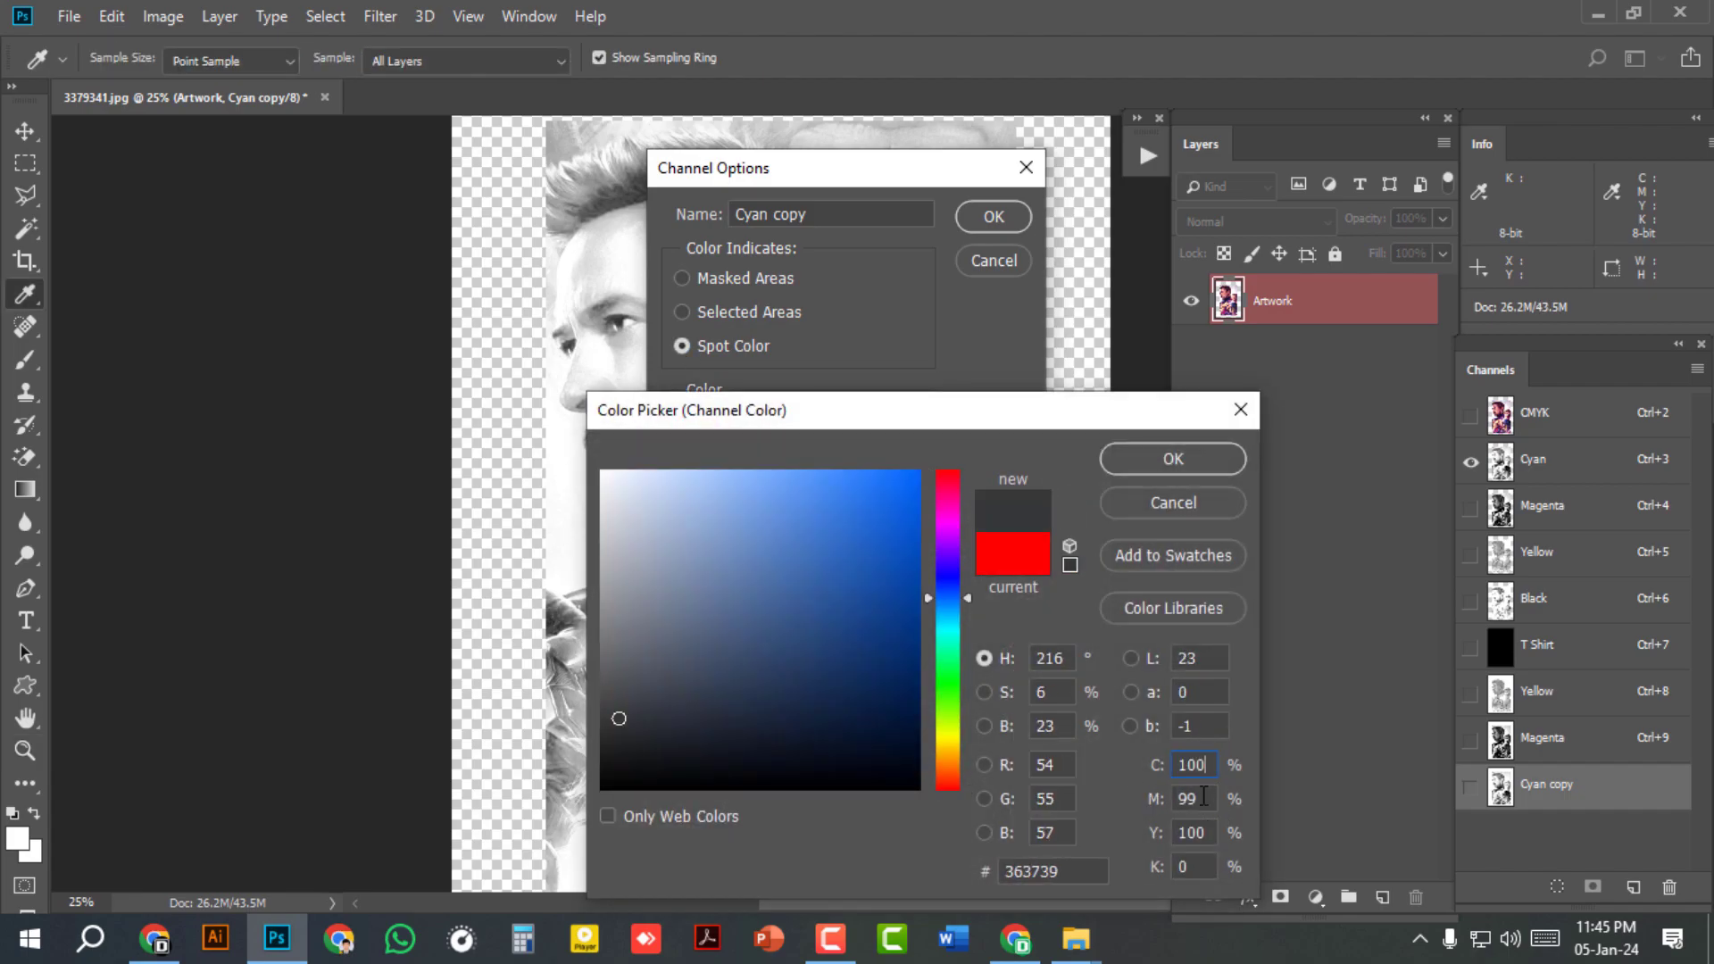
key("Tab")
type("0")
key("Tab")
type("0")
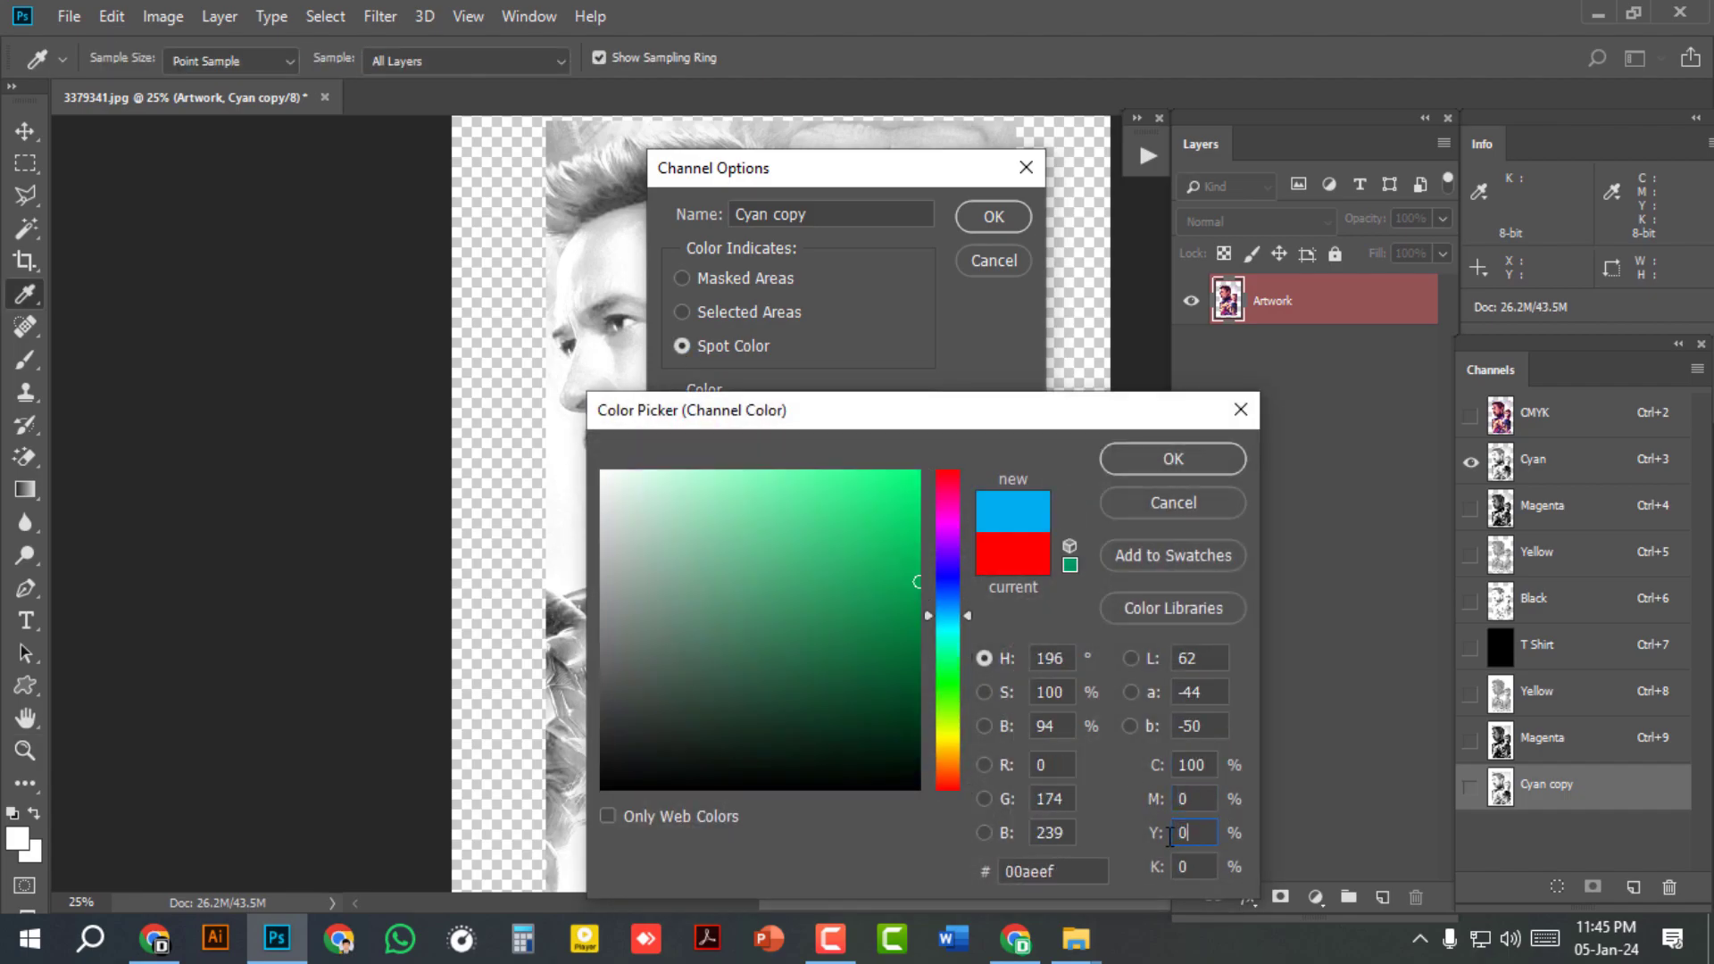
left_click(1174, 459)
left_click(1001, 222)
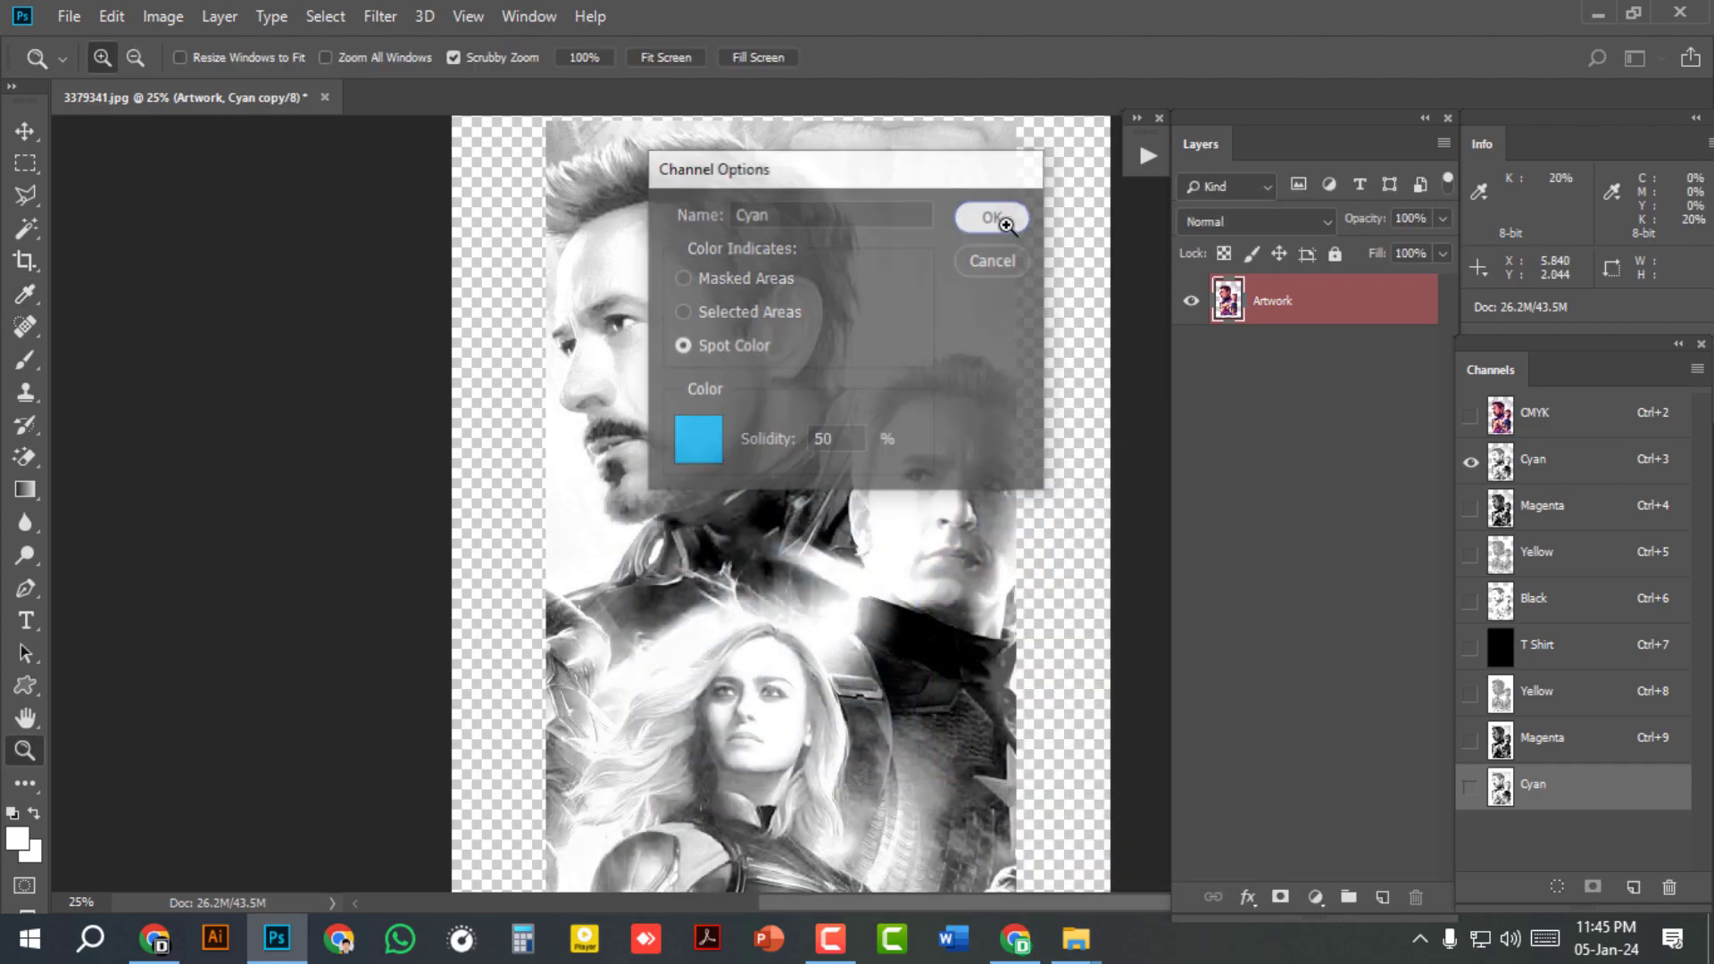
Step: Duplicate the Black channel within the same document as "Black copy"
left_click(1538, 611)
right_click(1540, 611)
left_click(1558, 613)
left_click(1067, 241)
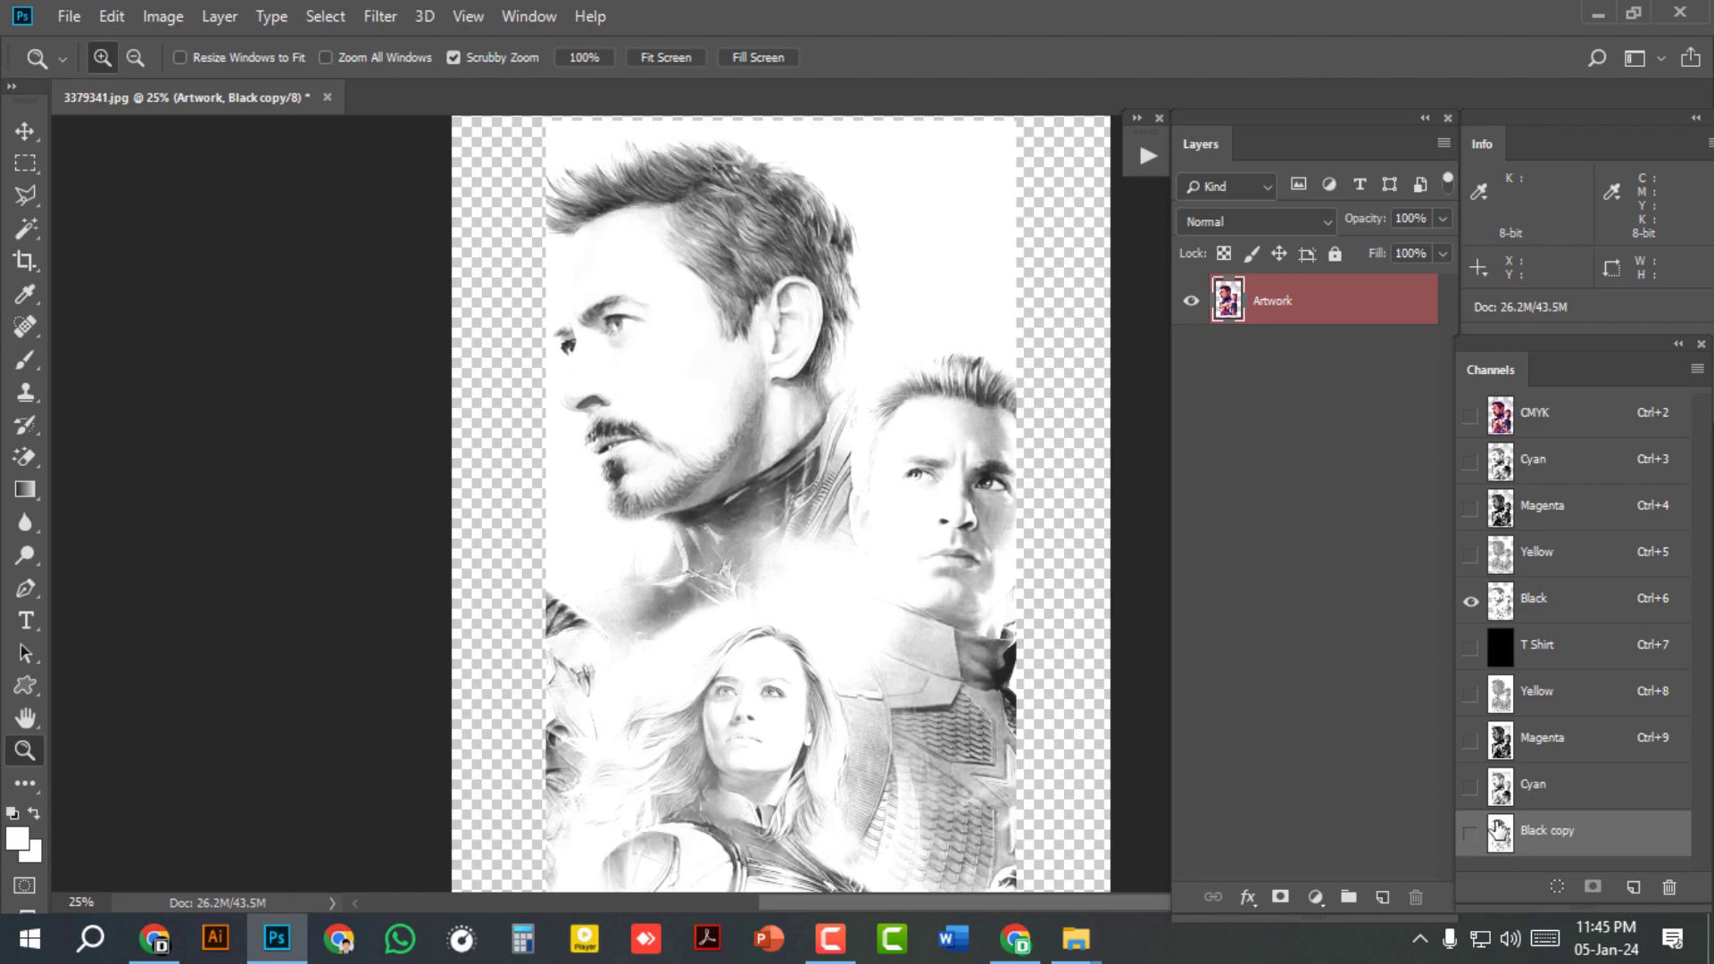
Step: Define the Black copy channel as a spot color named Black, with CMYK 0, 0, 0, 100
double_click(1500, 832)
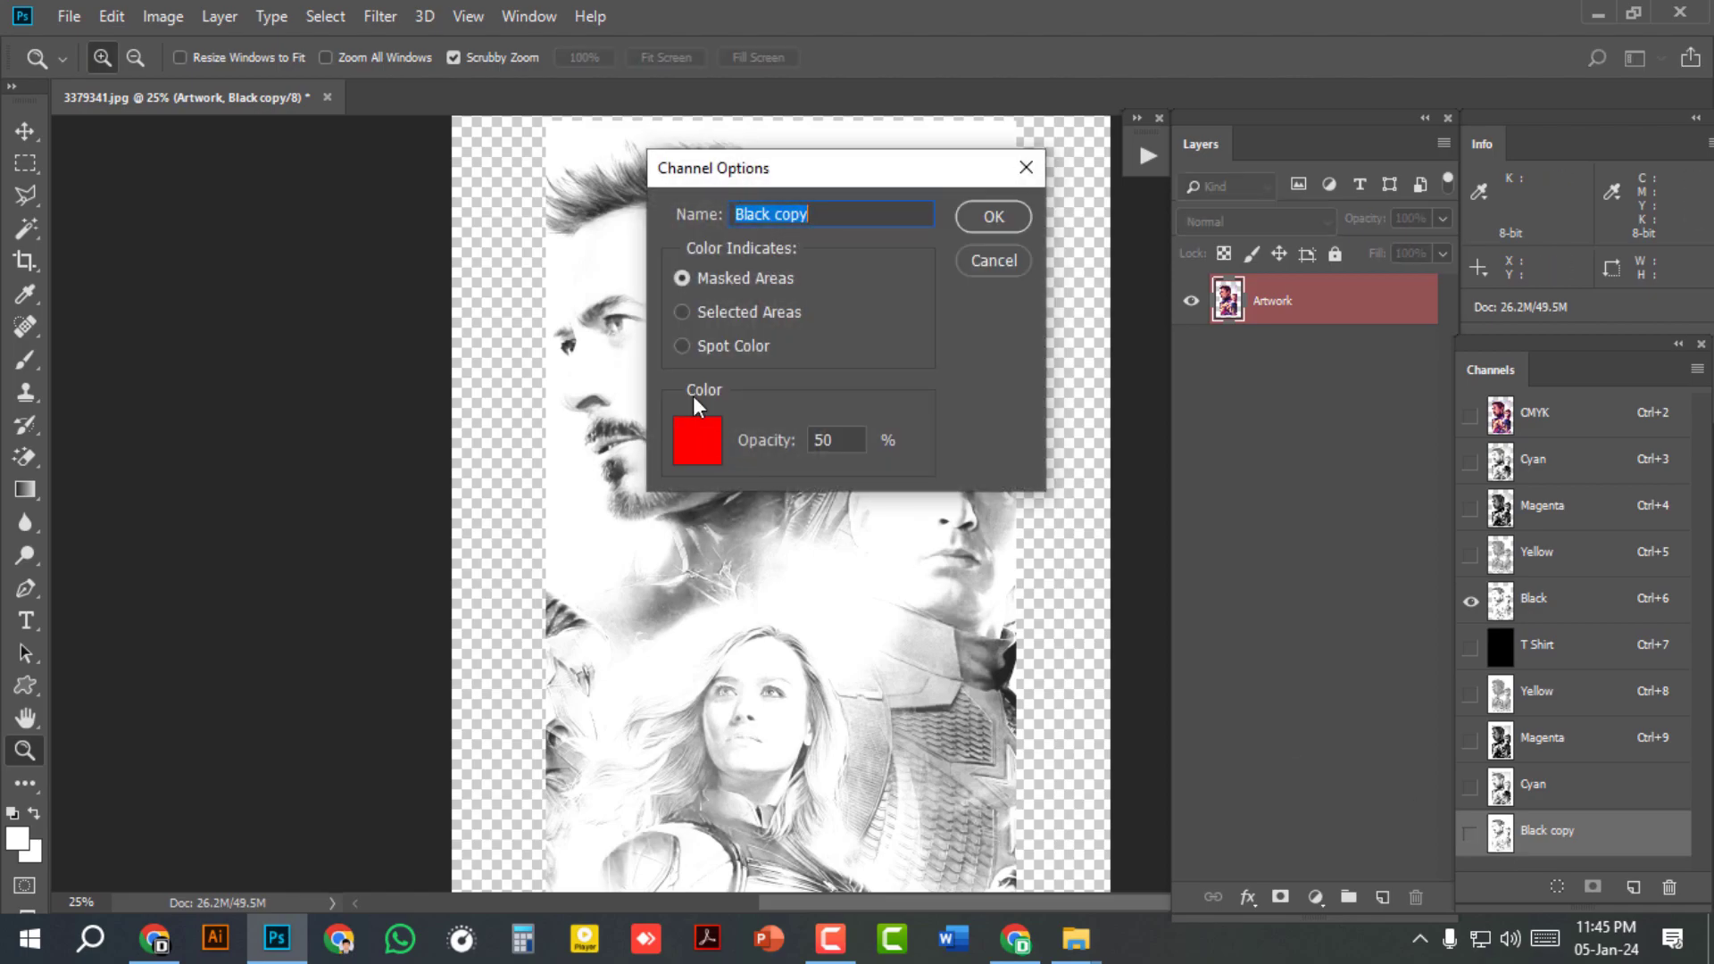
left_click(682, 348)
left_click(697, 442)
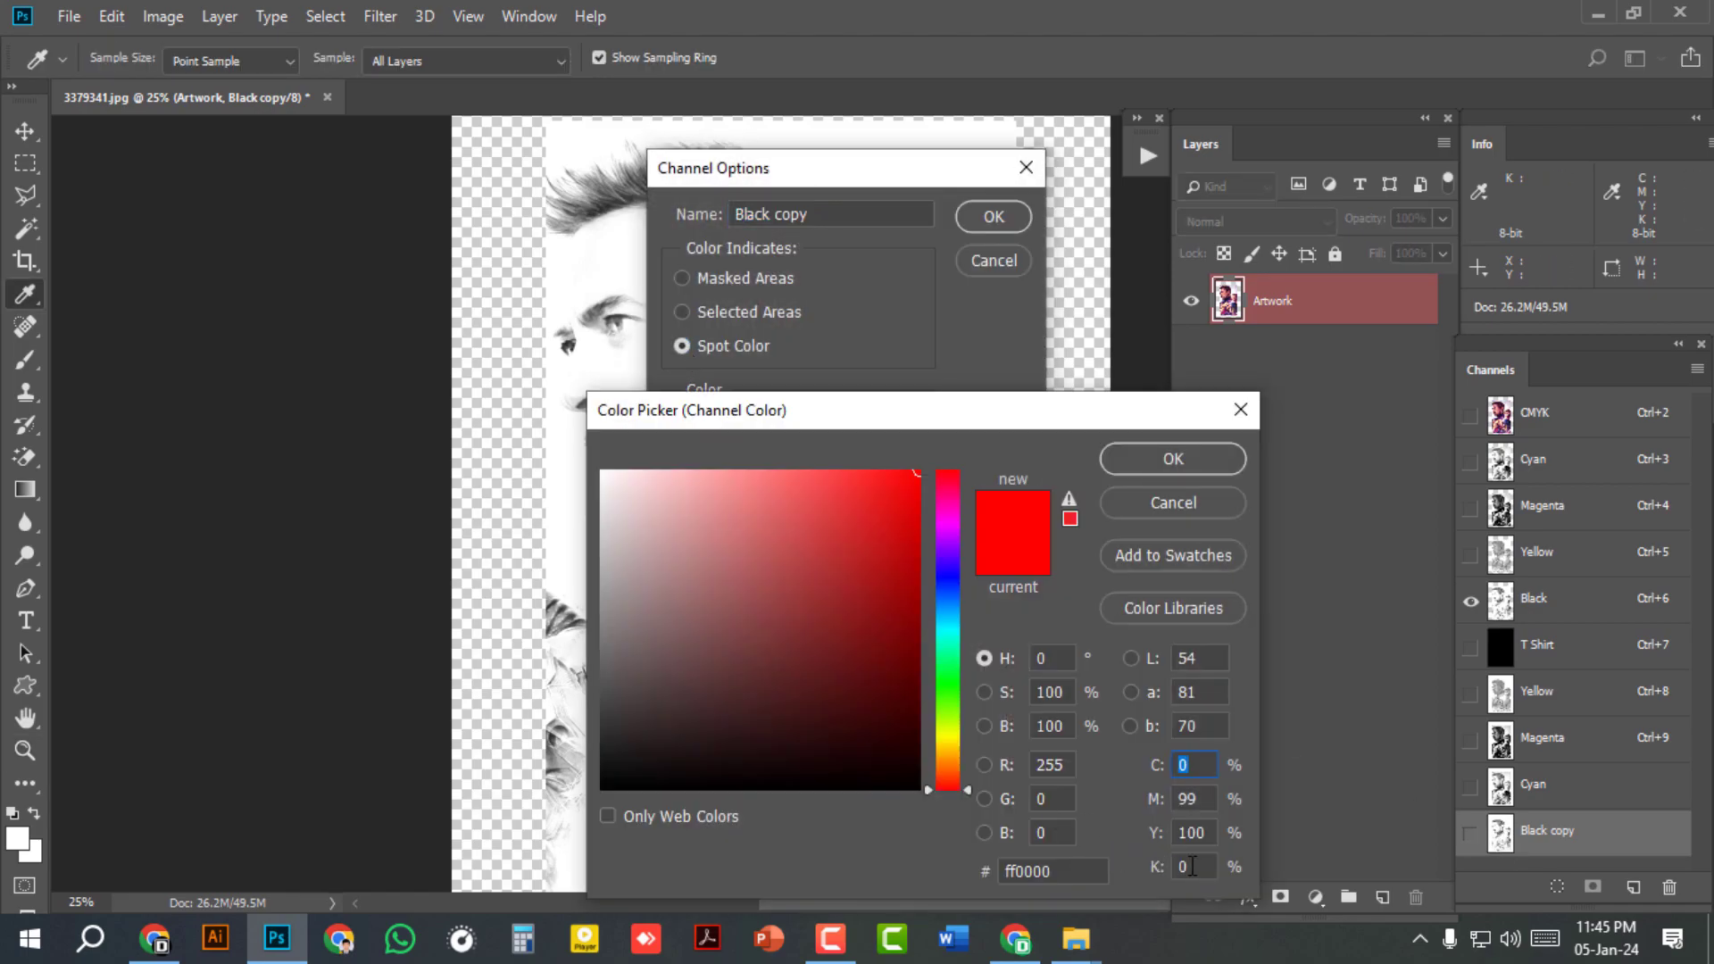
type("100")
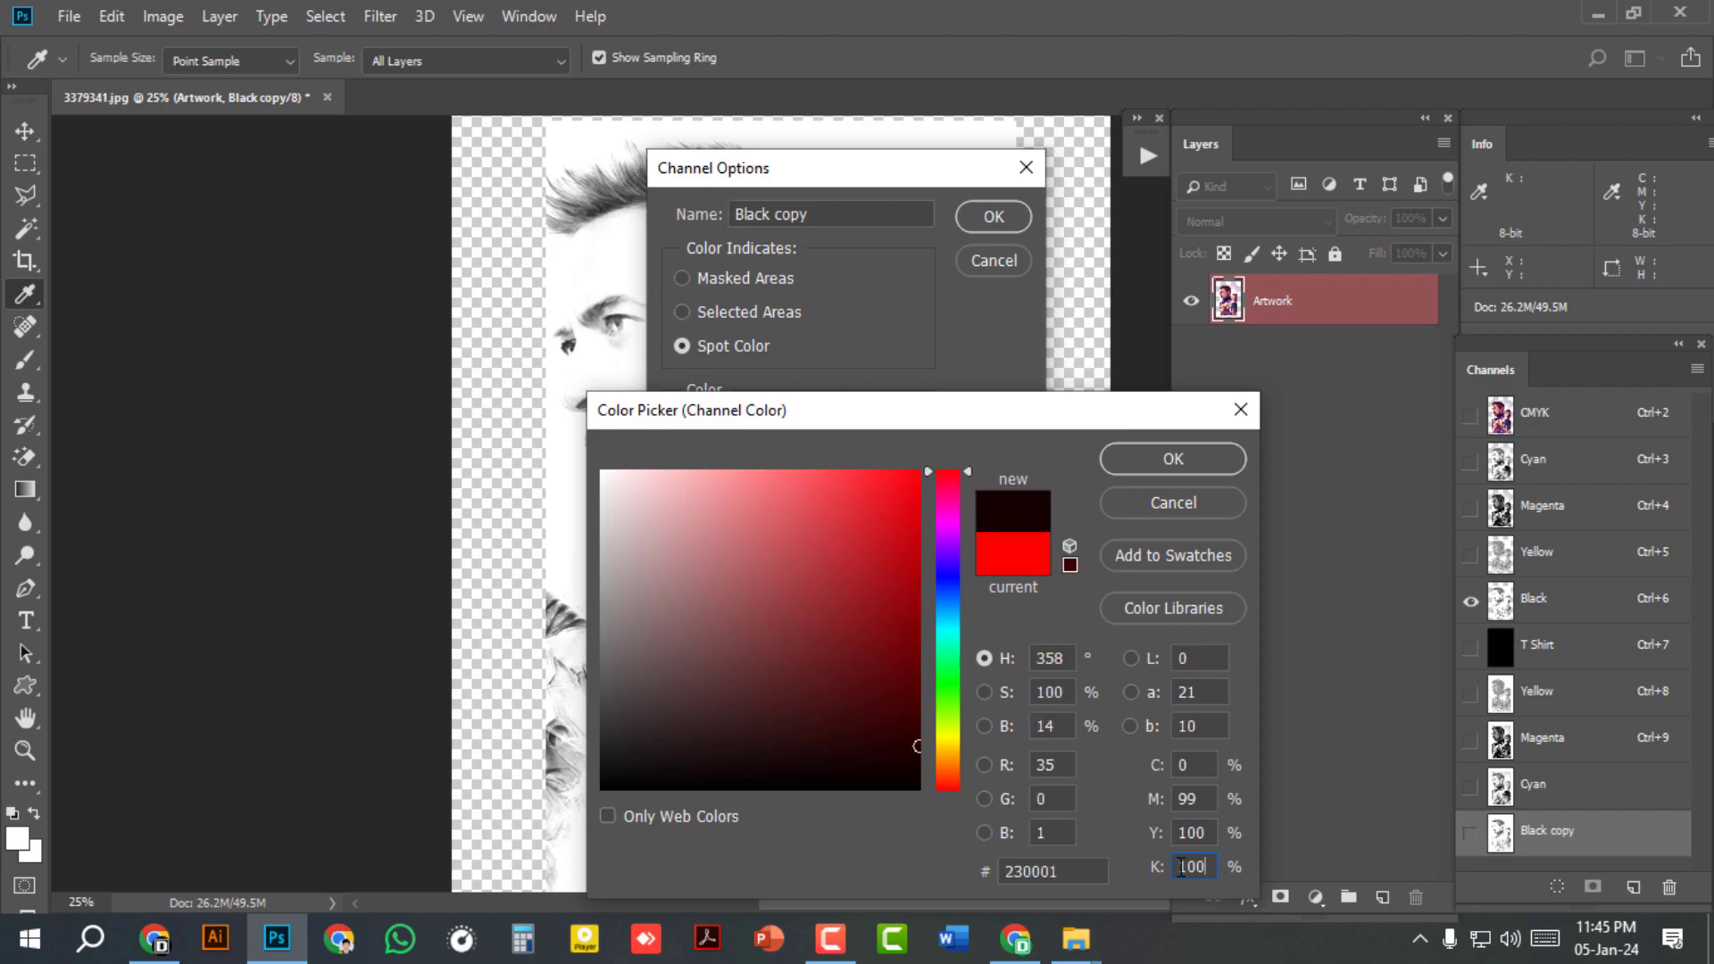
left_click(1197, 833)
type("0")
left_click(1191, 799)
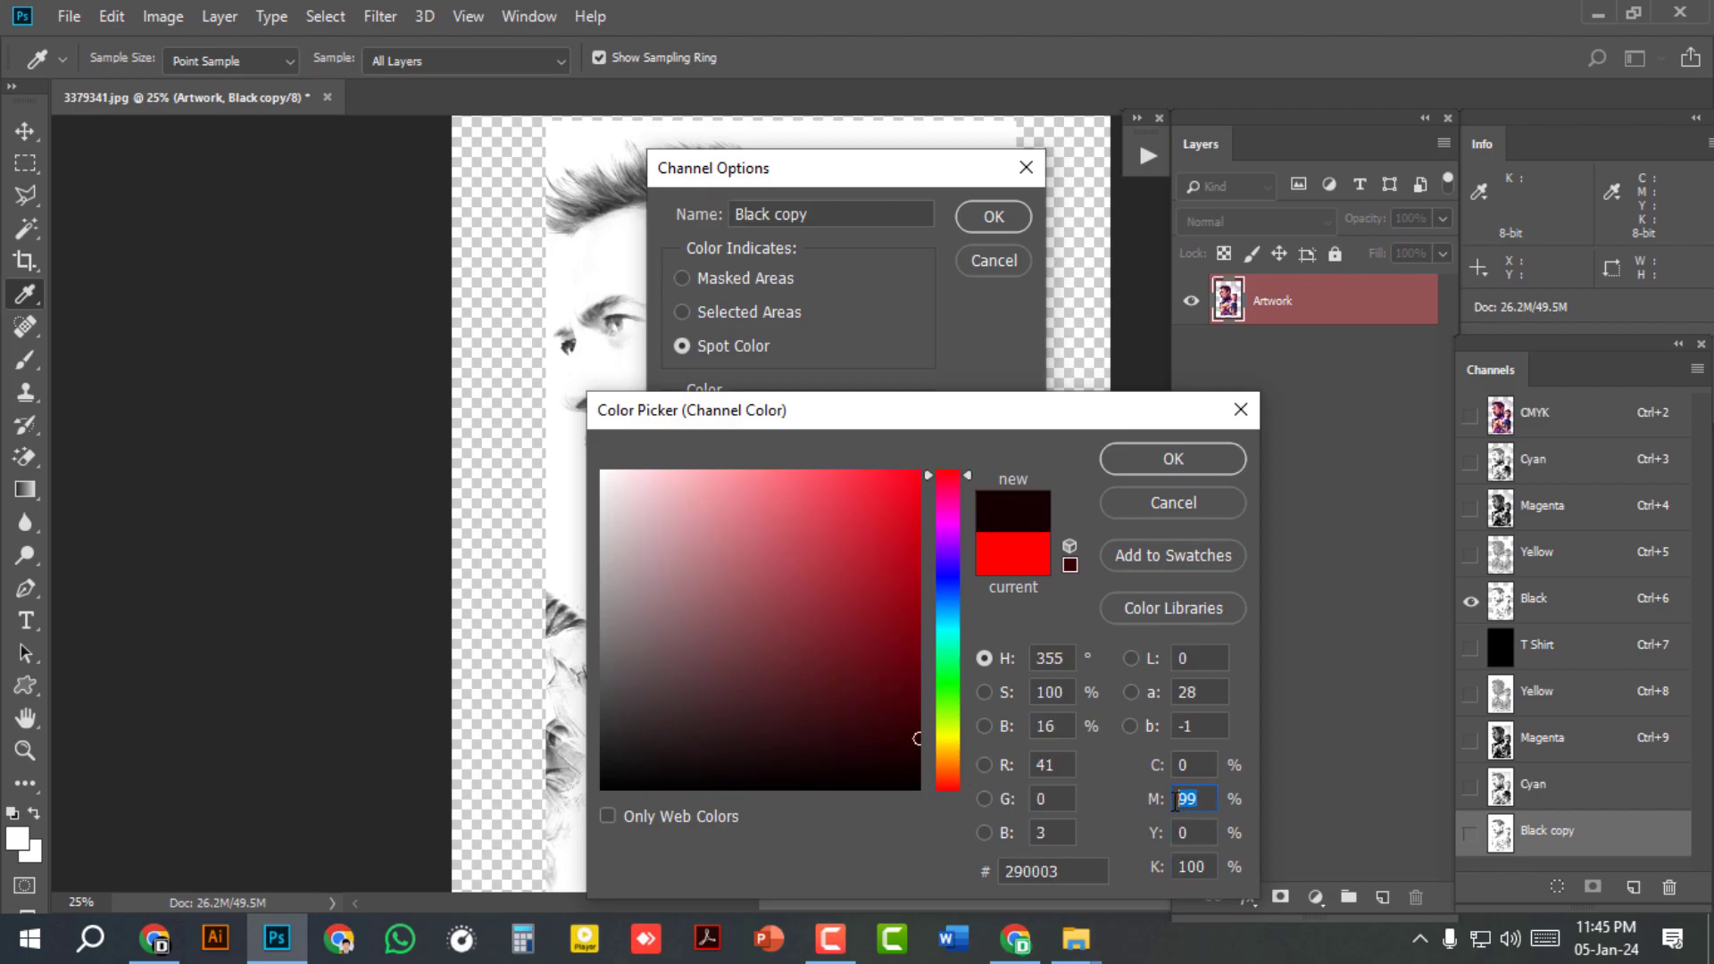
type("0")
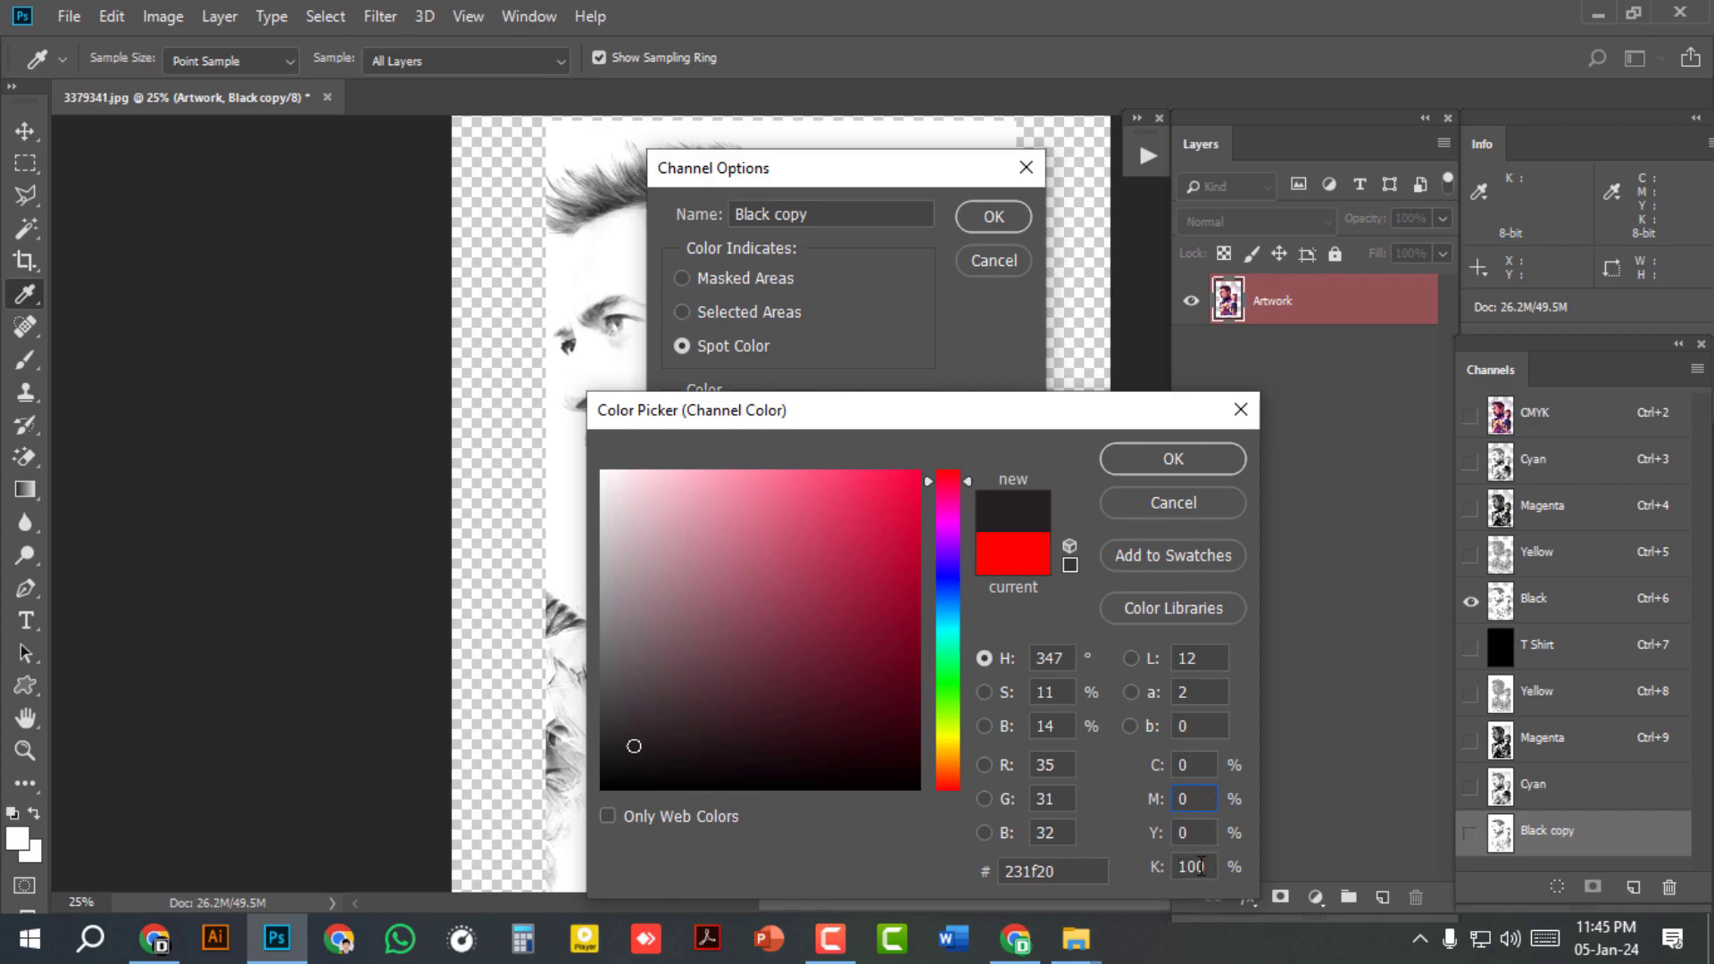
left_click(1172, 459)
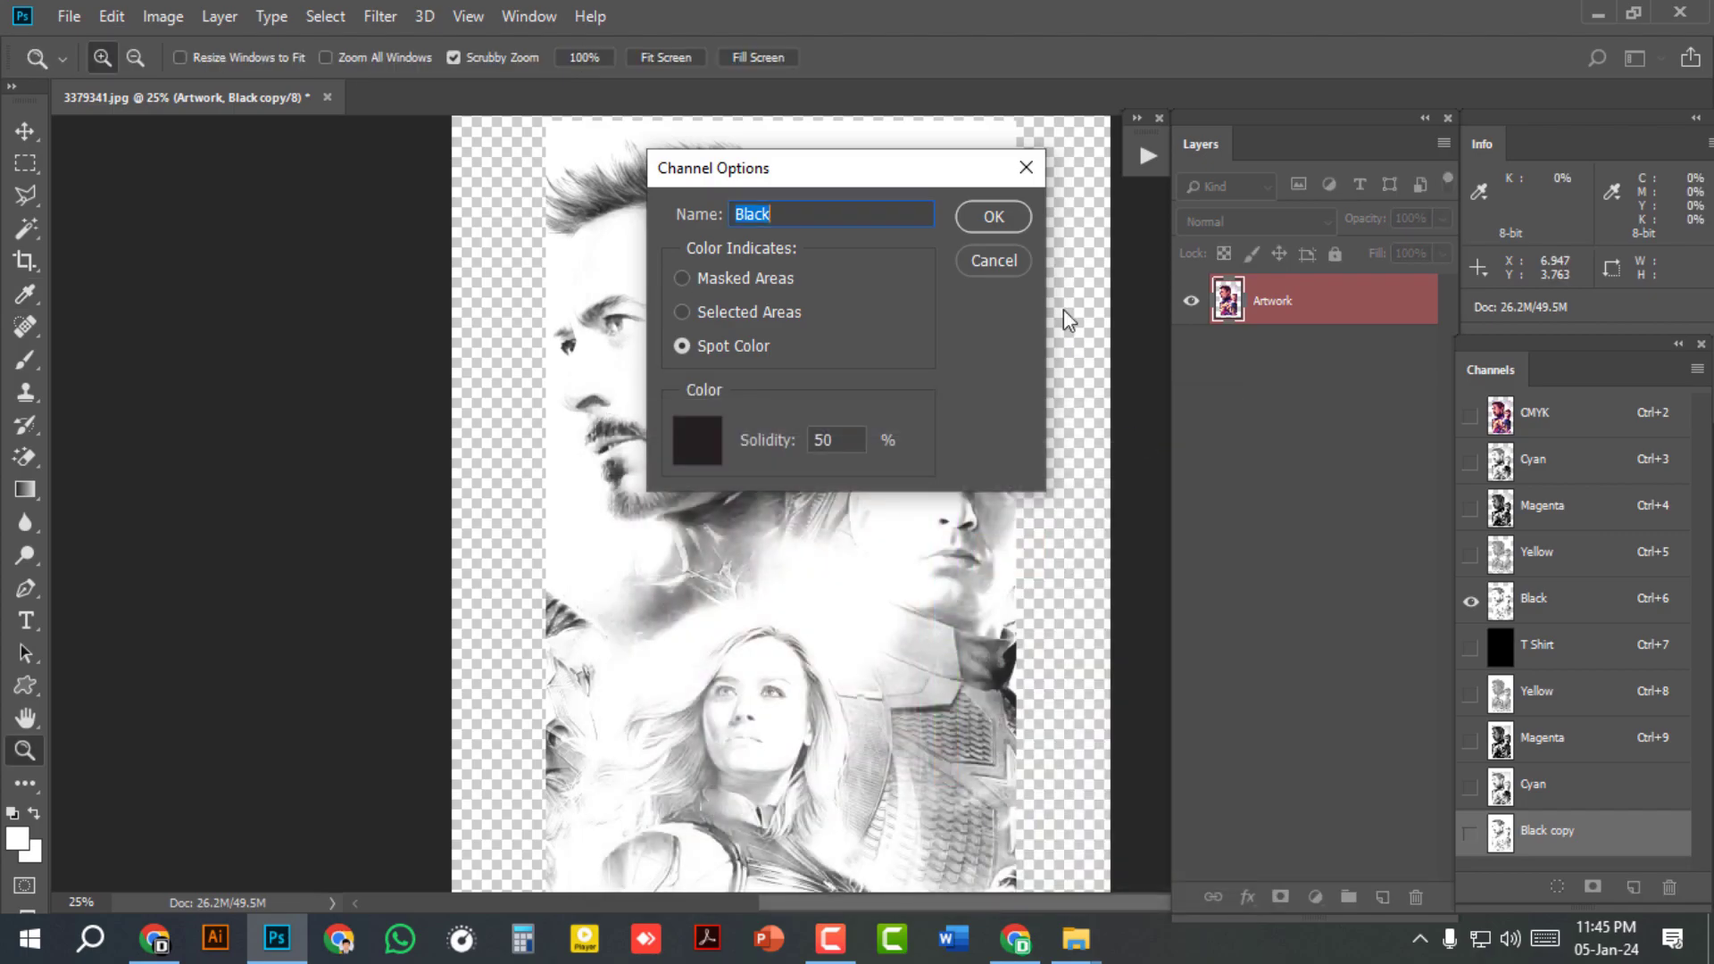
left_click(993, 216)
Step: Show the T Shirt, Yellow, Magenta, Cyan and Black spot channels together to preview the combined print
left_click(1470, 647)
left_click(1470, 694)
left_click(1471, 740)
left_click(1470, 787)
left_click(1471, 833)
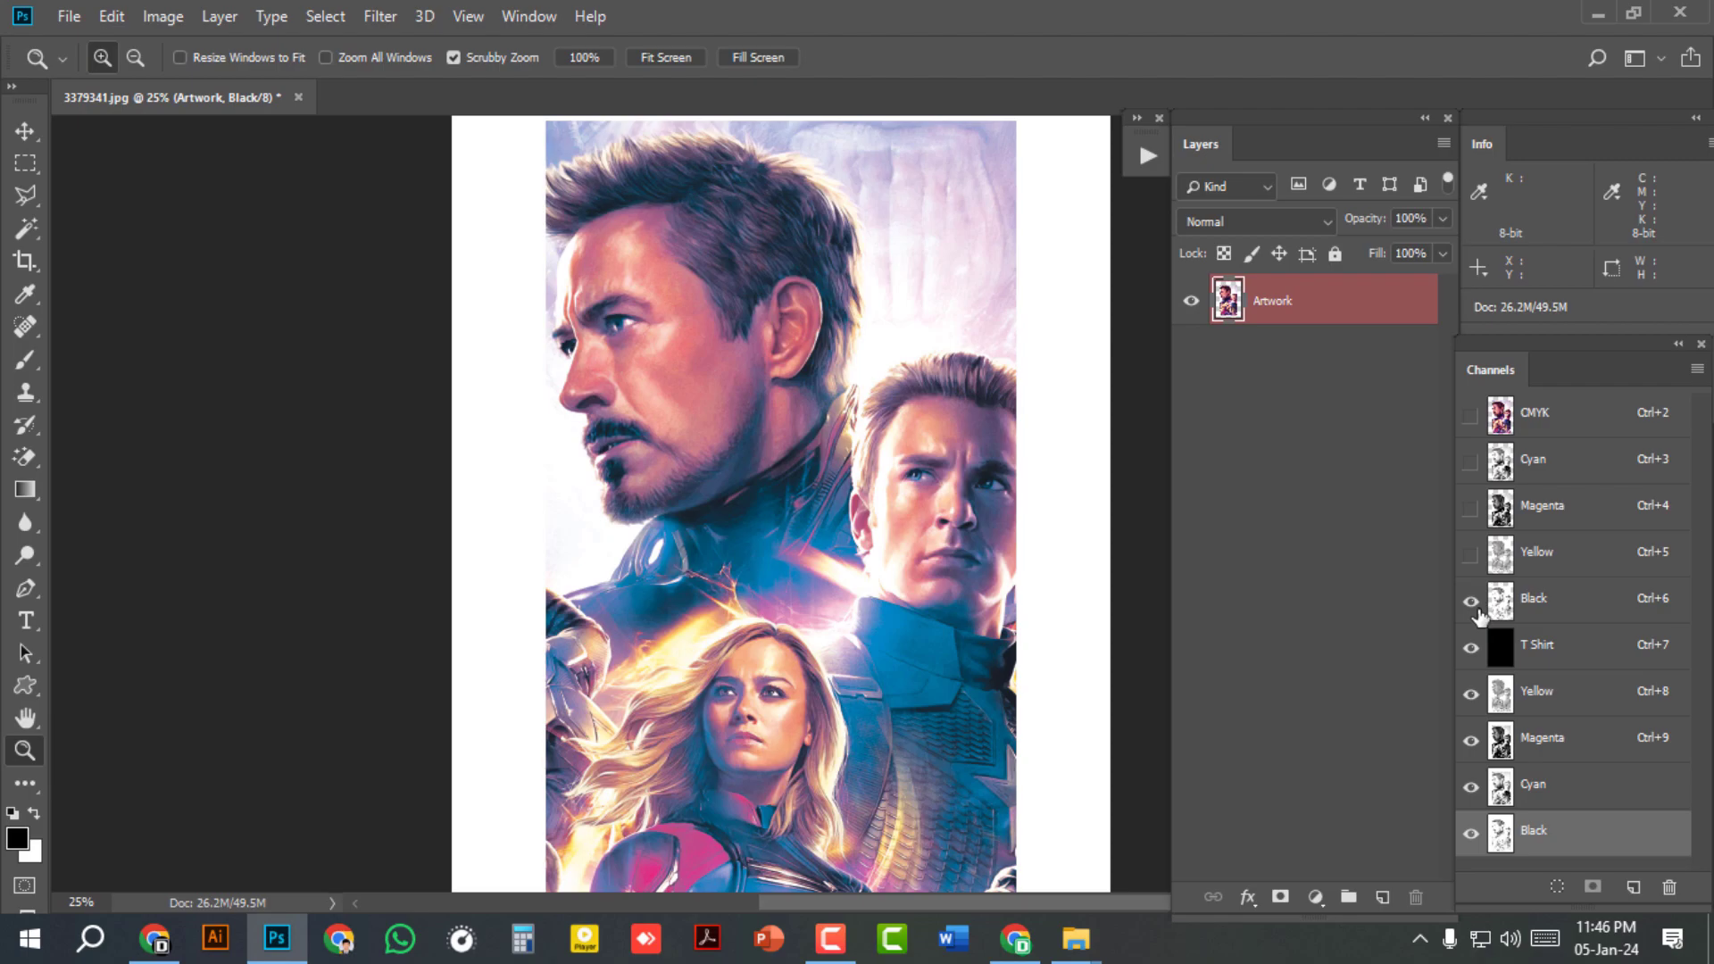
key("ctrl+minus")
key("ctrl+plus")
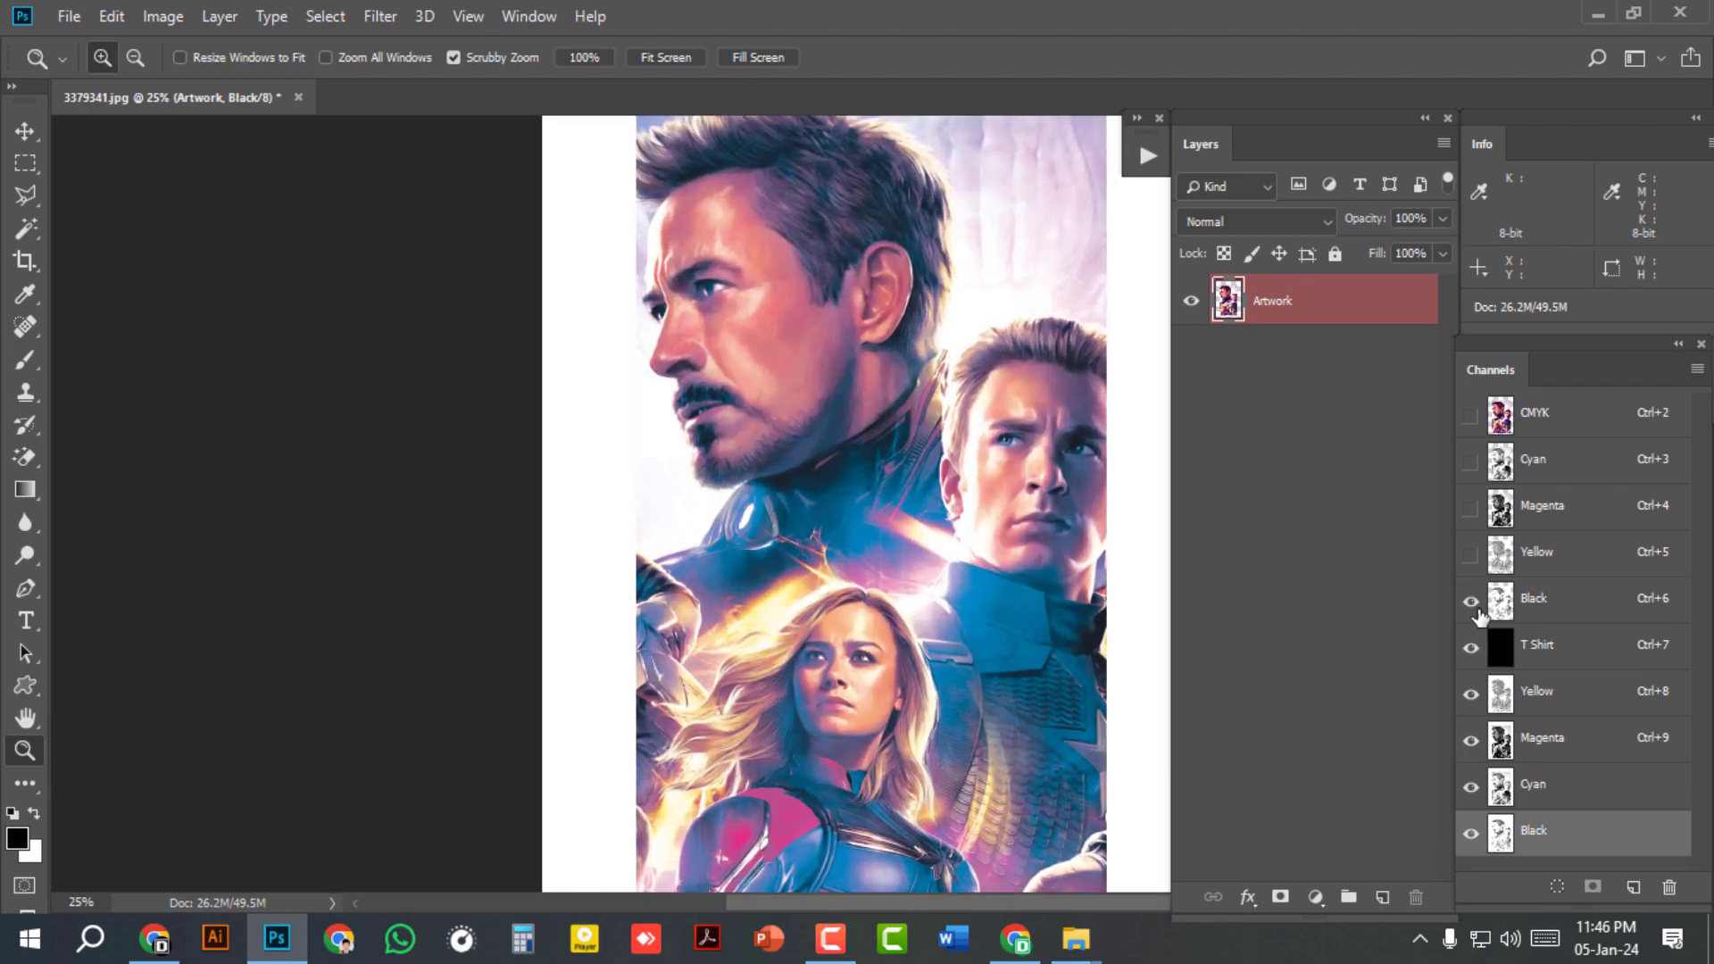
key("ctrl+minus")
key("ctrl+plus")
Step: Save the document to the Desktop as the Photoshop file 3379341, with spot colors, layers and maximized compatibility
left_click(71, 21)
left_click(105, 291)
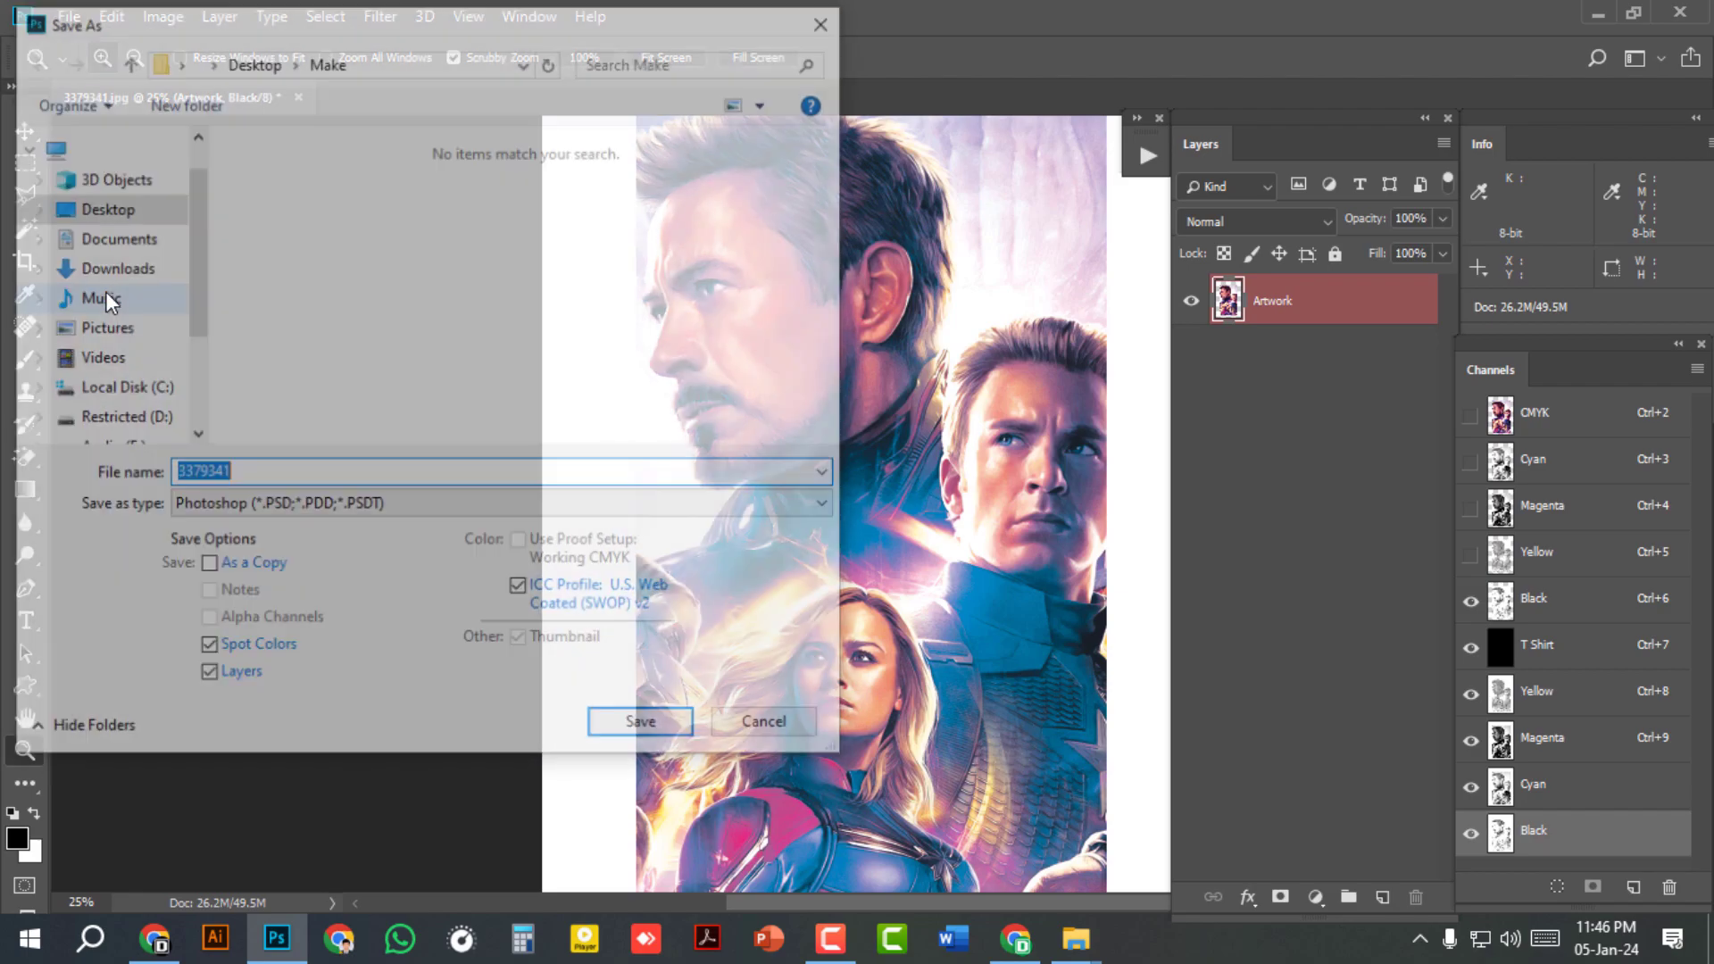
left_click(133, 211)
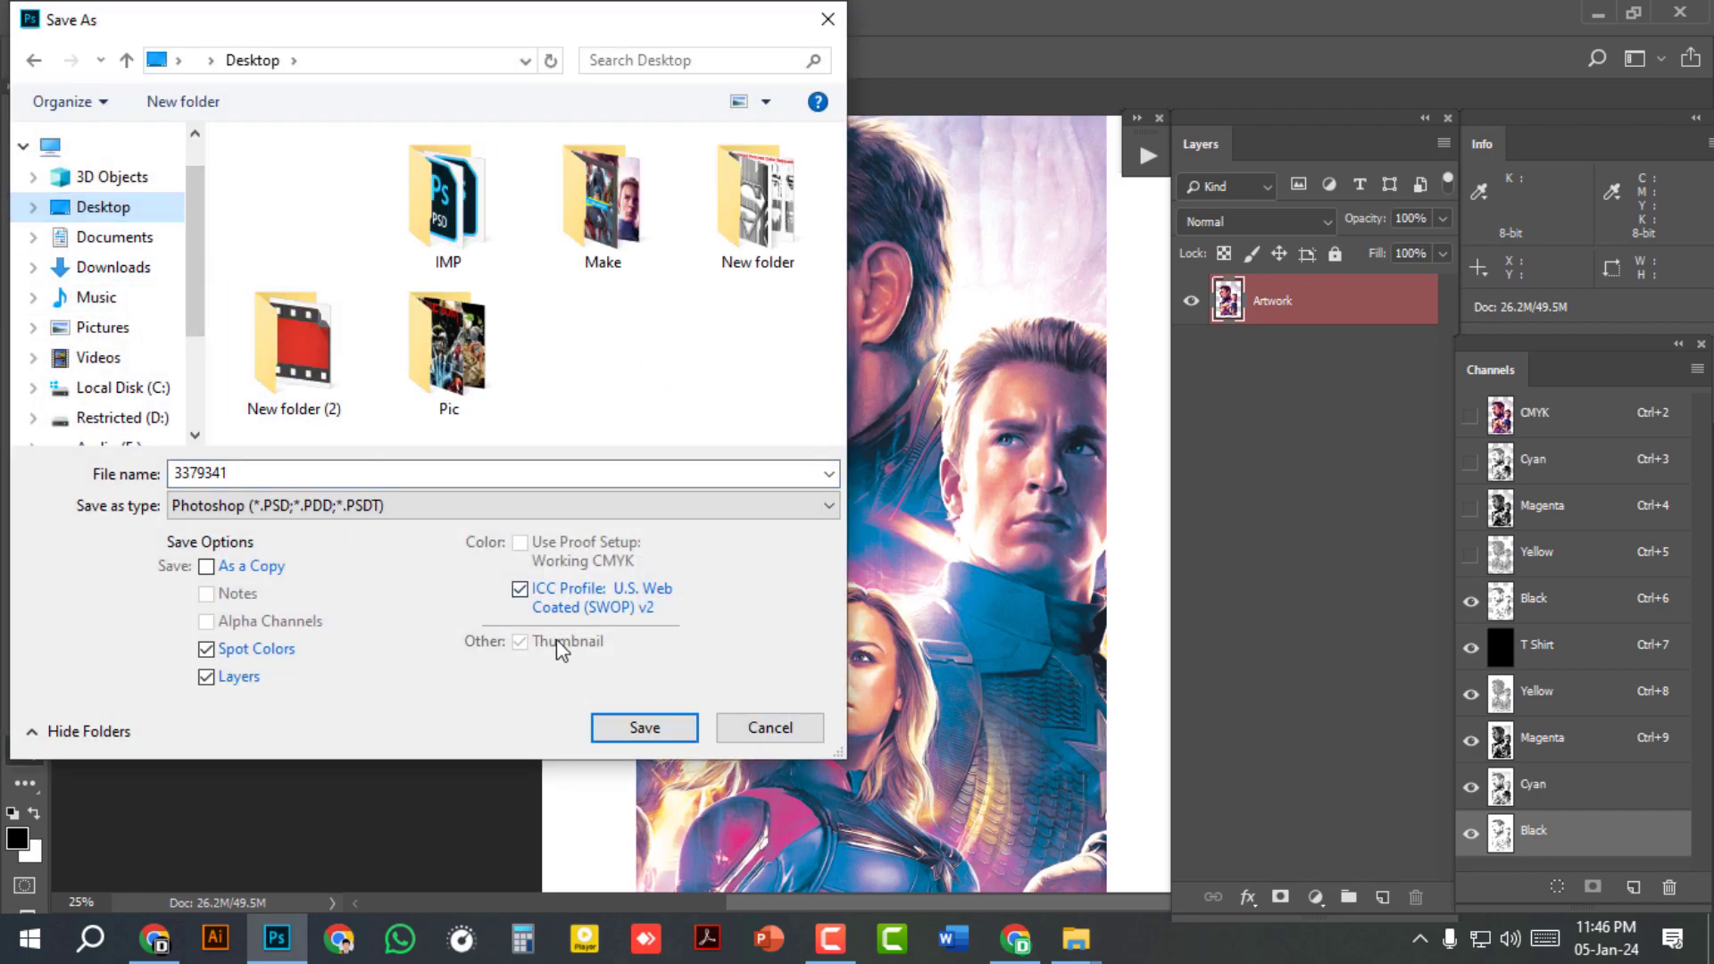
left_click(641, 734)
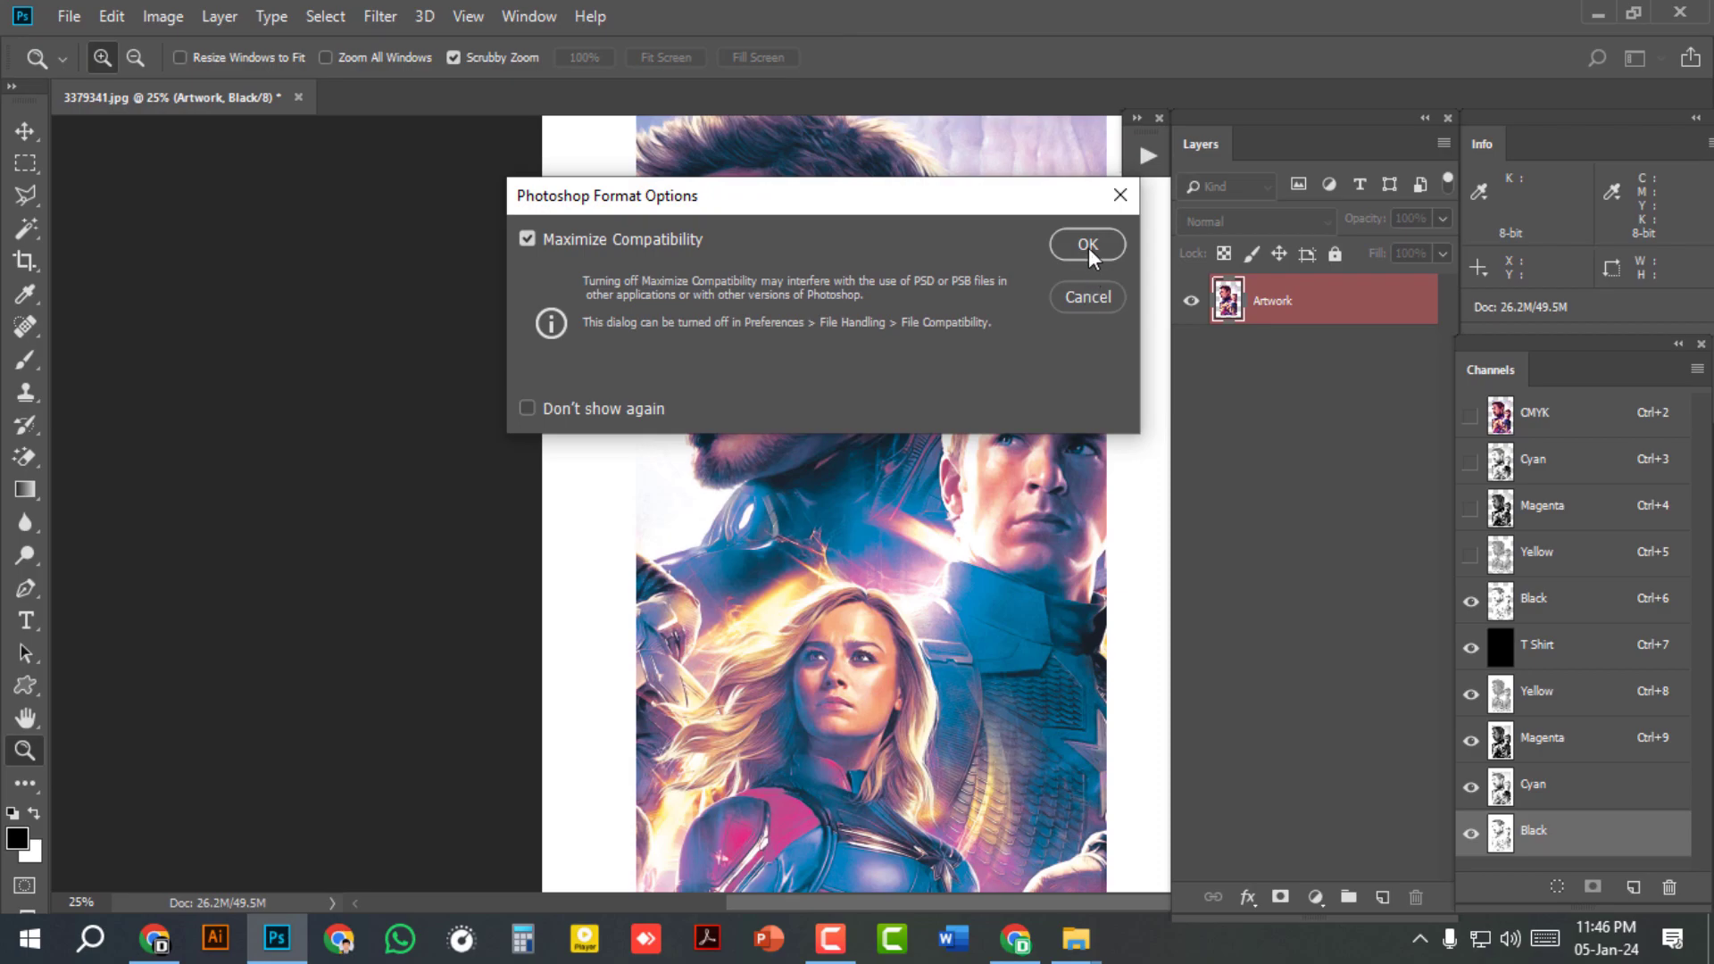
left_click(1088, 246)
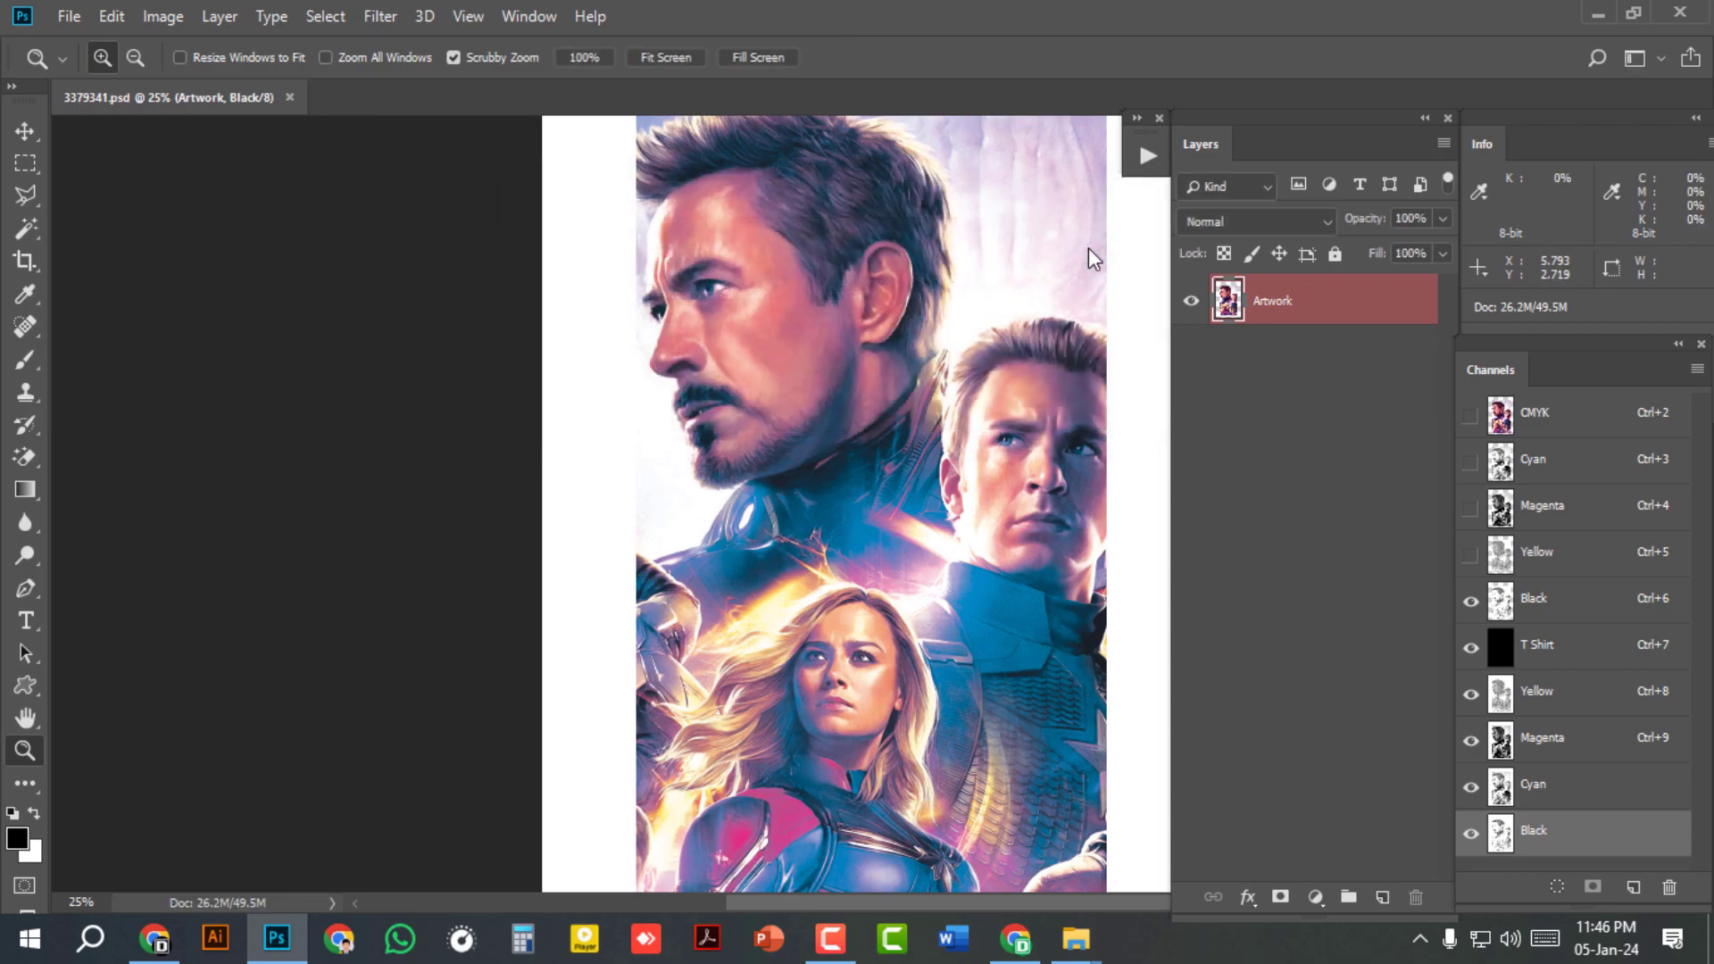
Step: Duplicate the saved image as a new document named "3379341 copy"
left_click(145, 16)
left_click(222, 361)
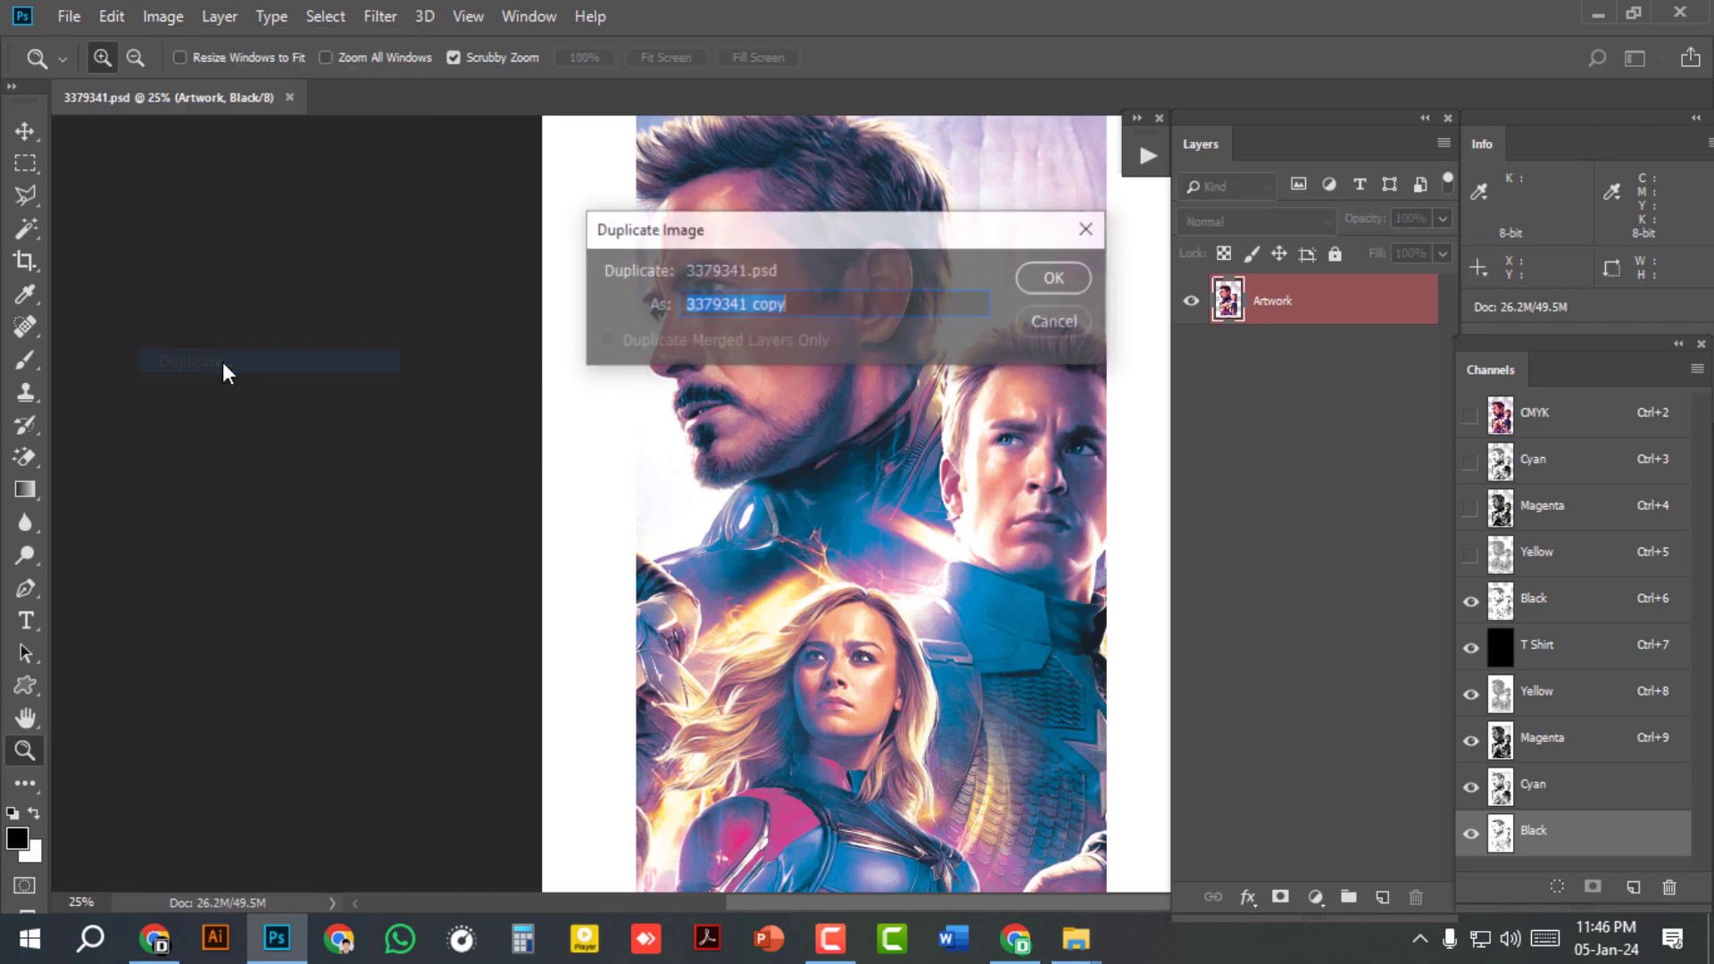
left_click(1053, 279)
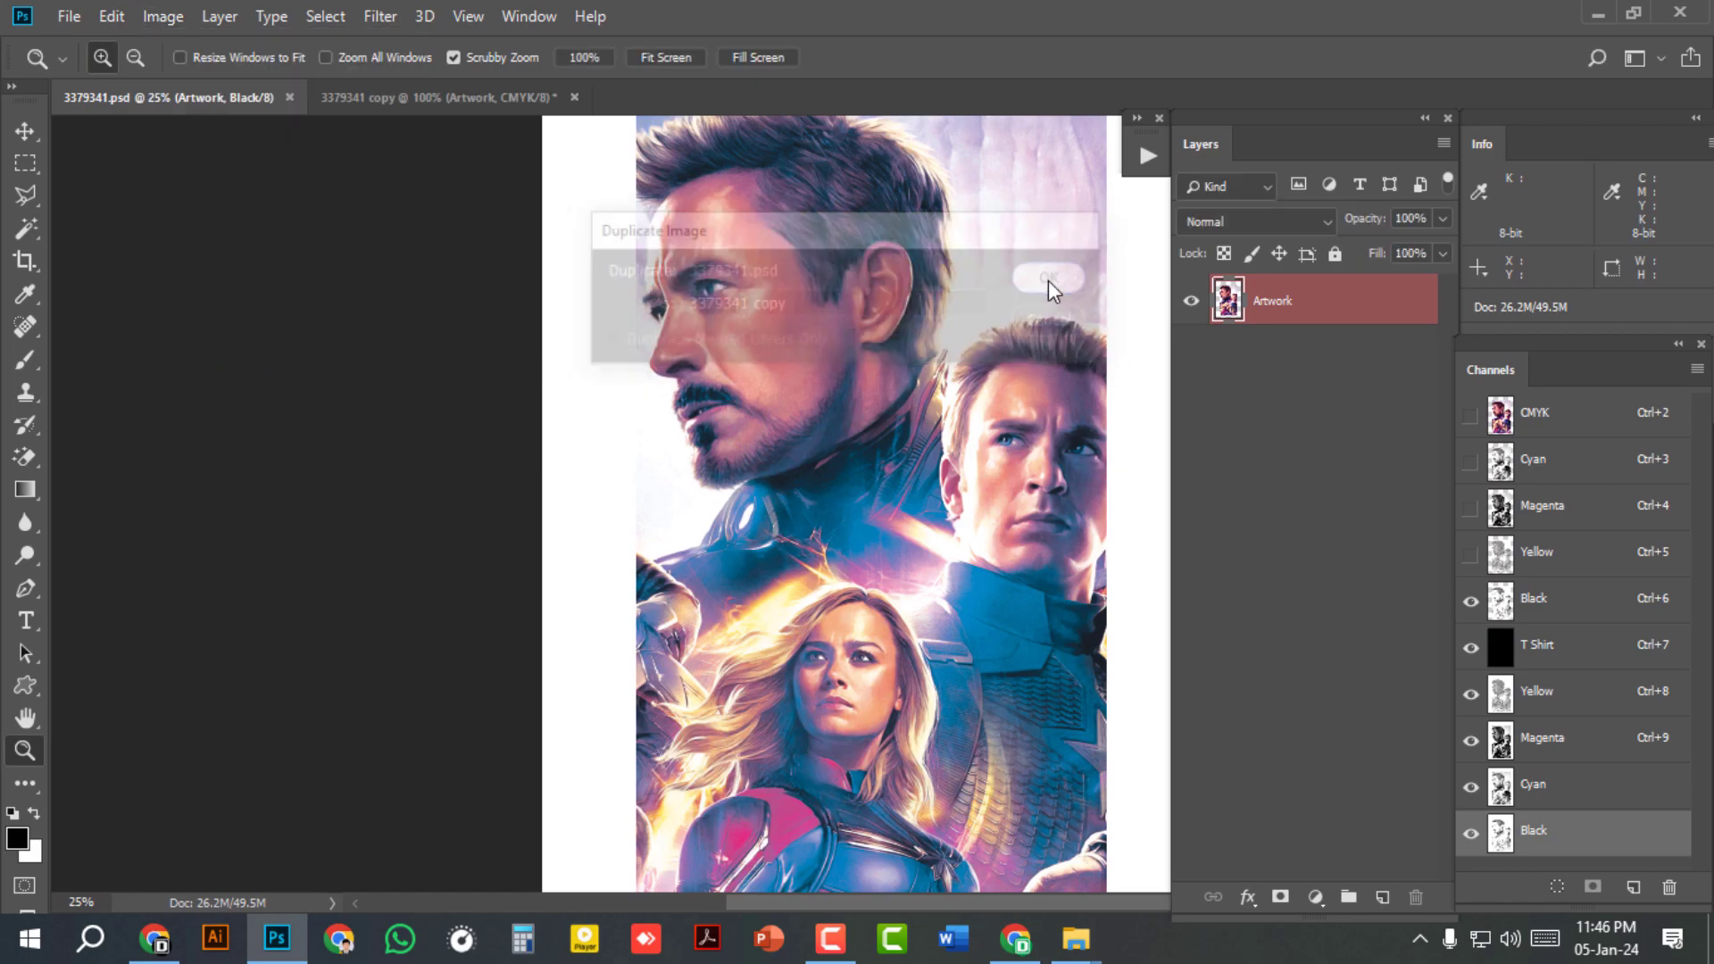
Step: Resample the duplicate image to a resolution of 600 pixels/inch using Nearest Neighbor (hard edges)
left_click(146, 16)
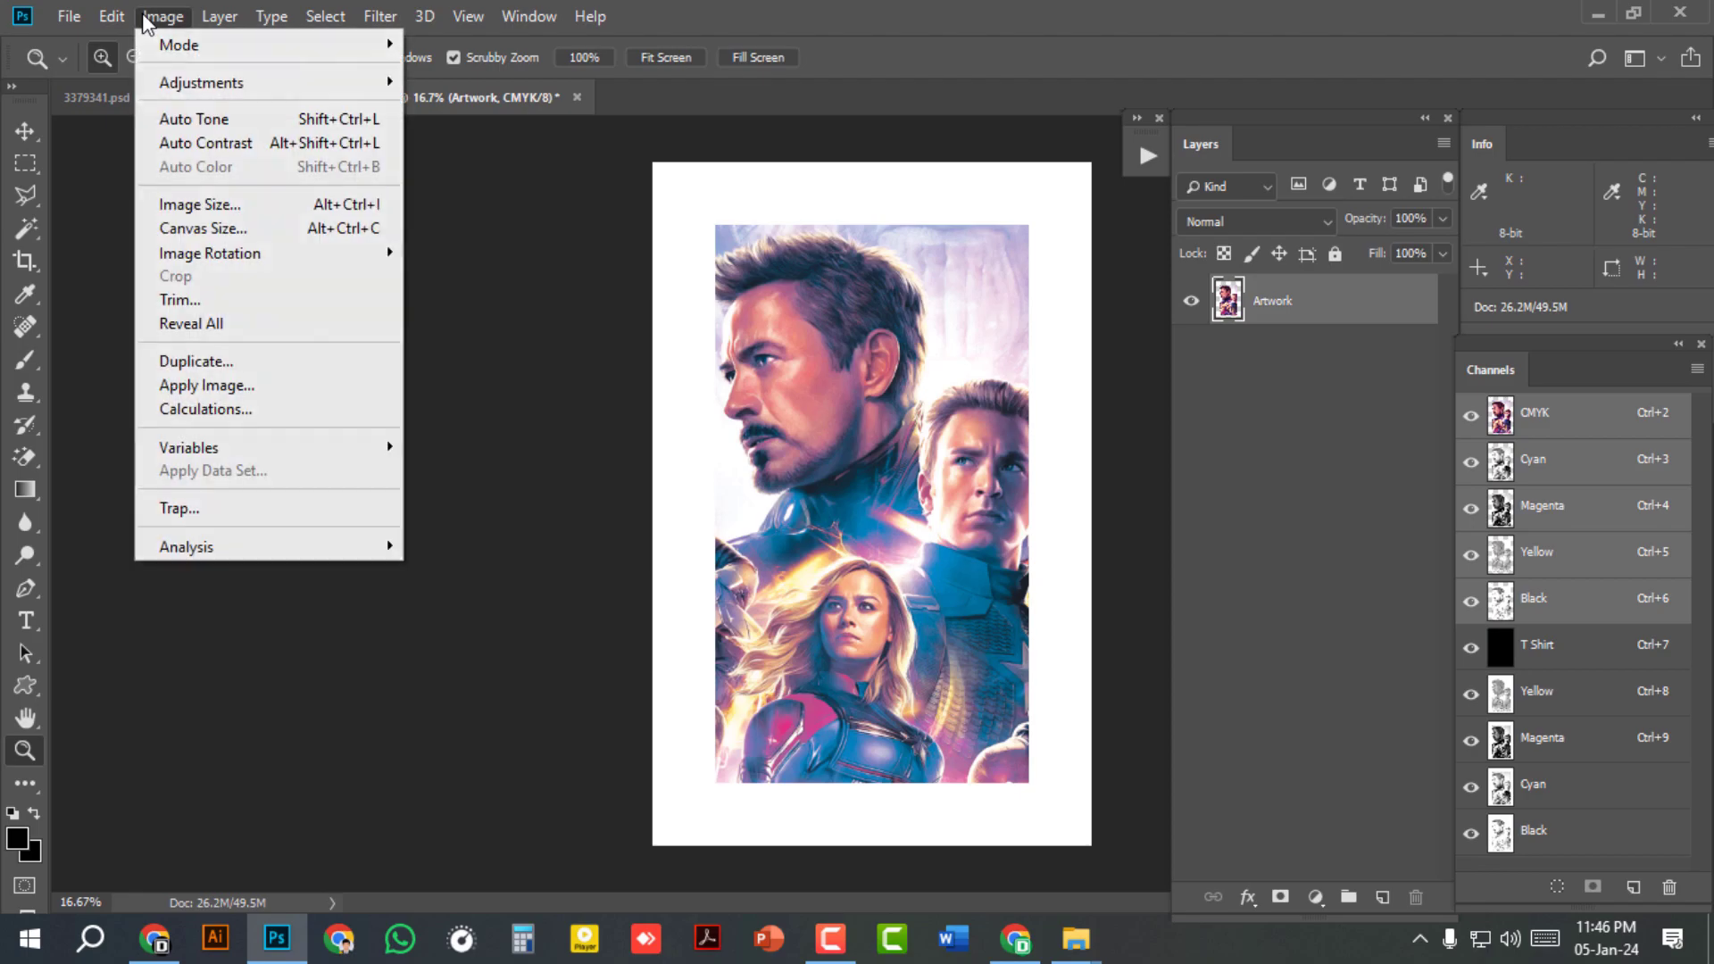
left_click(237, 203)
left_click(976, 358)
type("600")
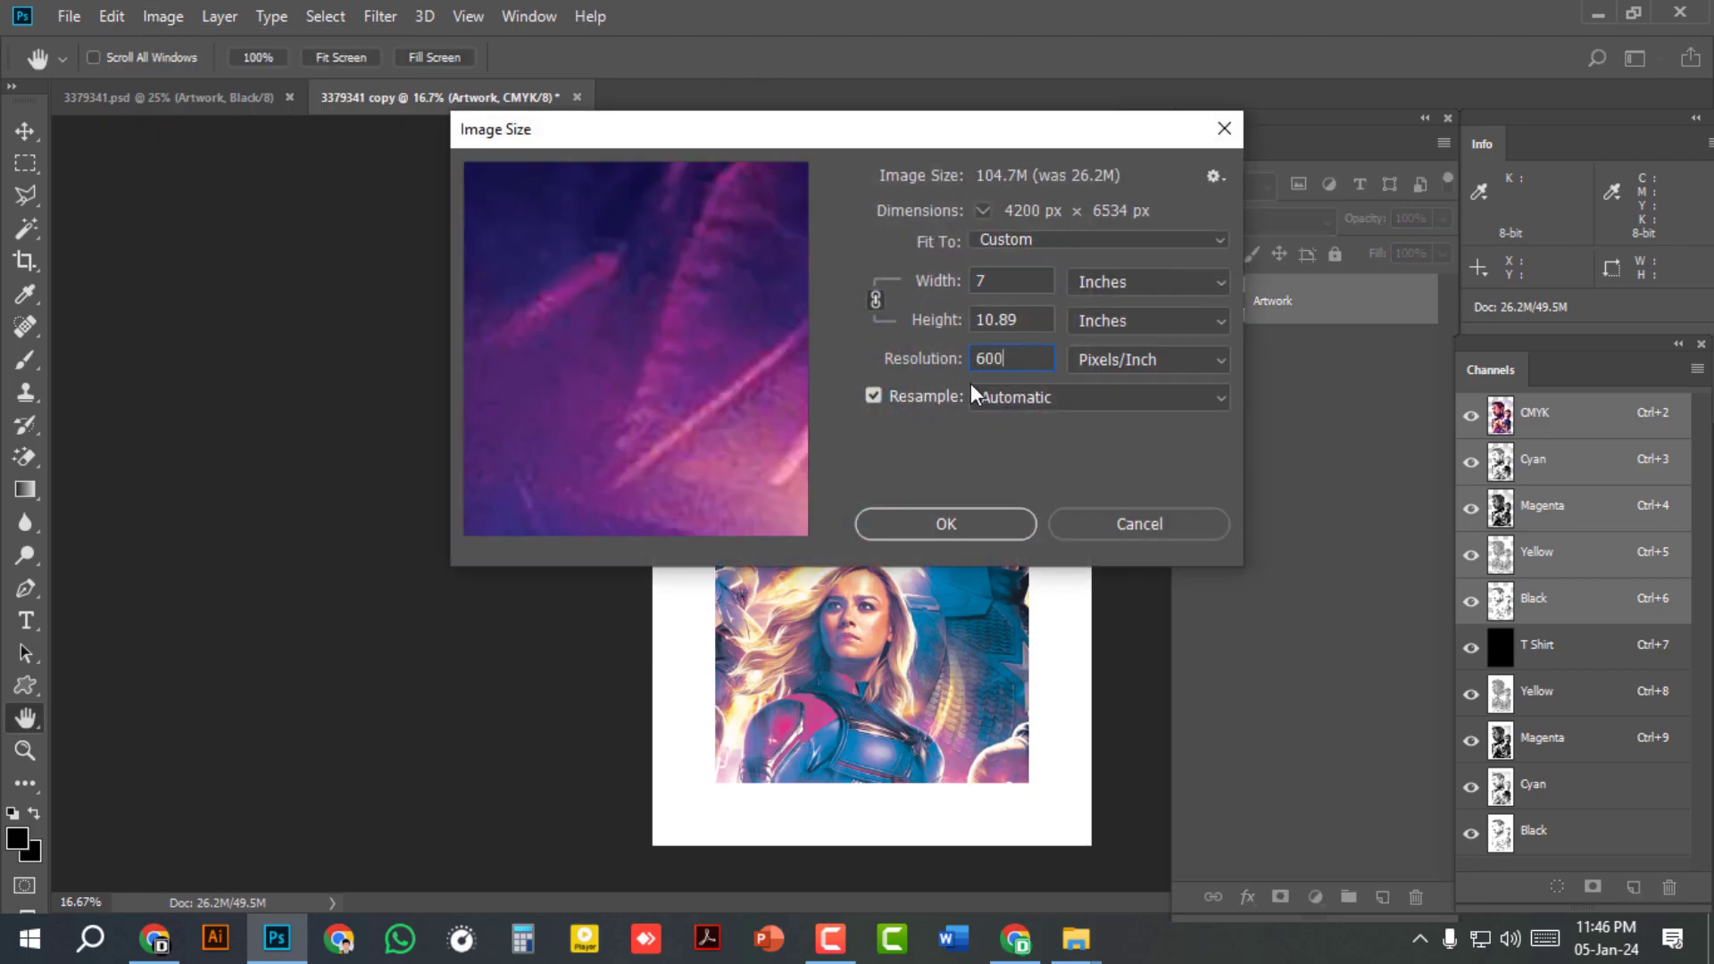
left_click(1032, 400)
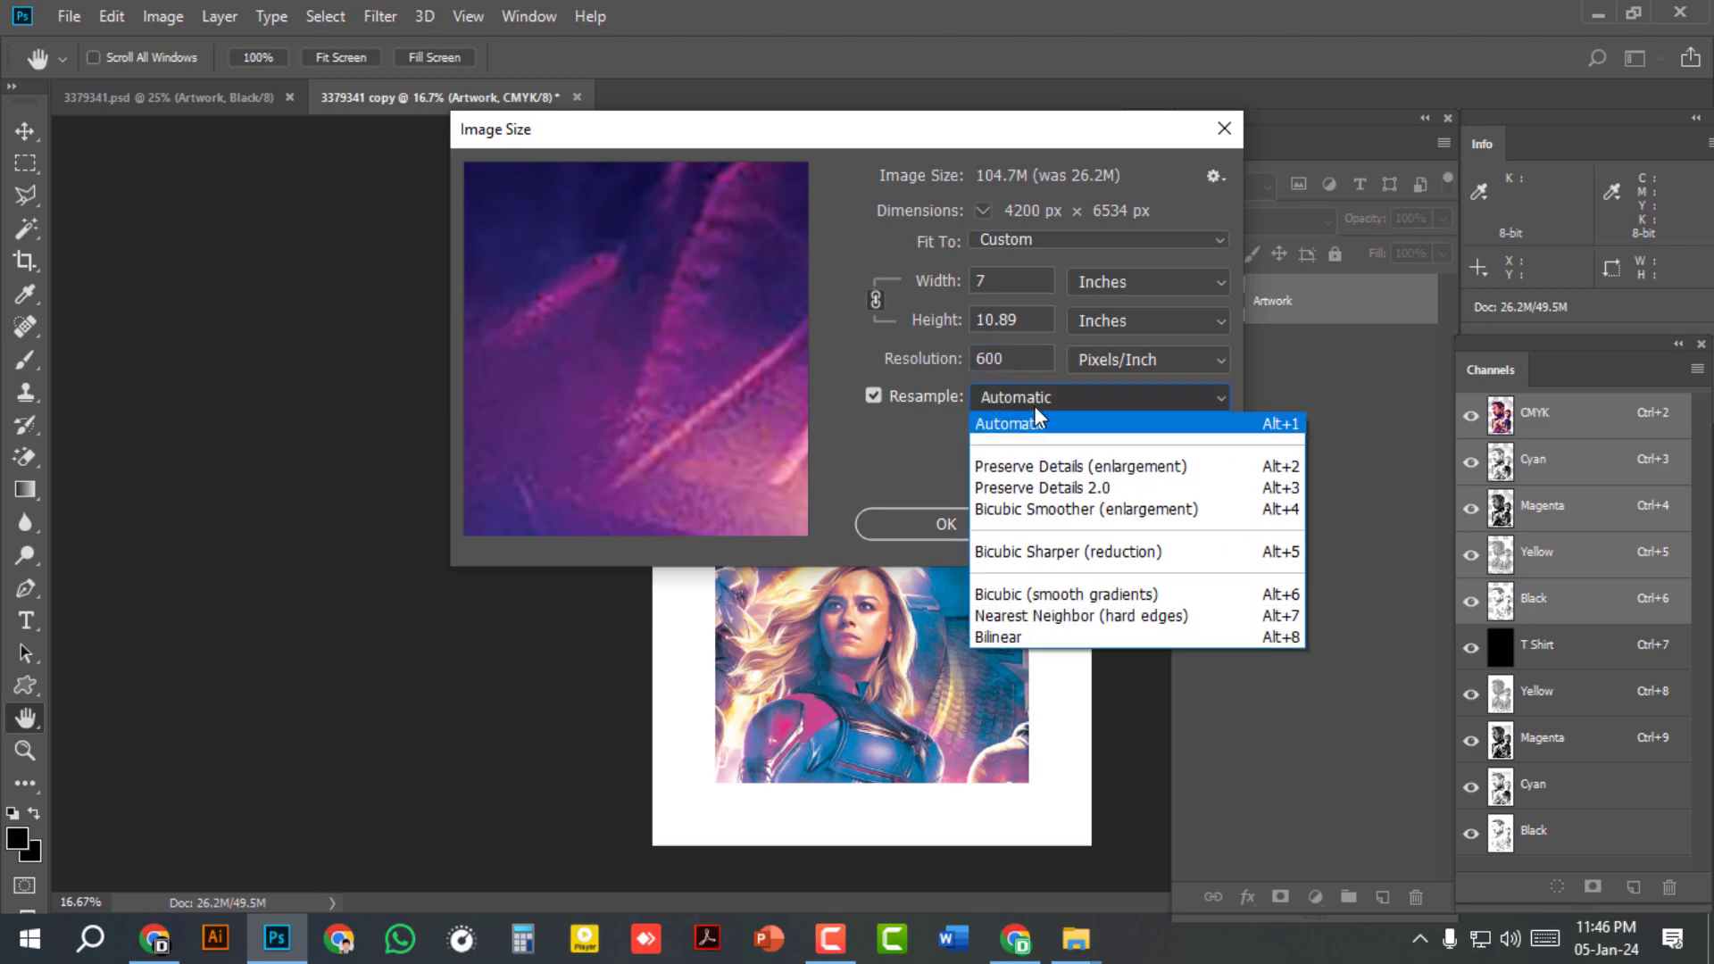
left_click(1038, 613)
left_click(940, 529)
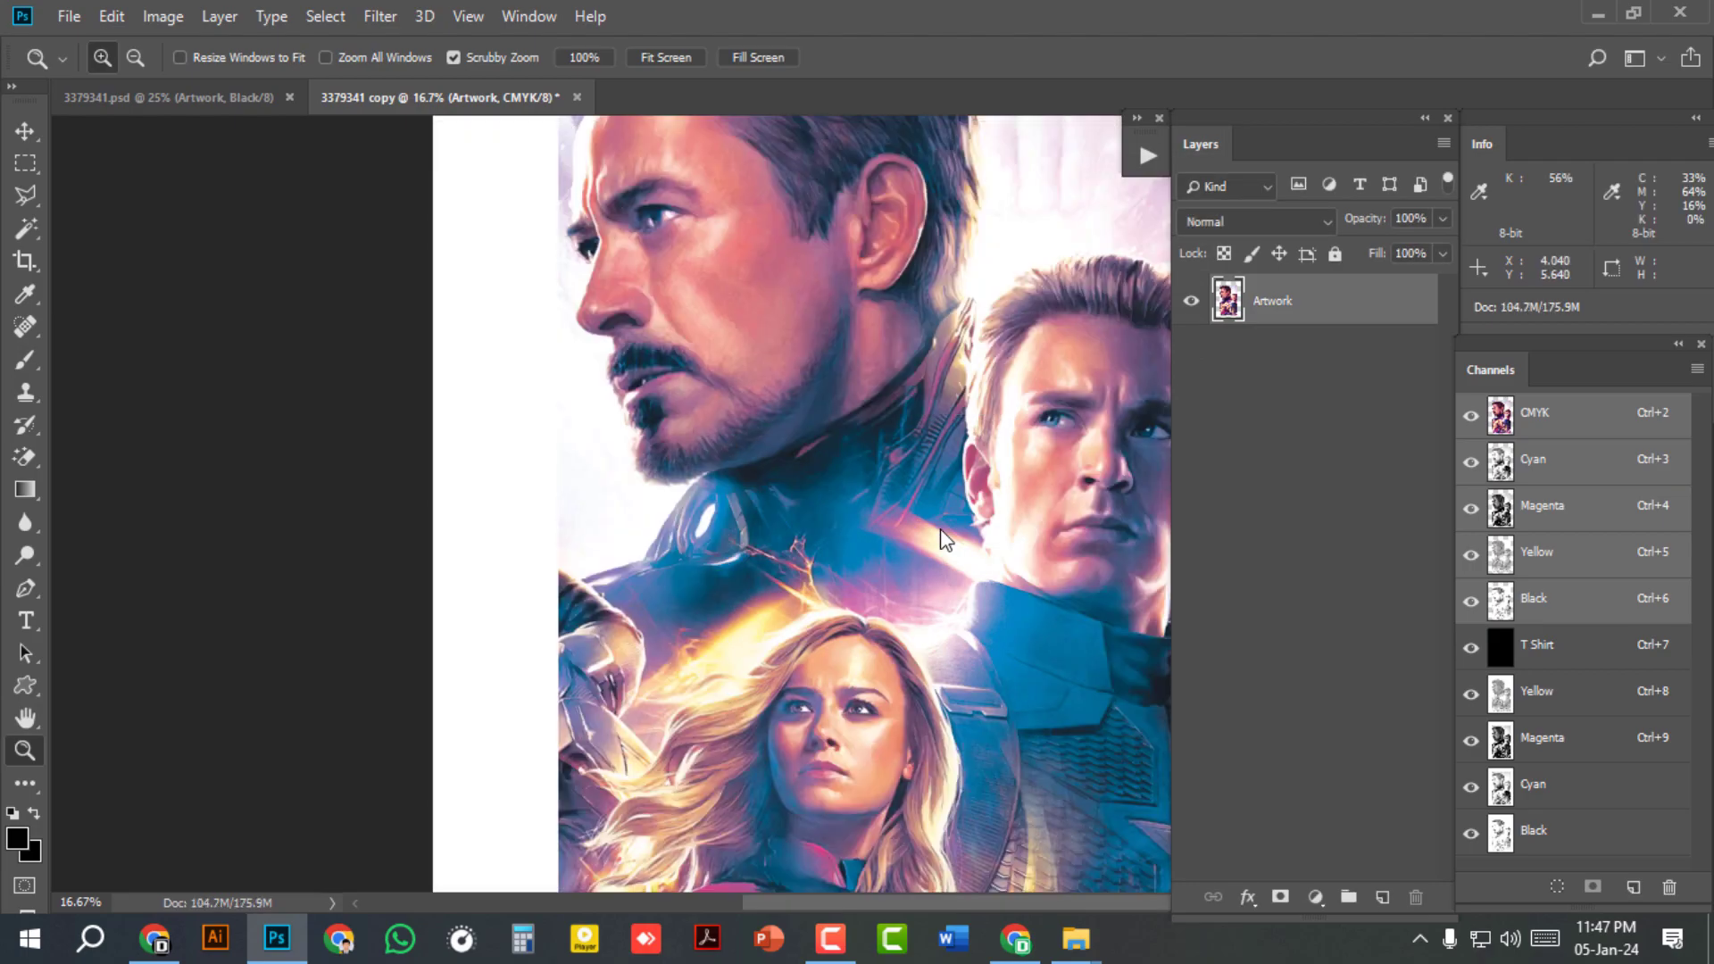
Step: Select the Yellow spot channel and hide every other channel, including the CMYK composite and T Shirt
key("ctrl+8")
left_click_drag(940, 528, 794, 479)
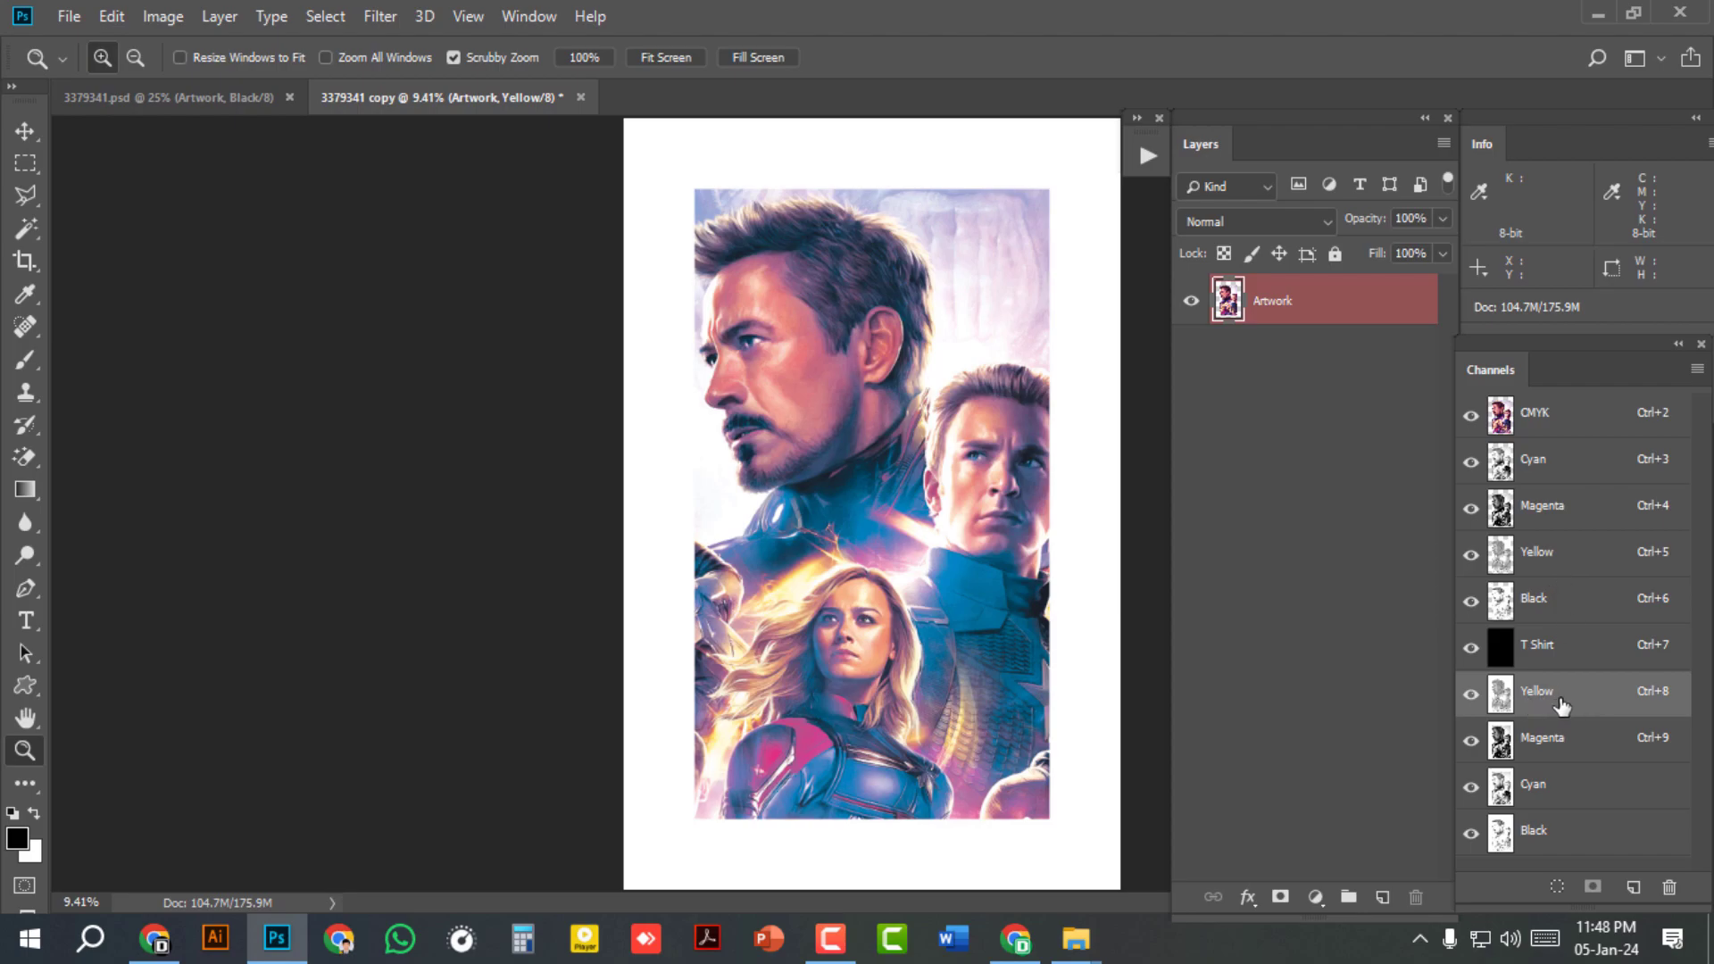
left_click(1470, 415)
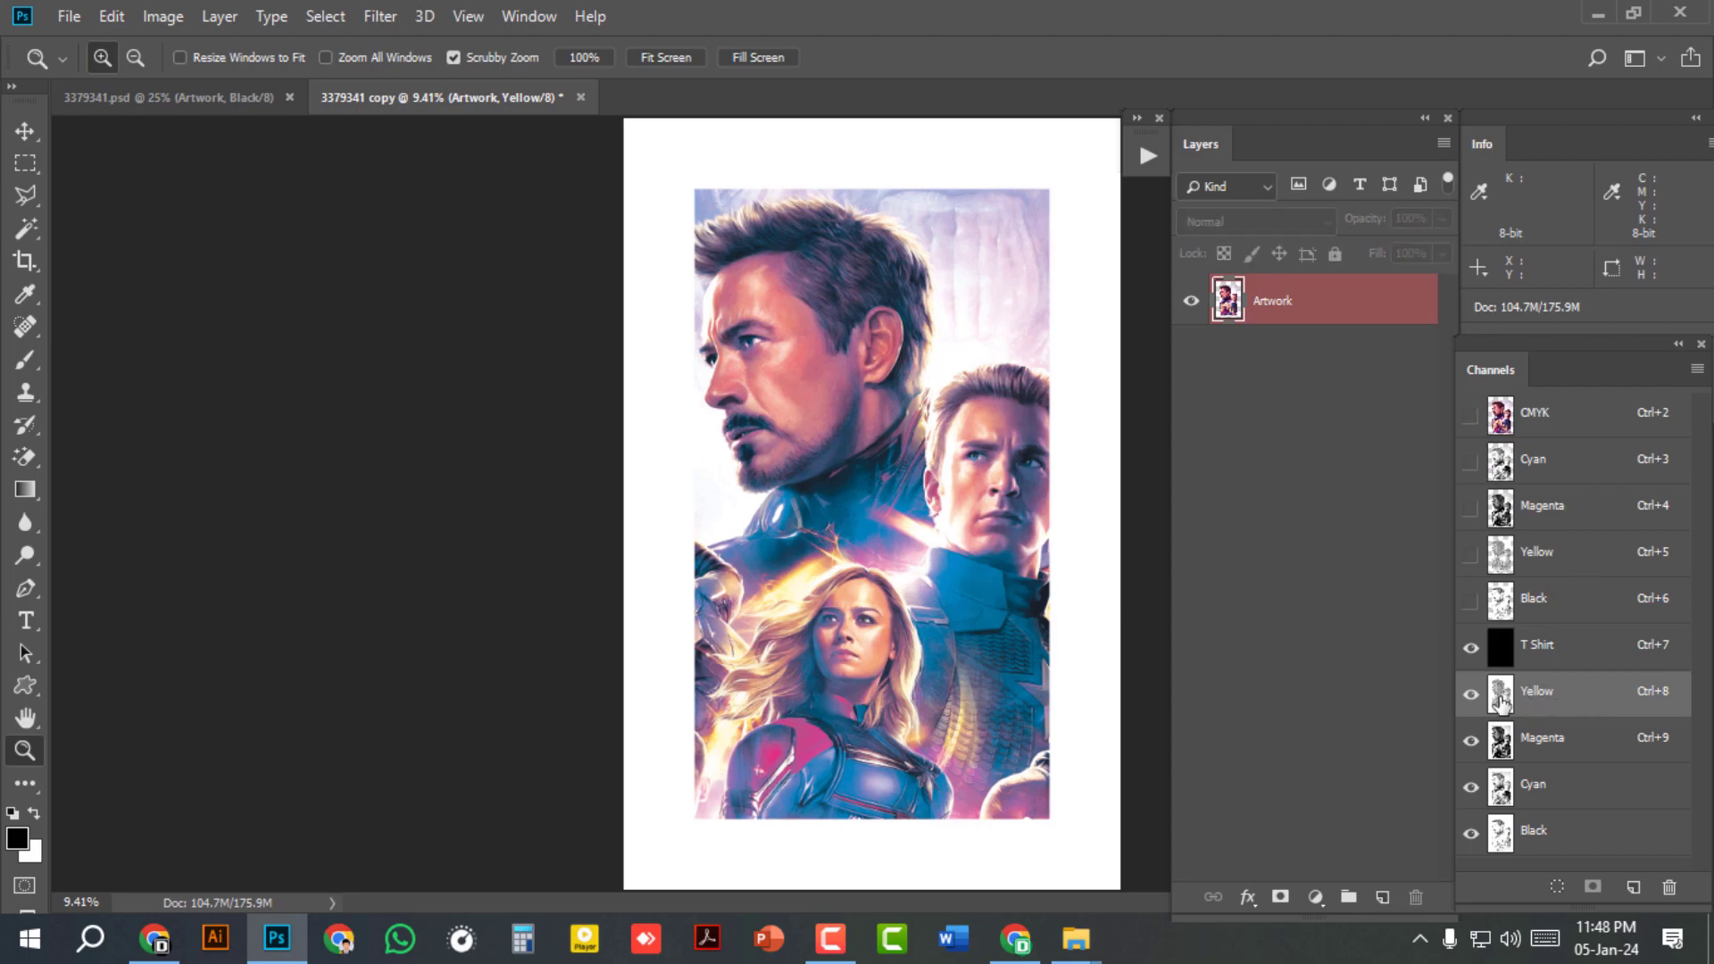
left_click(1471, 741)
left_click(1471, 788)
left_click(1470, 834)
left_click(1472, 648)
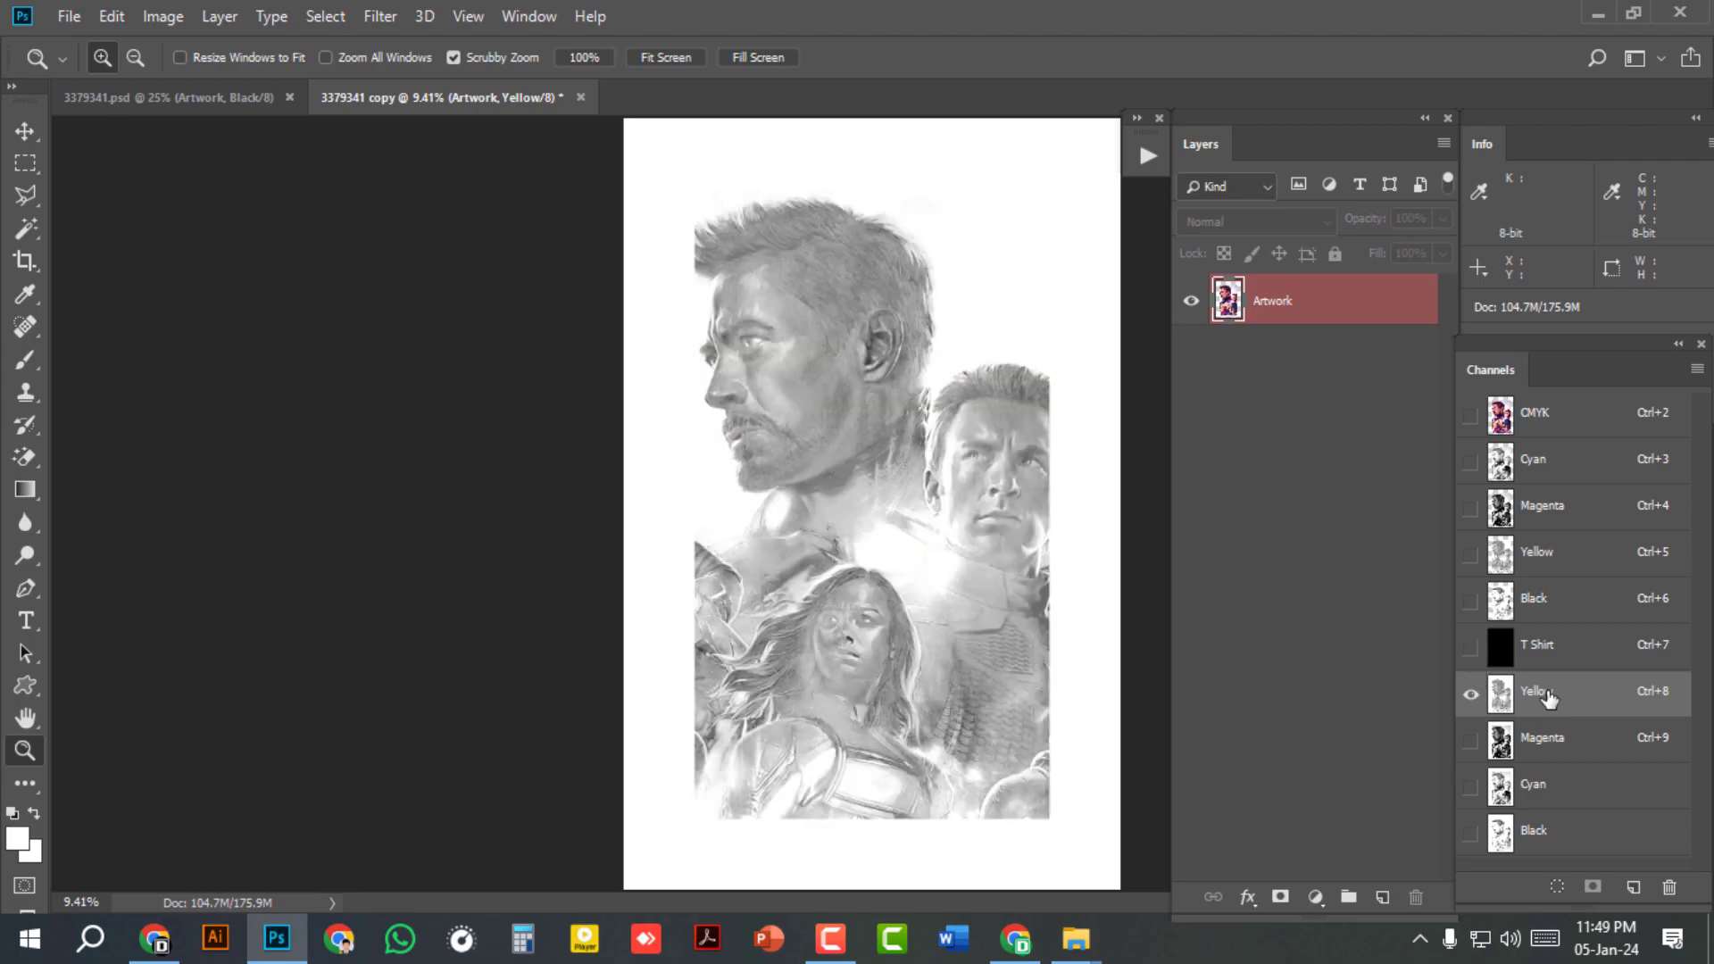
Step: Convert the Yellow spot channel to a 600 pixels/inch round halftone at 45 lines/inch and 0 degrees, using the make halftones from channel action
left_click(1136, 131)
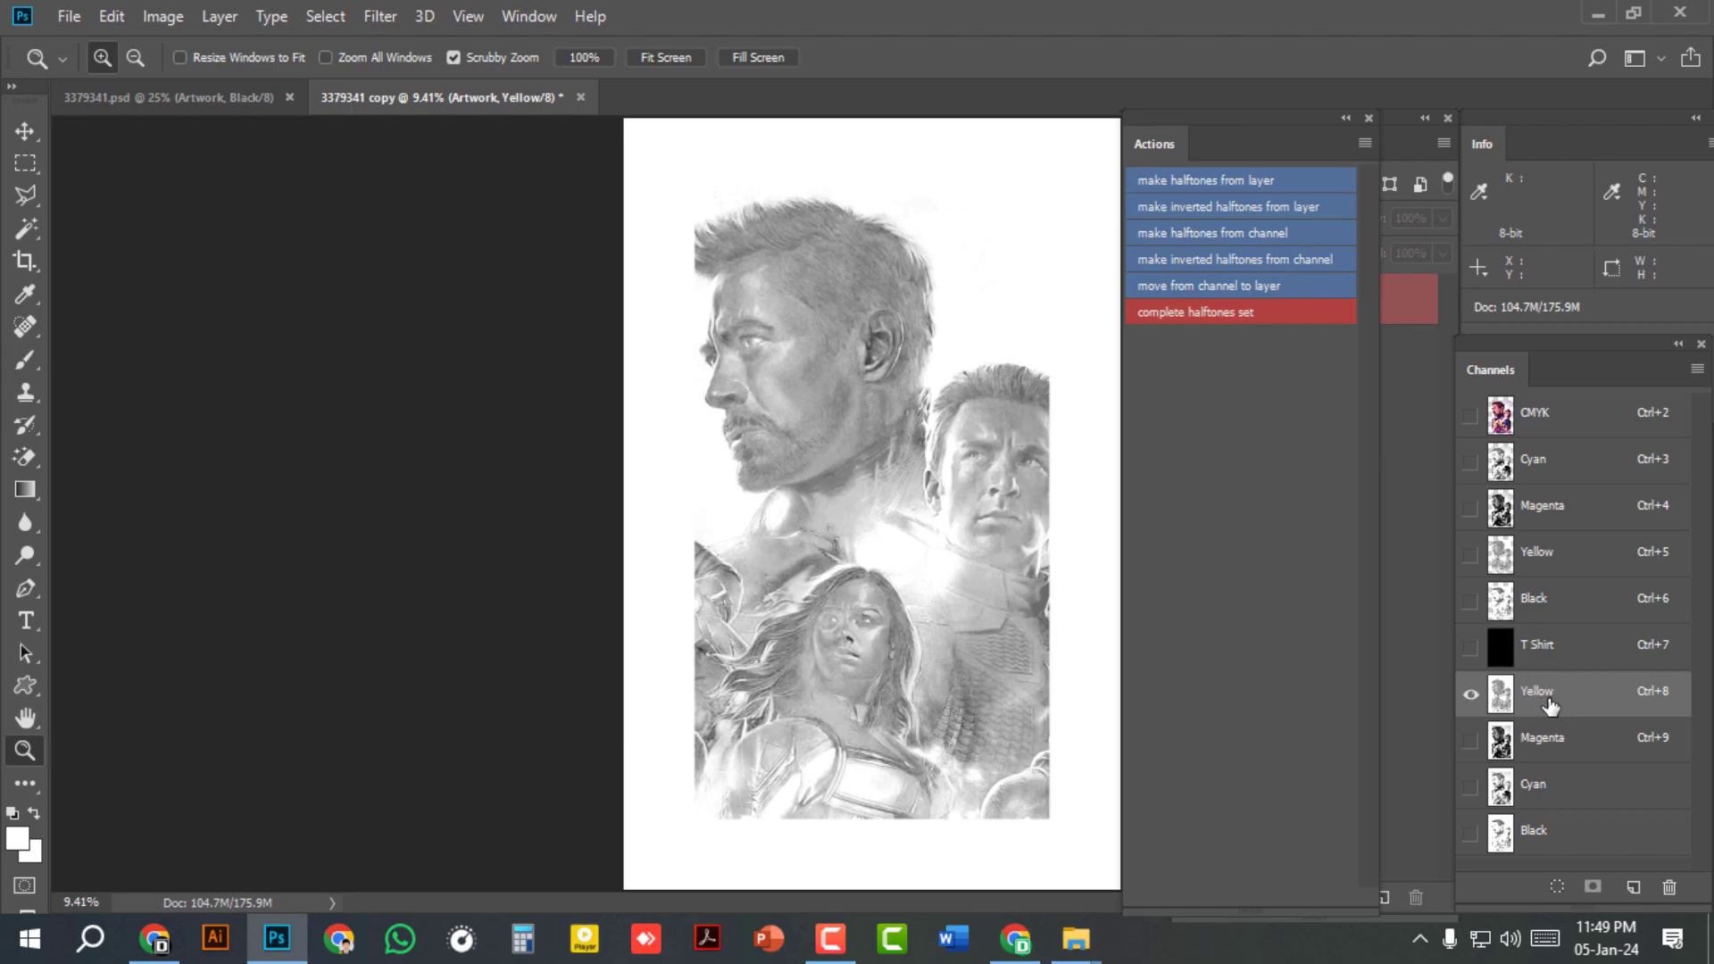
left_click(1205, 234)
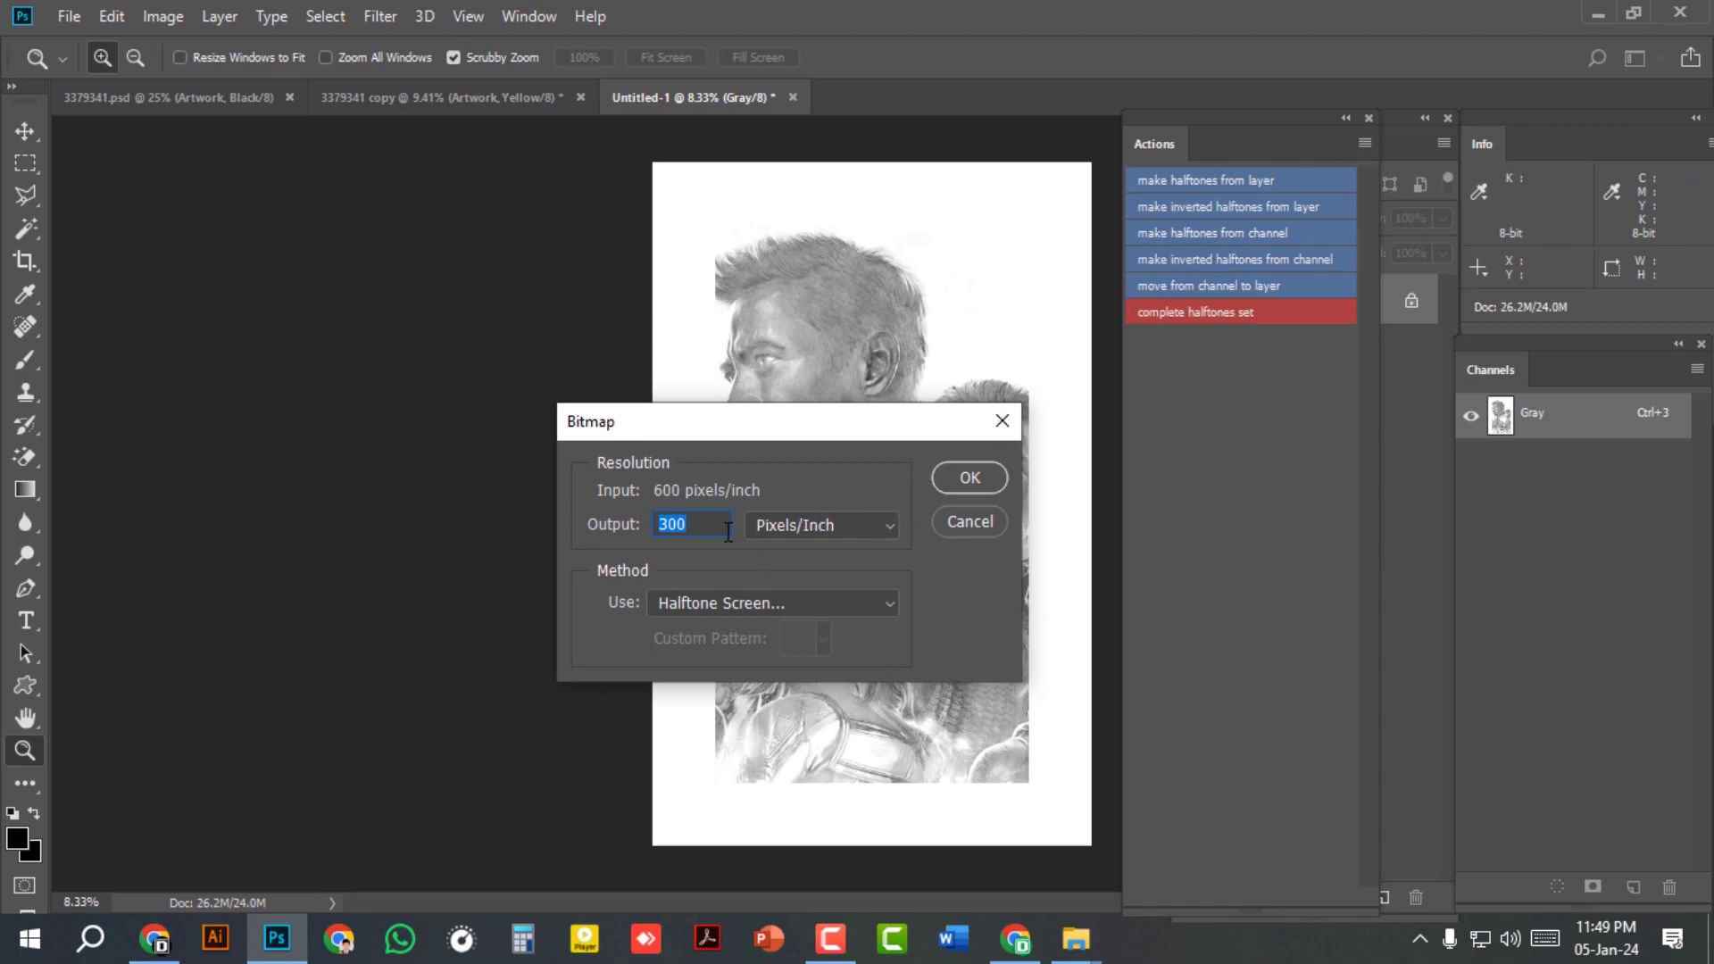
type("600")
left_click(963, 473)
left_click(720, 315)
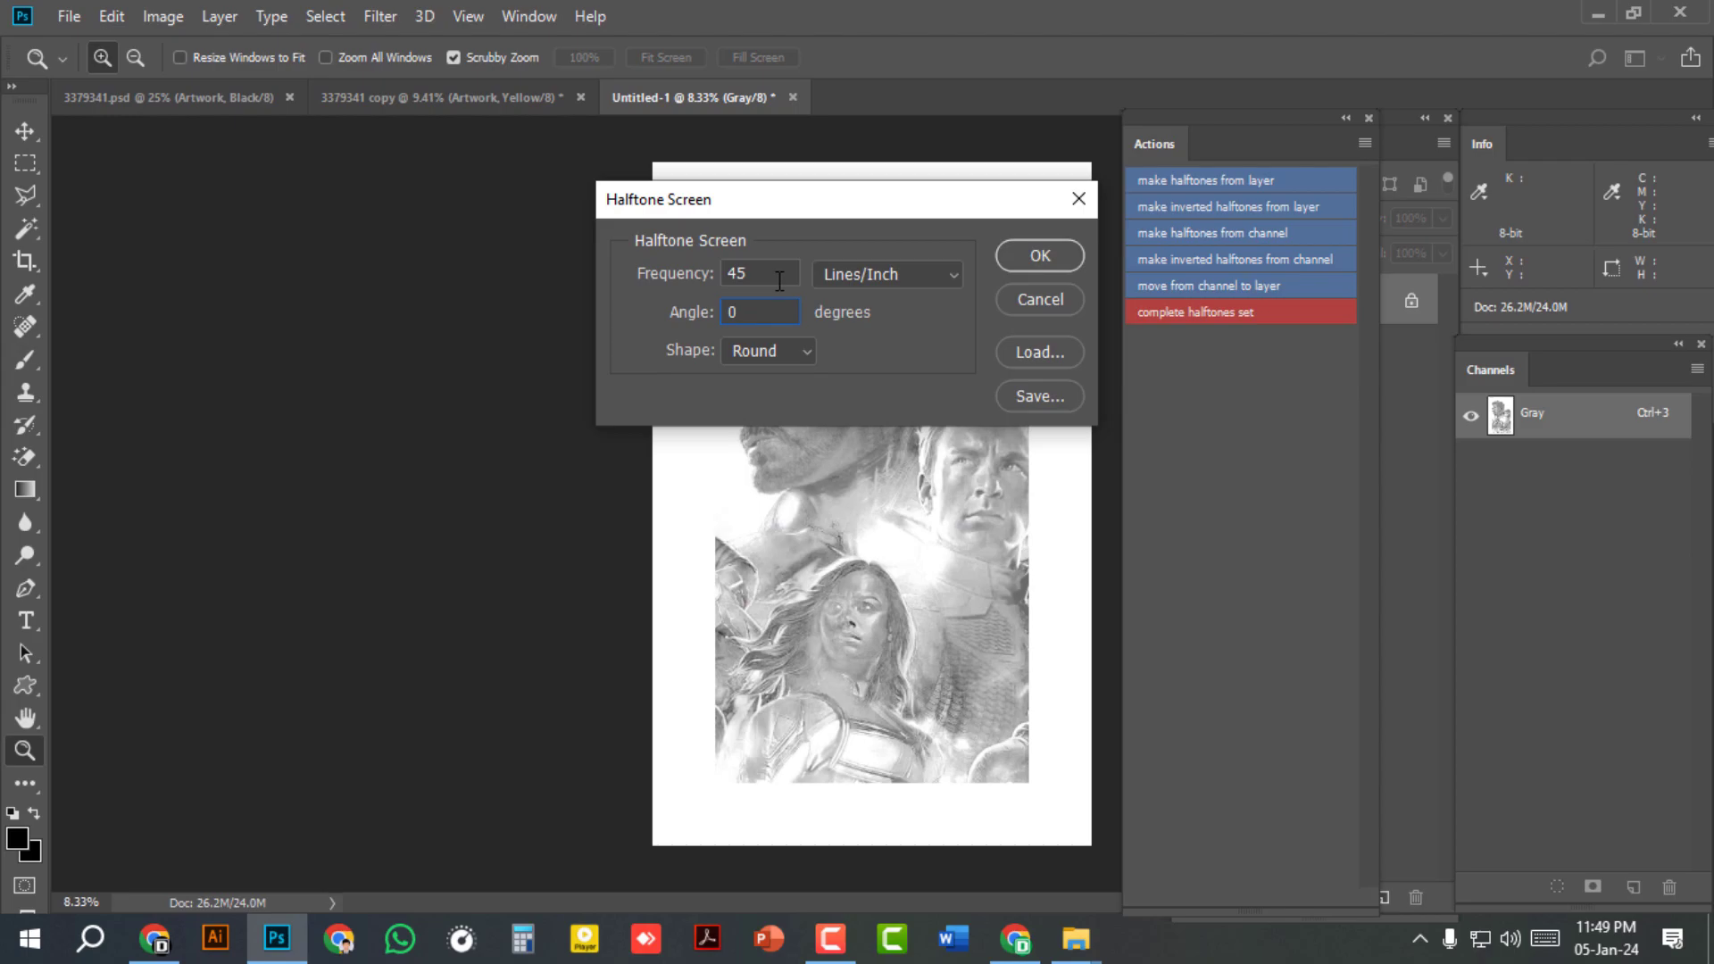
left_click(1045, 256)
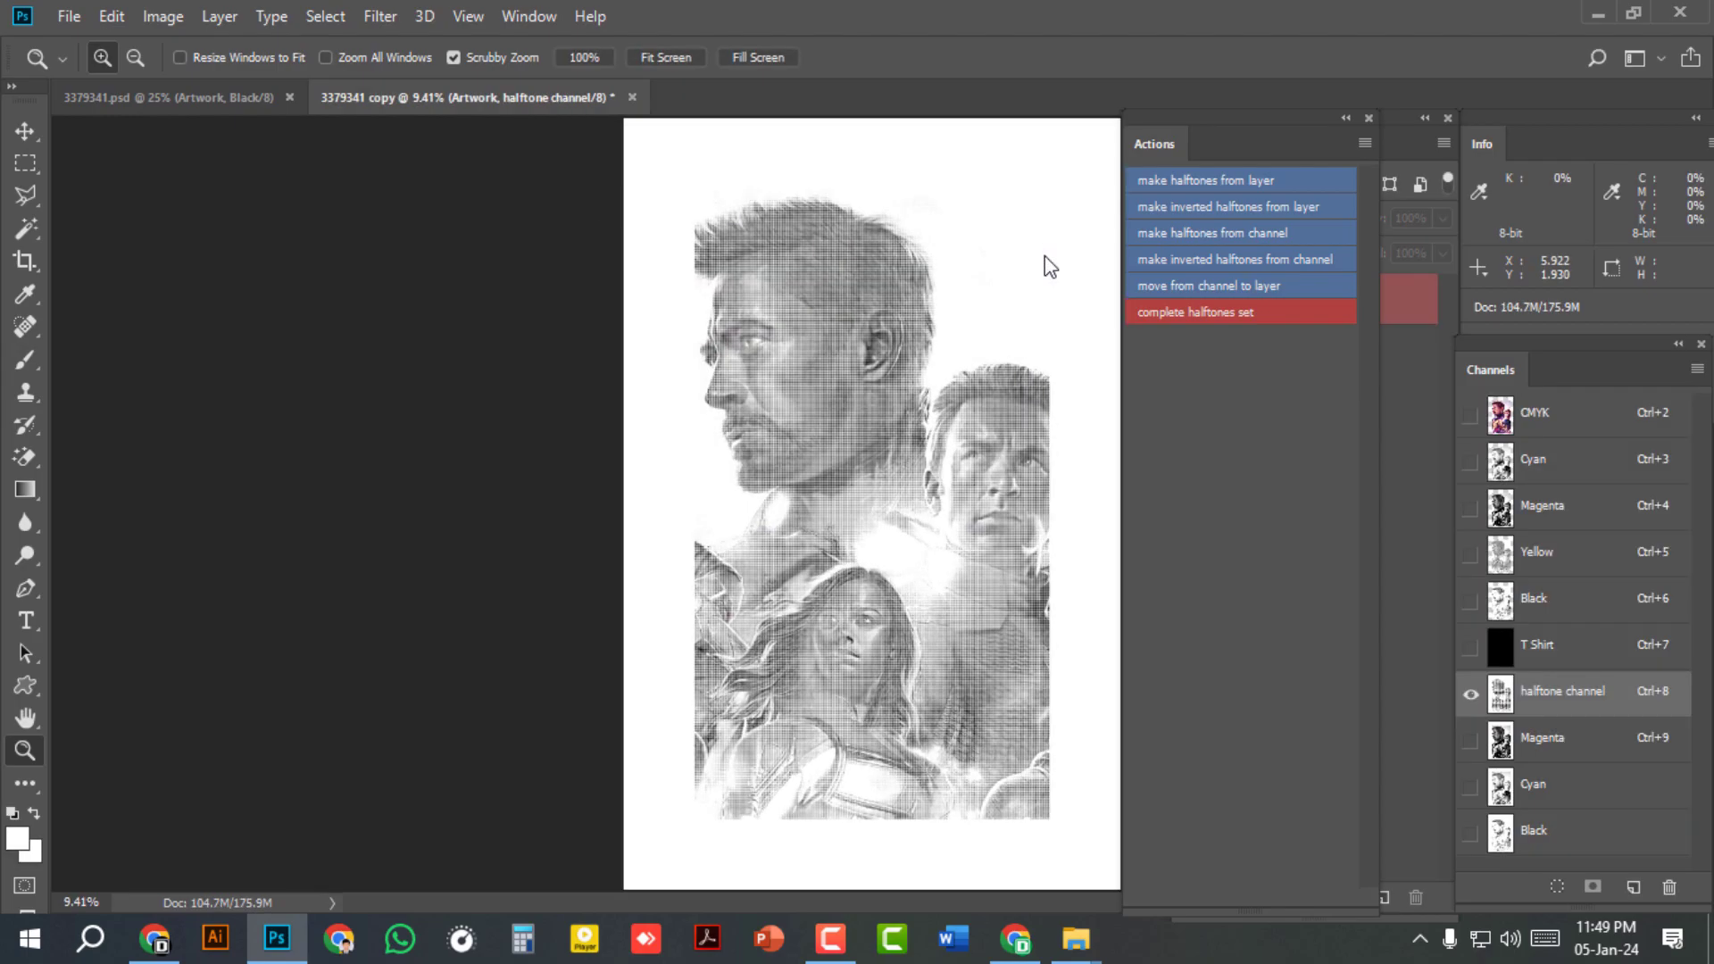
Step: Rename the converted yellow halftone channel as "Yellow Halftone"
double_click(1567, 701)
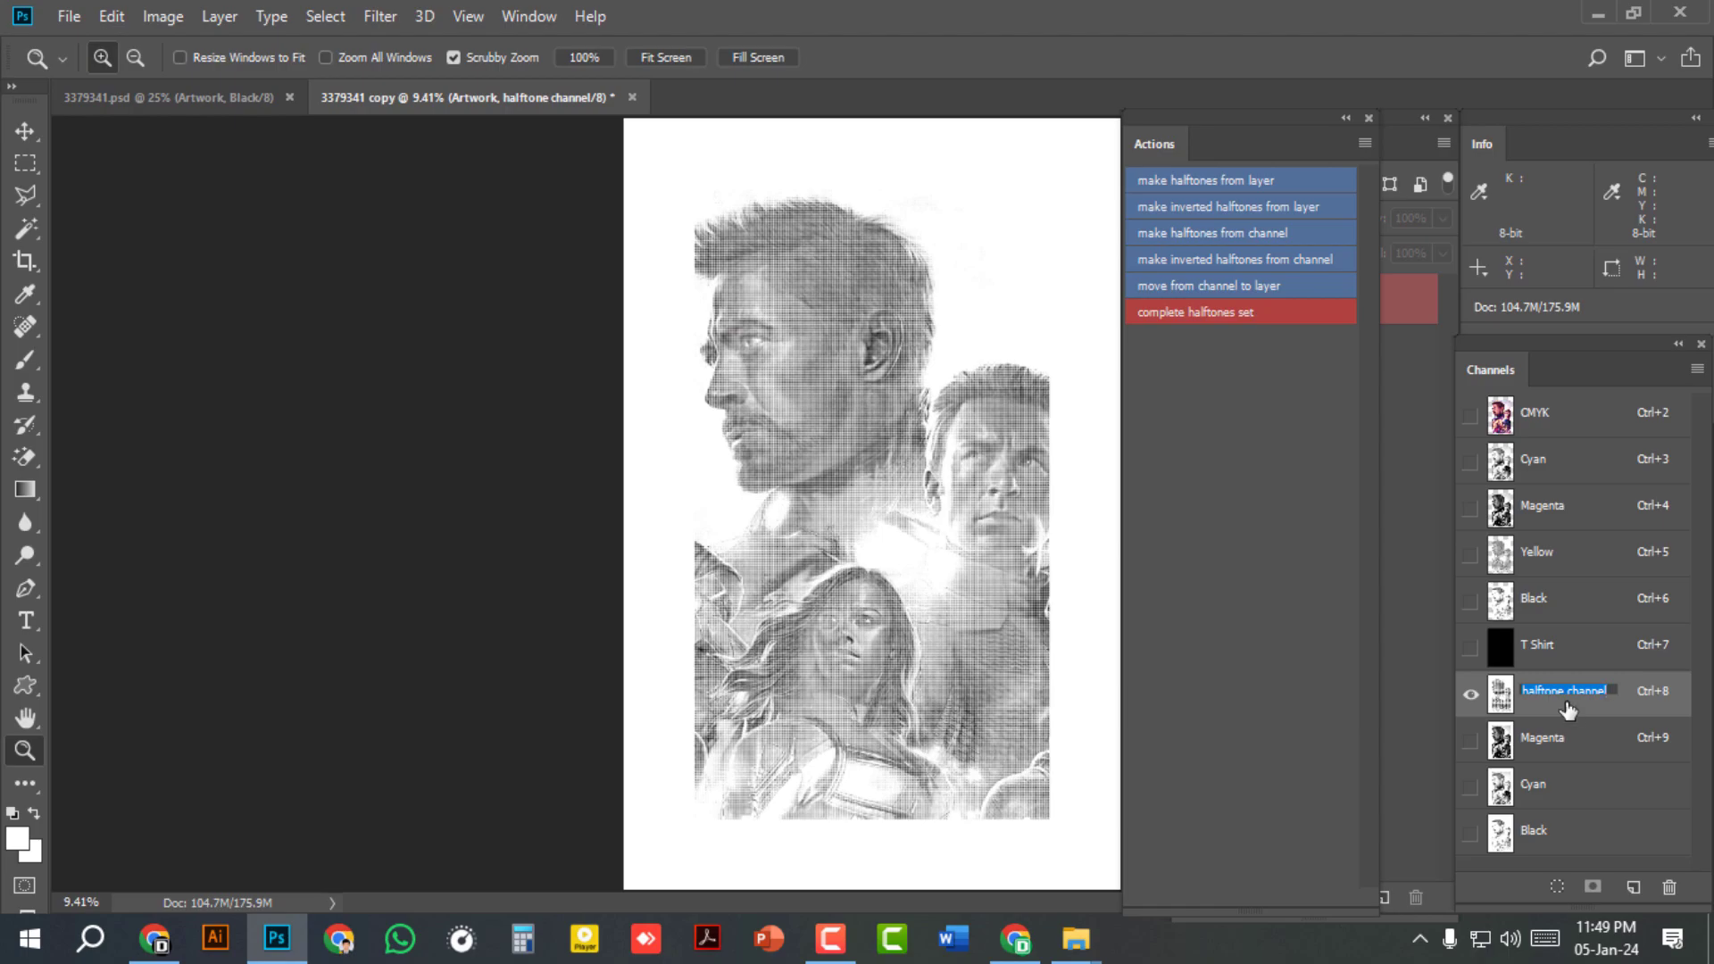
type("Yellow Halftone")
key("Return")
Step: Run the make halftones from channel action on the Magenta spot channel with 600 pixels/inch output and a 75-degree screen angle
left_click(1556, 741)
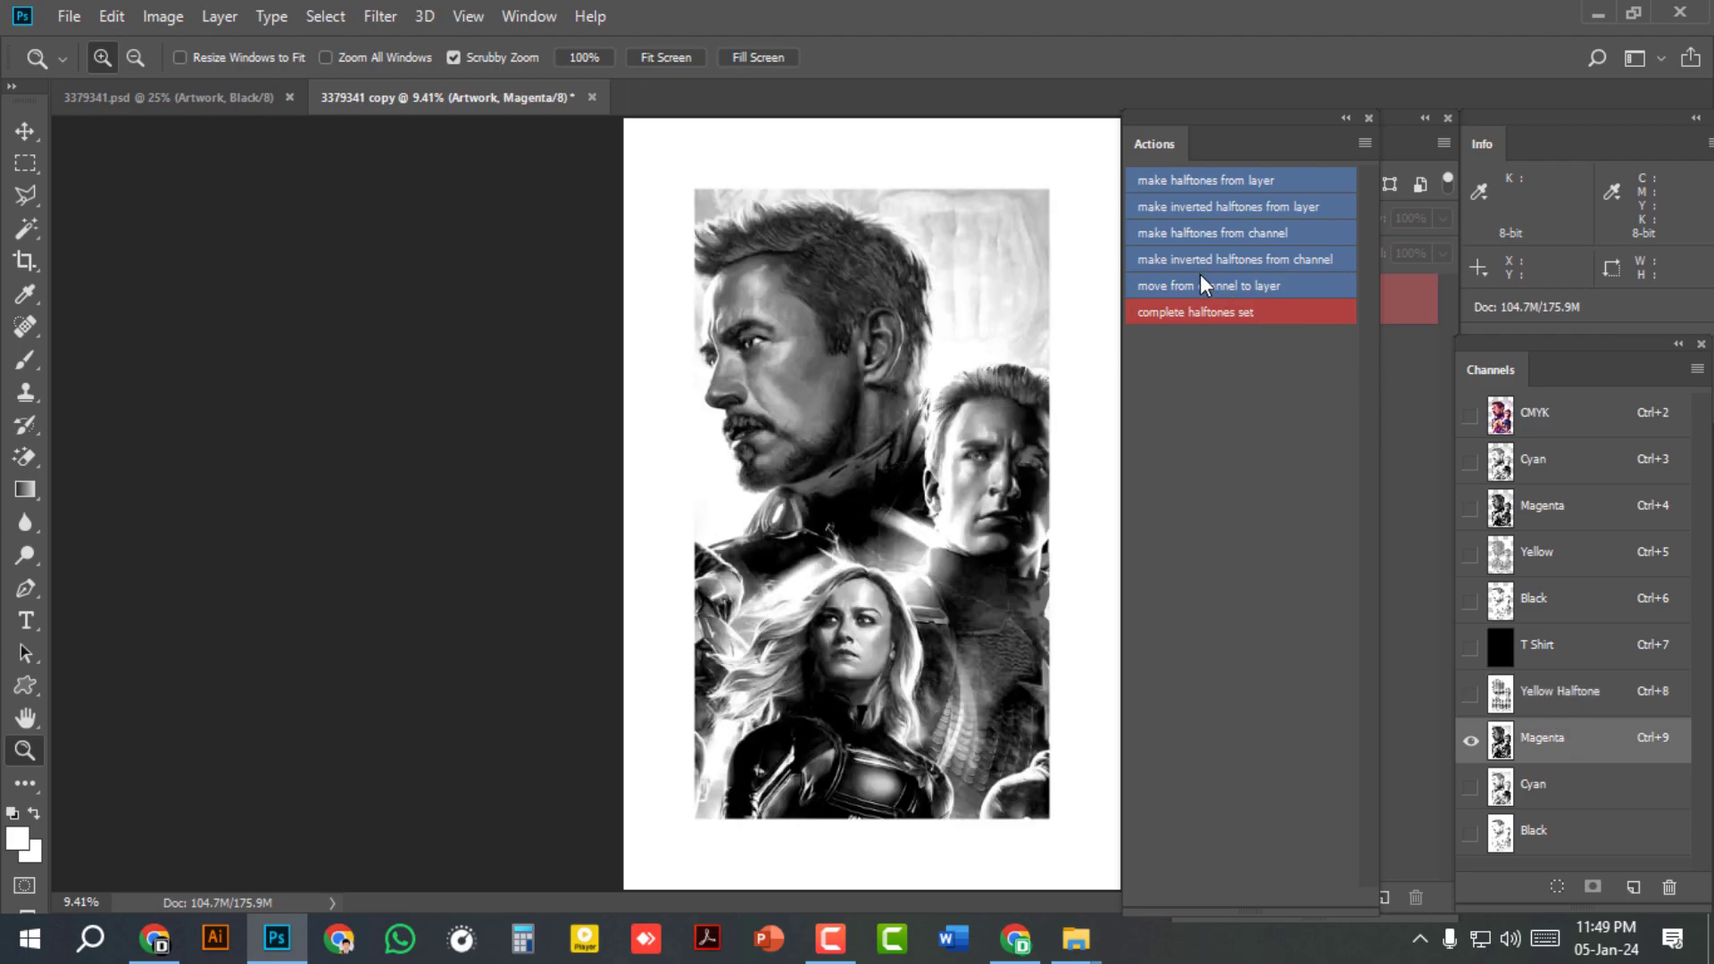
left_click(1191, 234)
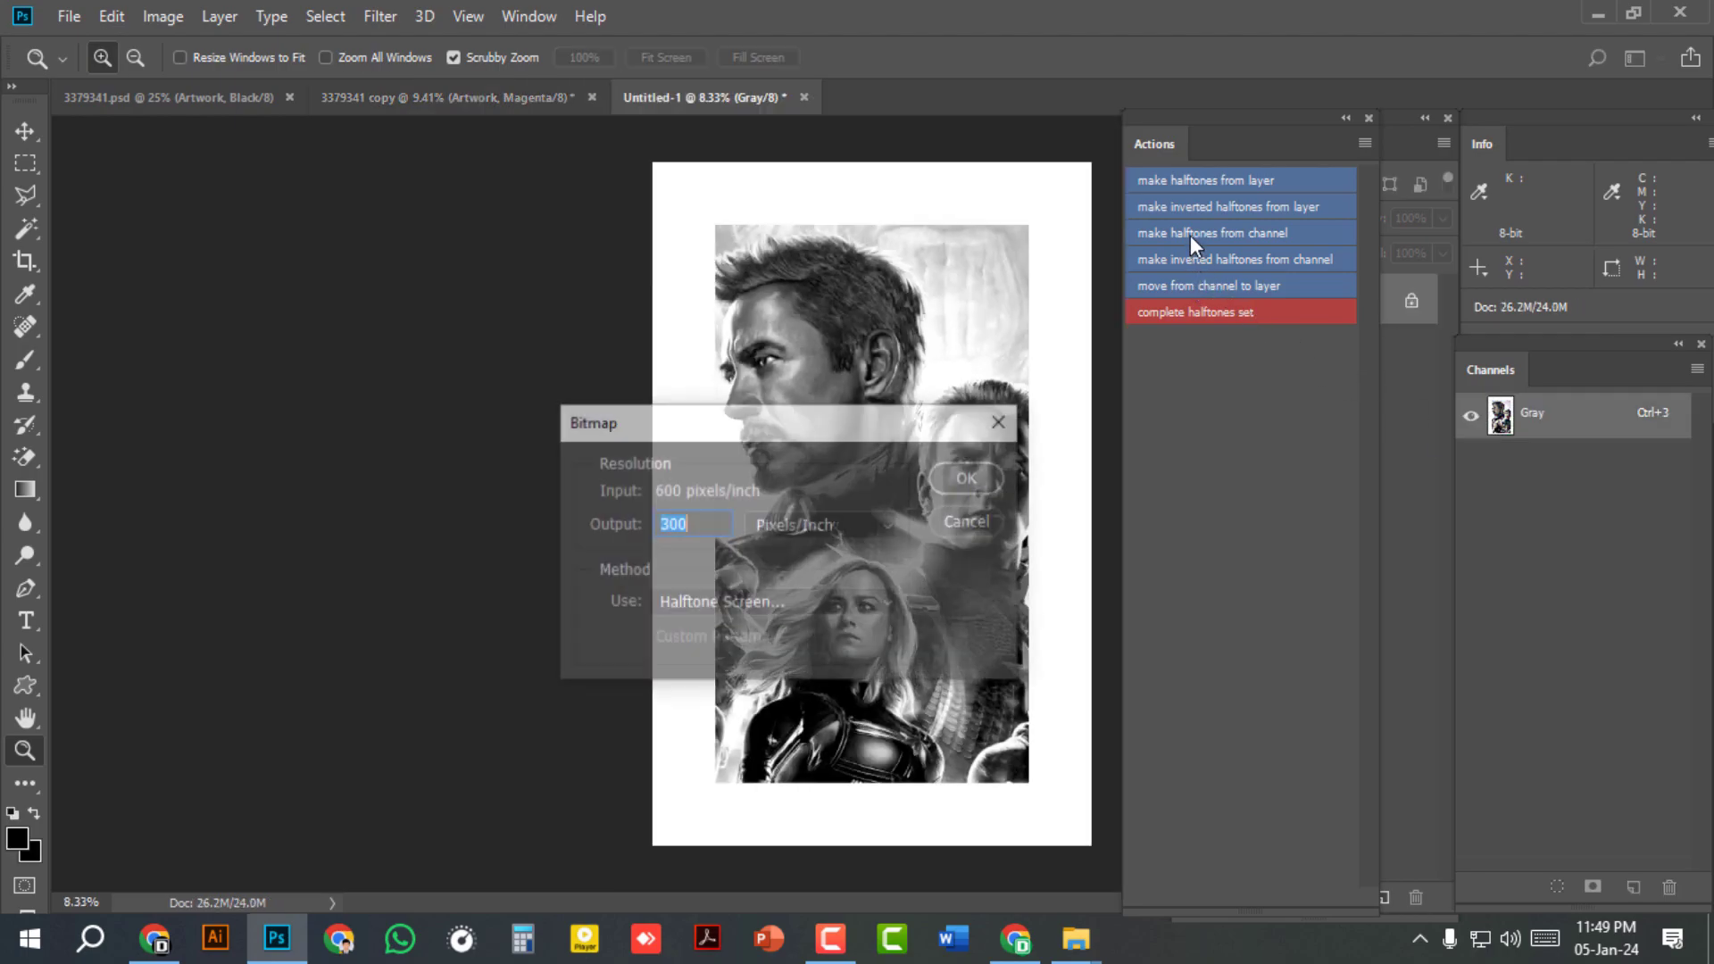
type("600")
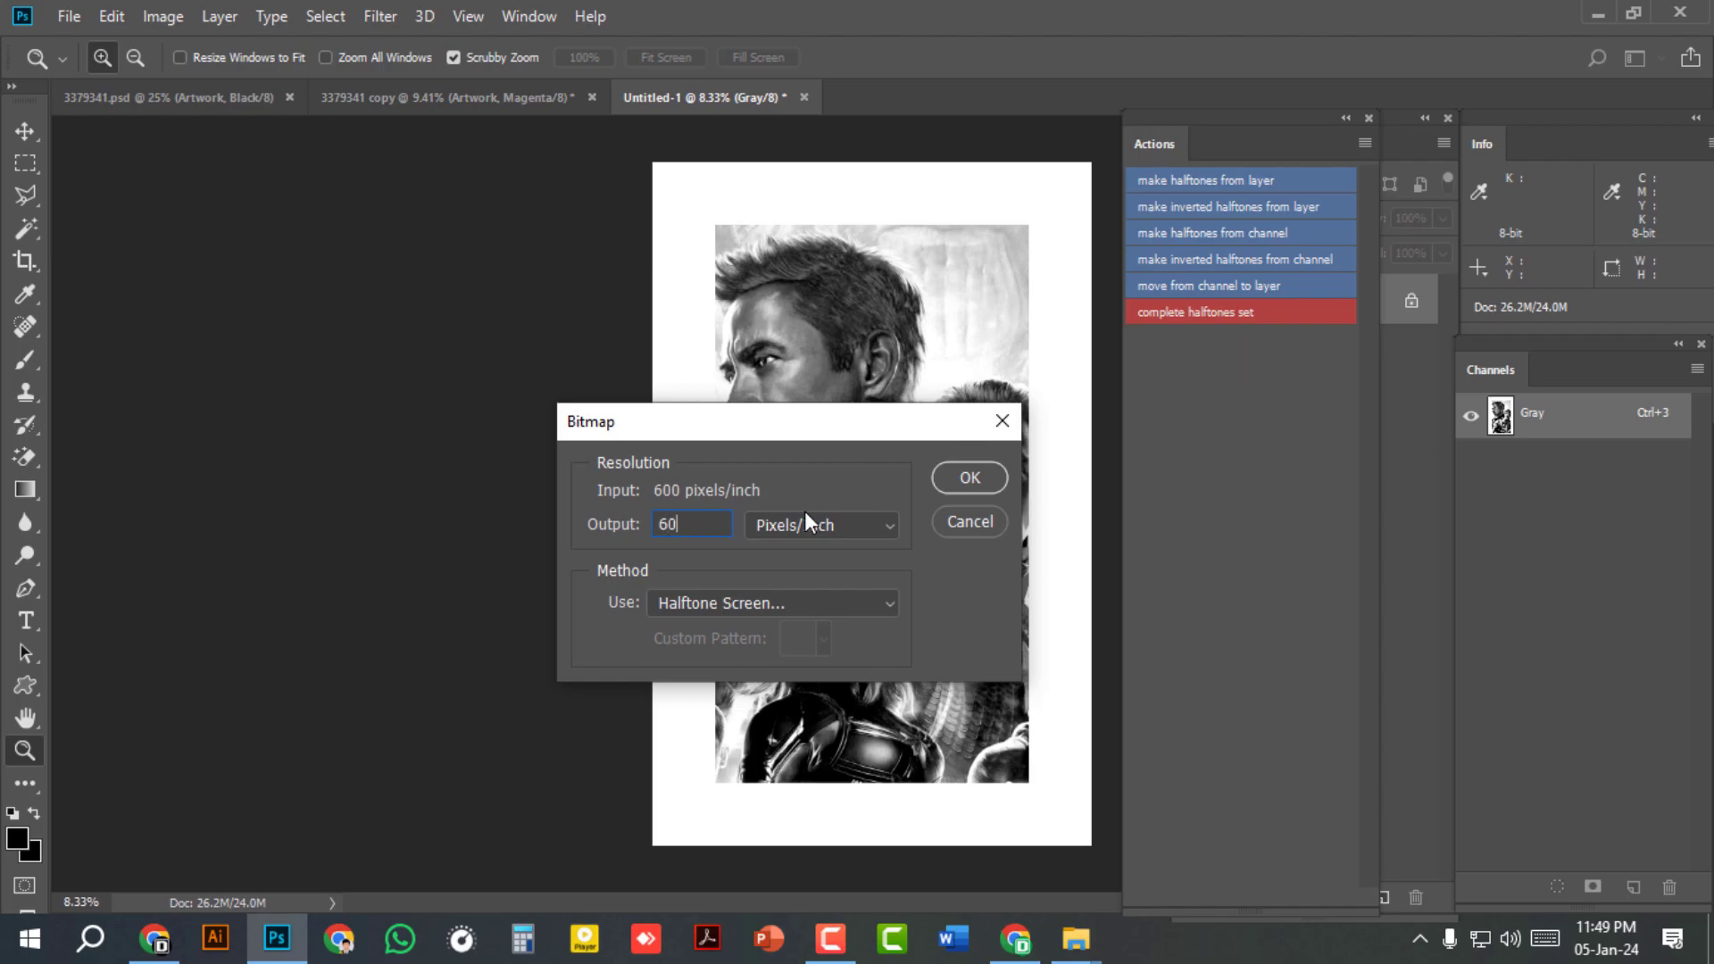
left_click(962, 479)
double_click(731, 314)
type("75")
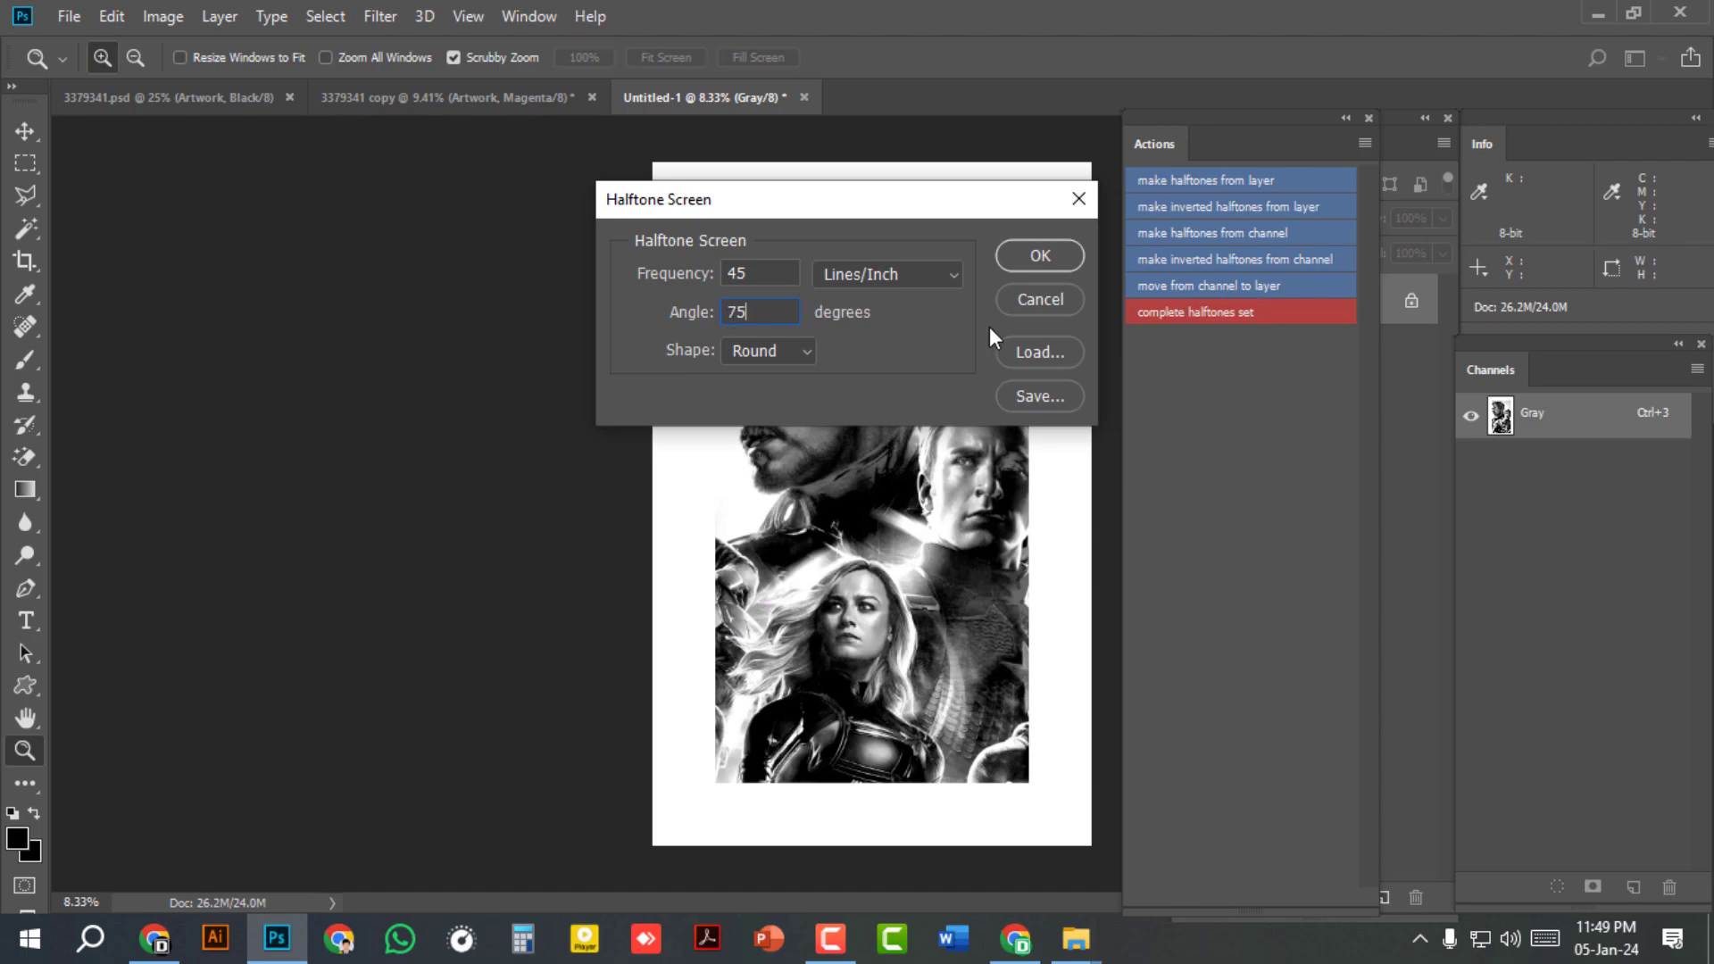
left_click(1039, 257)
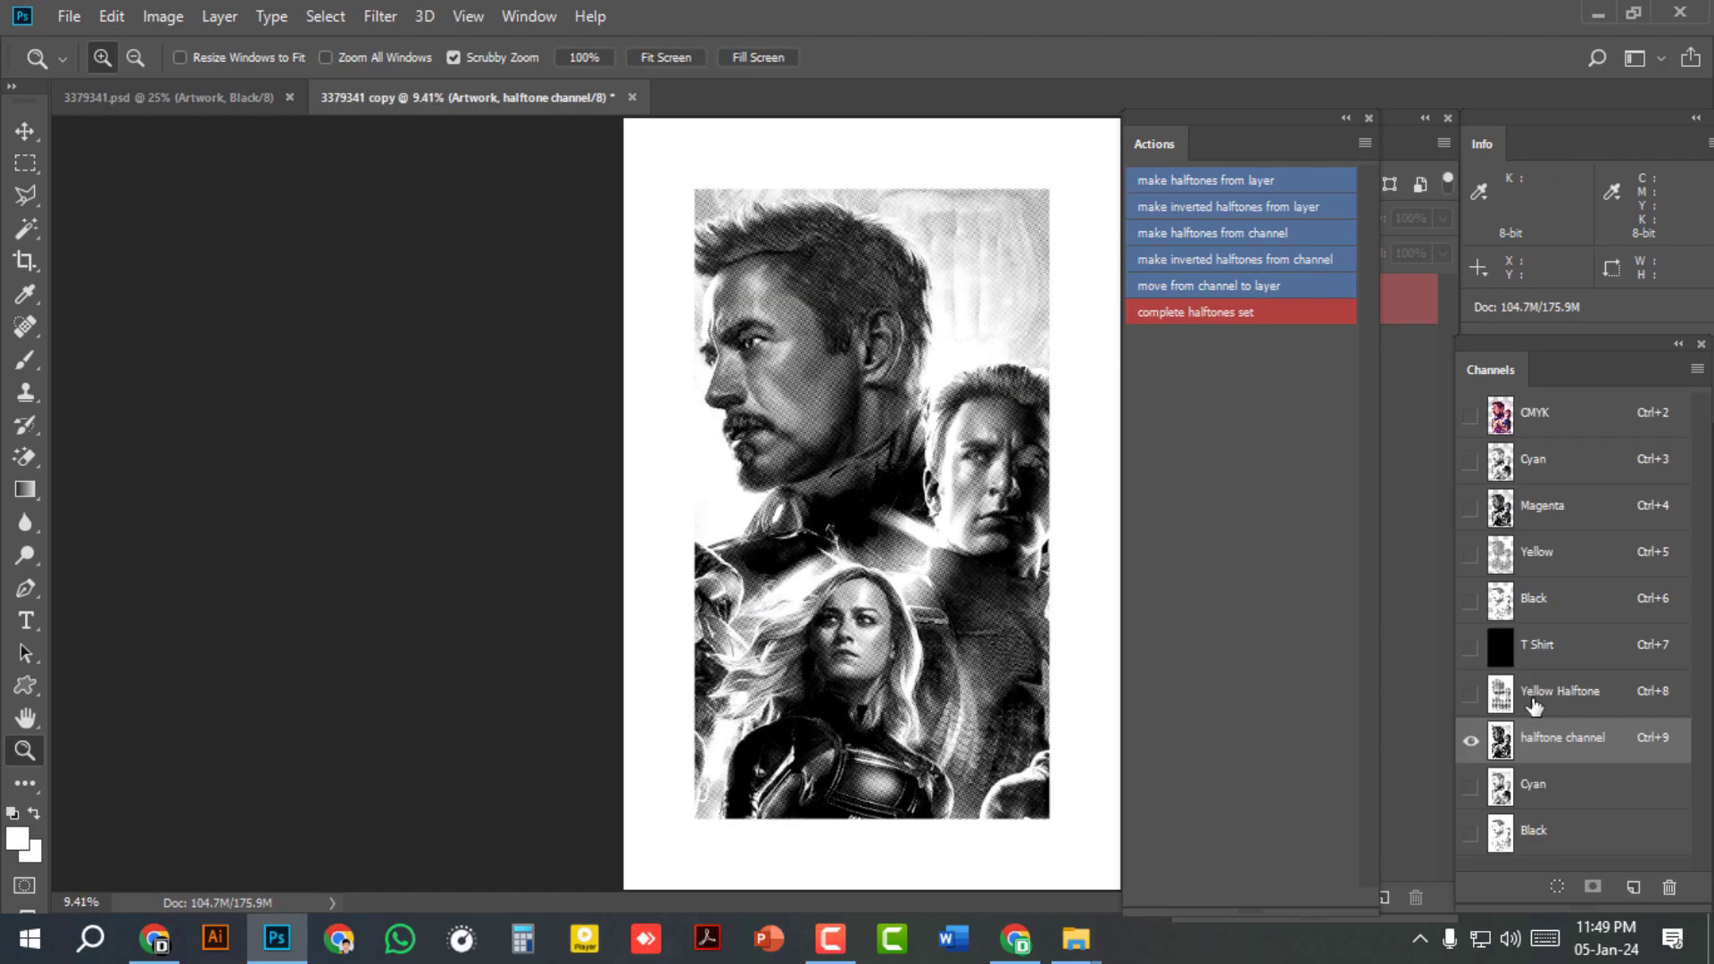
Step: Rename the converted magenta halftone channel as "Magenta Halftone"
double_click(1548, 740)
key("BackSpace")
type("Magenta Halftone")
key("Return")
Step: Run the make halftones from channel action on the Cyan spot channel with 600 pixels/inch output and a 15-degree screen angle
left_click(1572, 799)
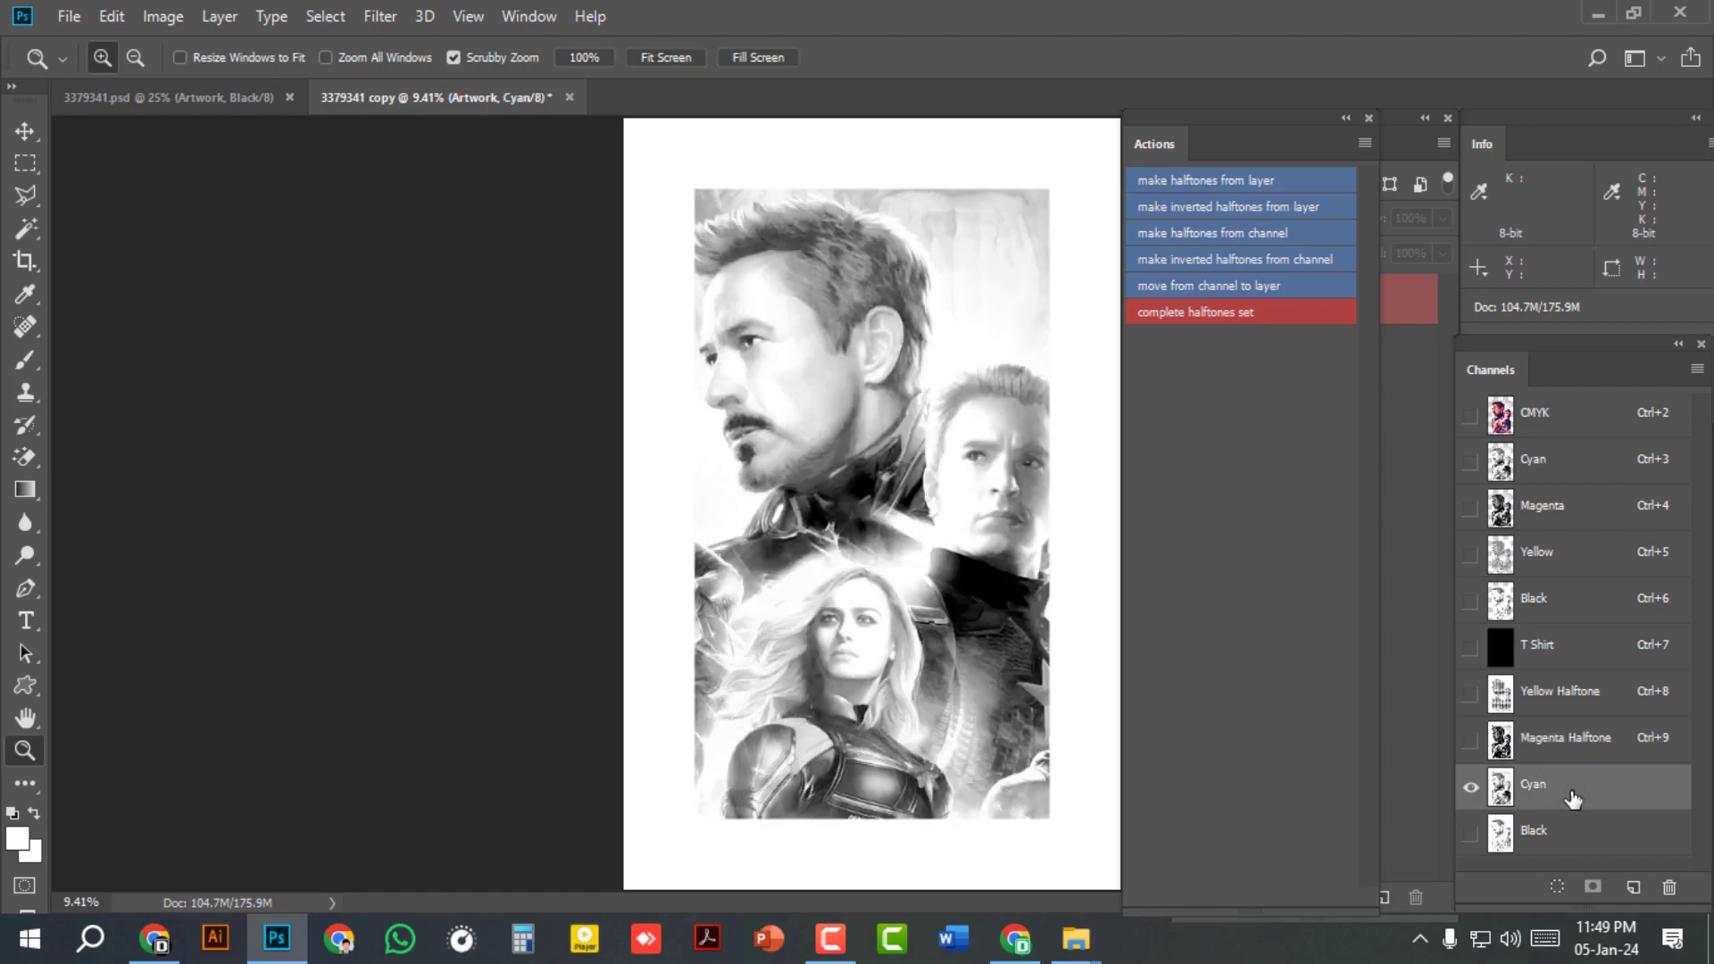
left_click(1191, 232)
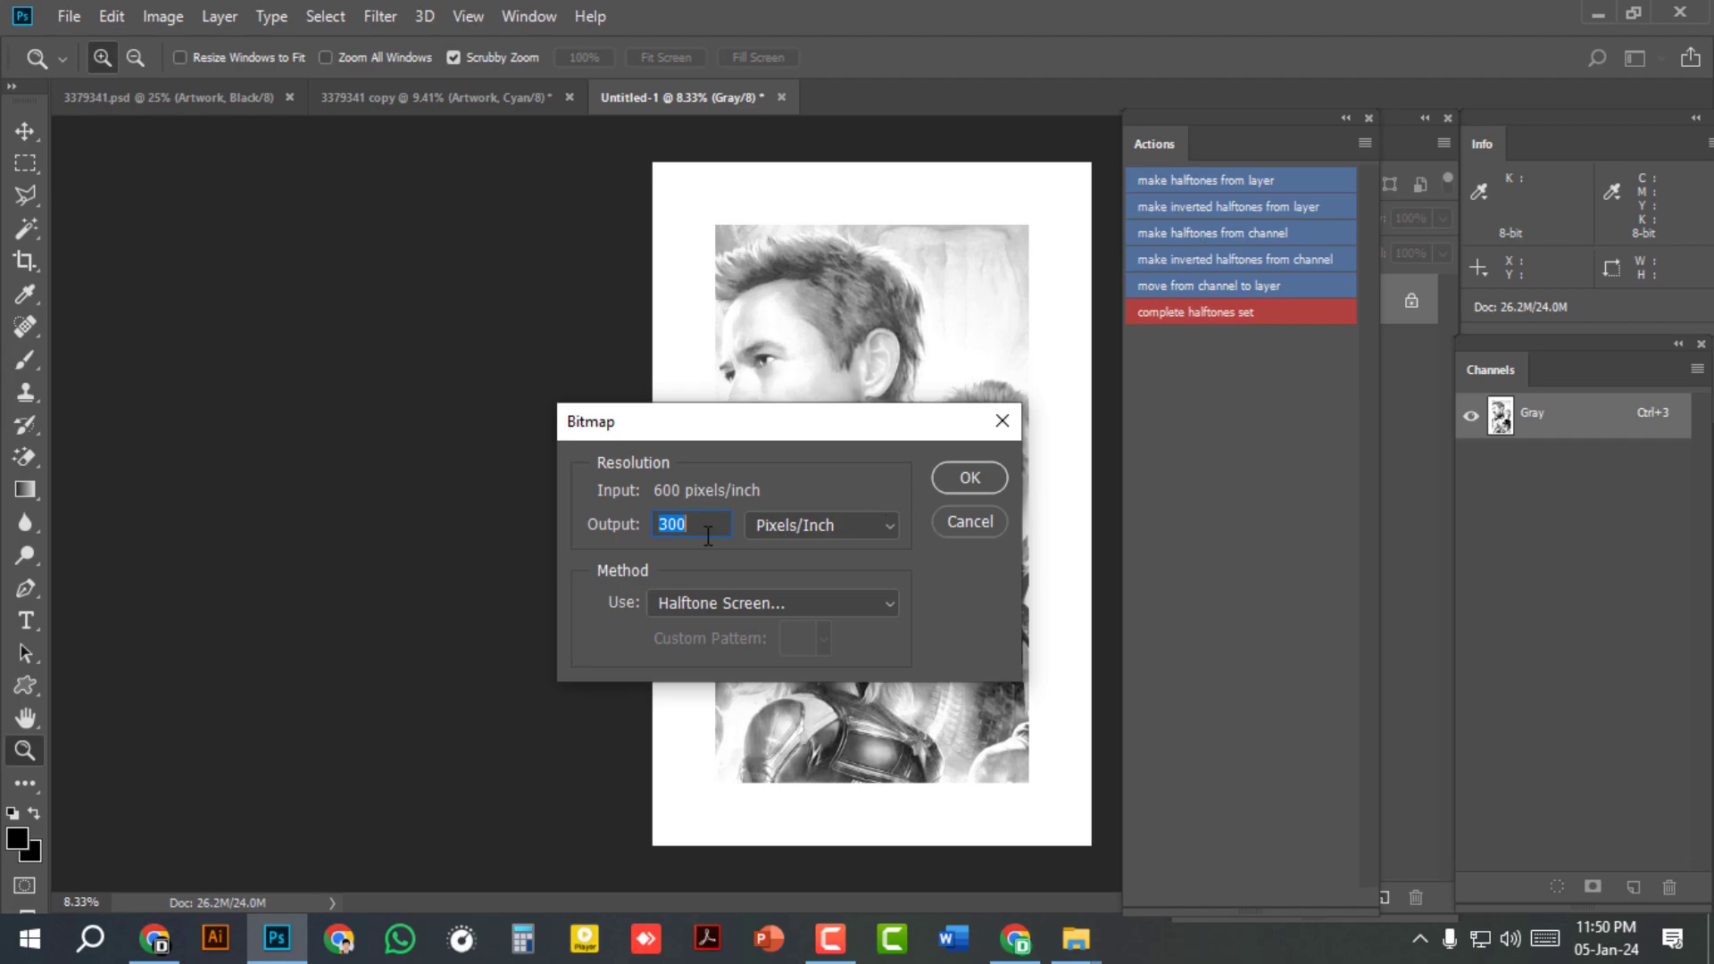
type("600")
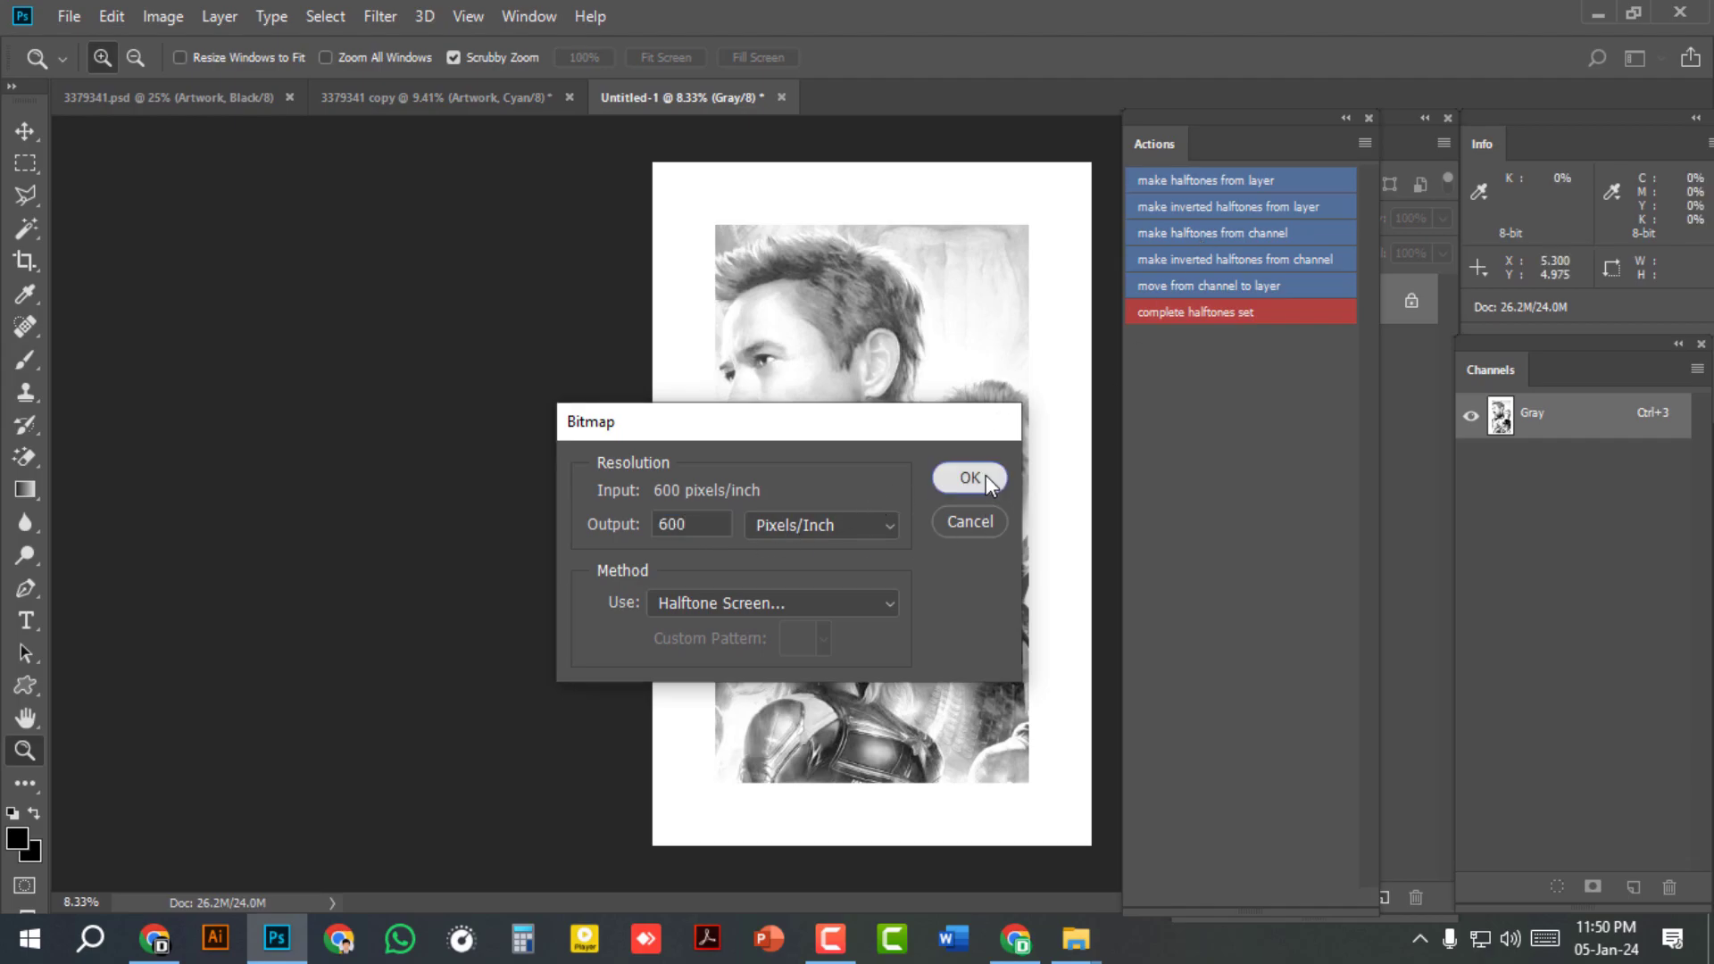
left_click(985, 477)
left_click(728, 317)
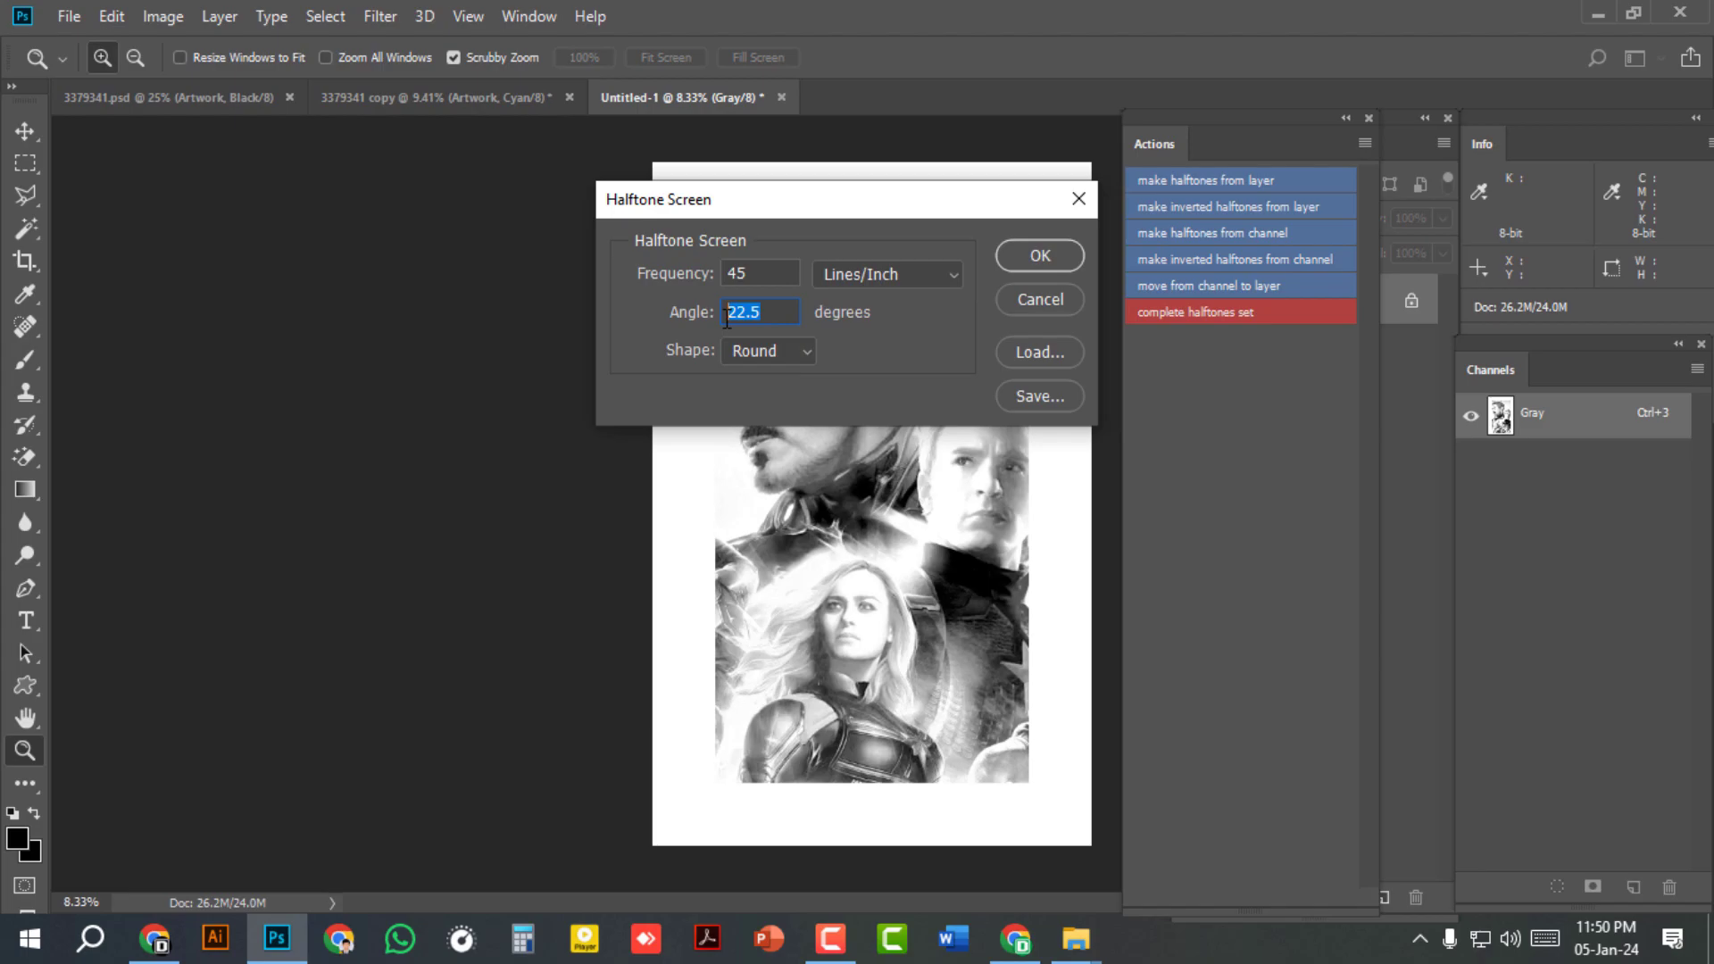
type("15")
left_click(1019, 260)
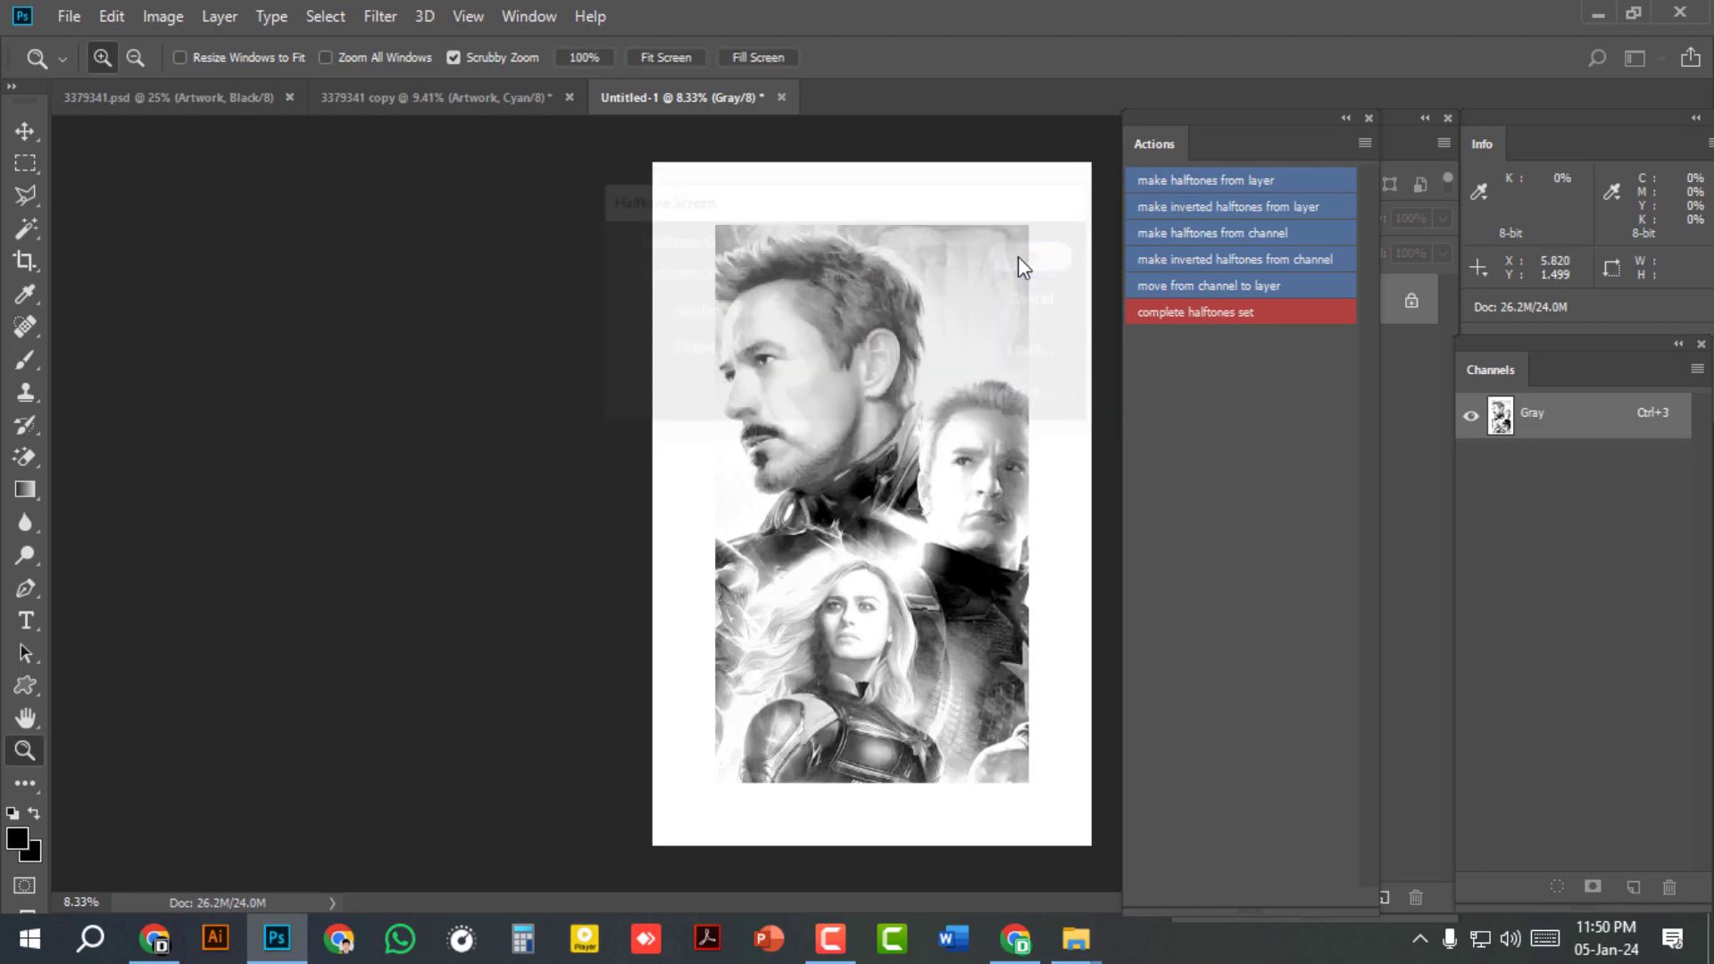
Step: Rename the converted cyan halftone channel as "Cyan halftone"
double_click(1541, 791)
type("C")
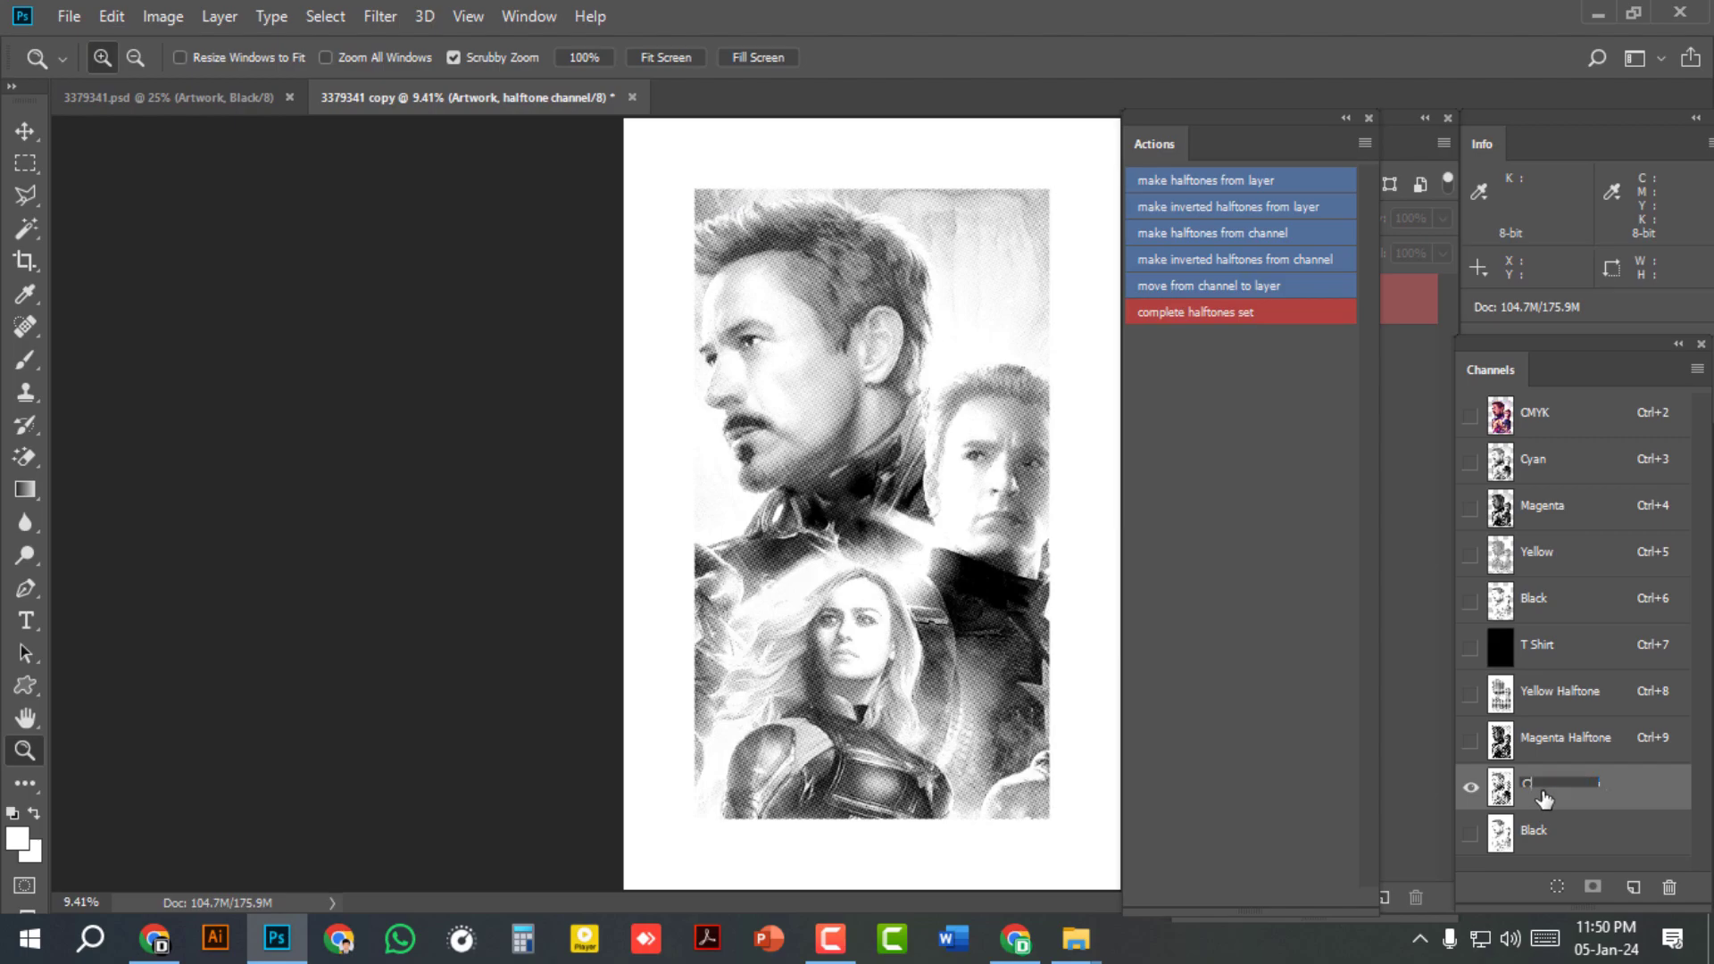
type("yan Halftone")
key("Return")
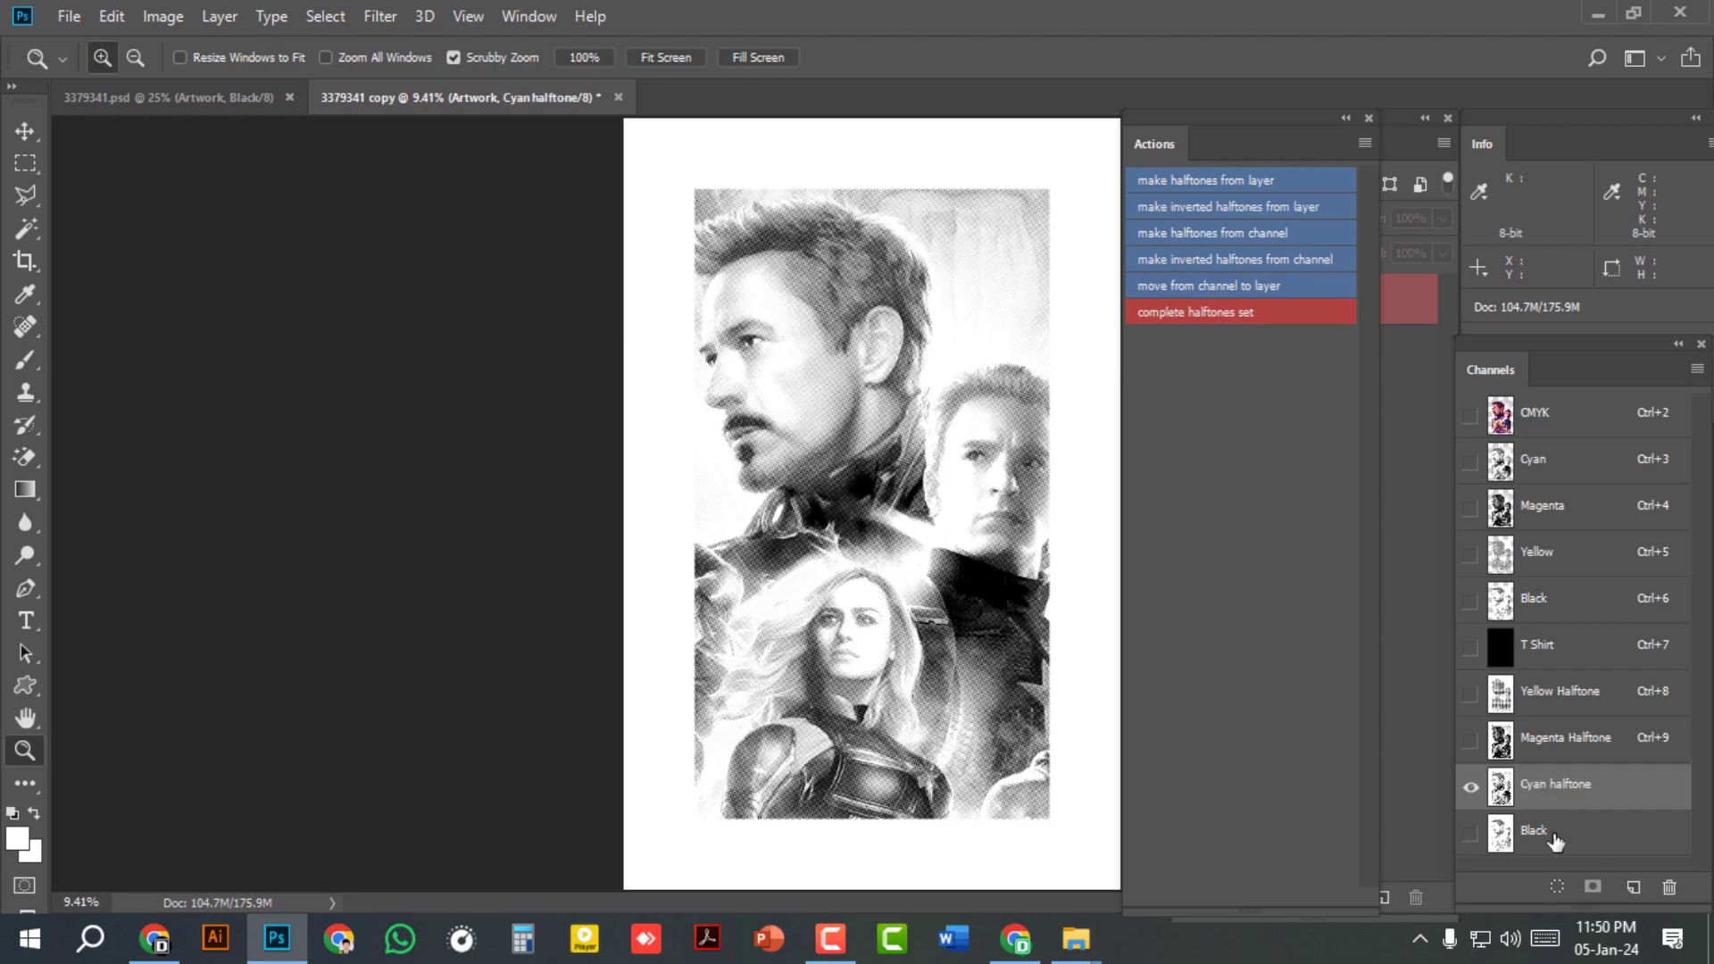
Step: Run the make halftones from channel action on the Black spot channel with 600 pixels/inch output and a 45-degree screen angle
left_click(1555, 839)
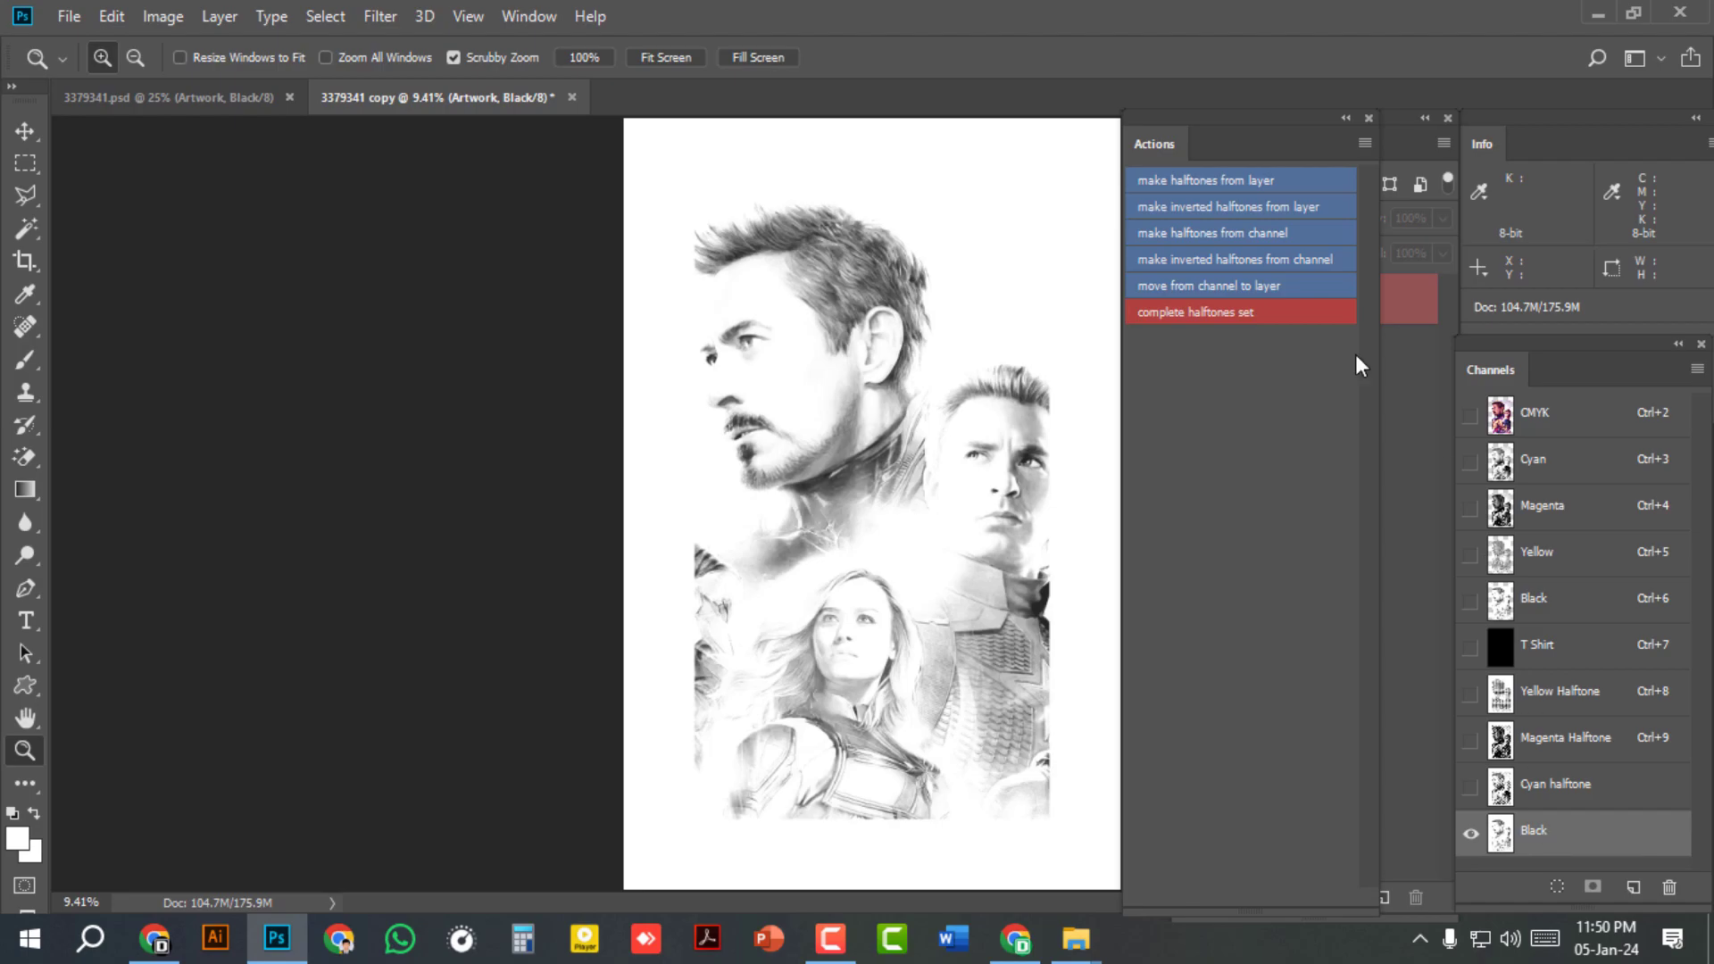
left_click(1202, 236)
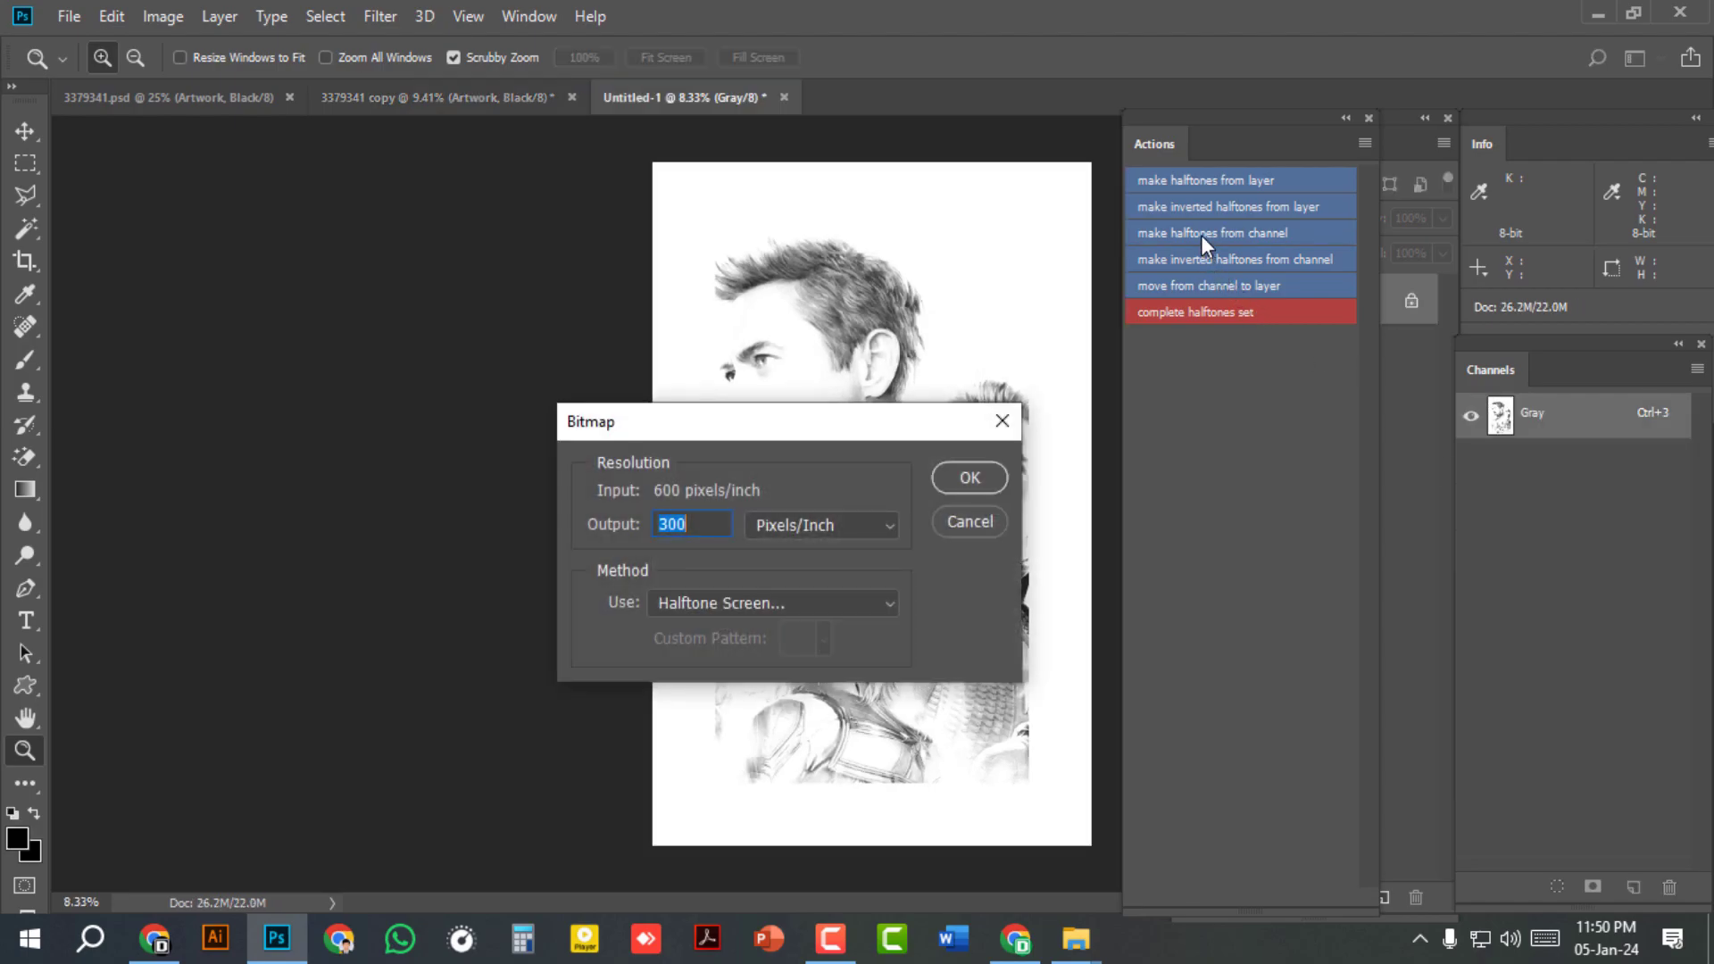
type("600")
left_click(965, 477)
left_click(729, 314)
type("45")
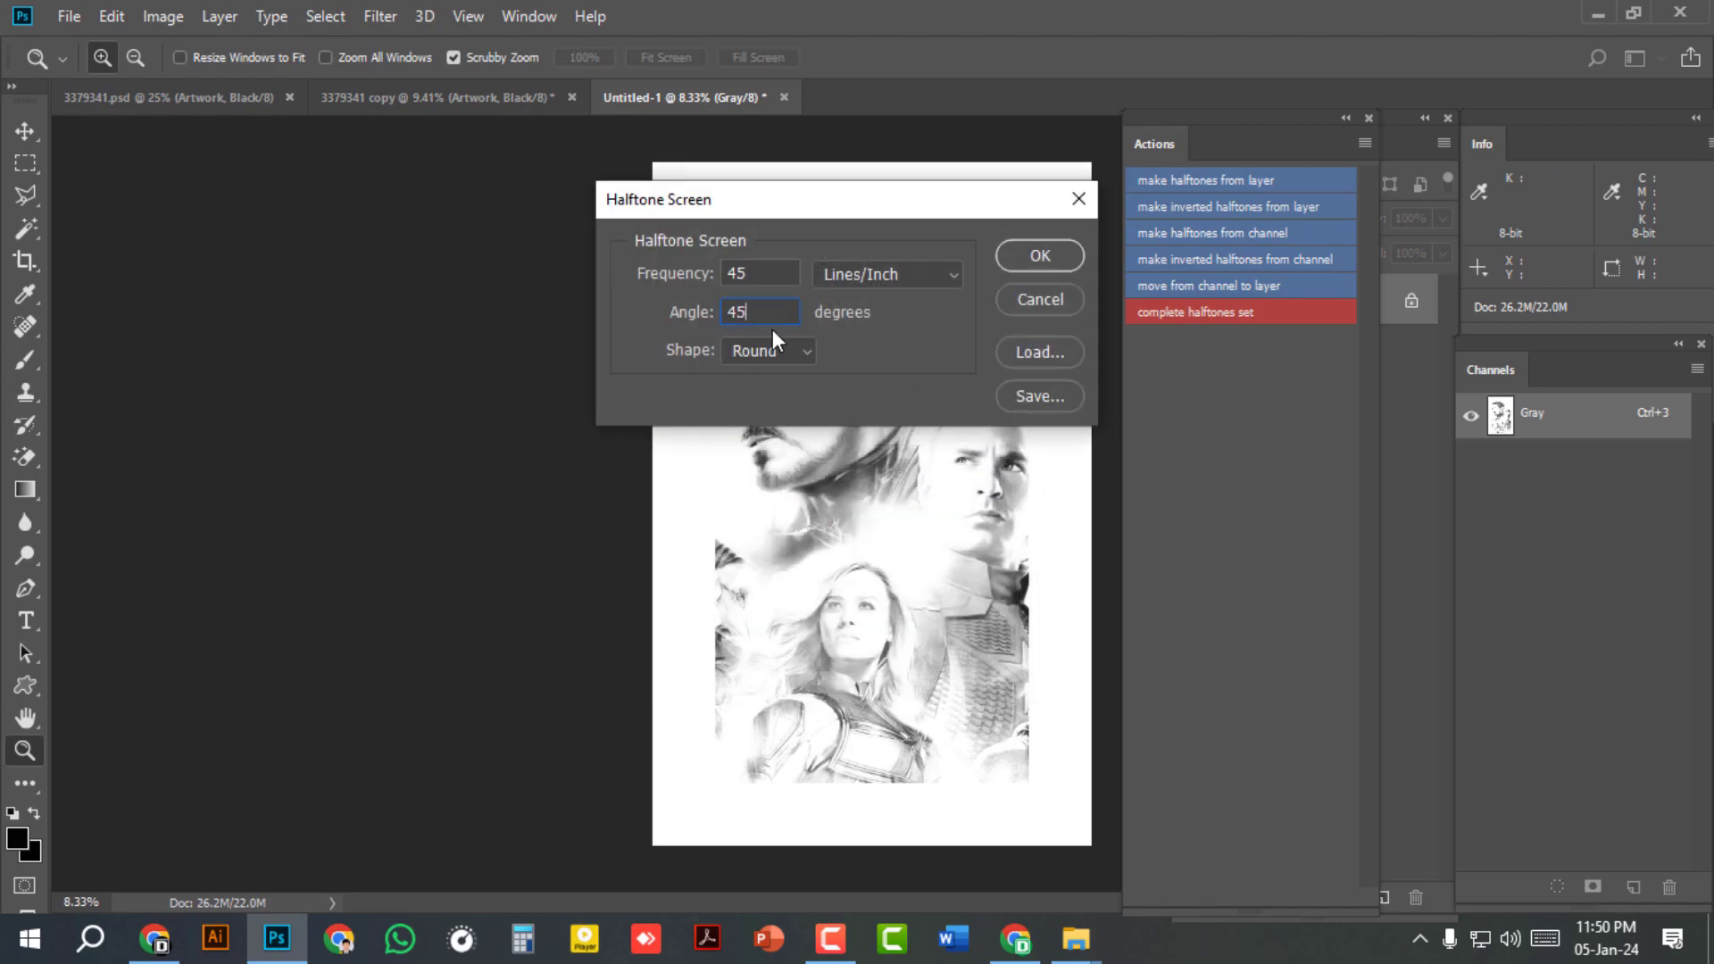
left_click(1027, 261)
Step: Rename the converted black halftone channel as "Black Halftone"
double_click(1547, 833)
type("Blac")
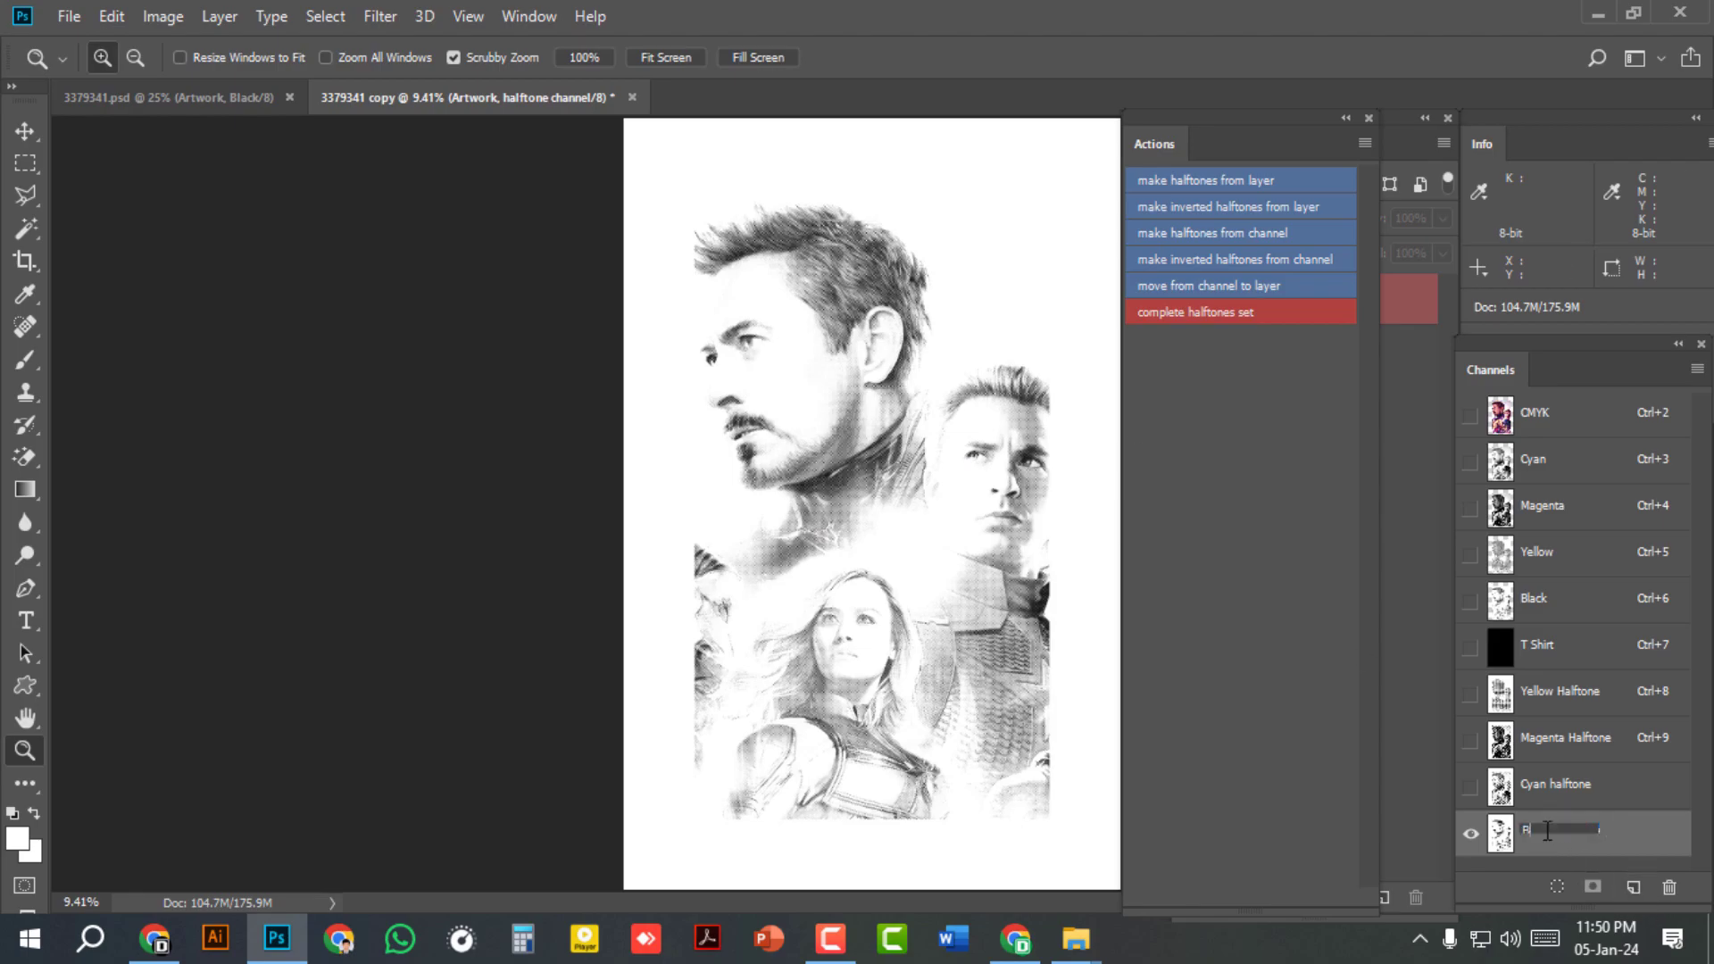
type("k Halftone")
key("Return")
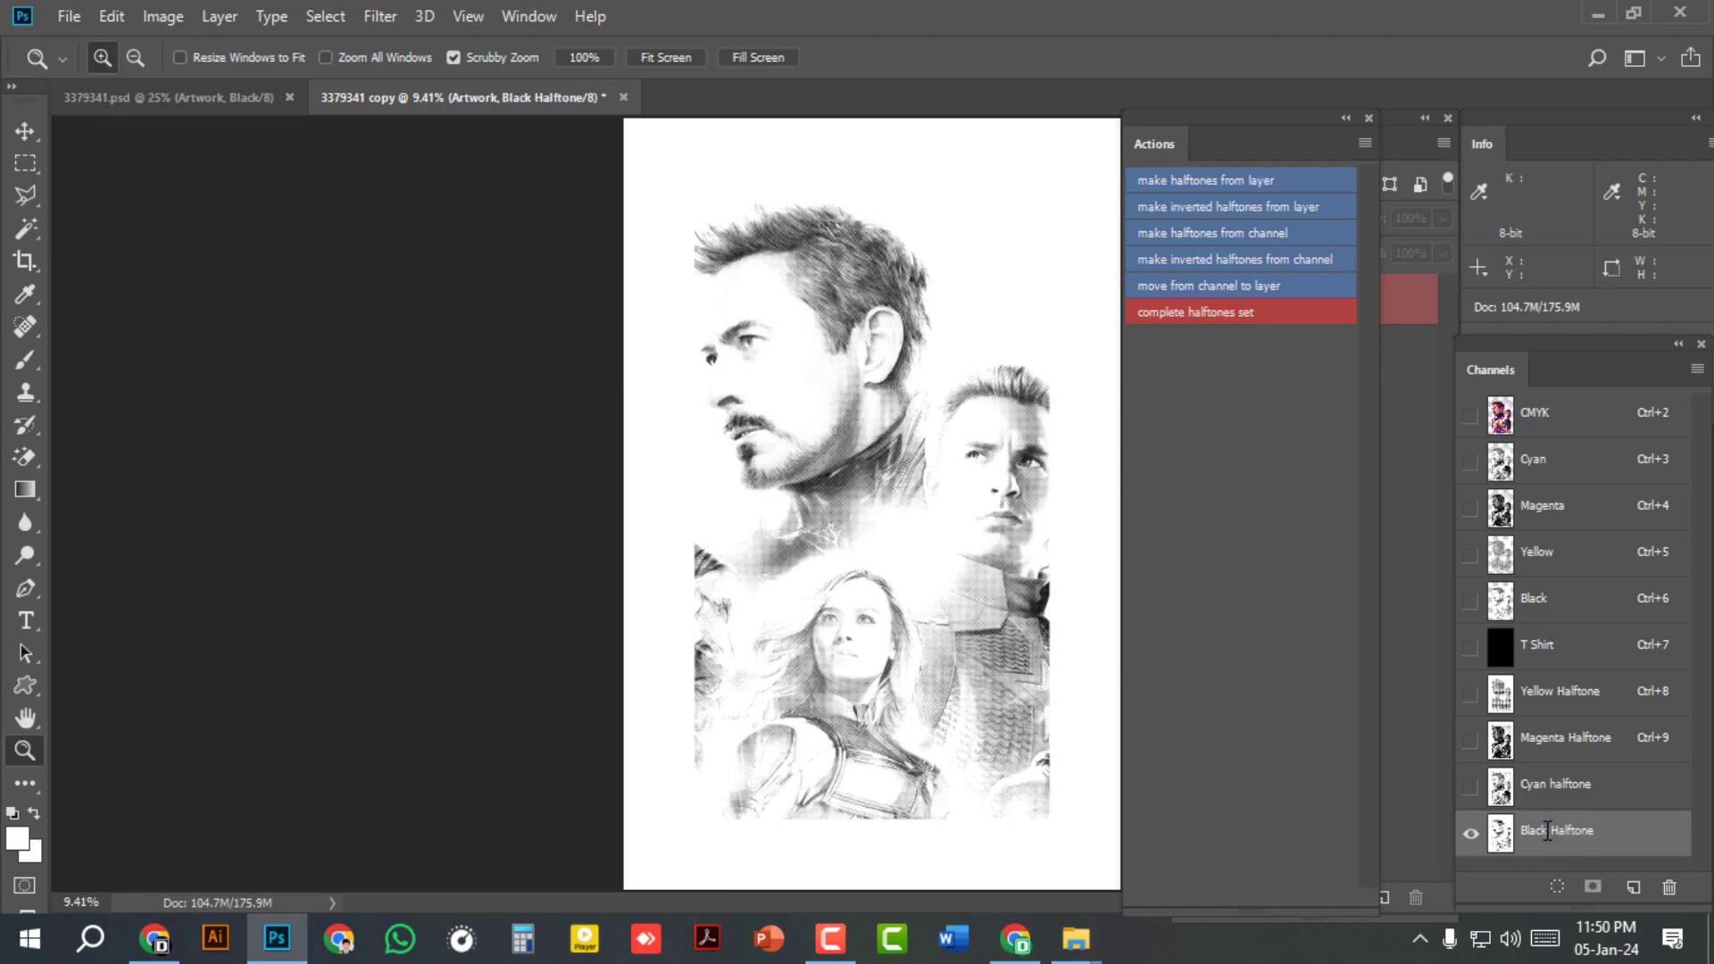
Step: Show the Yellow, Magenta and Cyan halftone channels and the T Shirt channel together with Black Halftone
left_click(1470, 694)
left_click(1471, 740)
left_click(1471, 787)
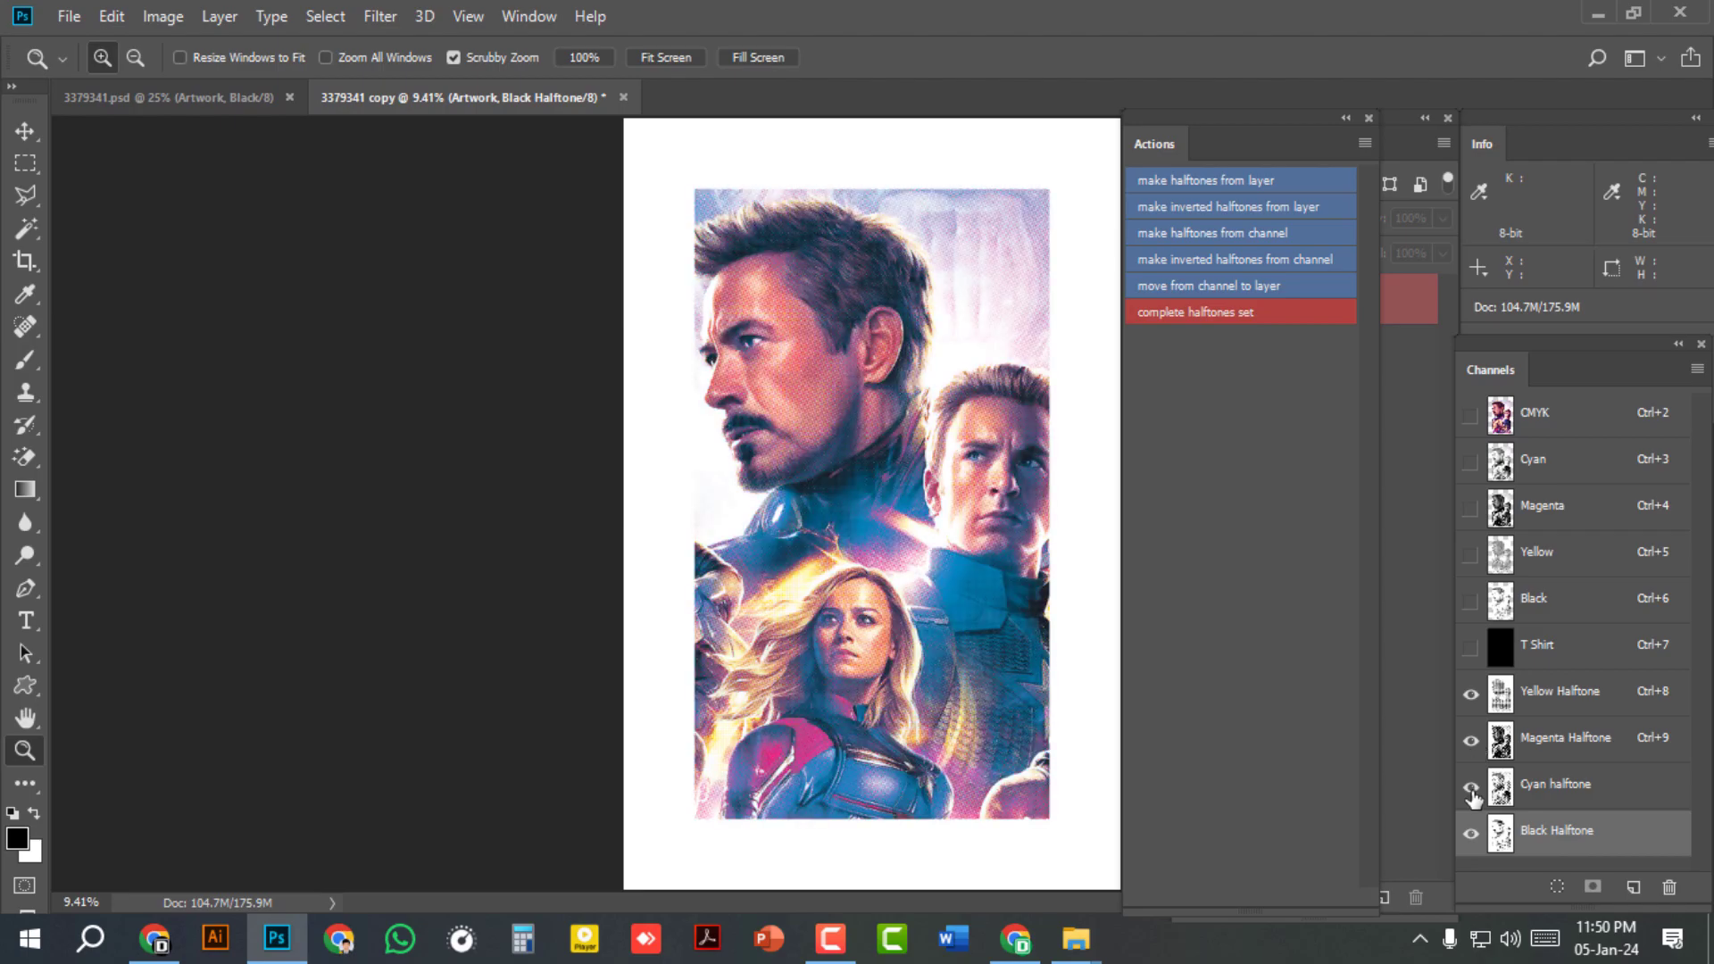
left_click(1470, 649)
Step: Examine the combined halftone dot pattern up close around the blonde heroine and across the whole poster
left_click(999, 719)
left_click(999, 719)
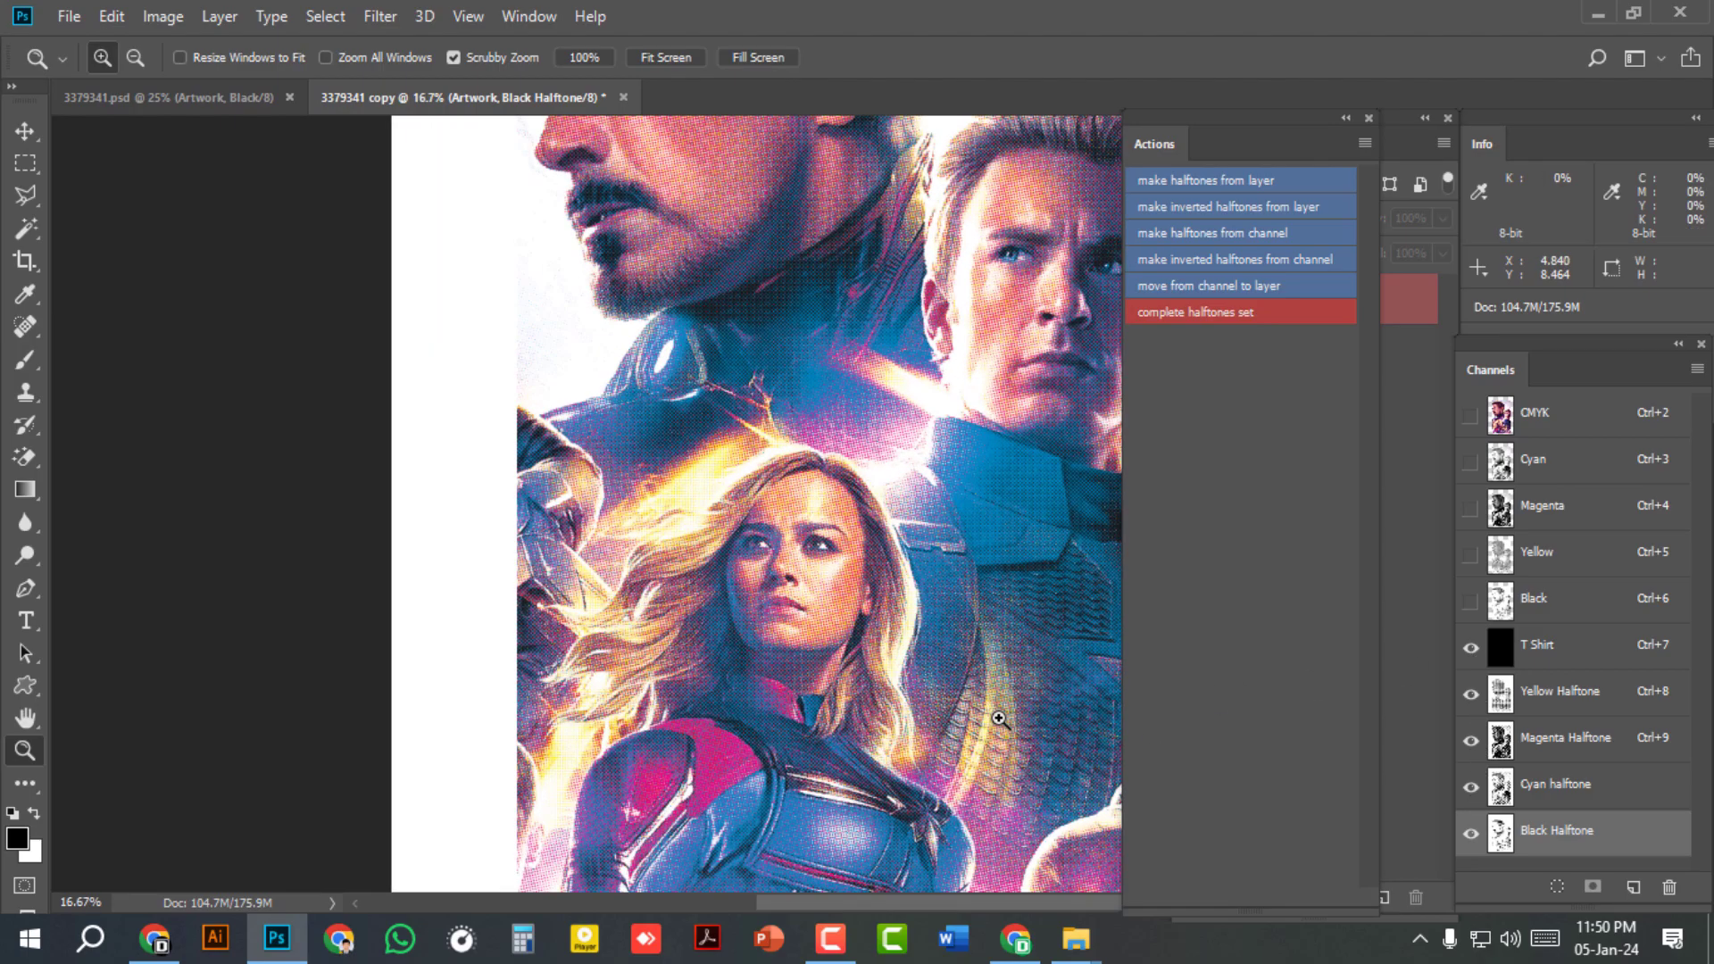
left_click(999, 719)
left_click(999, 720)
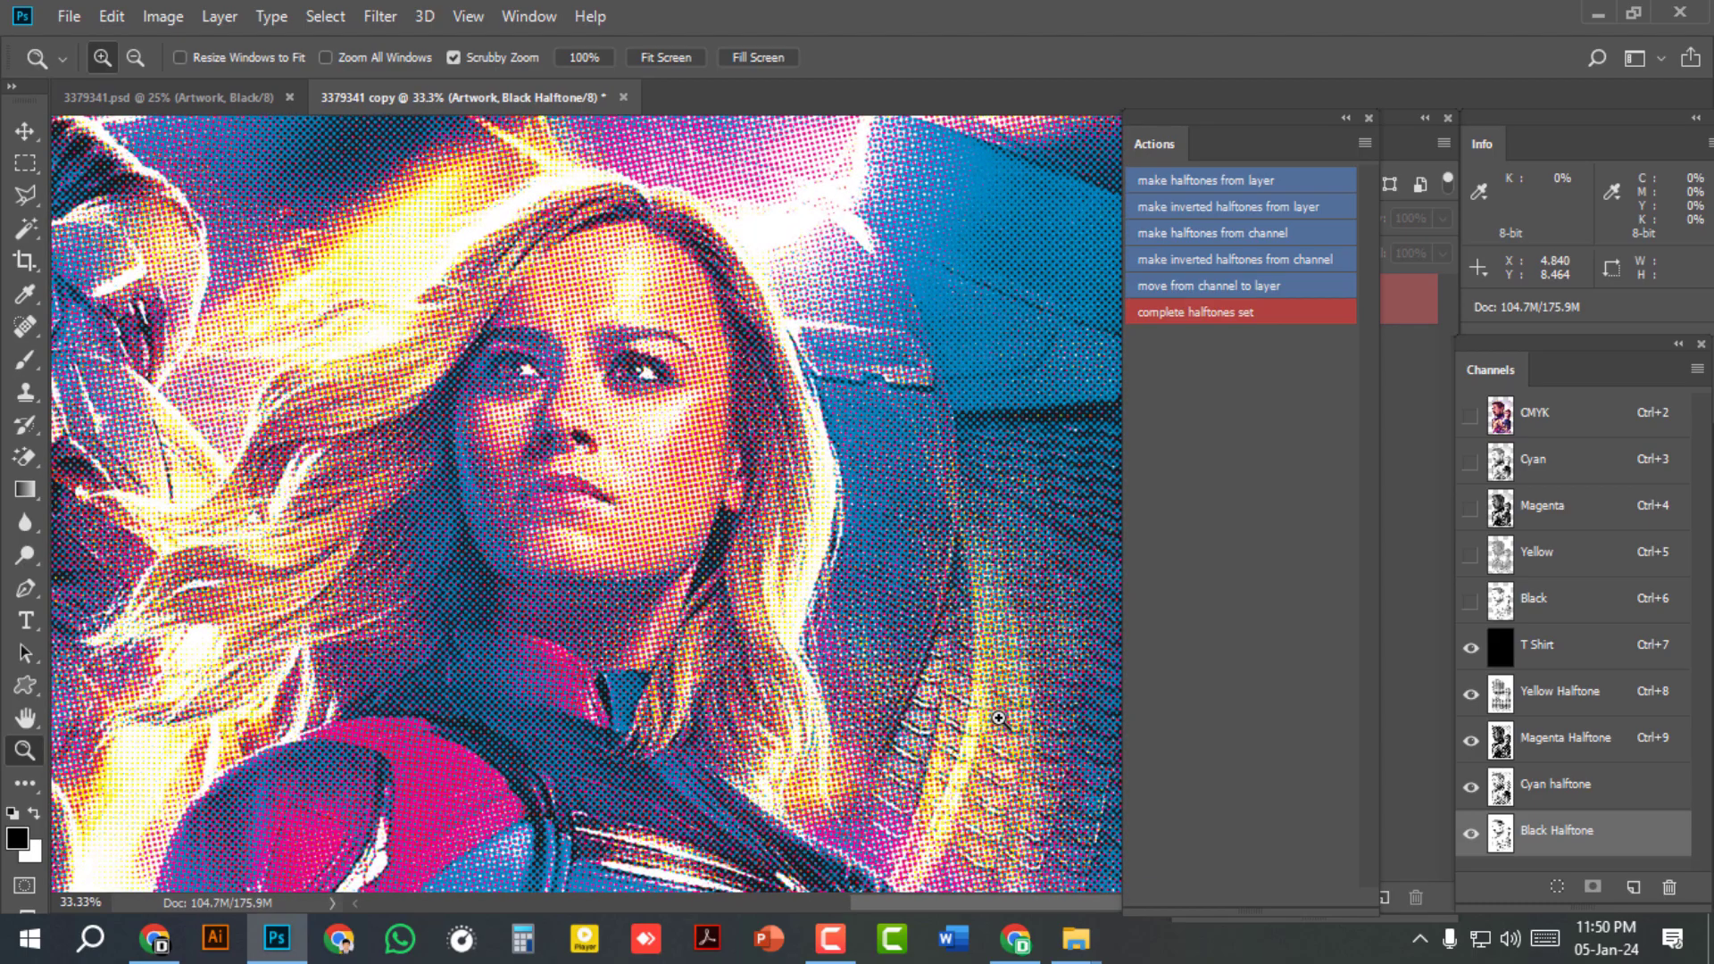
left_click(999, 720, "alt")
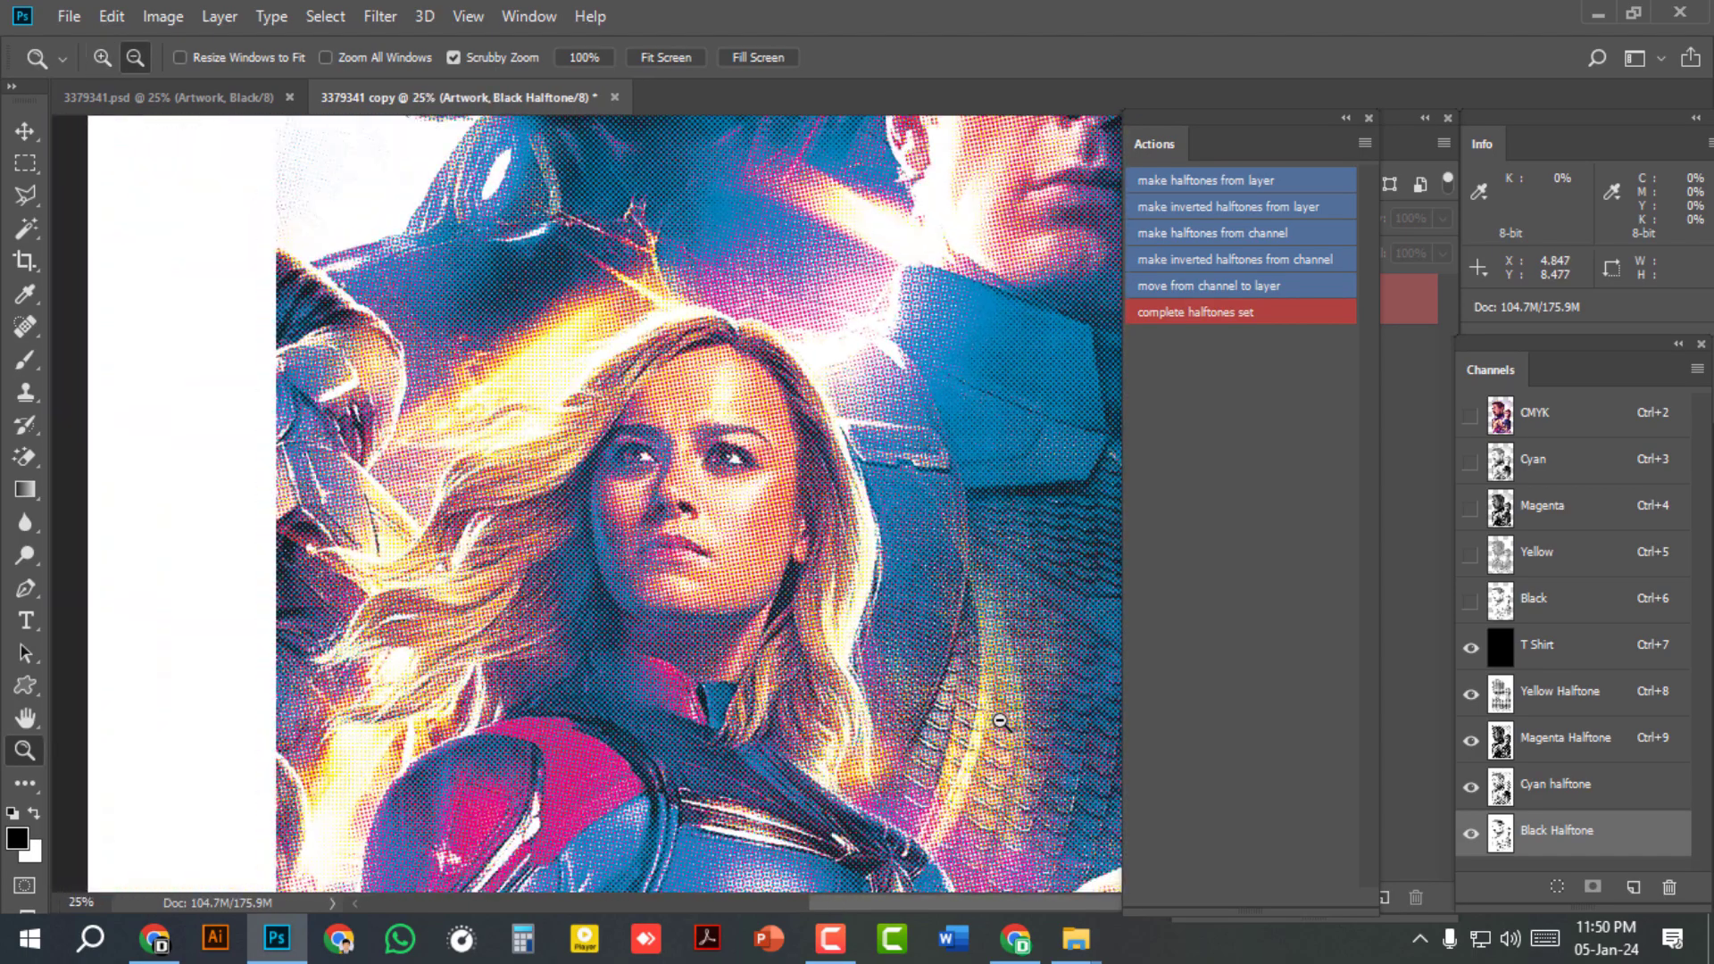
left_click(999, 719, "alt")
left_click(1000, 721, "alt")
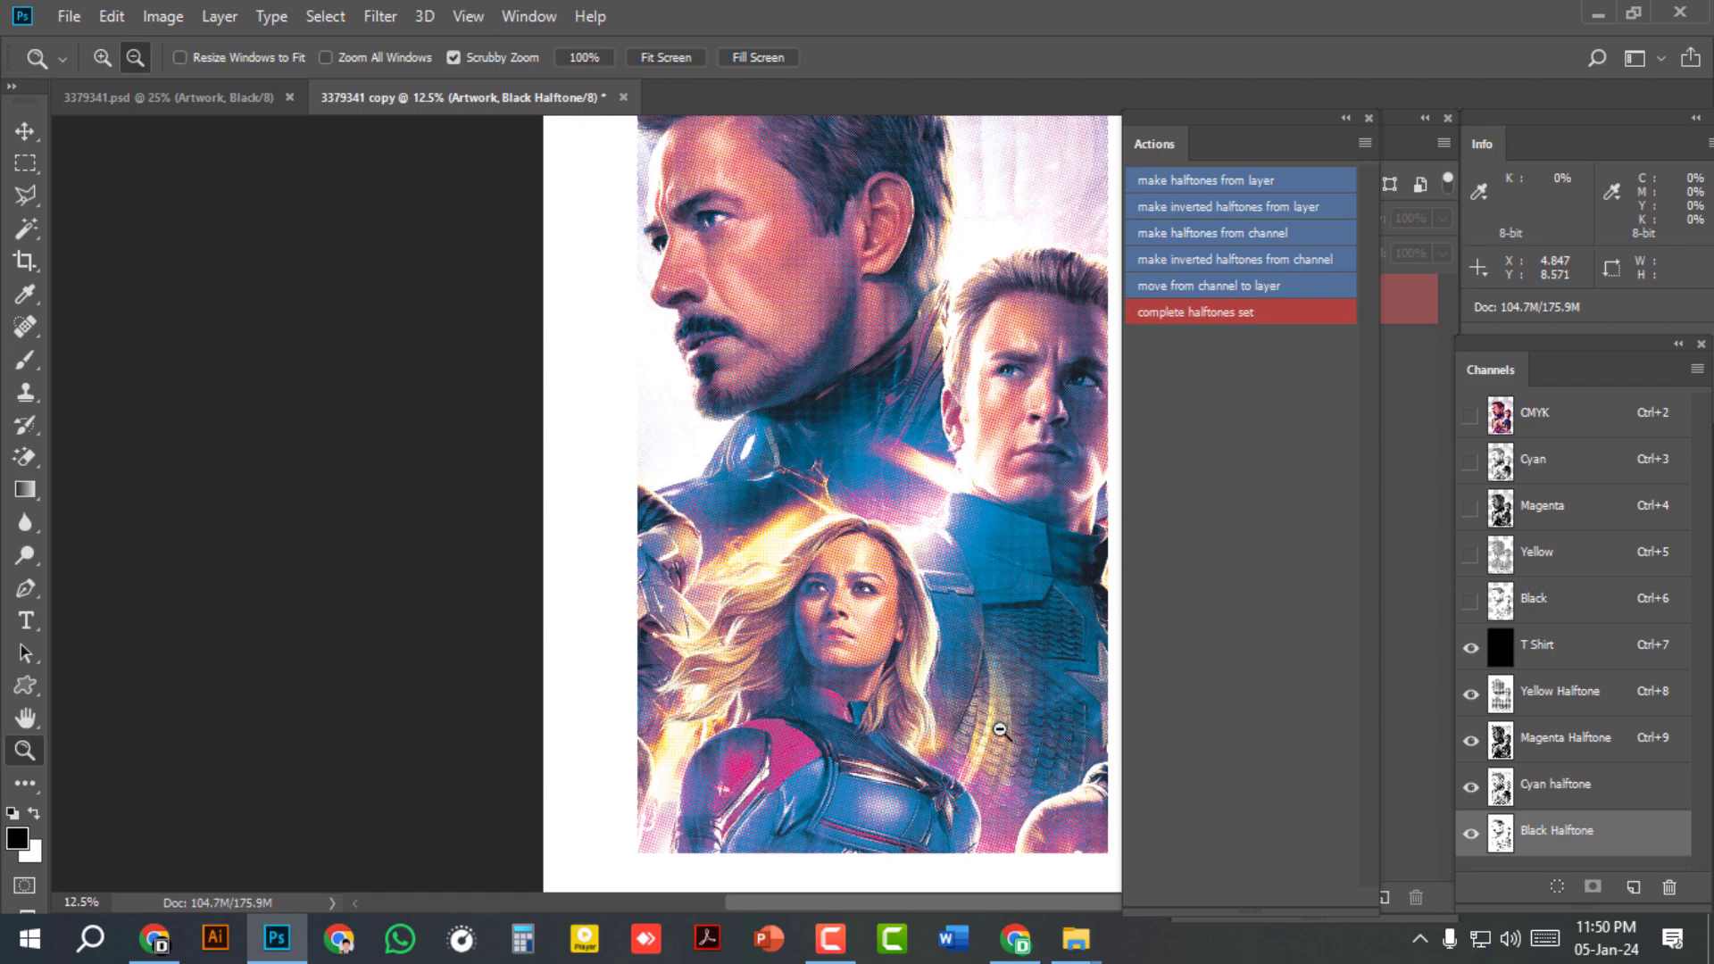
left_click(1000, 721, "alt")
scroll(988, 725, "up", 3)
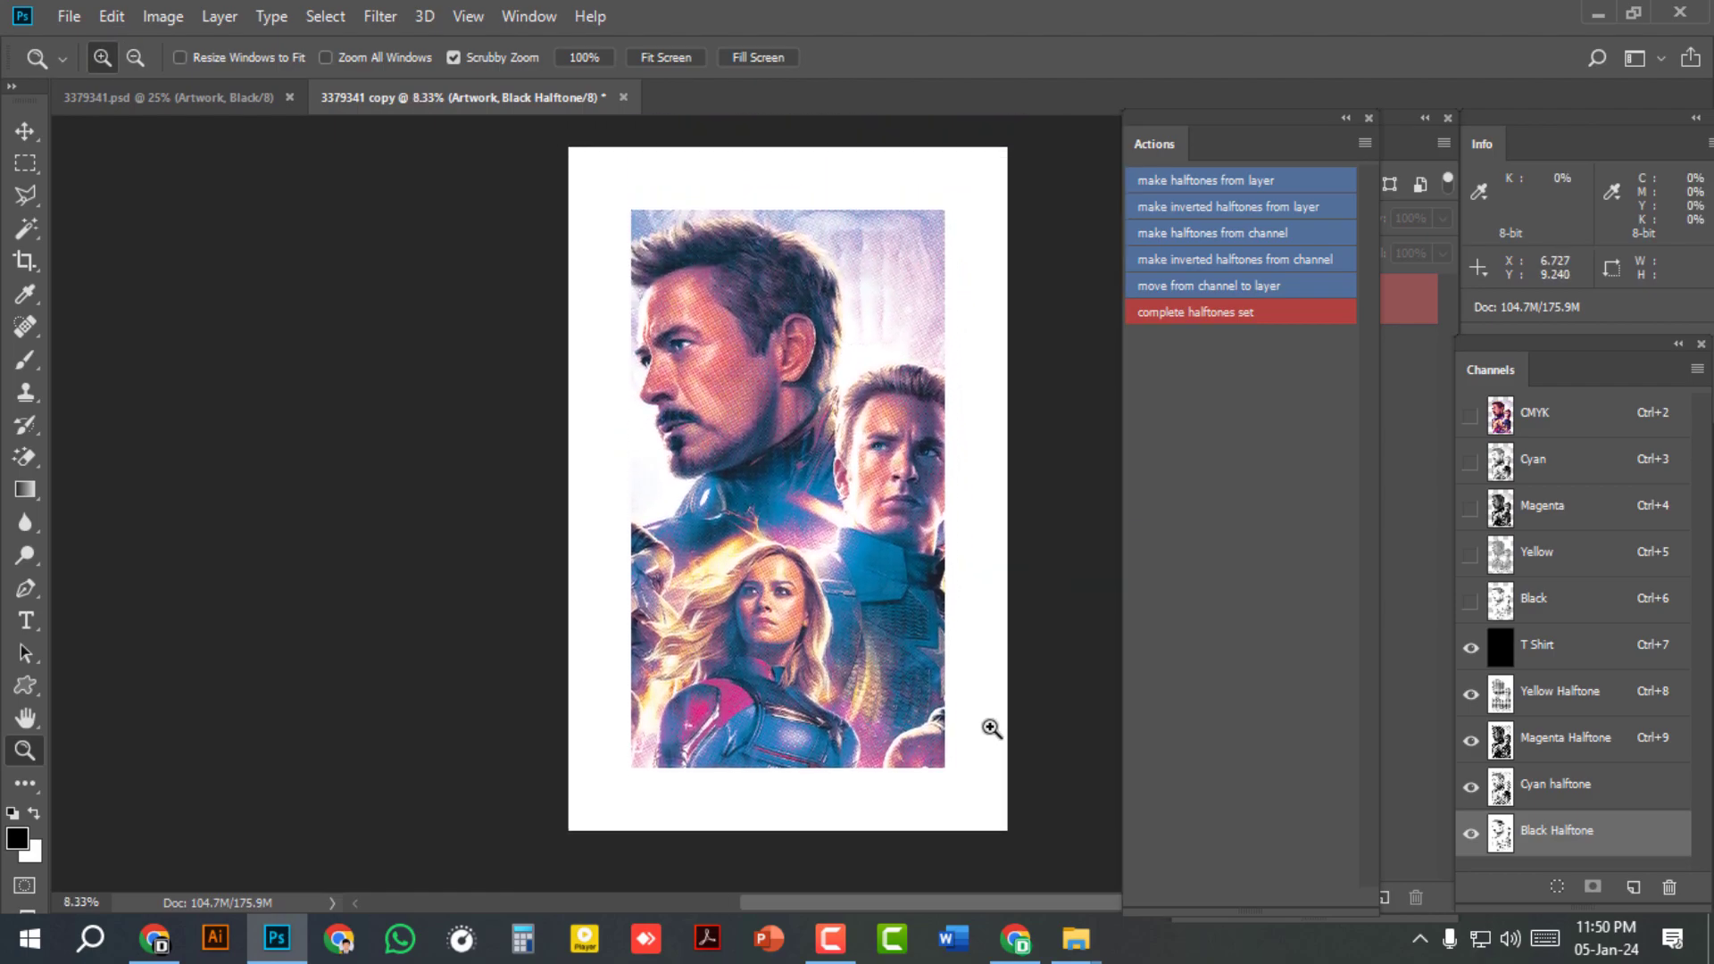
scroll(991, 729, "up", 1)
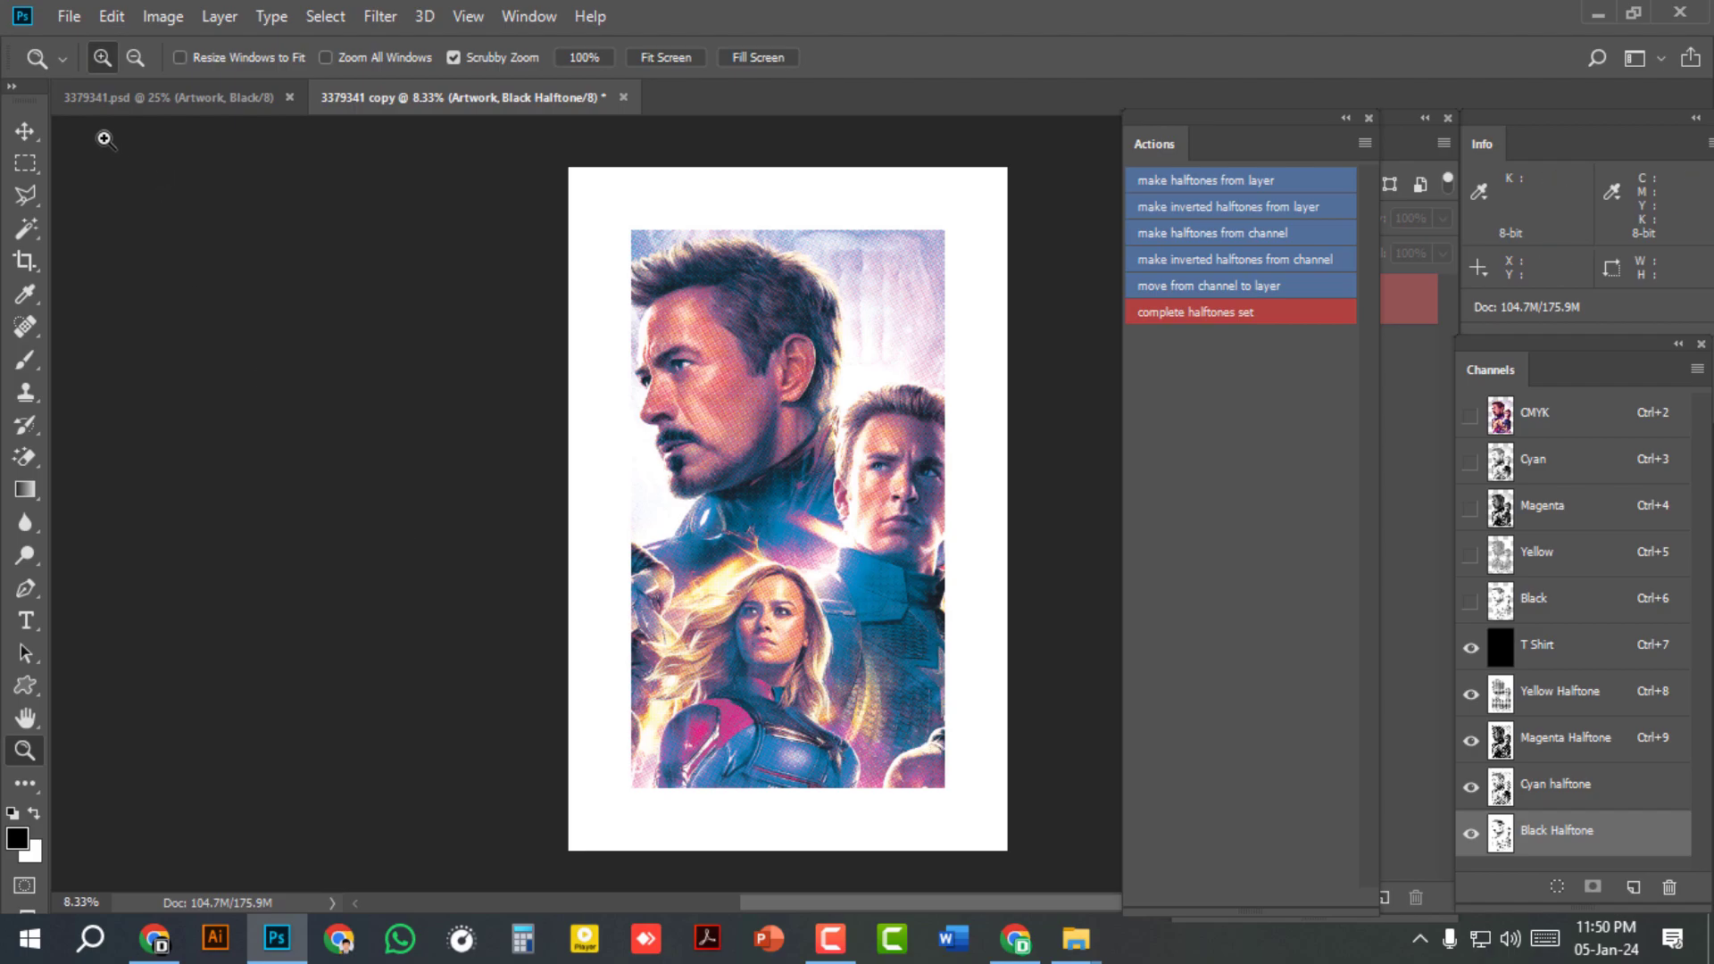
Step: Duplicate the halftoned image as a new document named "3379341 copy 2"
left_click(71, 18)
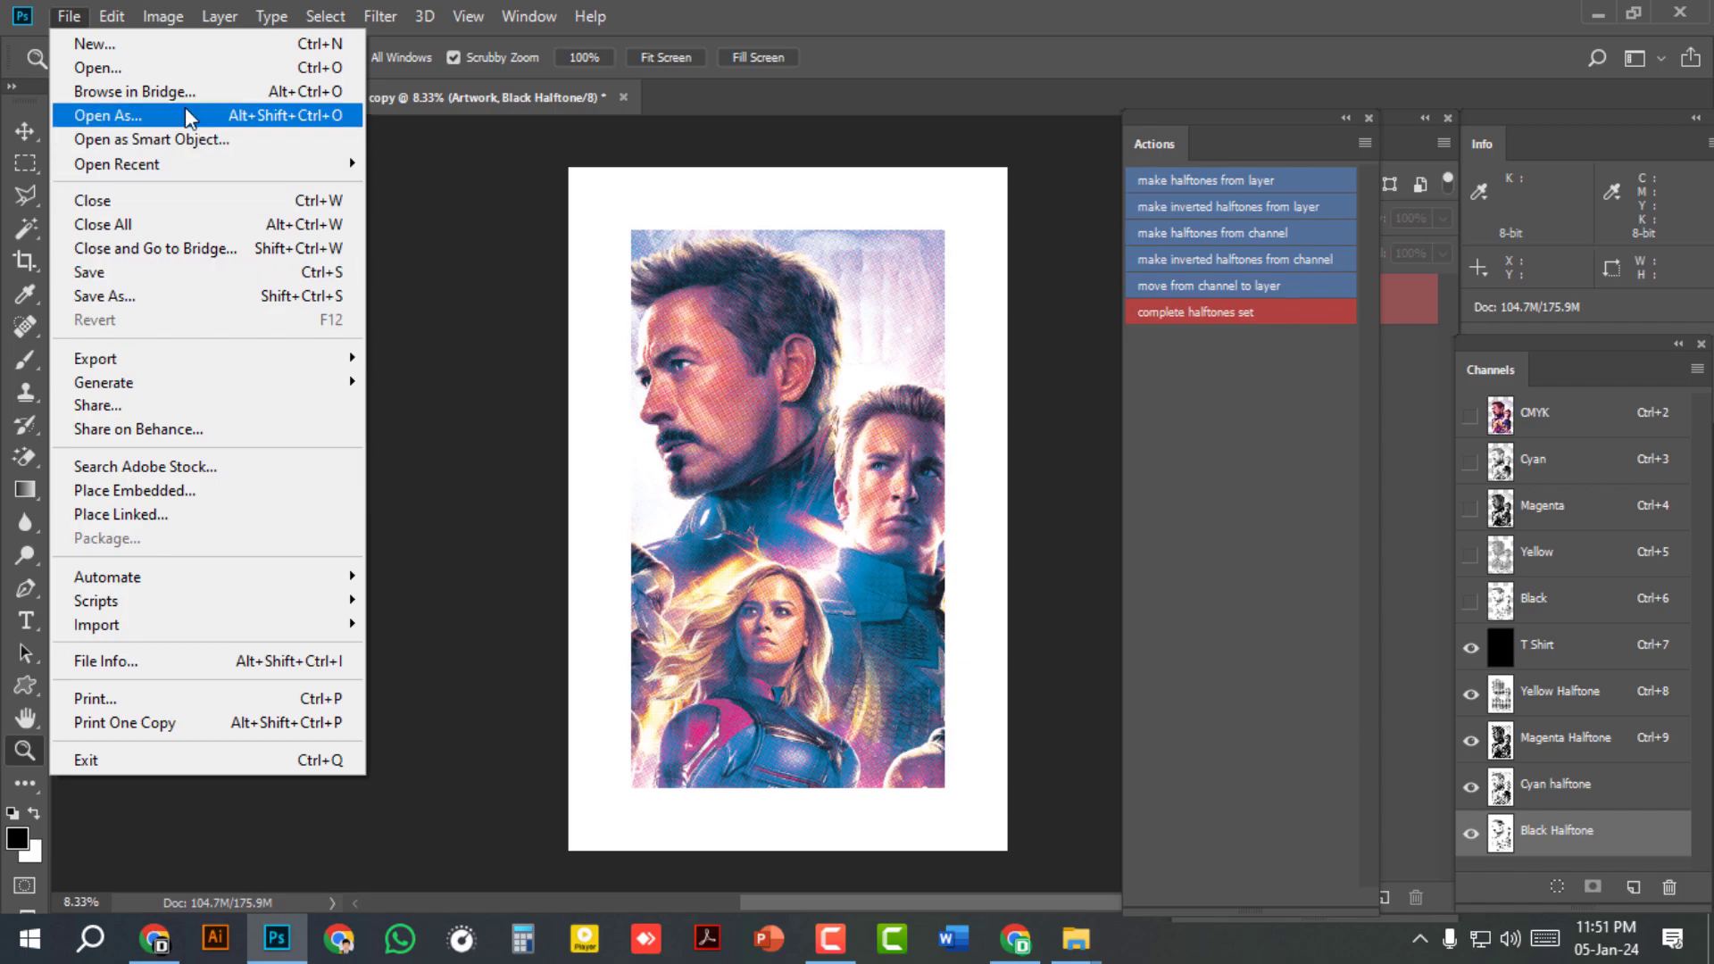
mouse_move(164, 16)
left_click(206, 360)
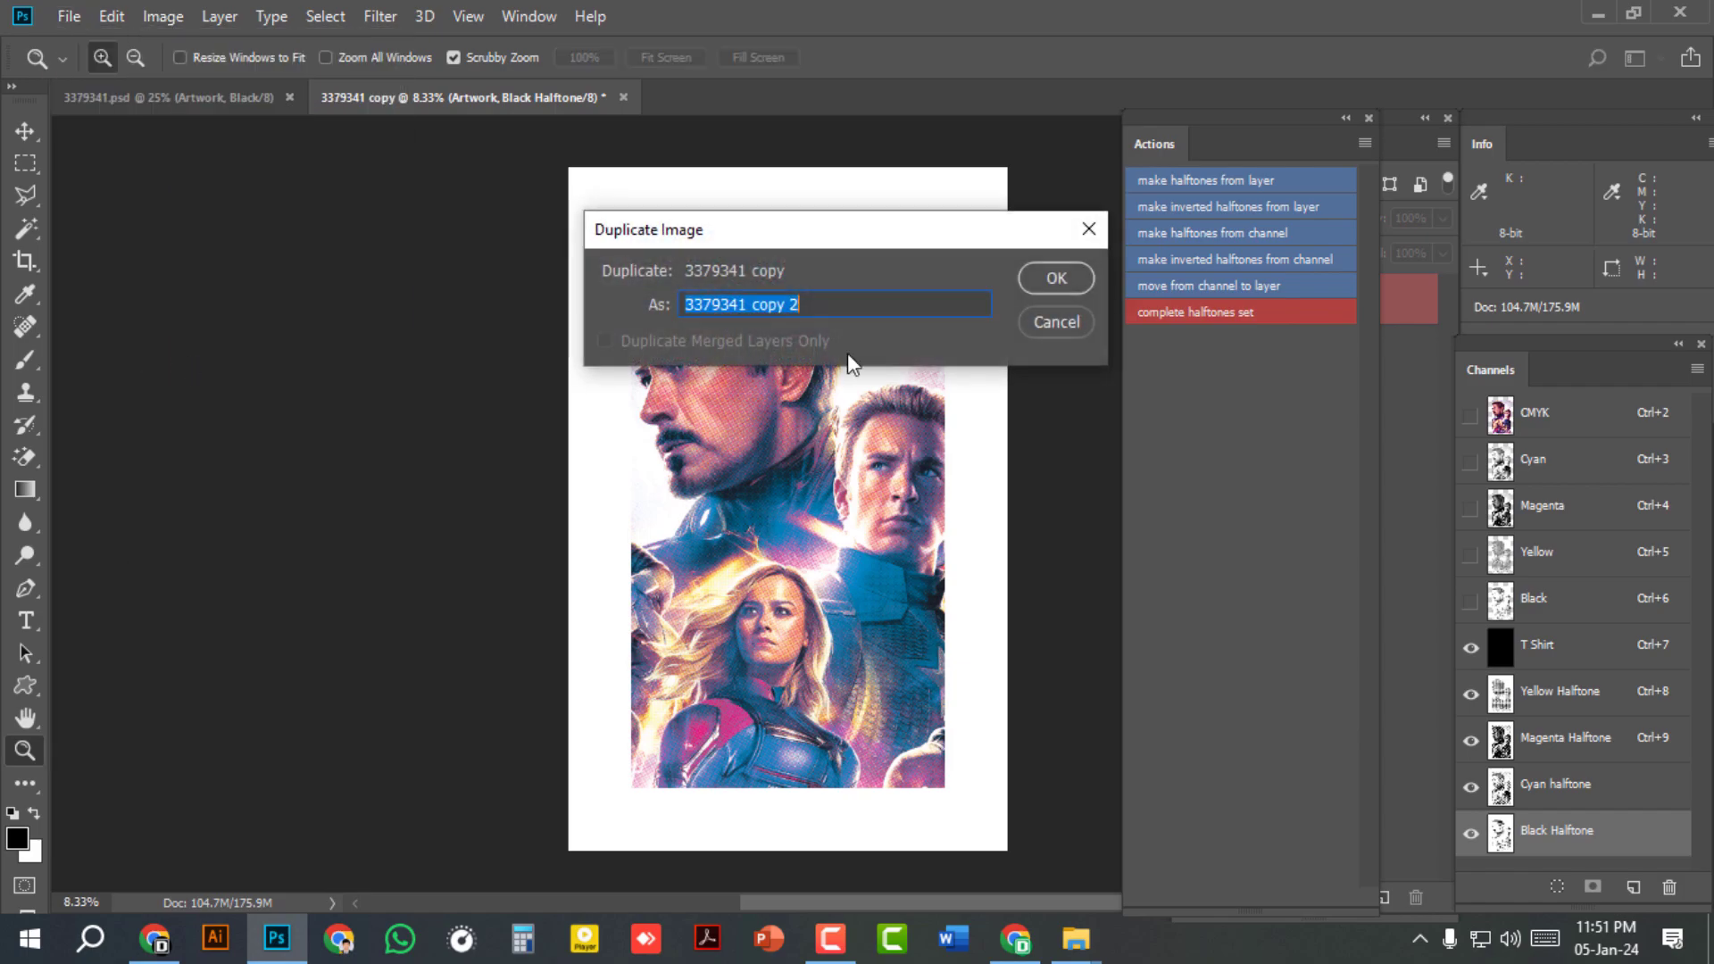
left_click(1043, 278)
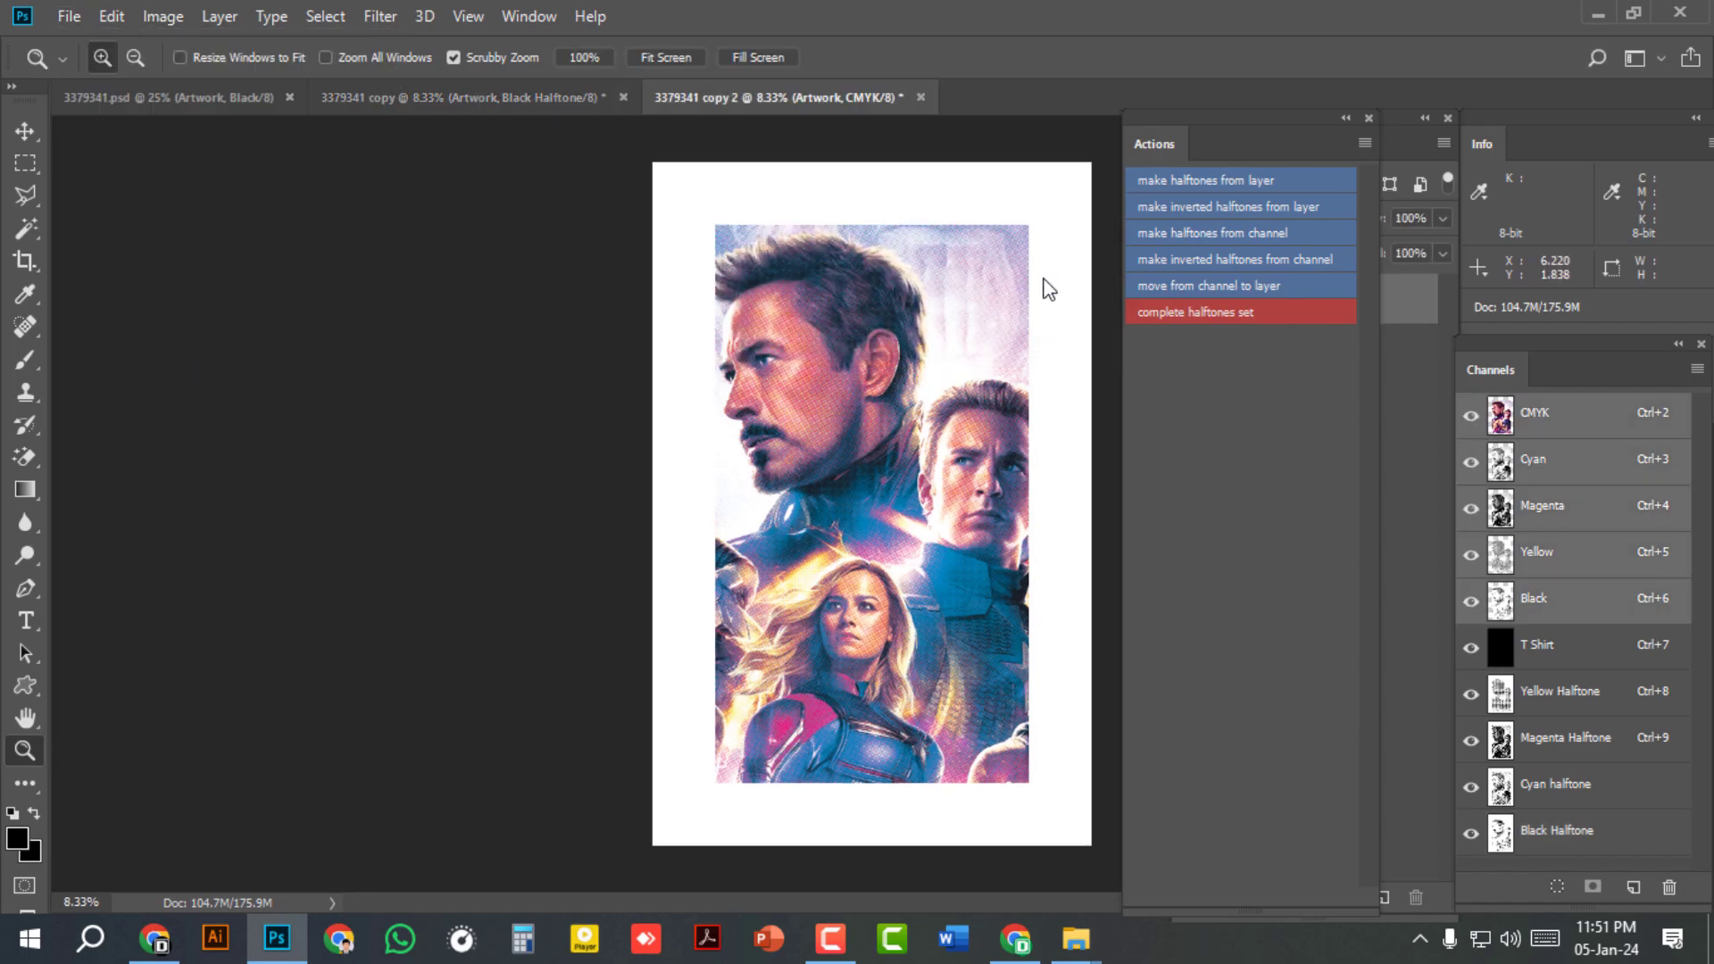
Step: Convert the duplicated document's colour mode from CMYK to Grayscale, keeping the halftone spot channels
left_click(1346, 119)
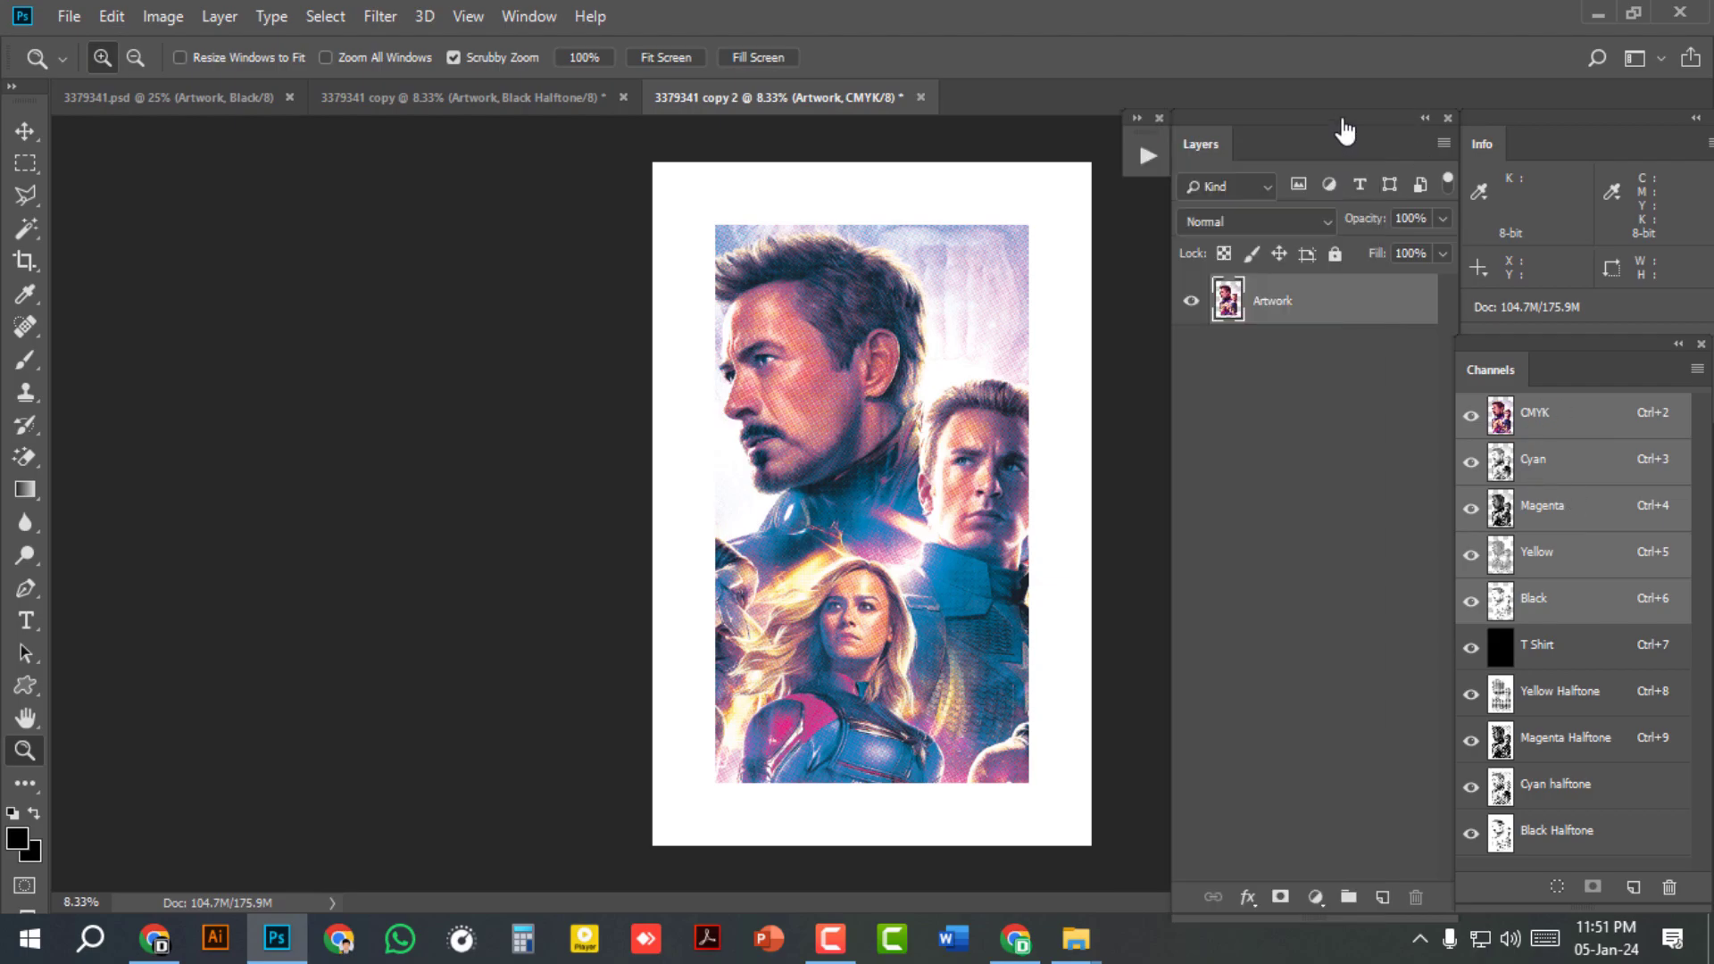
left_click(177, 21)
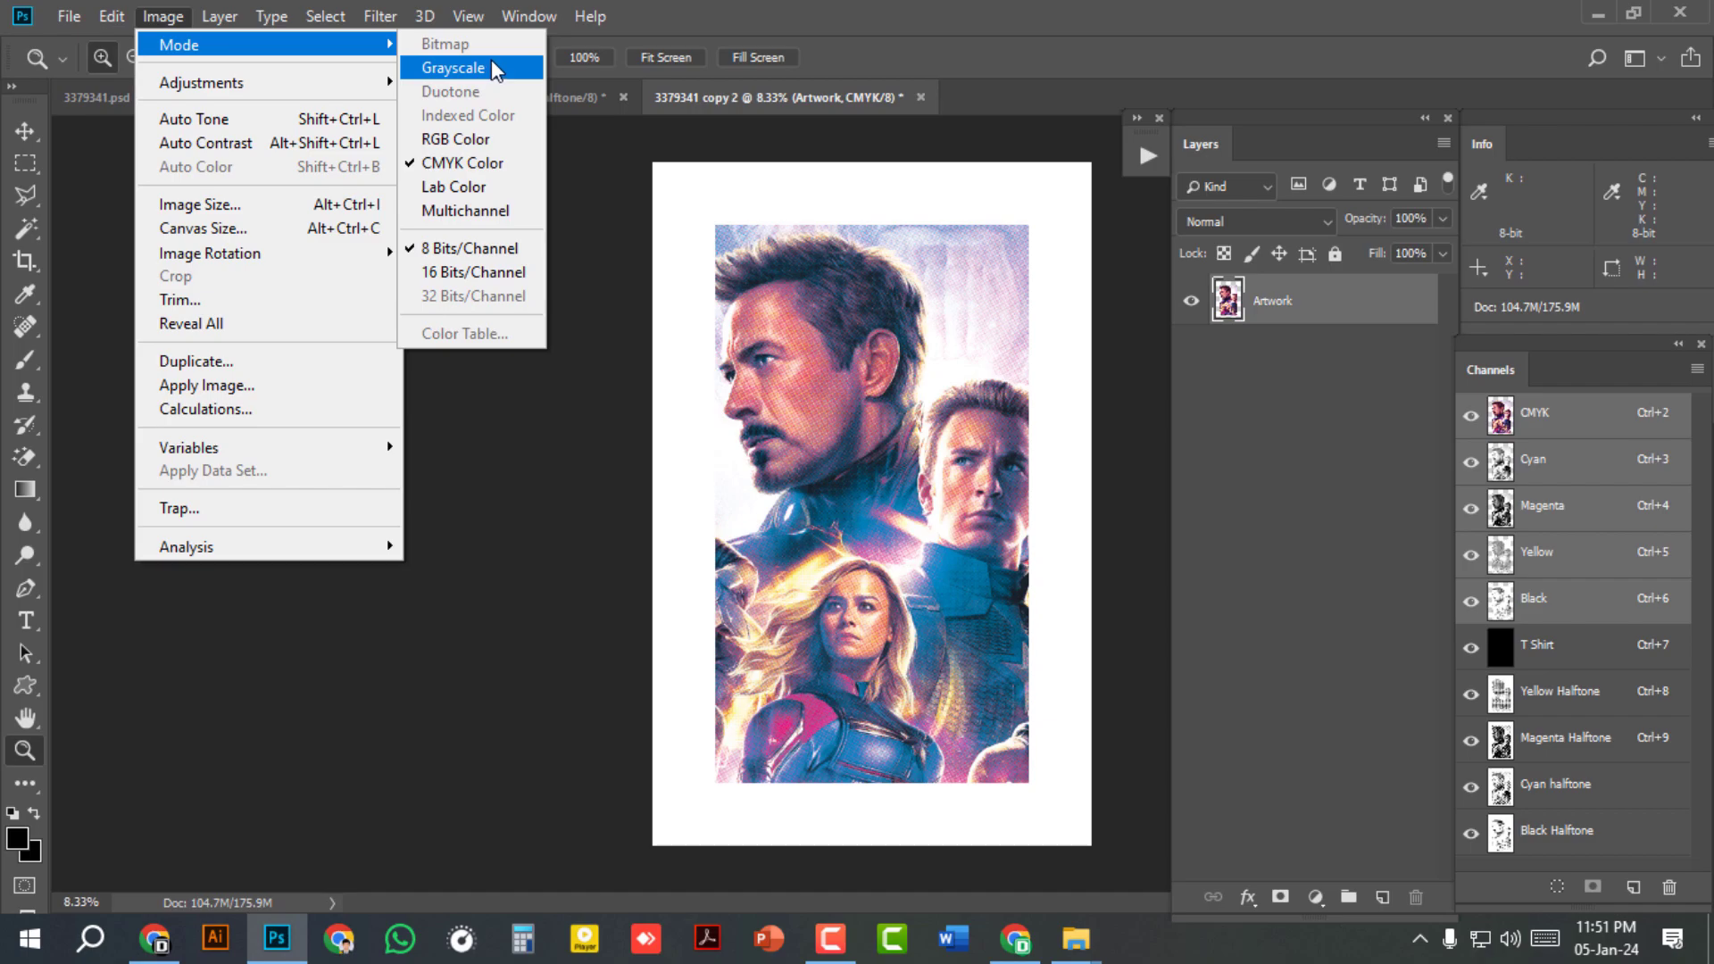
left_click(457, 67)
left_click(740, 365)
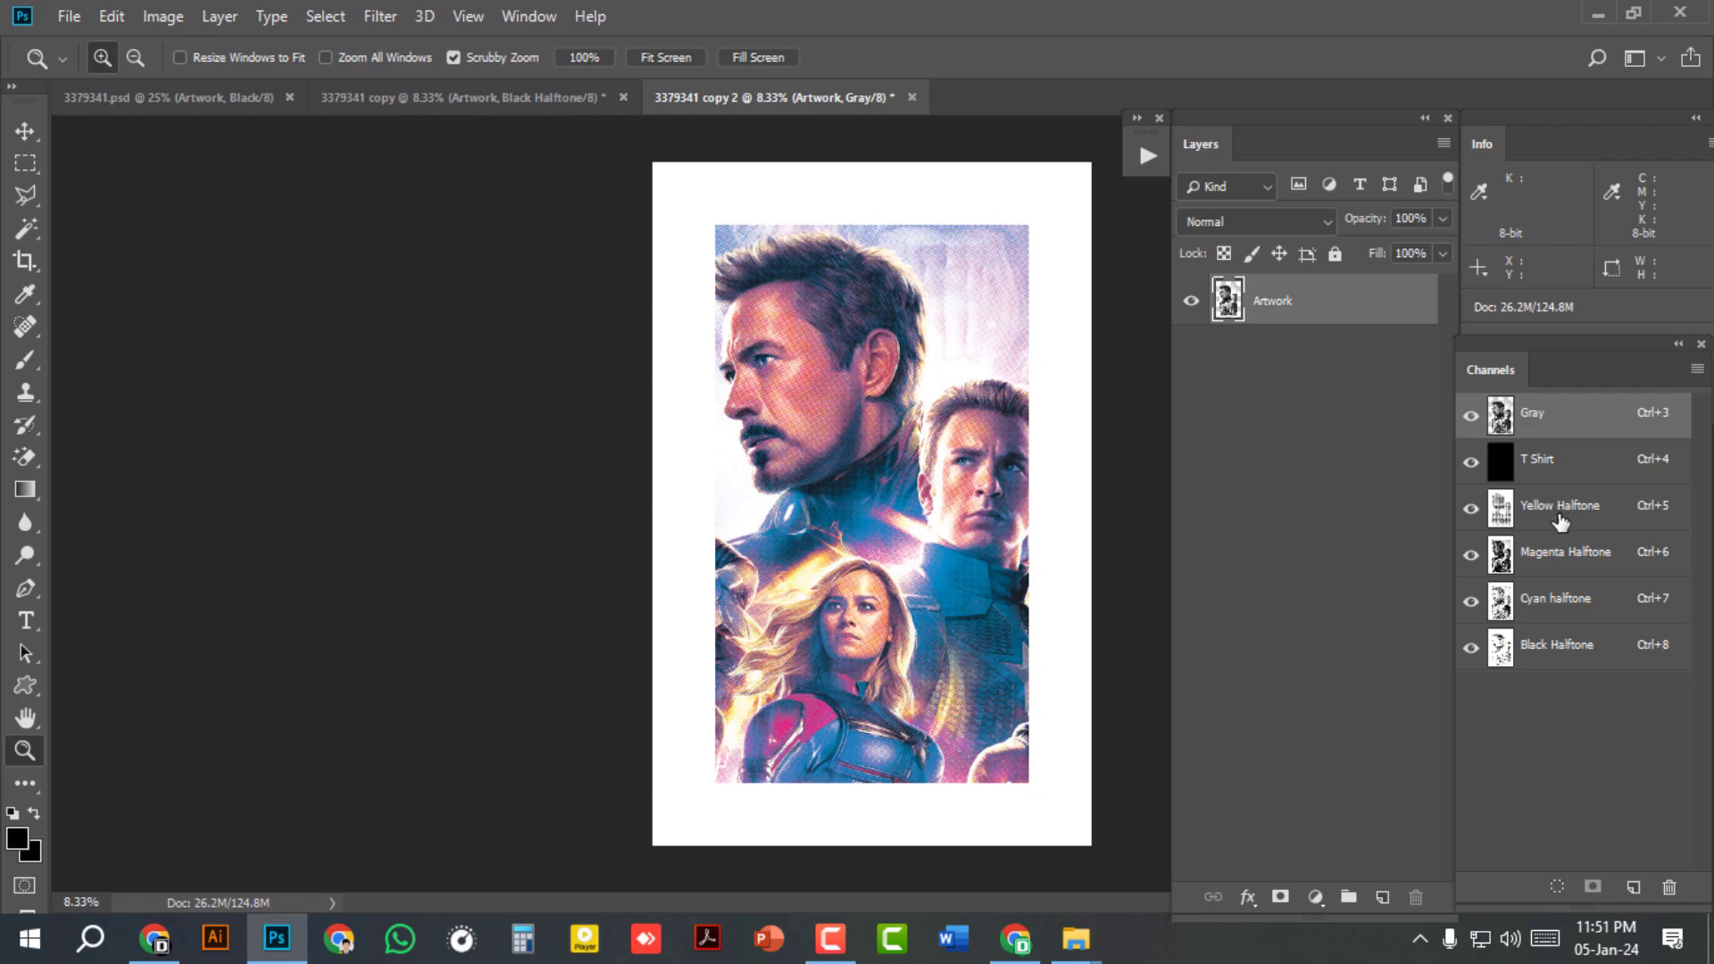
Step: Turn the Yellow Halftone channel into a layer with the "move from channel to layer" action and name the layer "Yellow"
left_click(1138, 125)
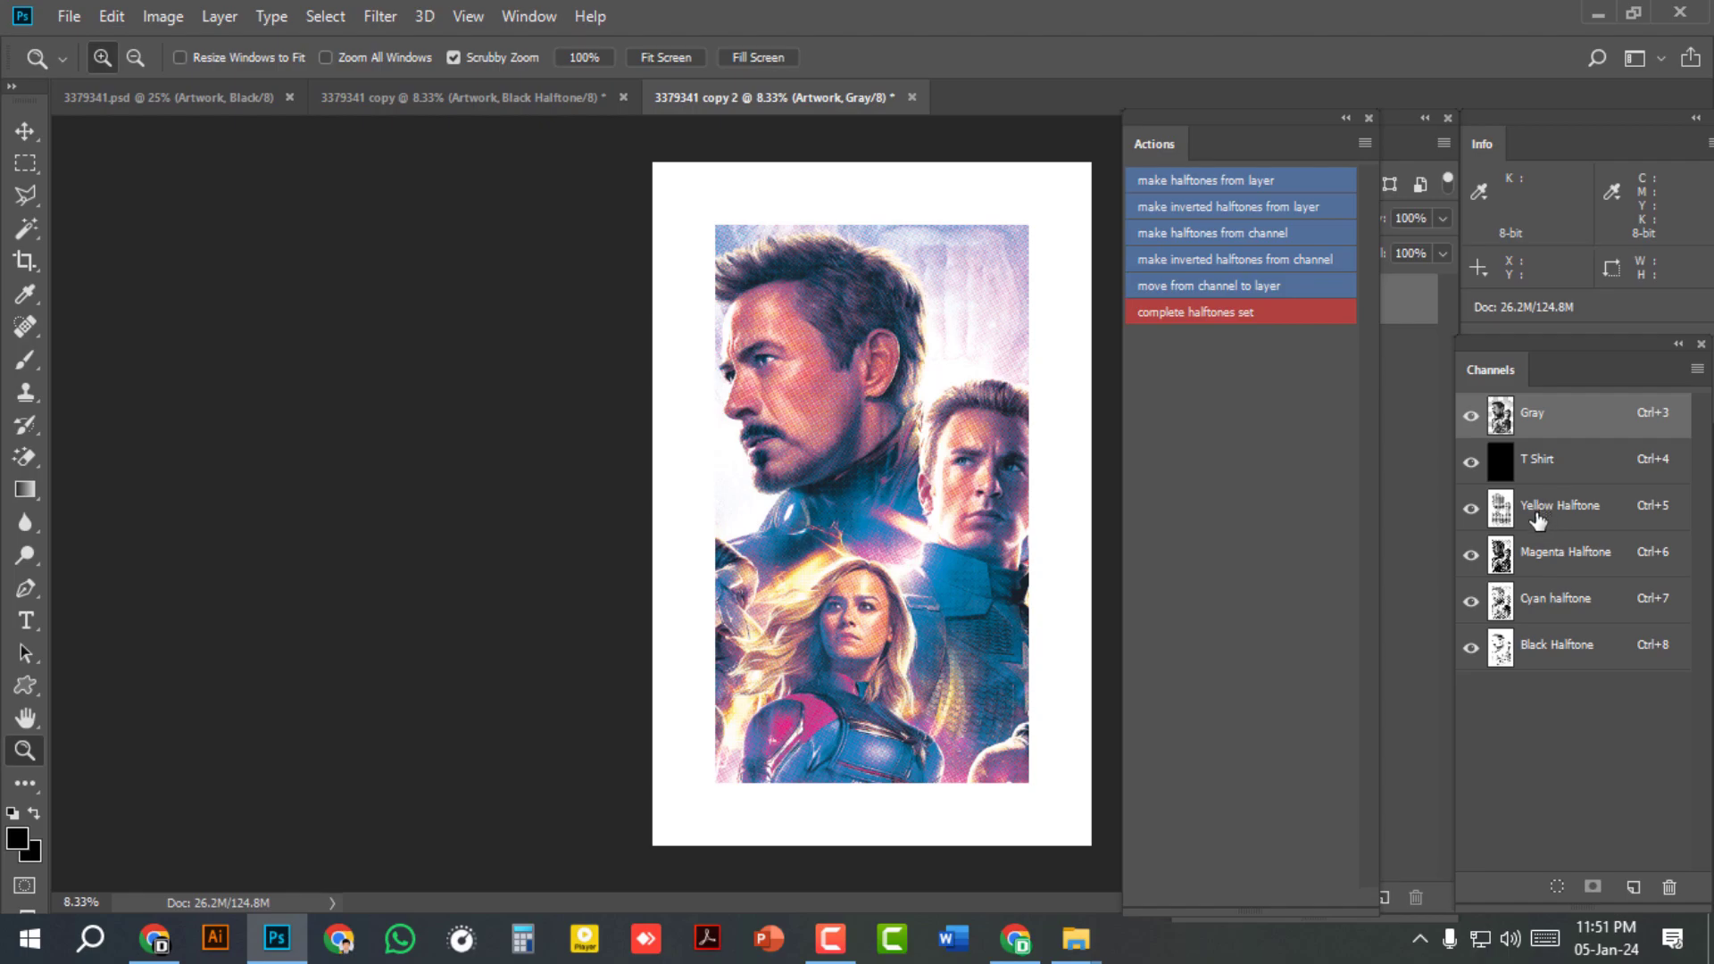
left_click_drag(1237, 129, 373, 130)
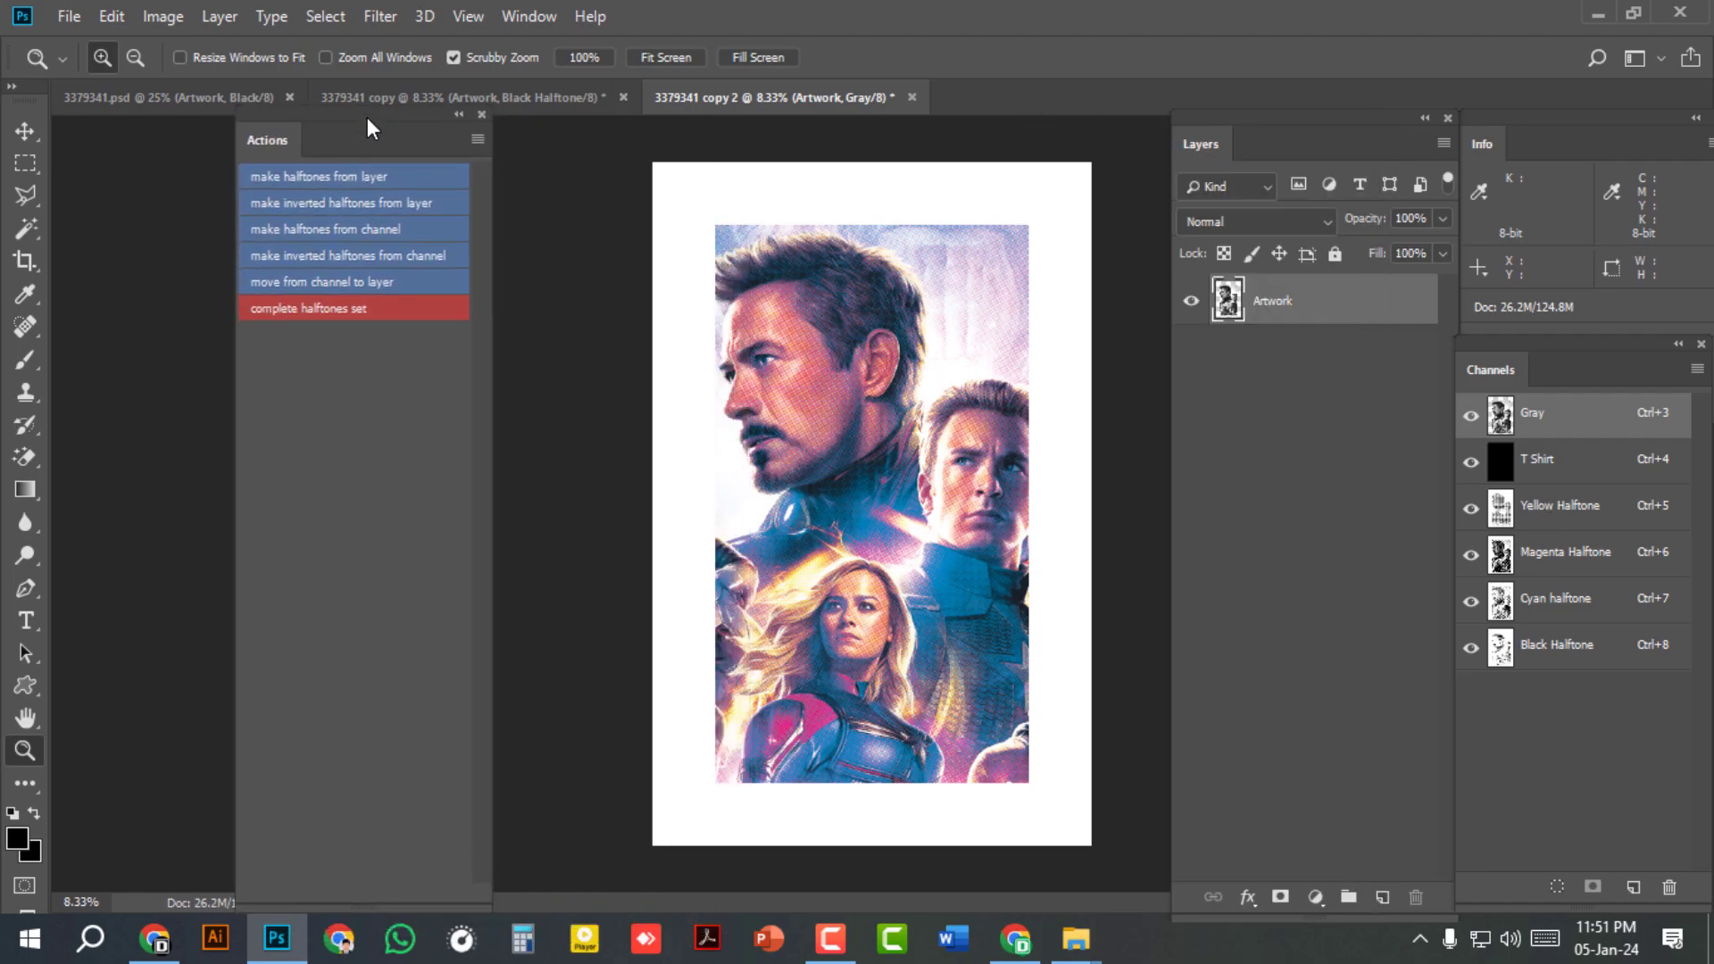
left_click(1561, 516)
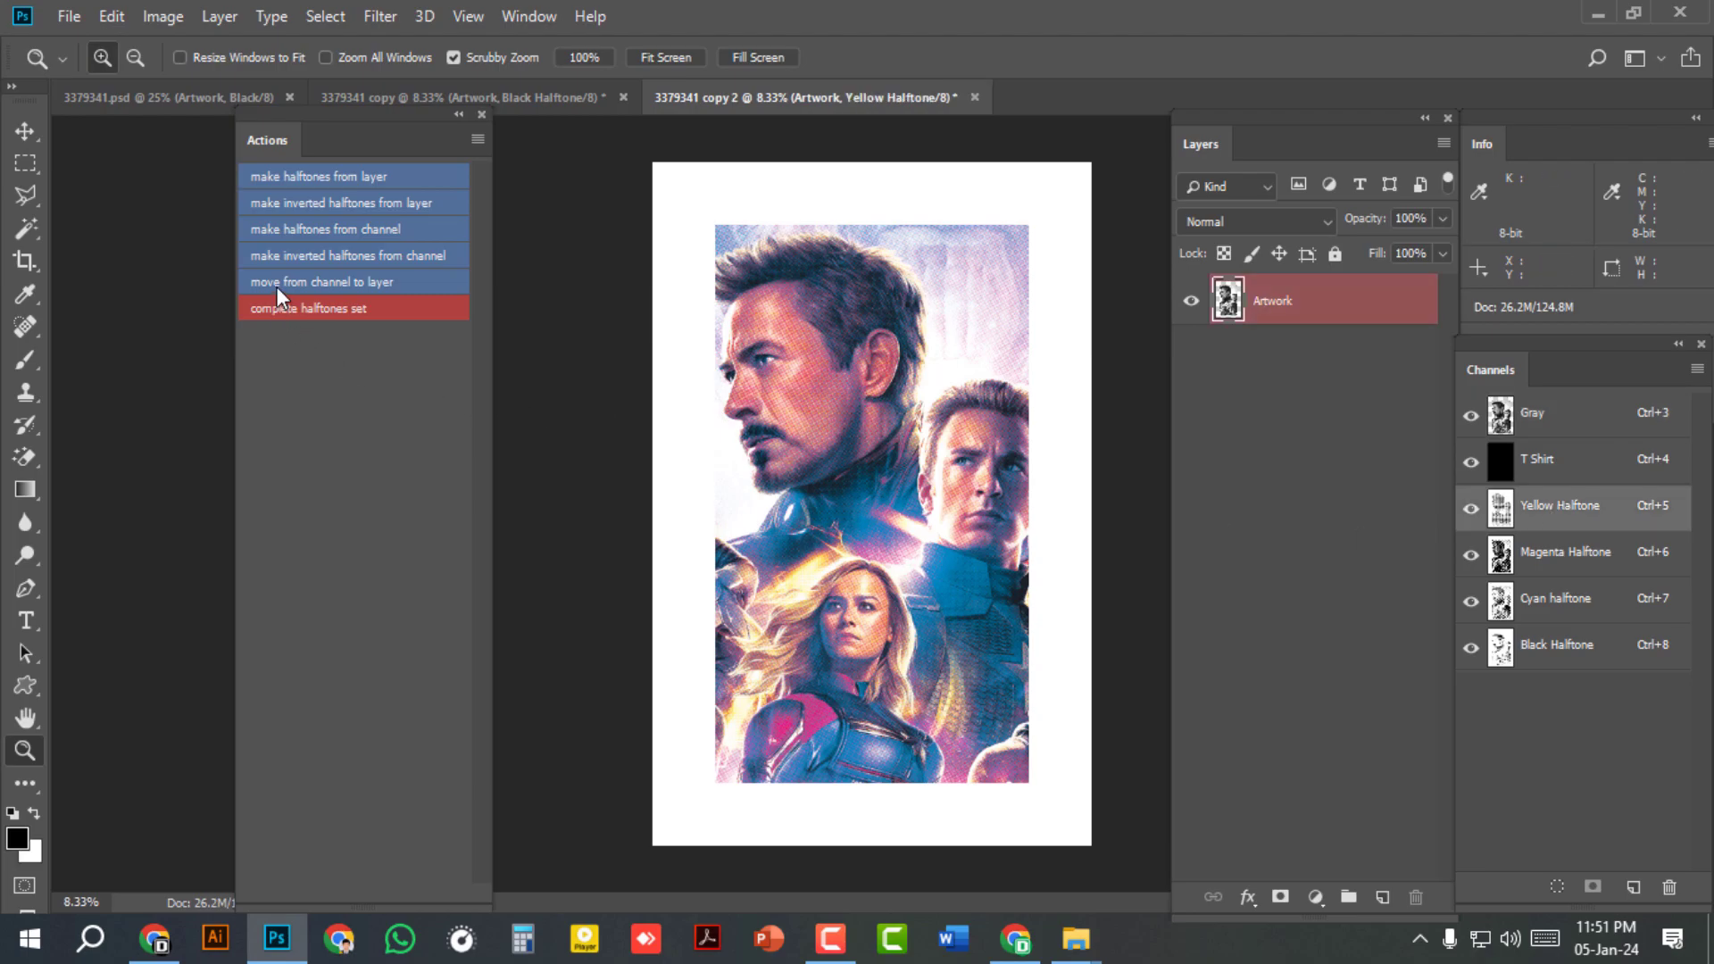
left_click(328, 284)
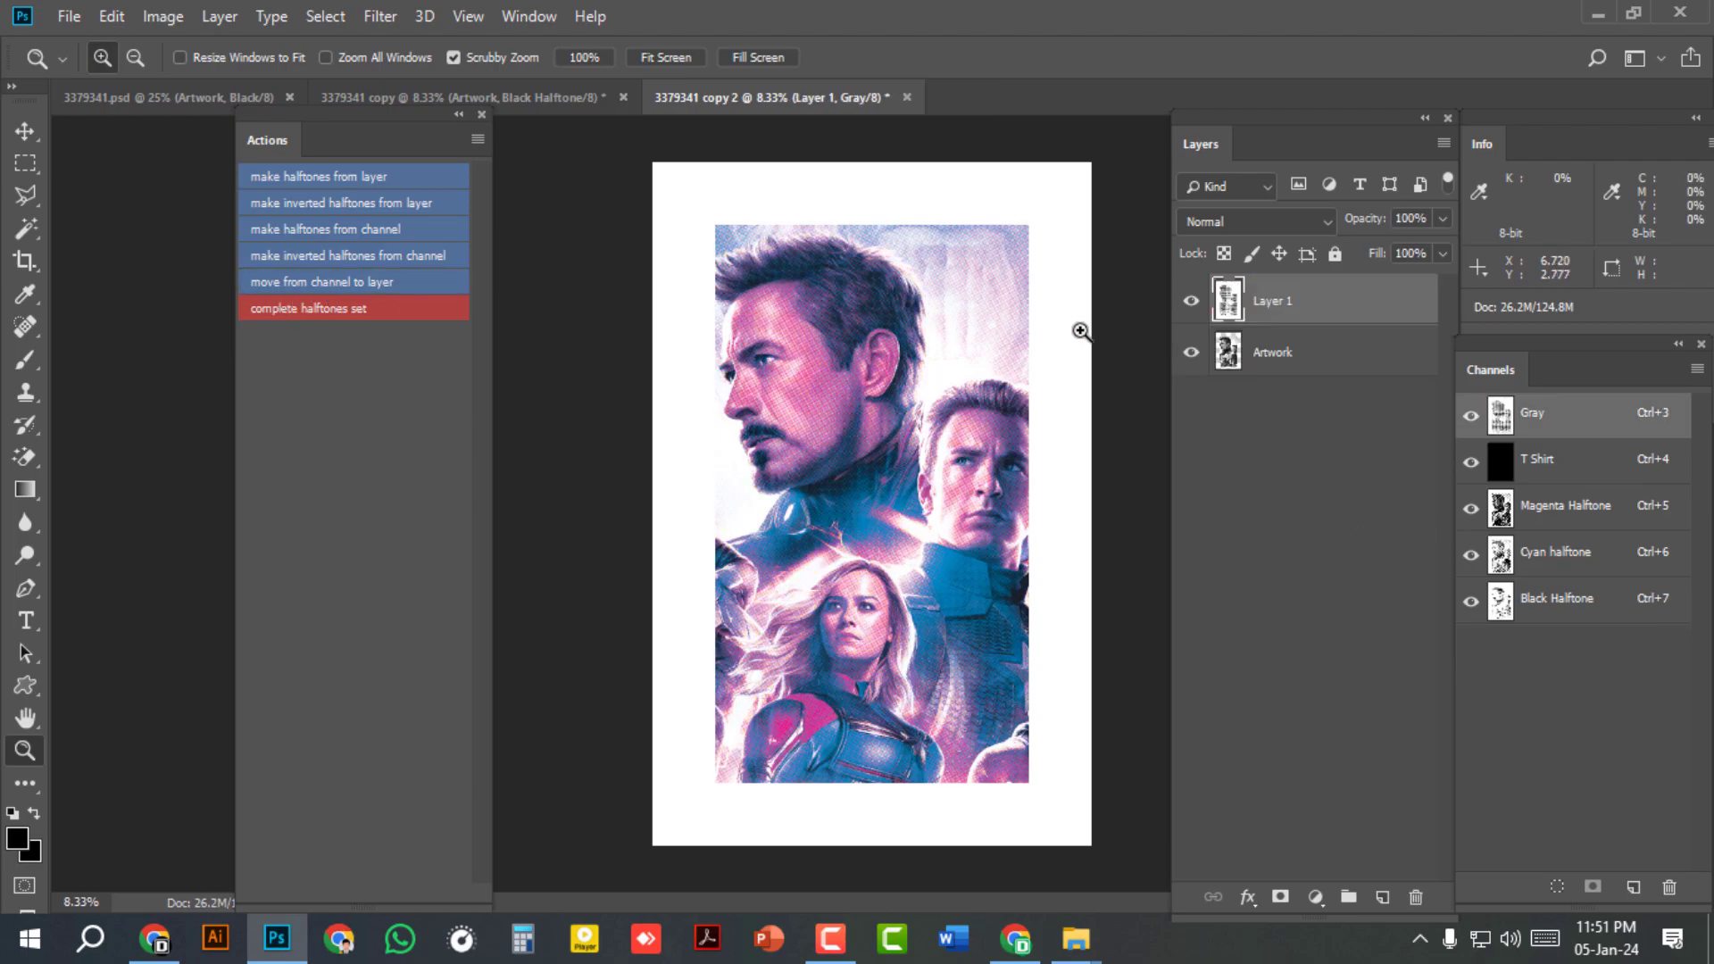
double_click(1272, 301)
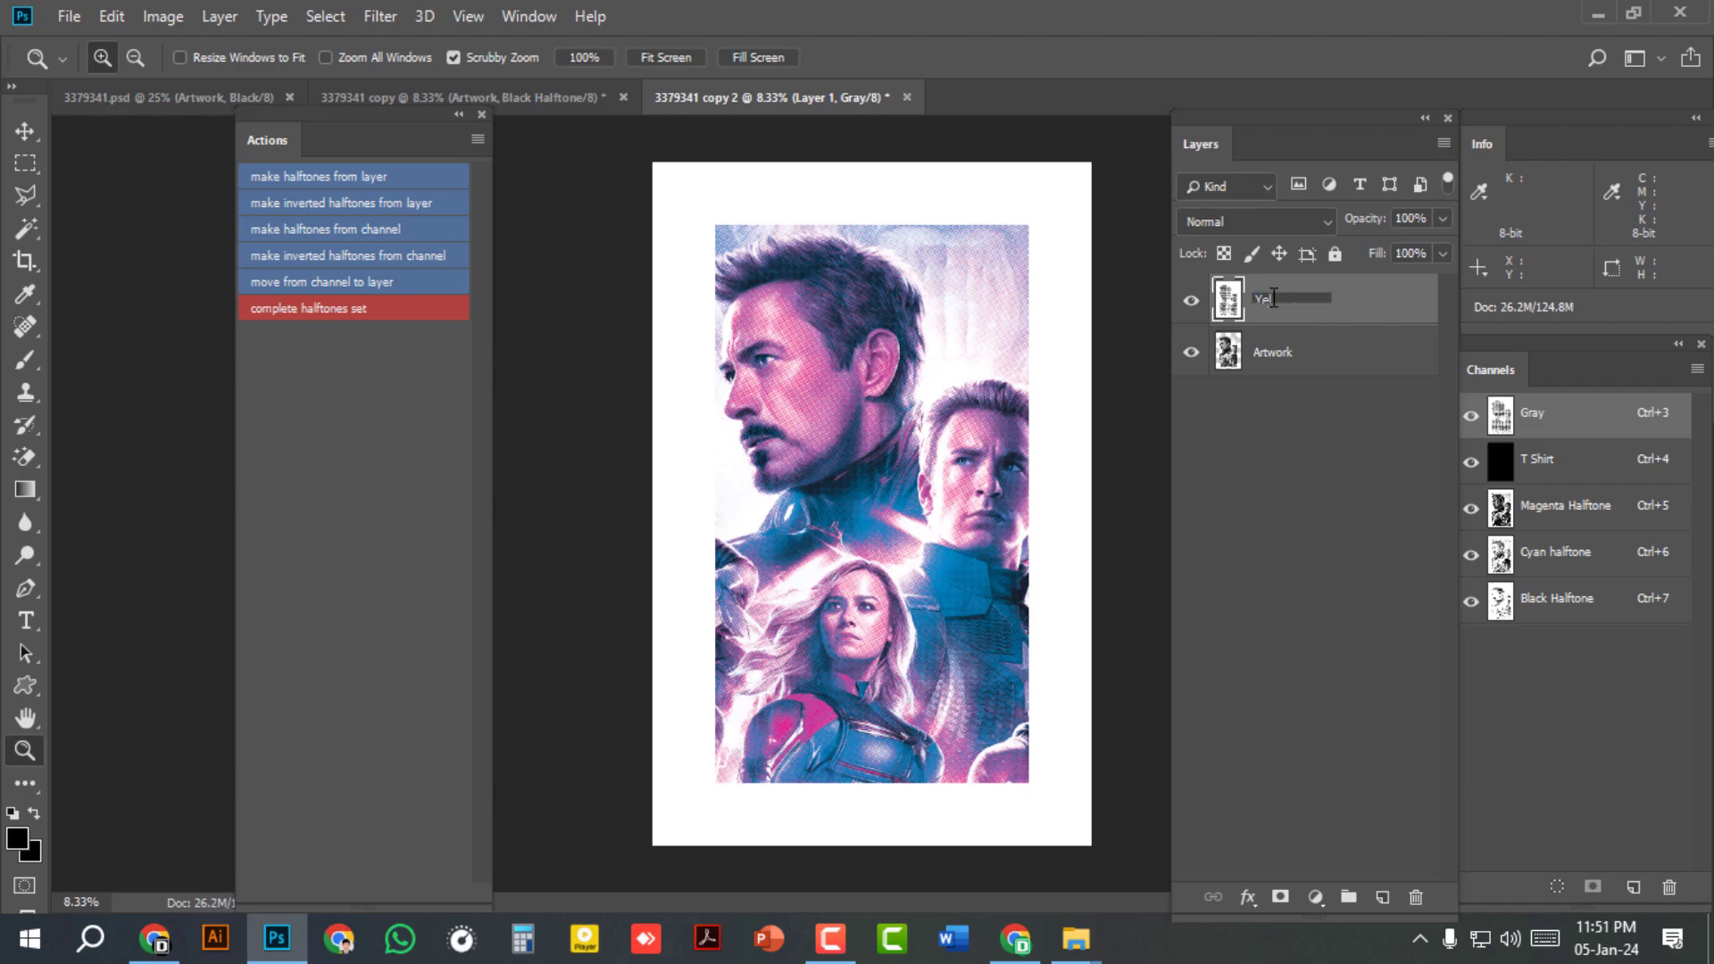
key("Return")
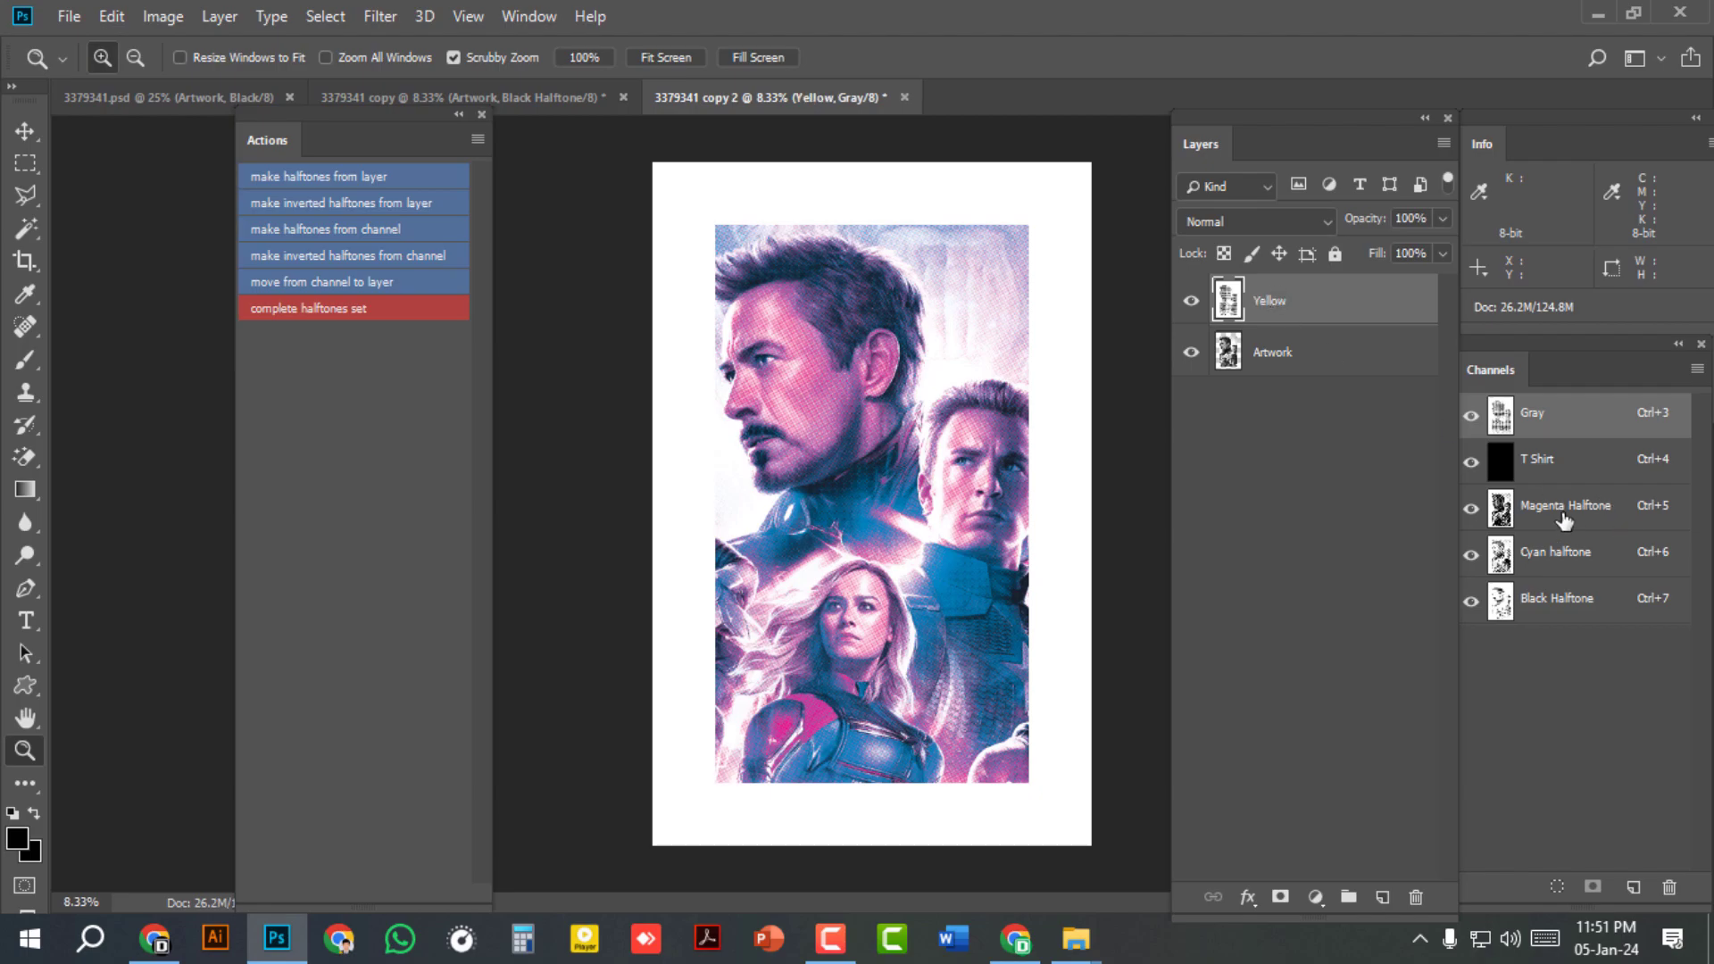
Step: Turn the Magenta Halftone channel into a layer with the same action and name the layer "Magenta"
left_click(1565, 520)
left_click(341, 282)
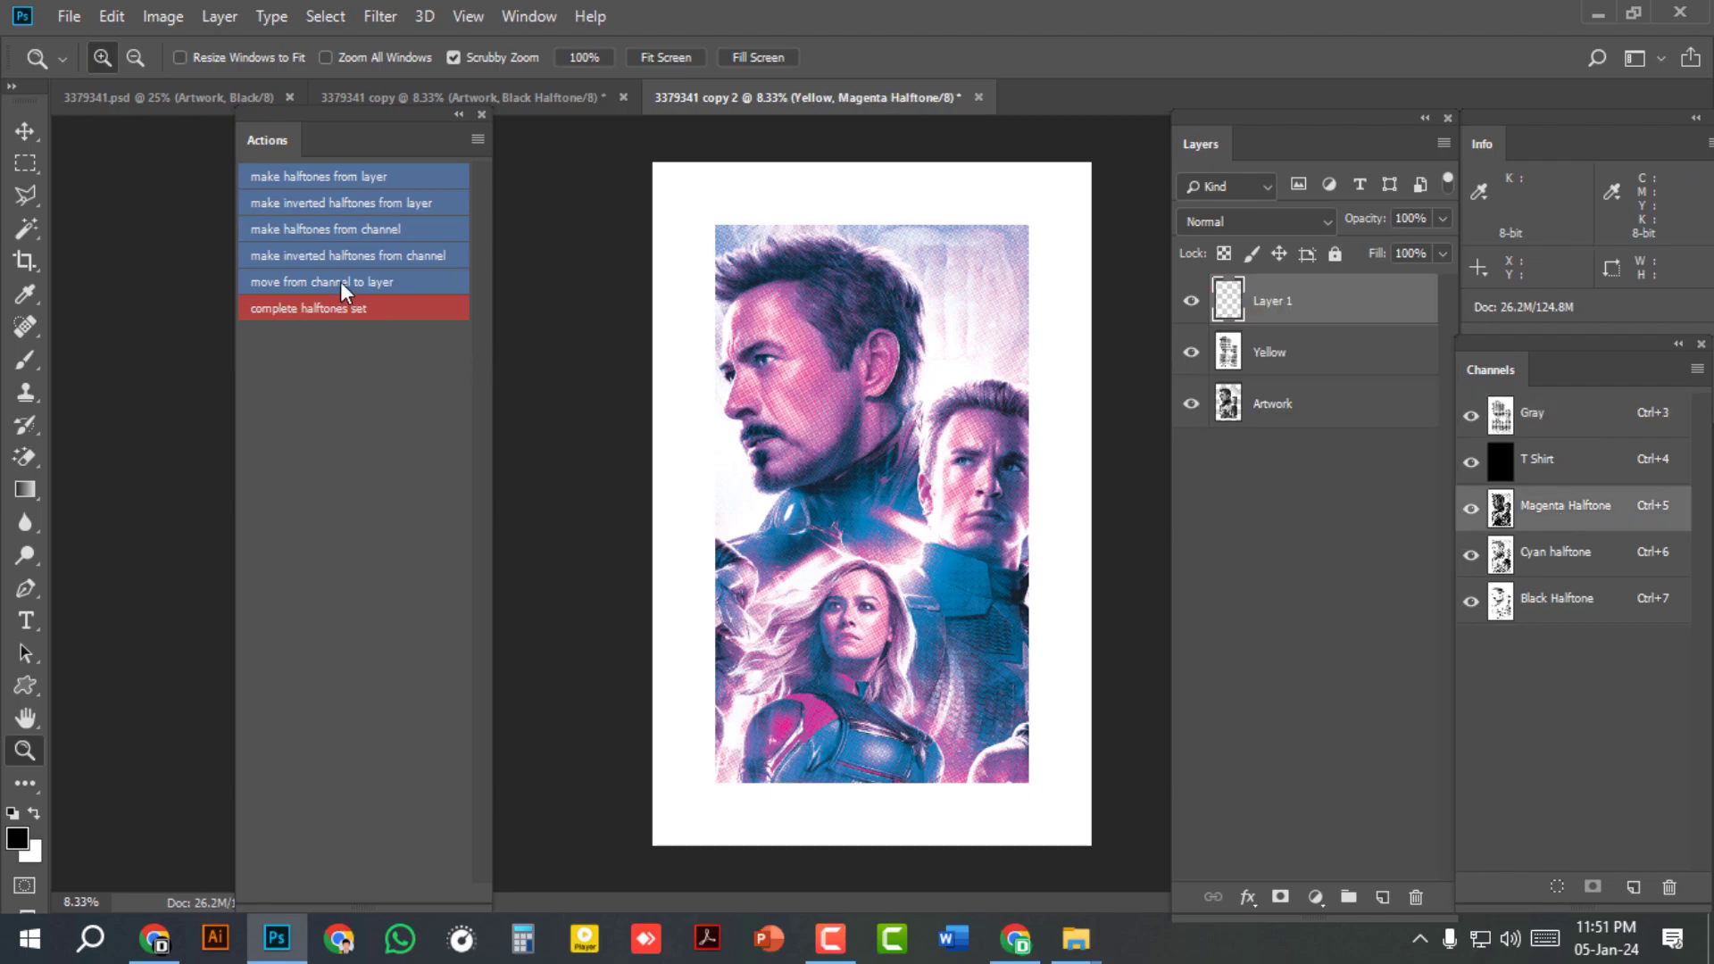
double_click(1283, 302)
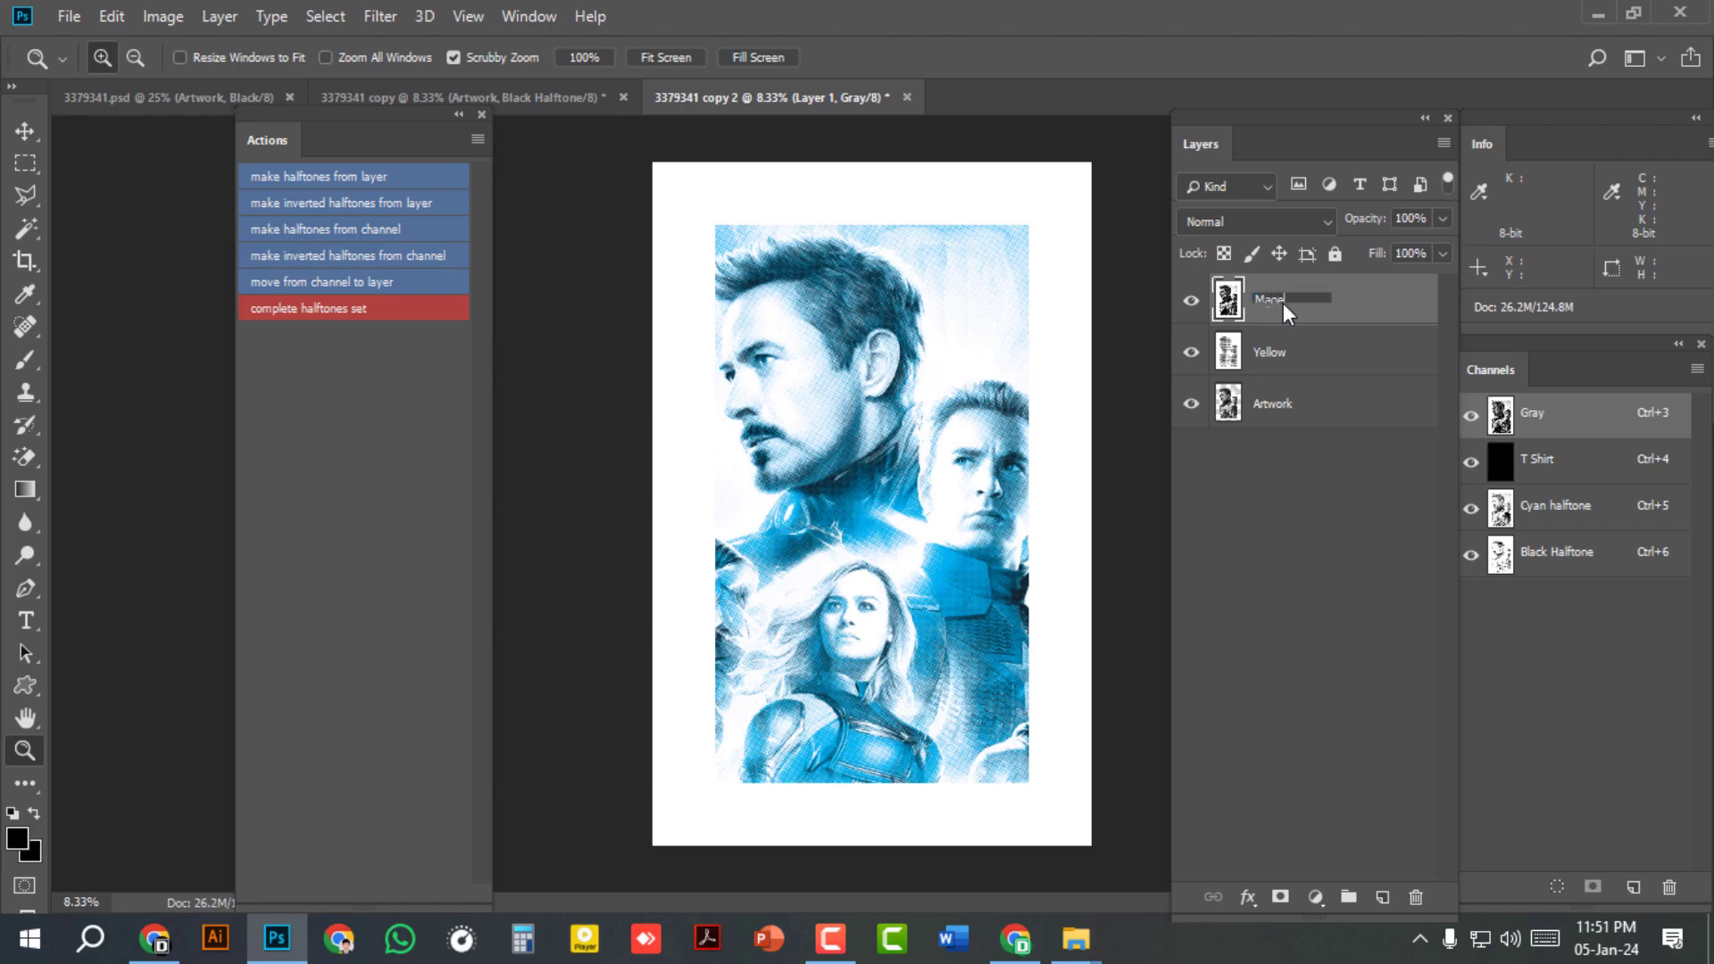
key("Return")
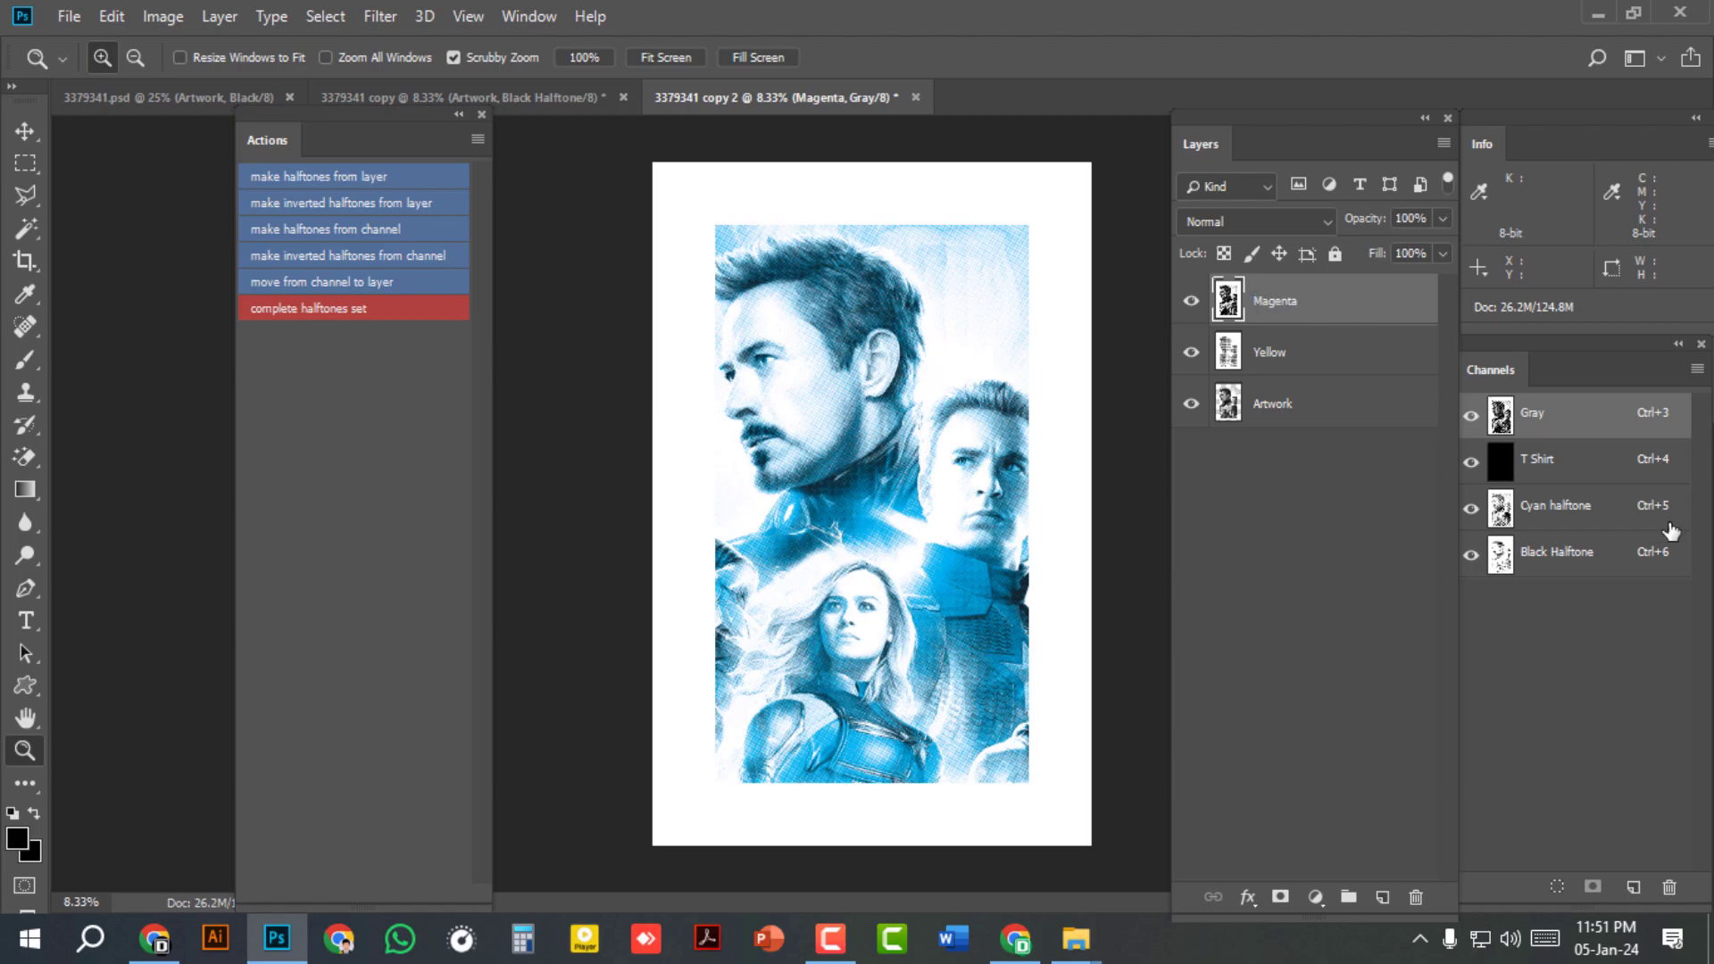
Step: Turn the Cyan halftone channel into a layer with the "move from channel to layer" action and name it "Cyan"
left_click(1551, 508)
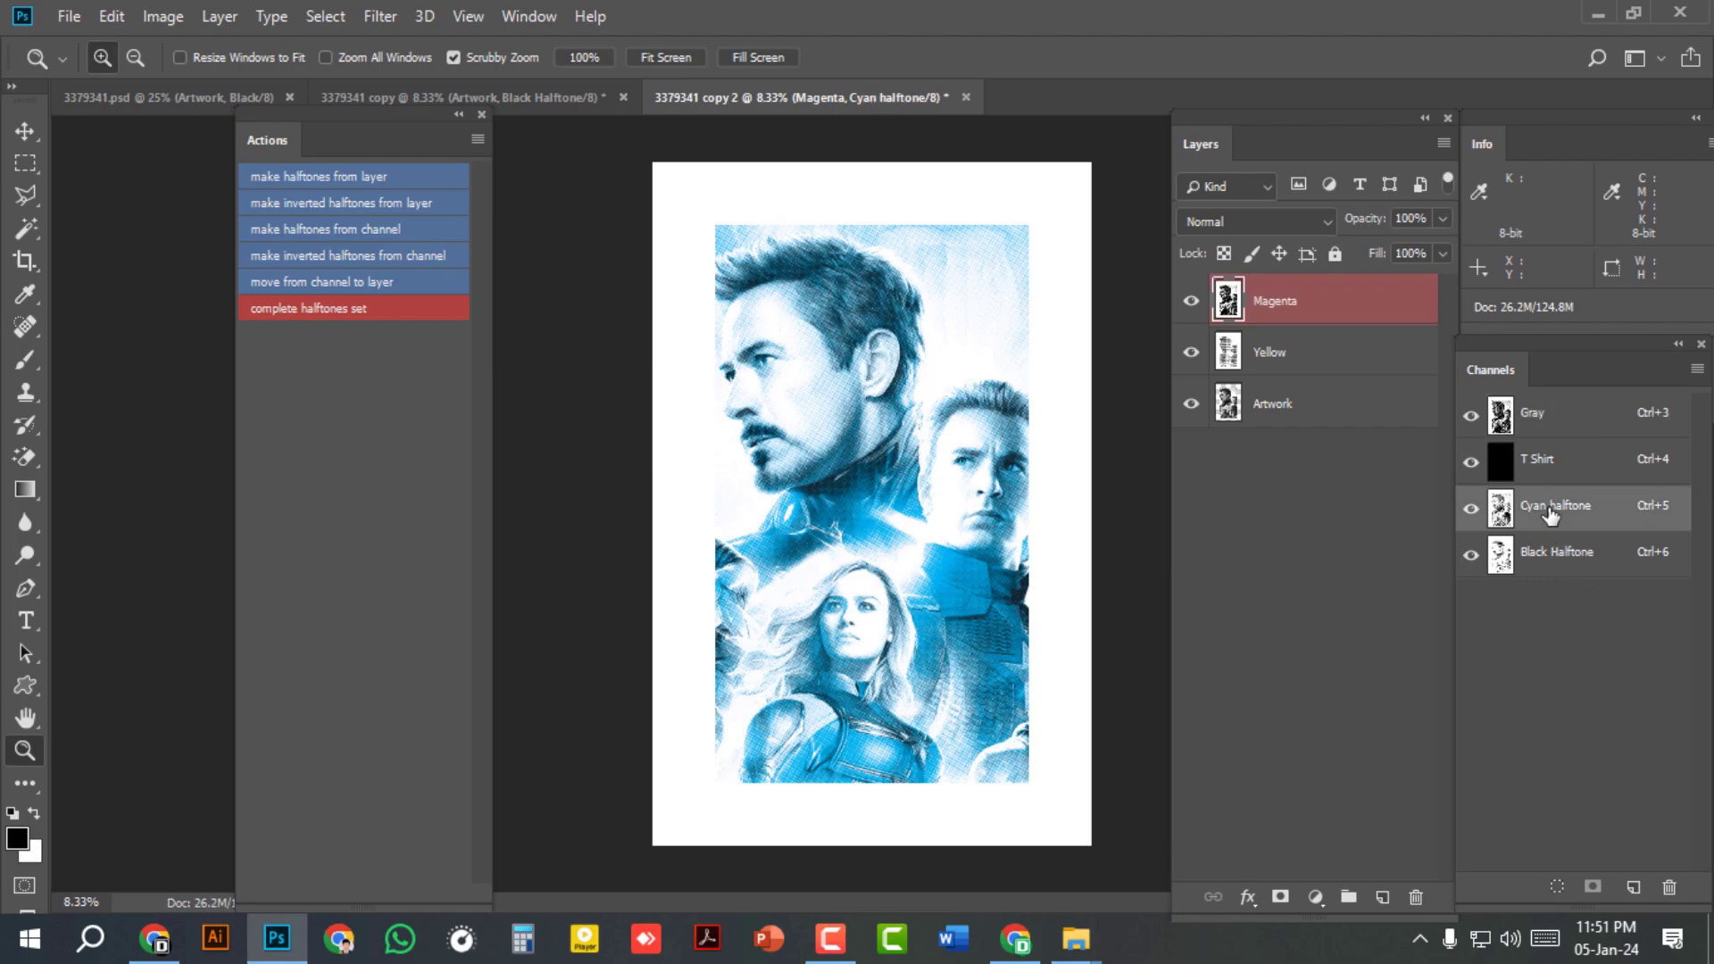
left_click(355, 281)
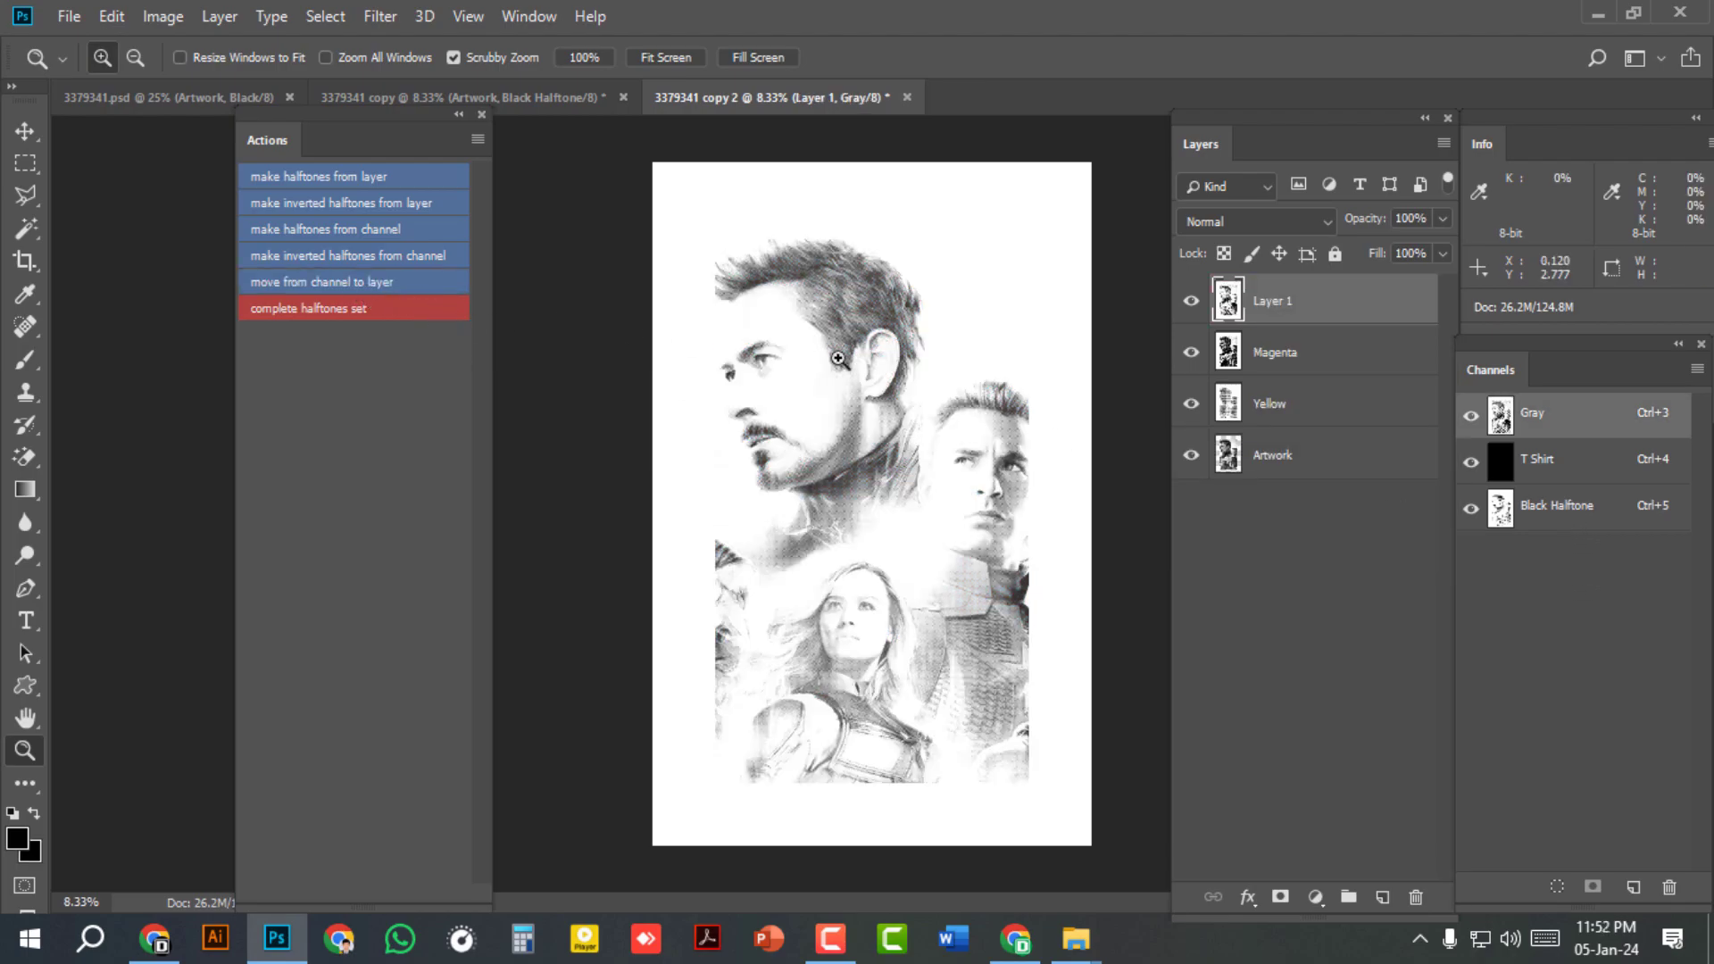
double_click(1292, 299)
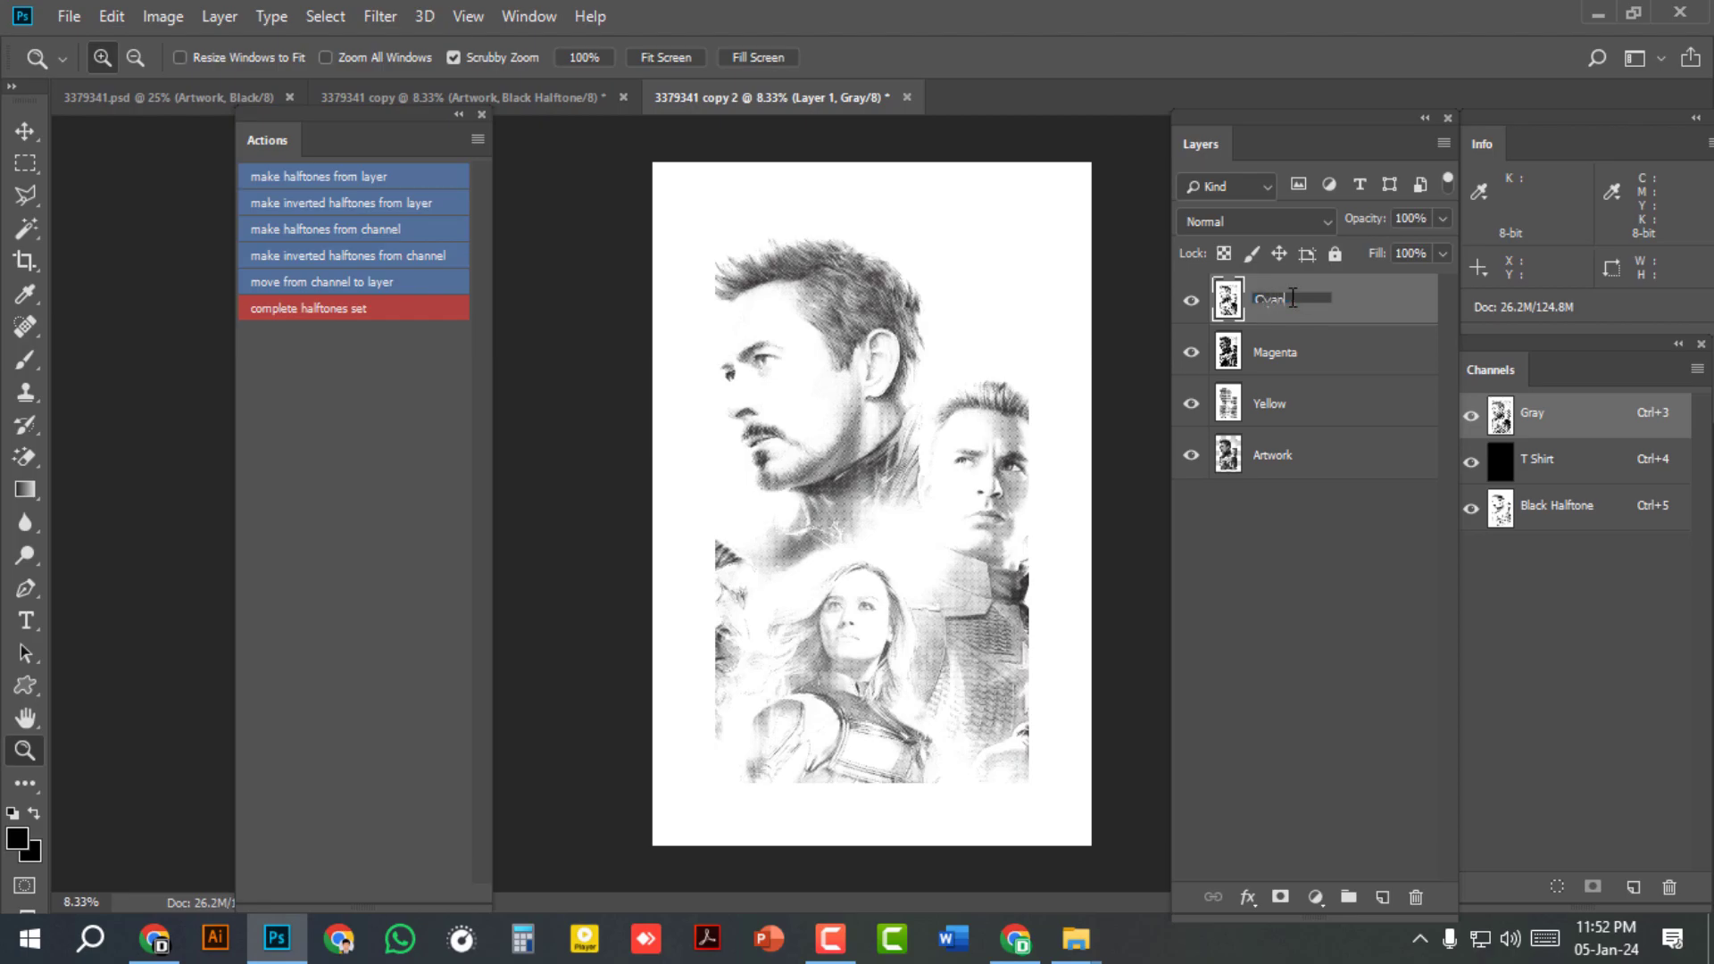
type("Cyan")
key("Return")
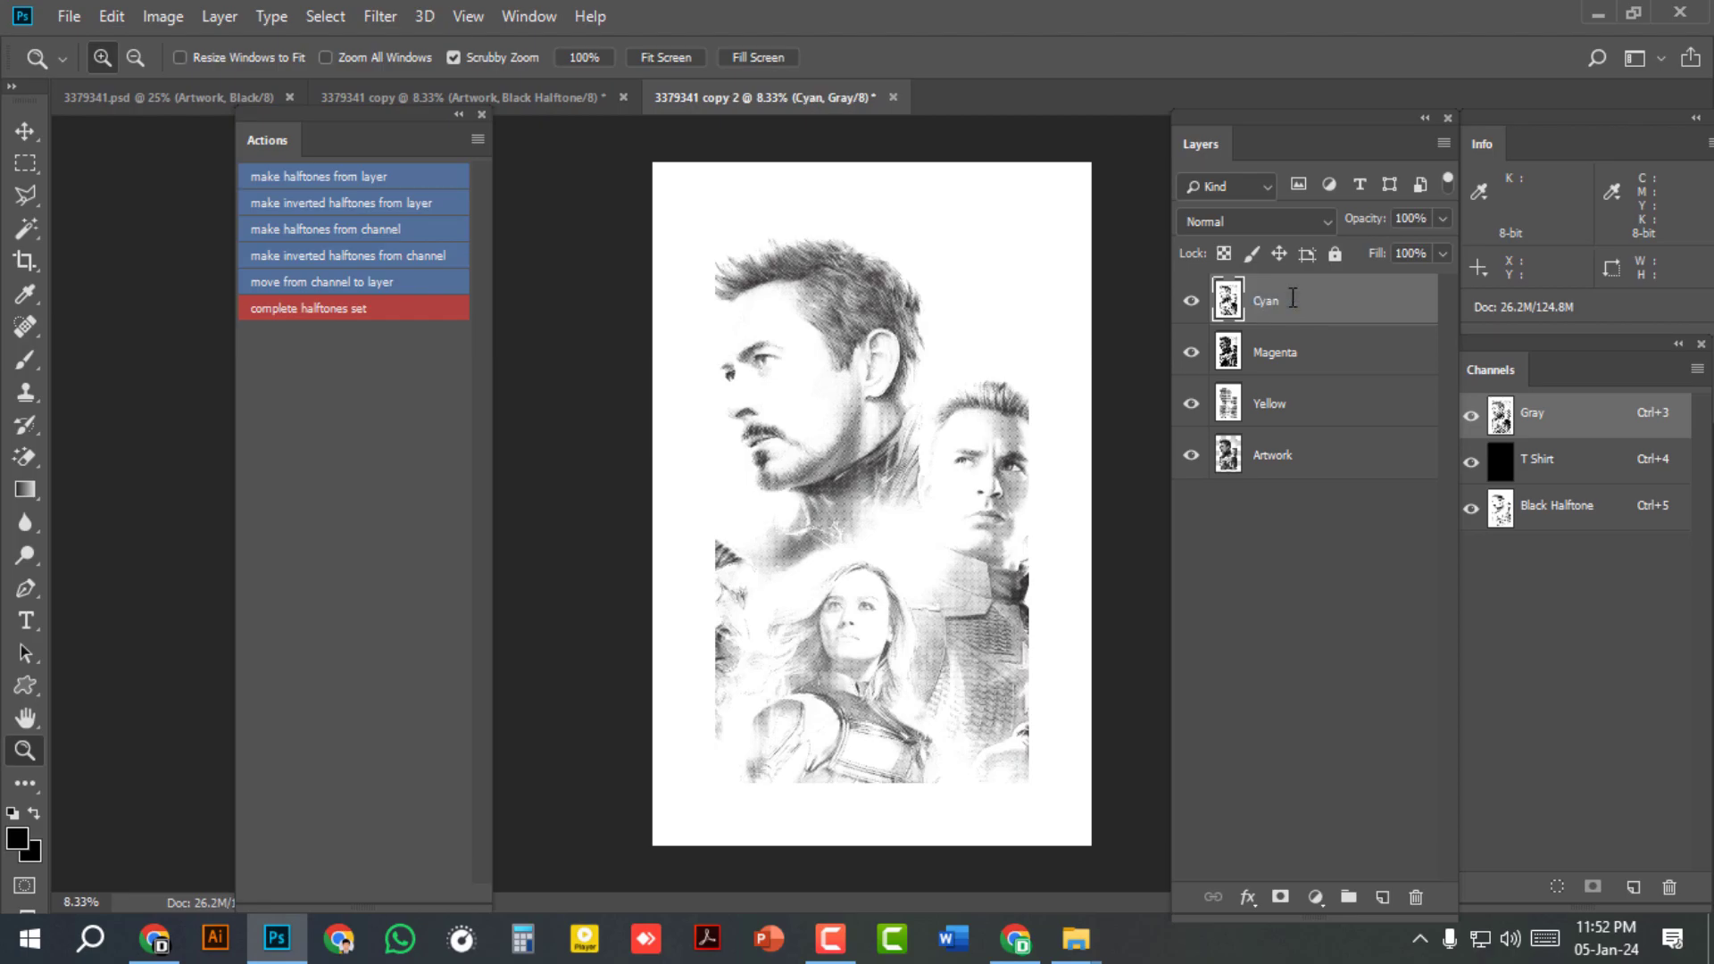
Step: Turn the Black Halftone channel into a layer with the "move from channel to layer" action and name it "Black"
left_click(1564, 509)
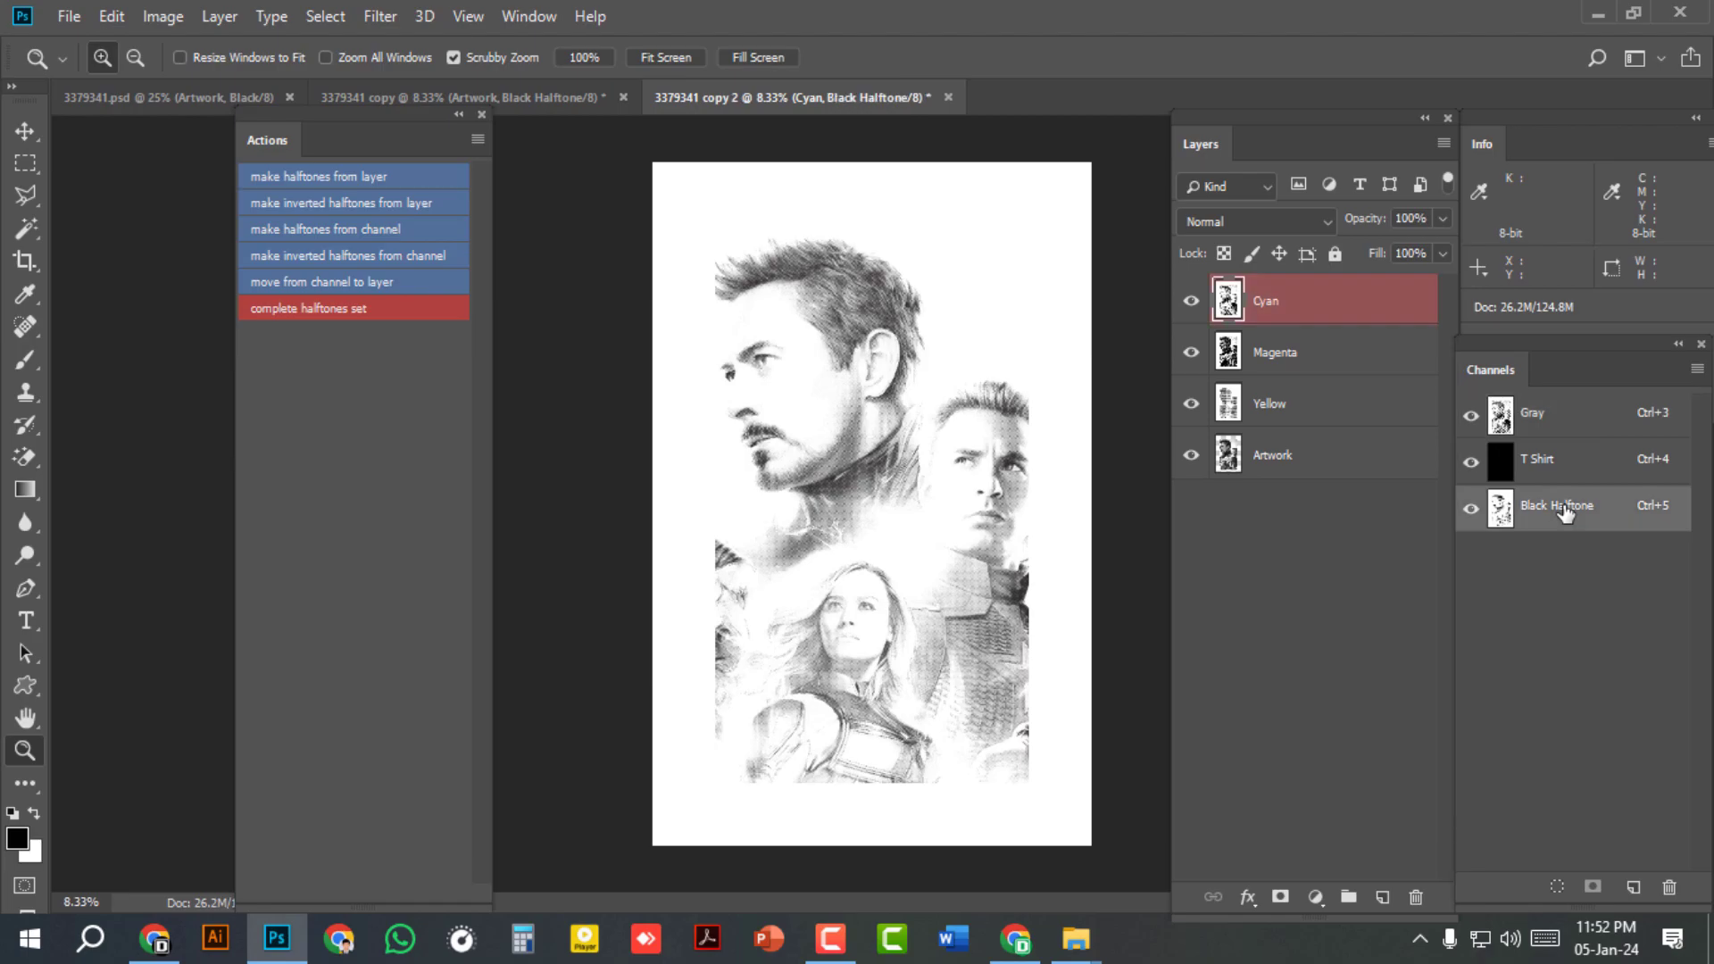
left_click(321, 281)
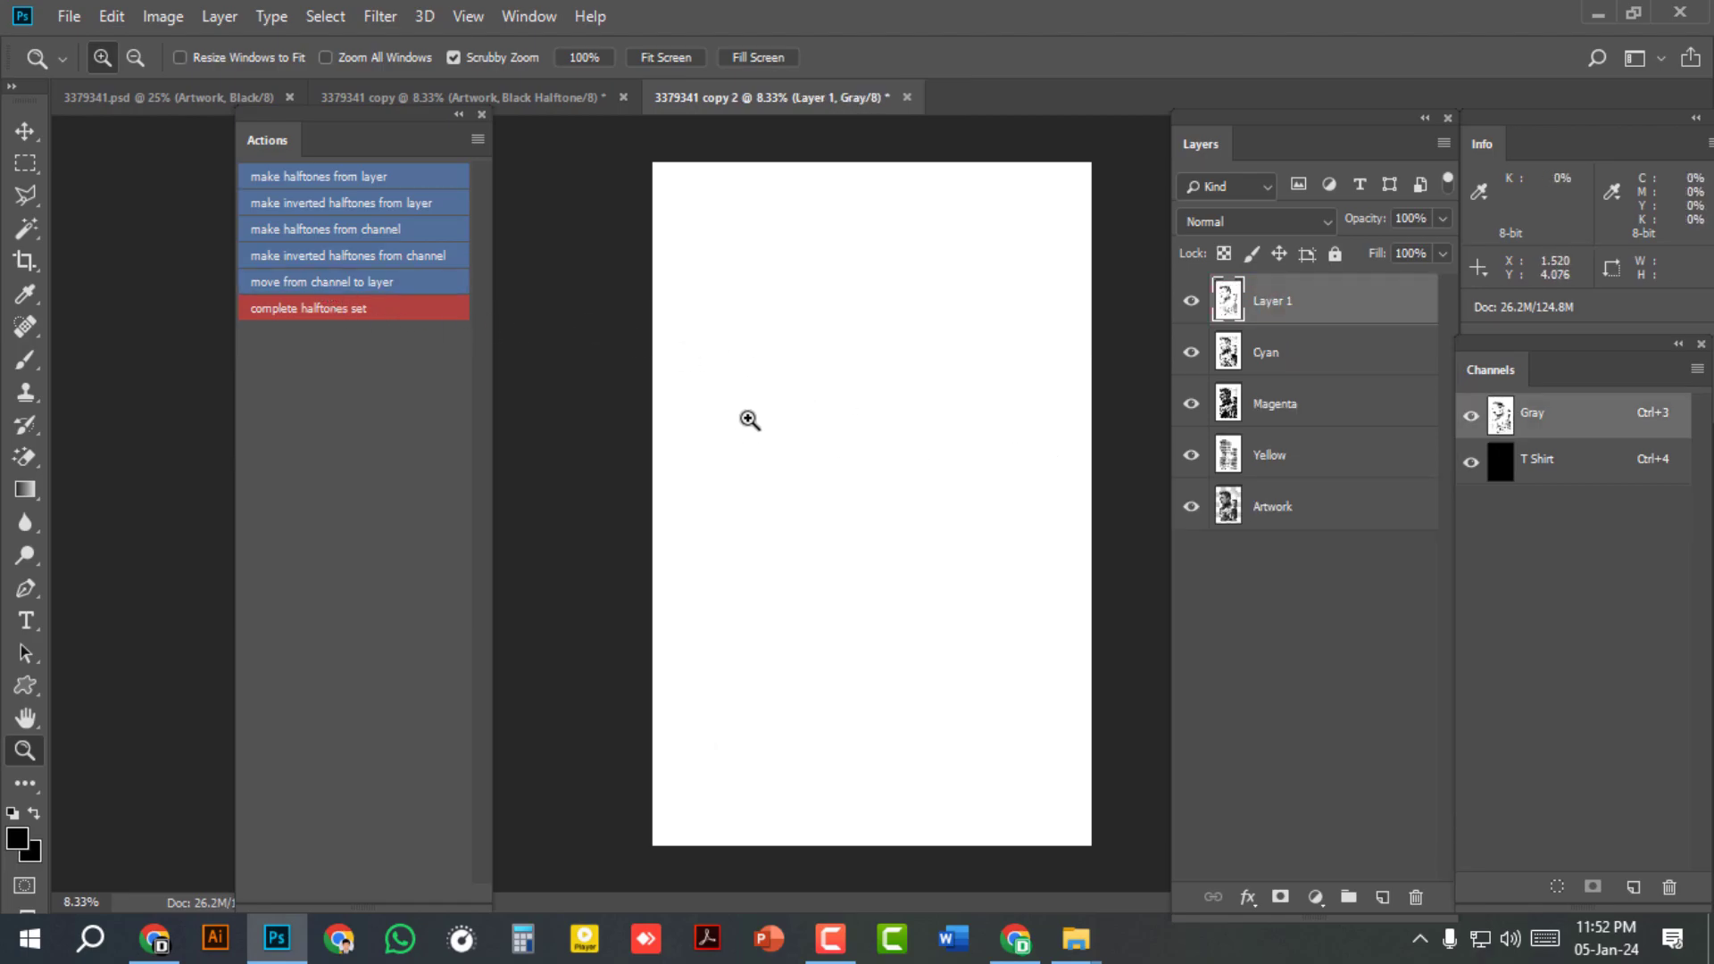
double_click(1286, 307)
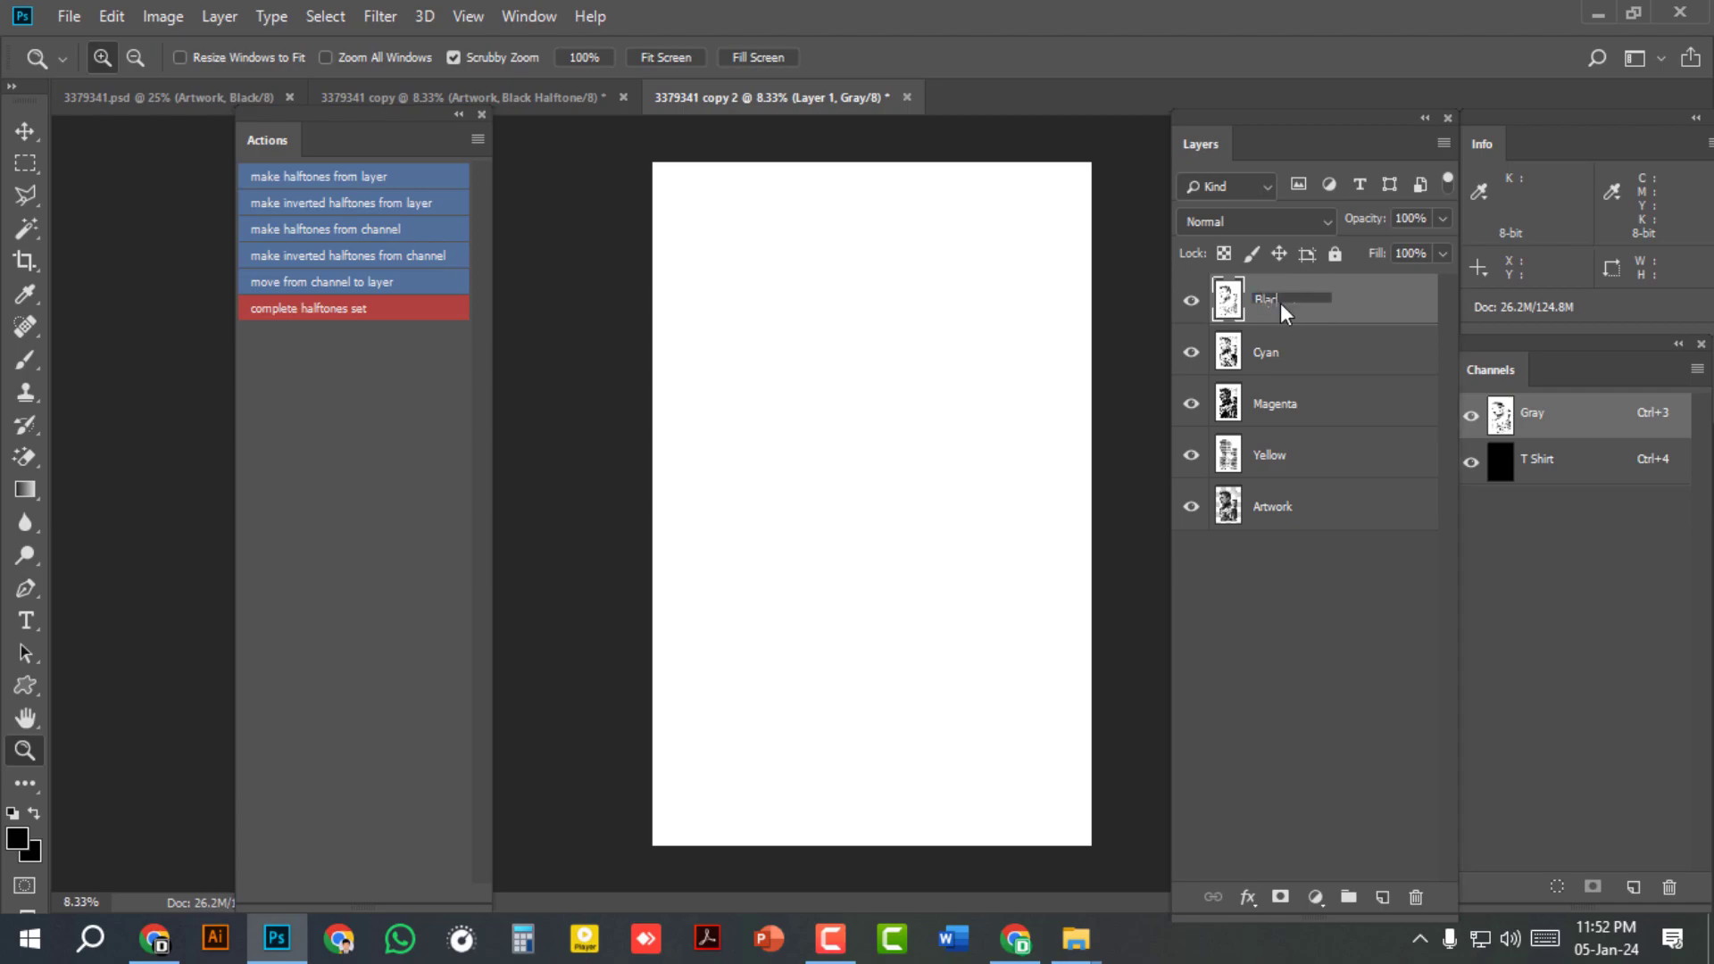
key("Return")
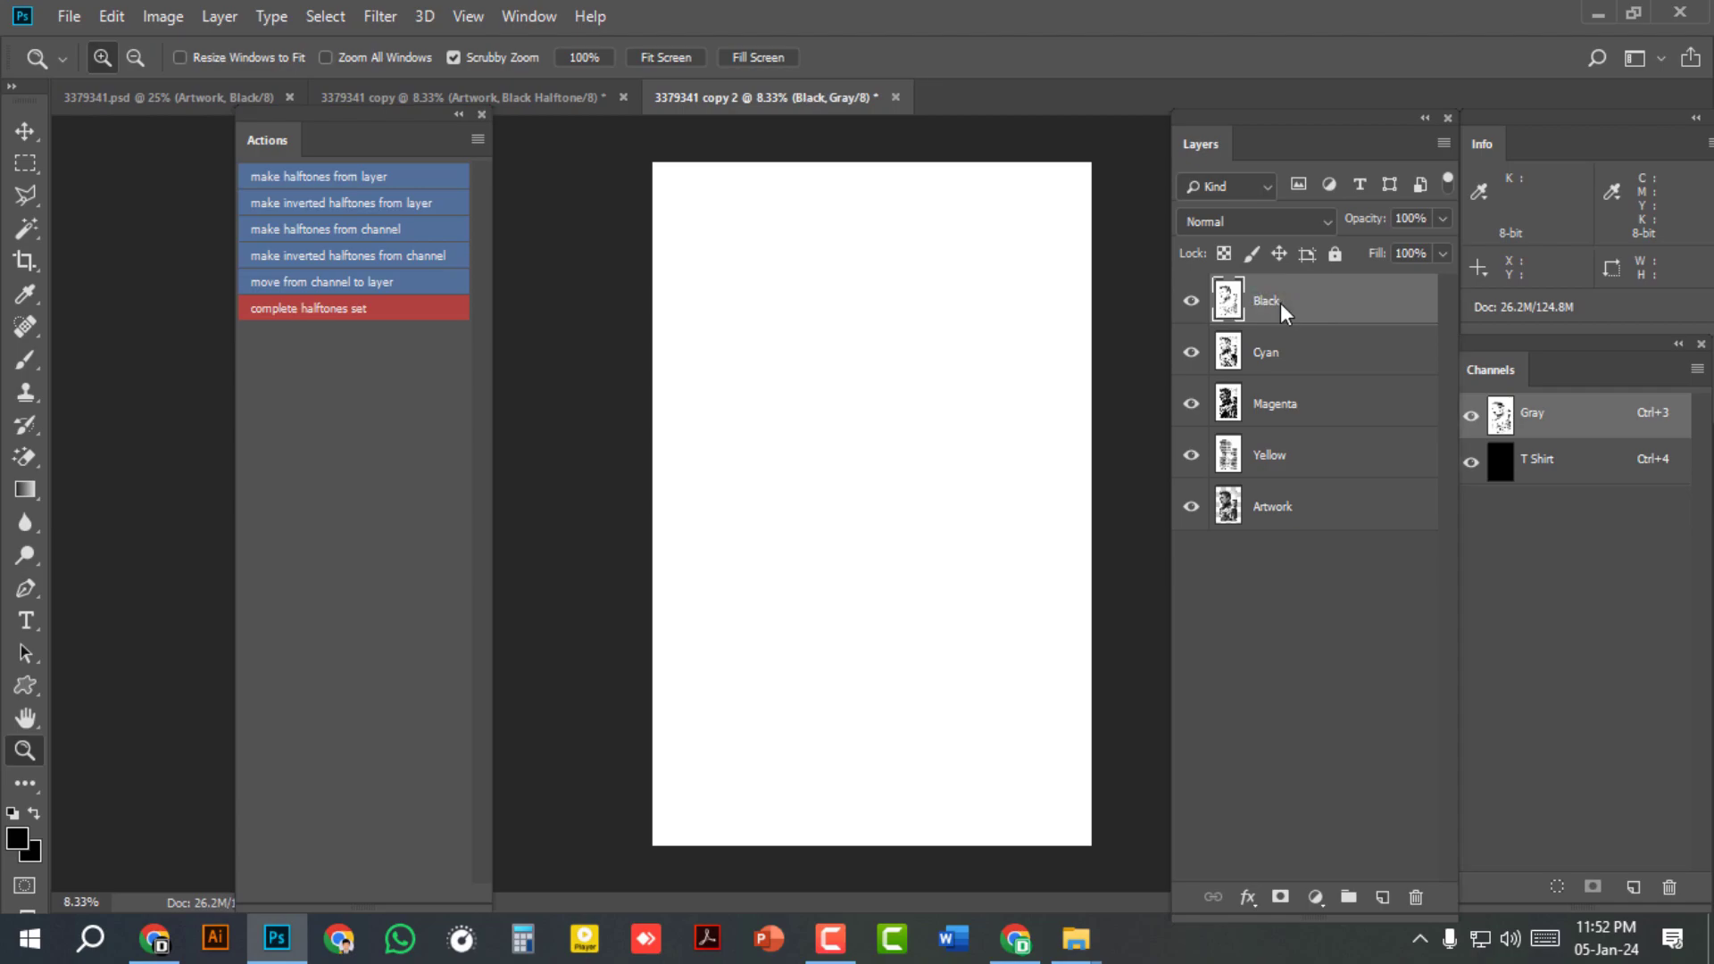
Step: Delete the T Shirt channel and the Artwork layer from the grayscale document
left_click(1537, 466)
left_click(1666, 887)
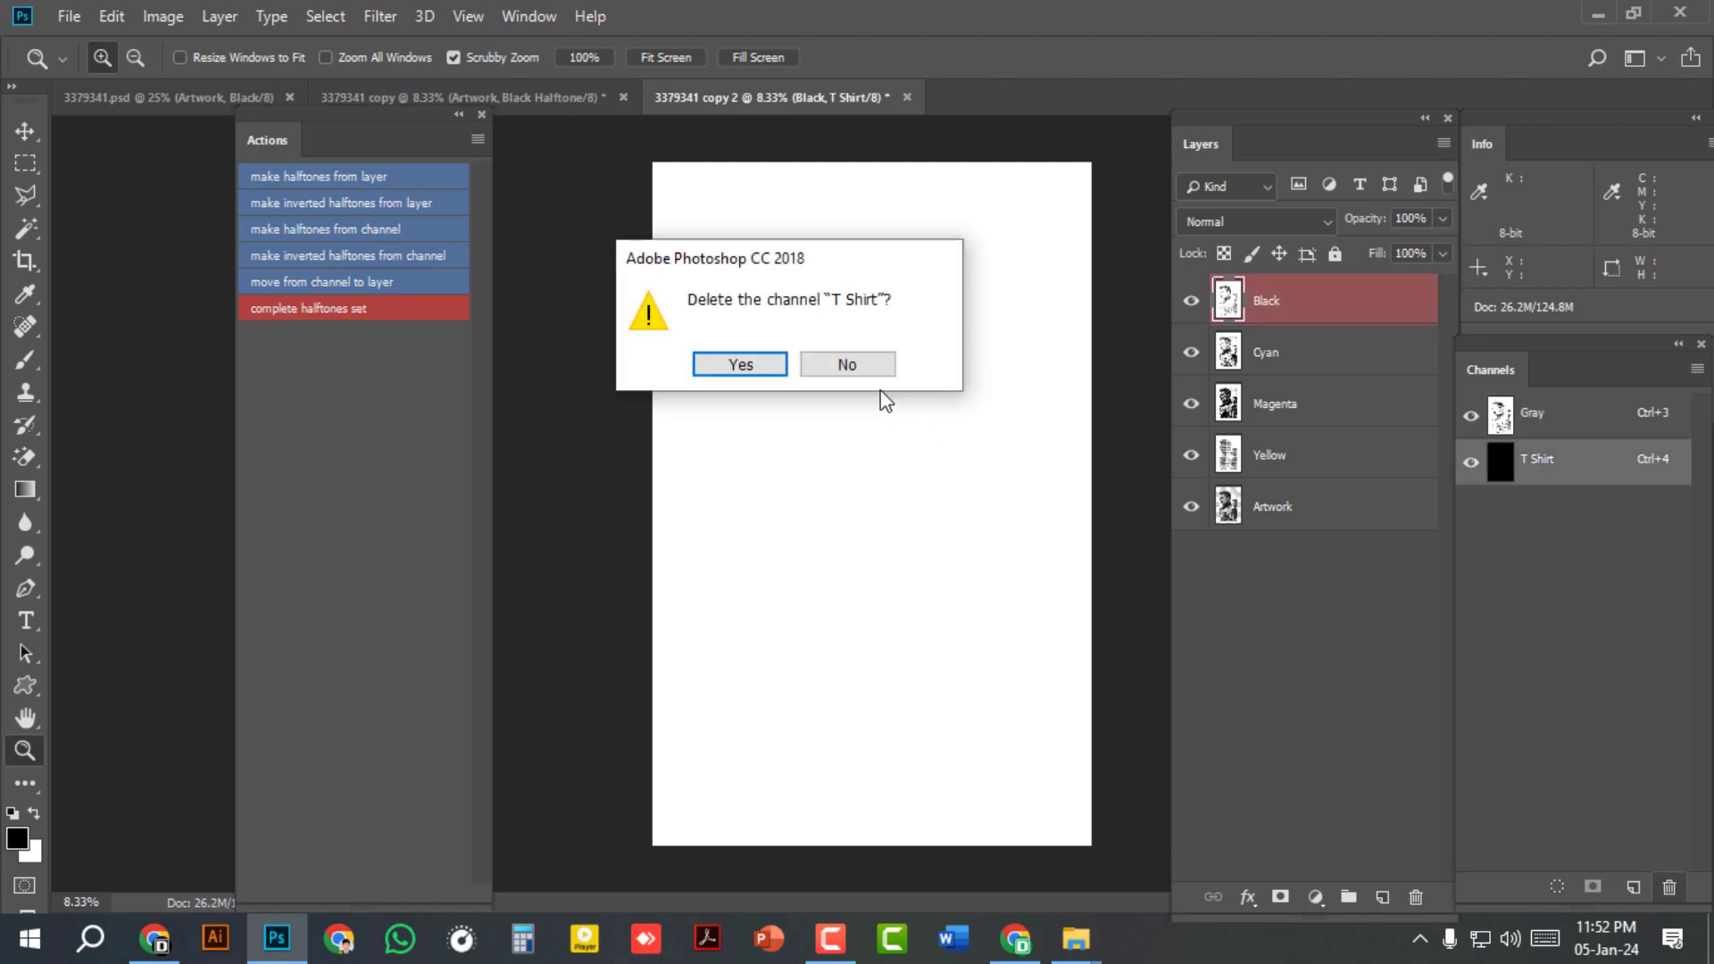
left_click(744, 363)
left_click(1288, 523)
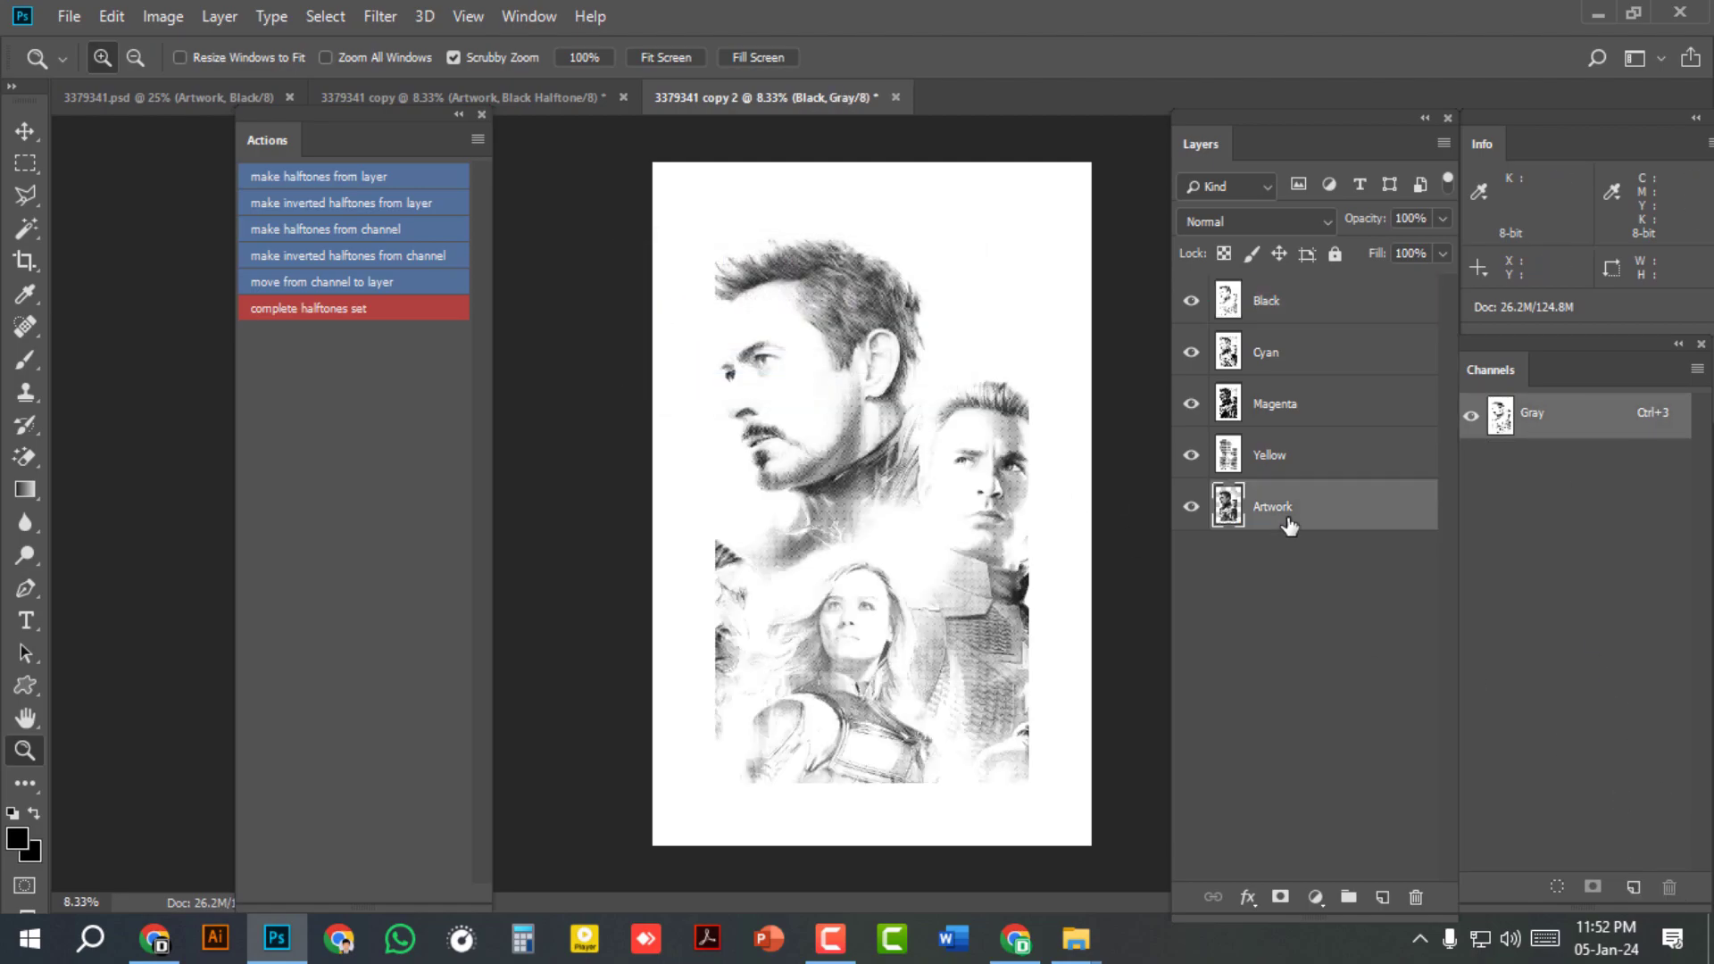
left_click(1415, 897)
left_click(739, 363)
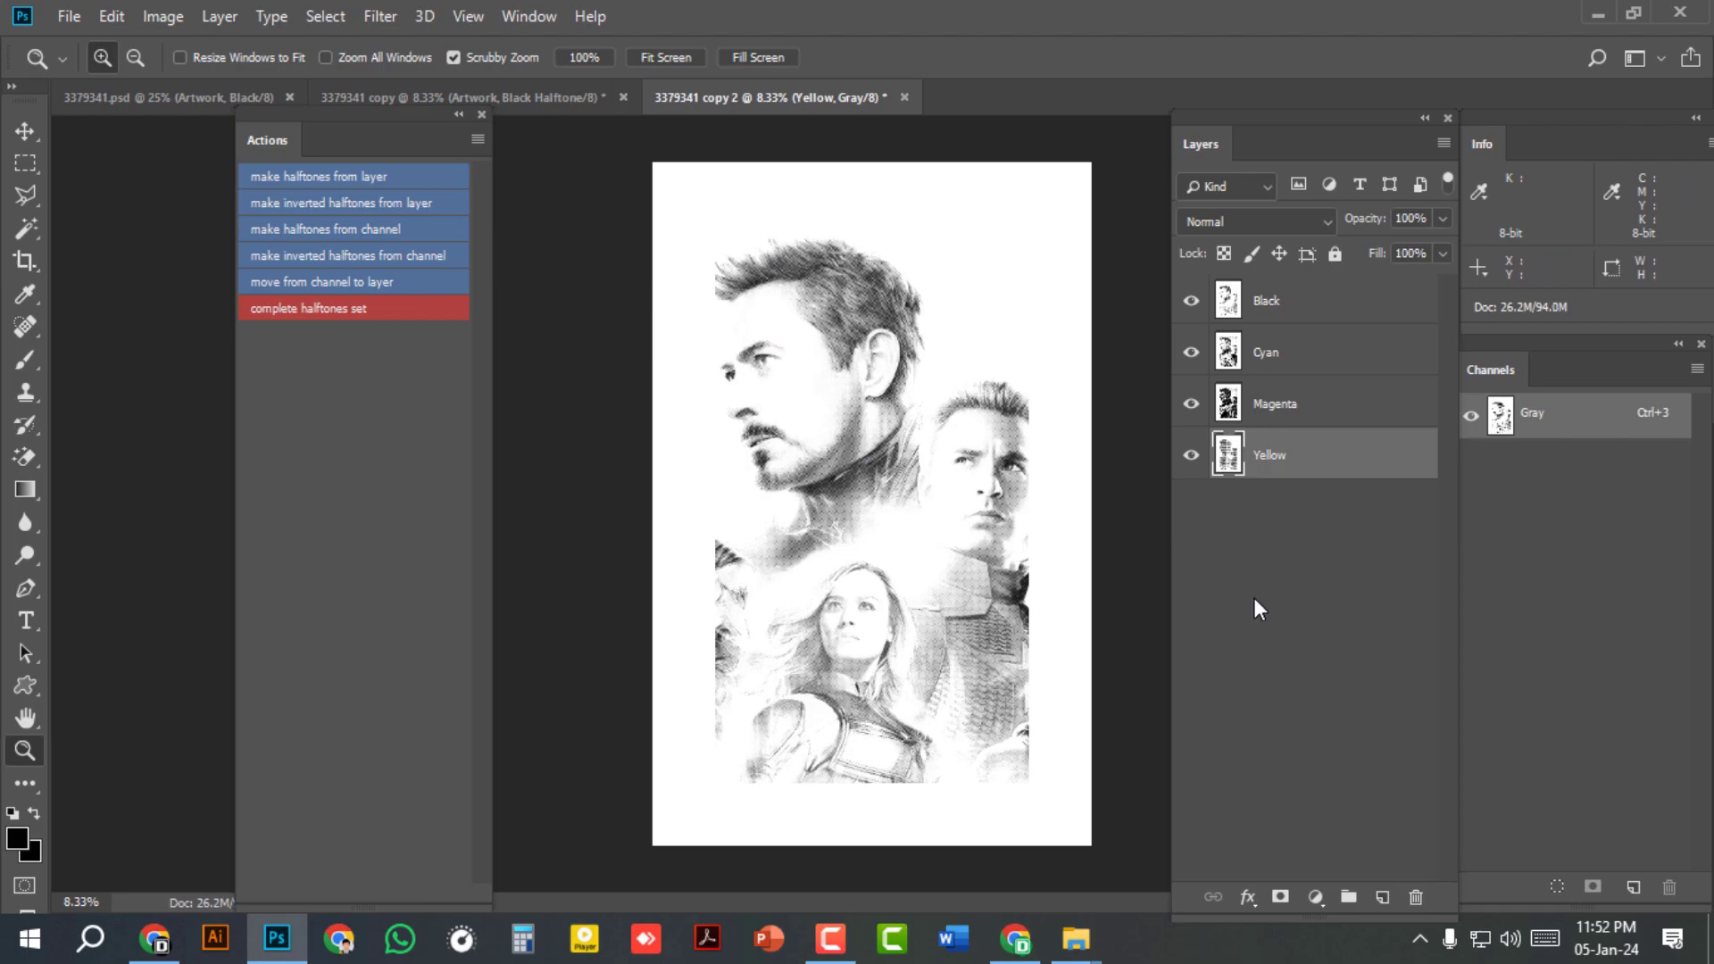
Step: Draw a registration target custom shape about 373 px wide in the white margin above the artwork
left_click_drag(34, 688, 134, 816)
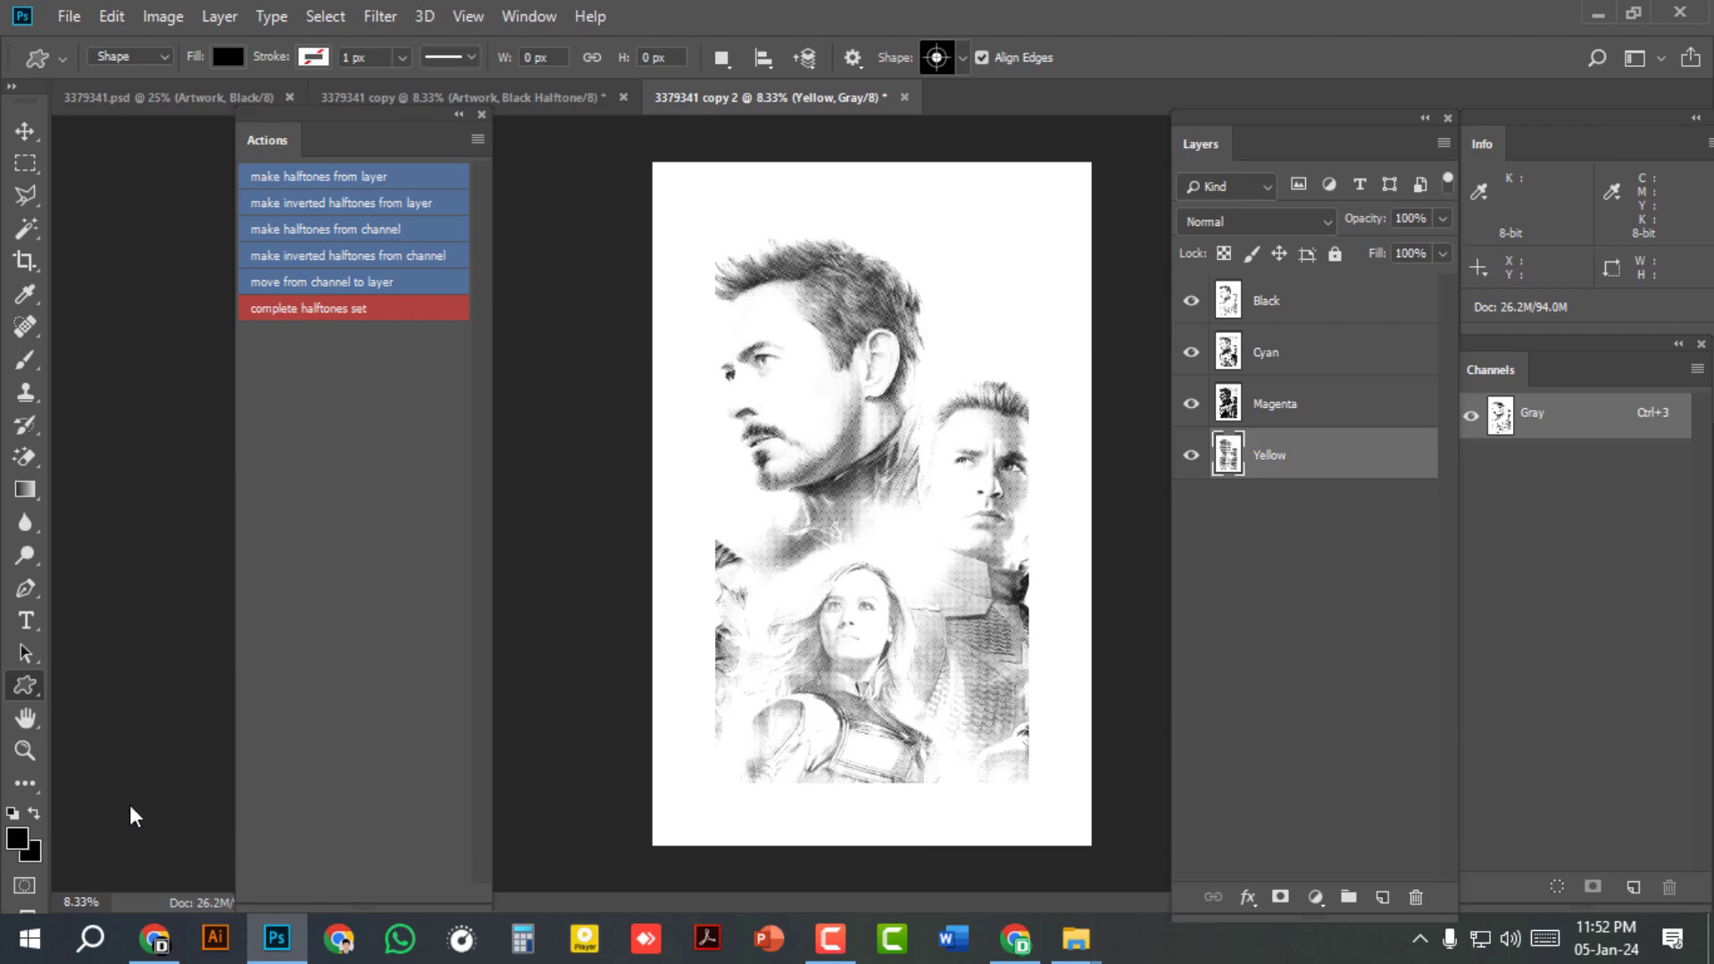
left_click(962, 59)
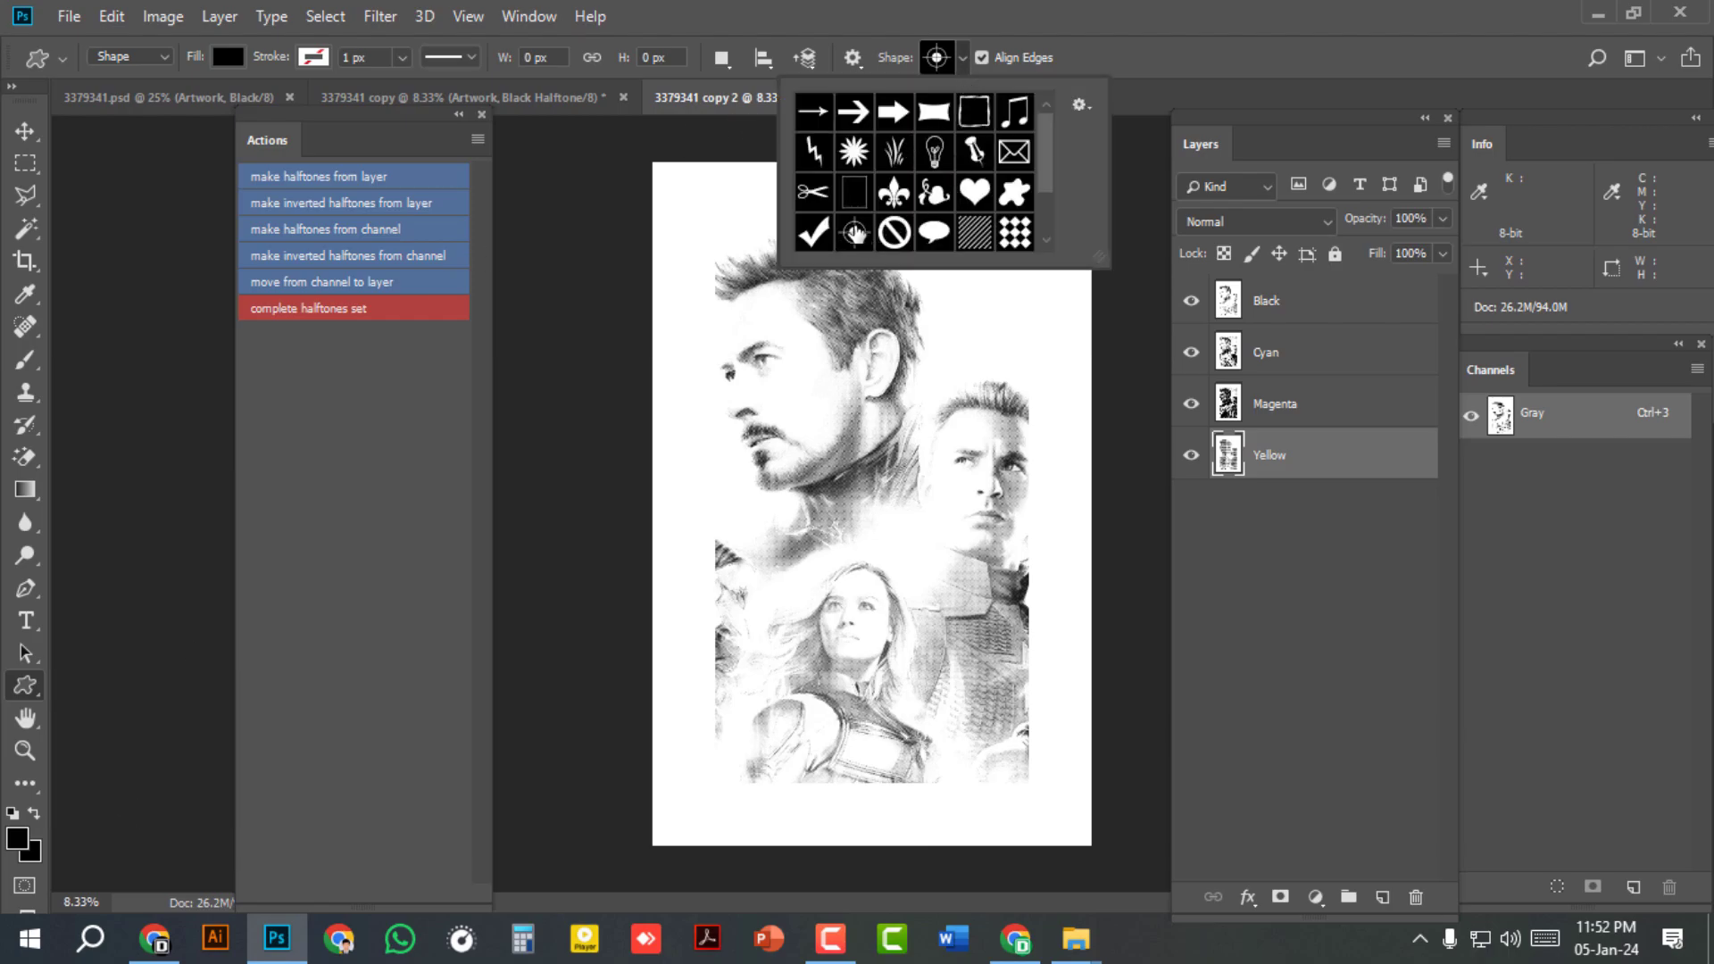
double_click(854, 234)
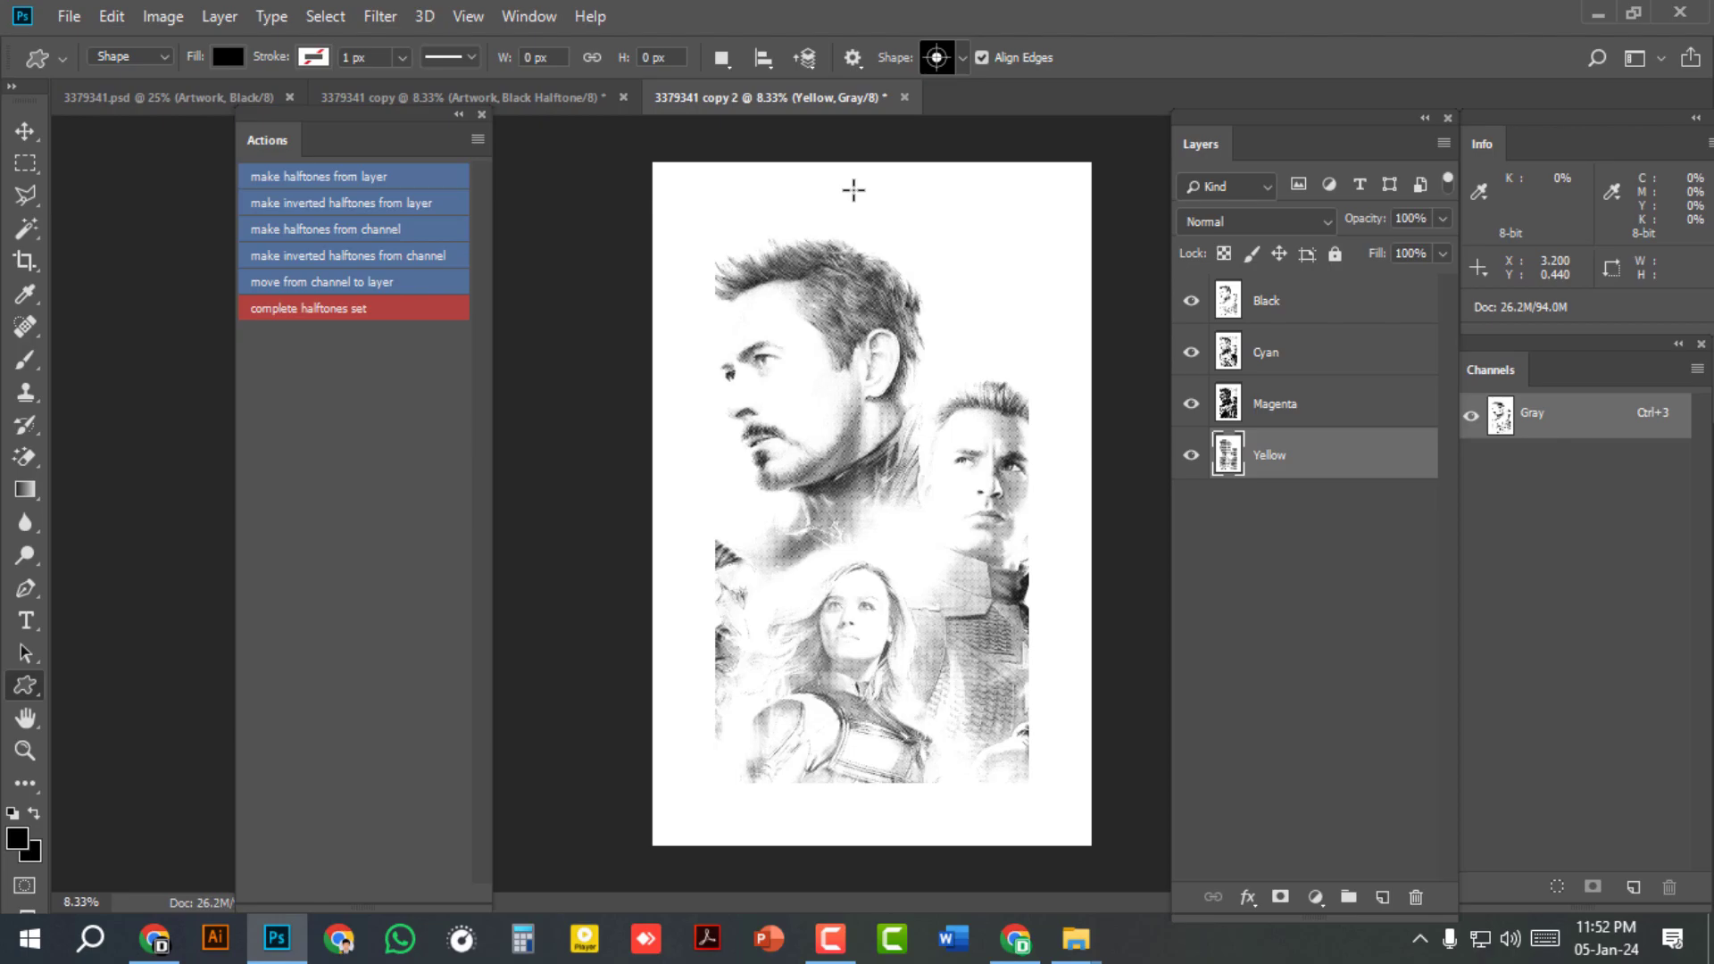
left_click_drag(853, 183, 891, 220)
Step: Move the registration mark's layer above the Black layer and keep its fill colour at black, 000000
left_click_drag(1320, 450, 1305, 298)
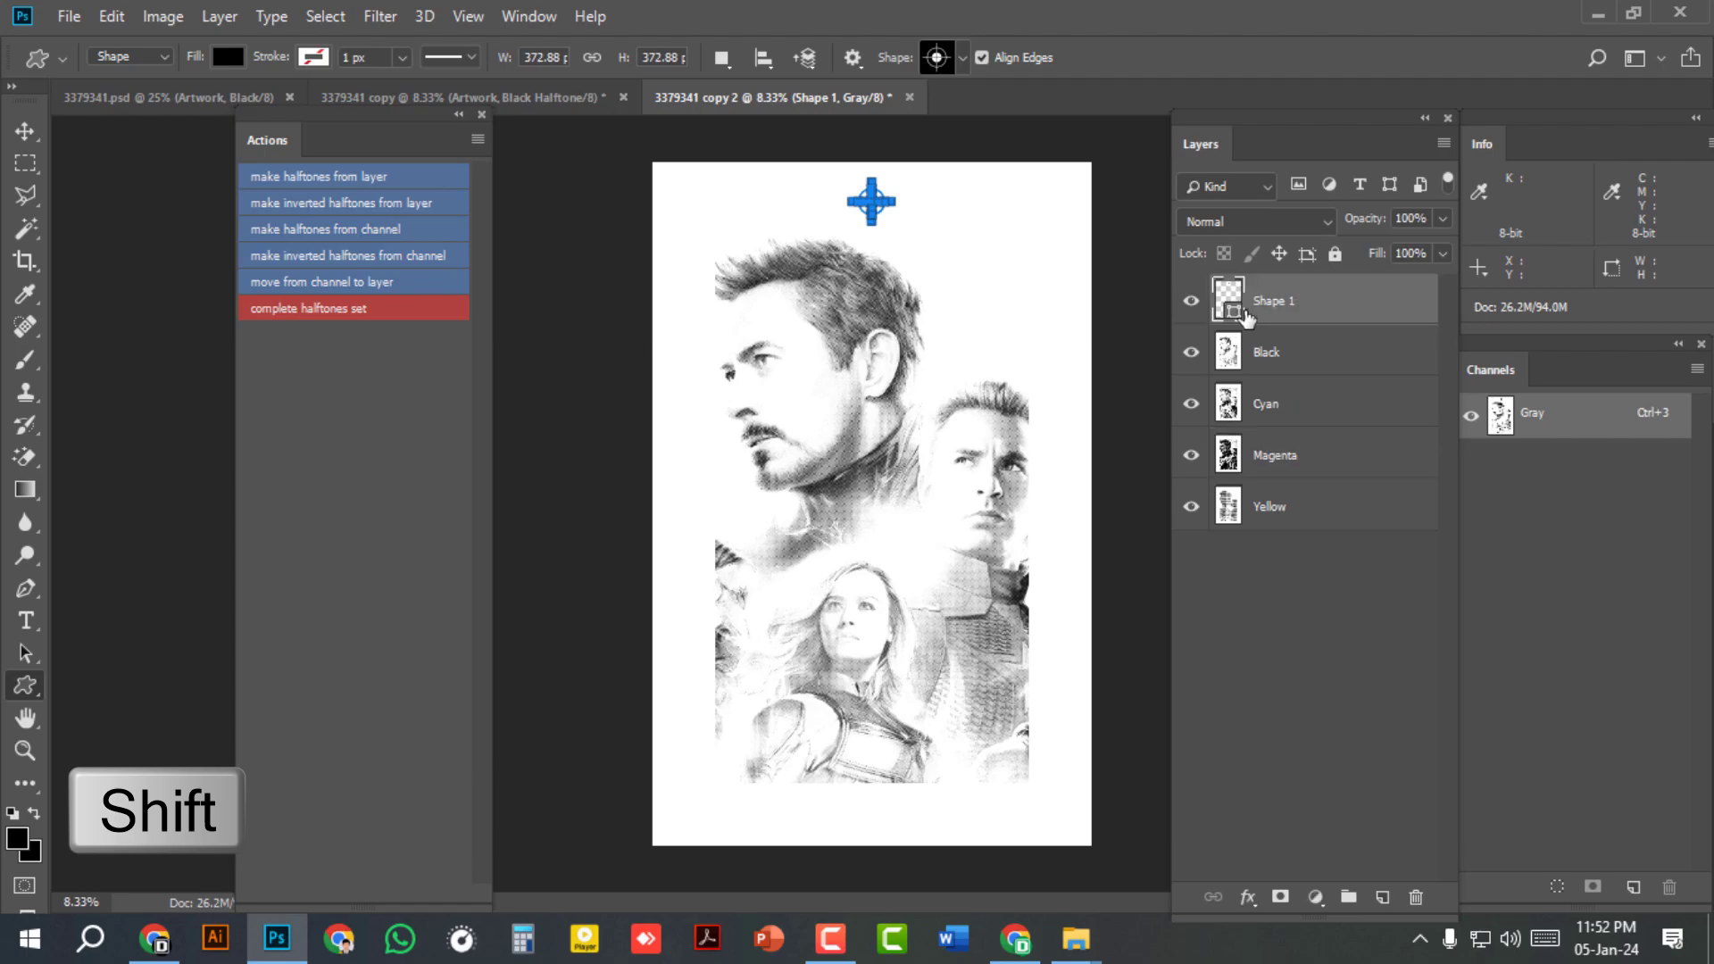
double_click(1232, 310)
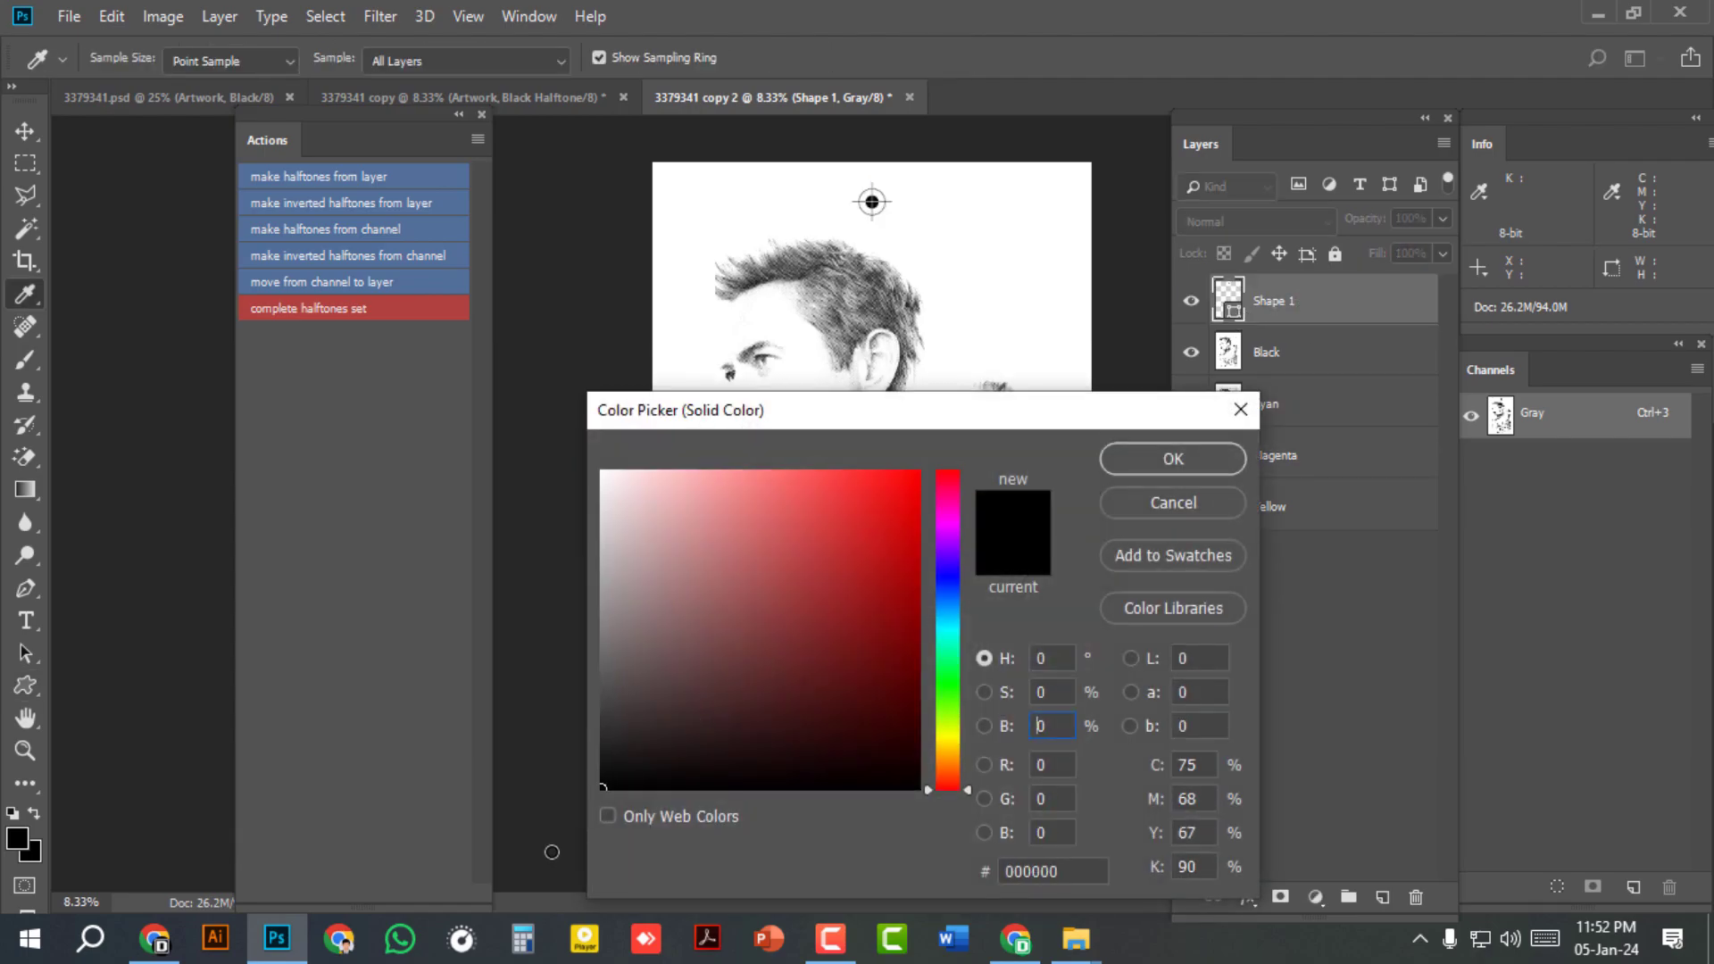
left_click(1156, 463)
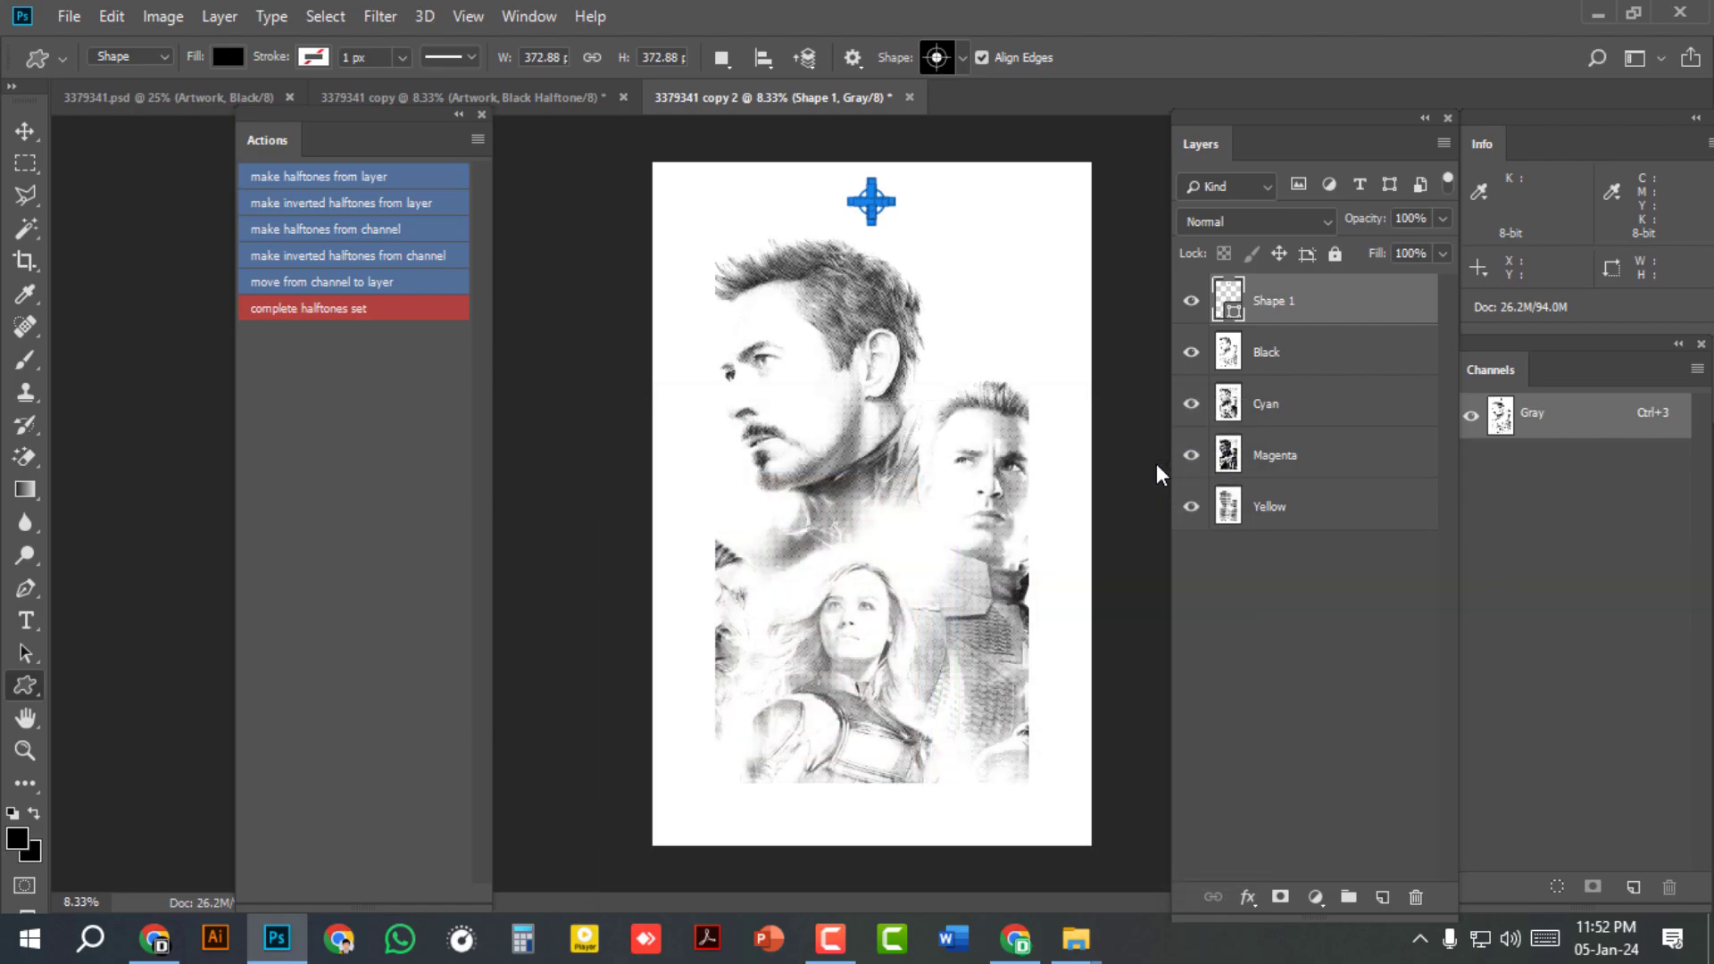
Step: Align the registration mark to the horizontal centre and top edge of the whole canvas, and clear the selection
key("ctrl+a")
left_click(25, 132)
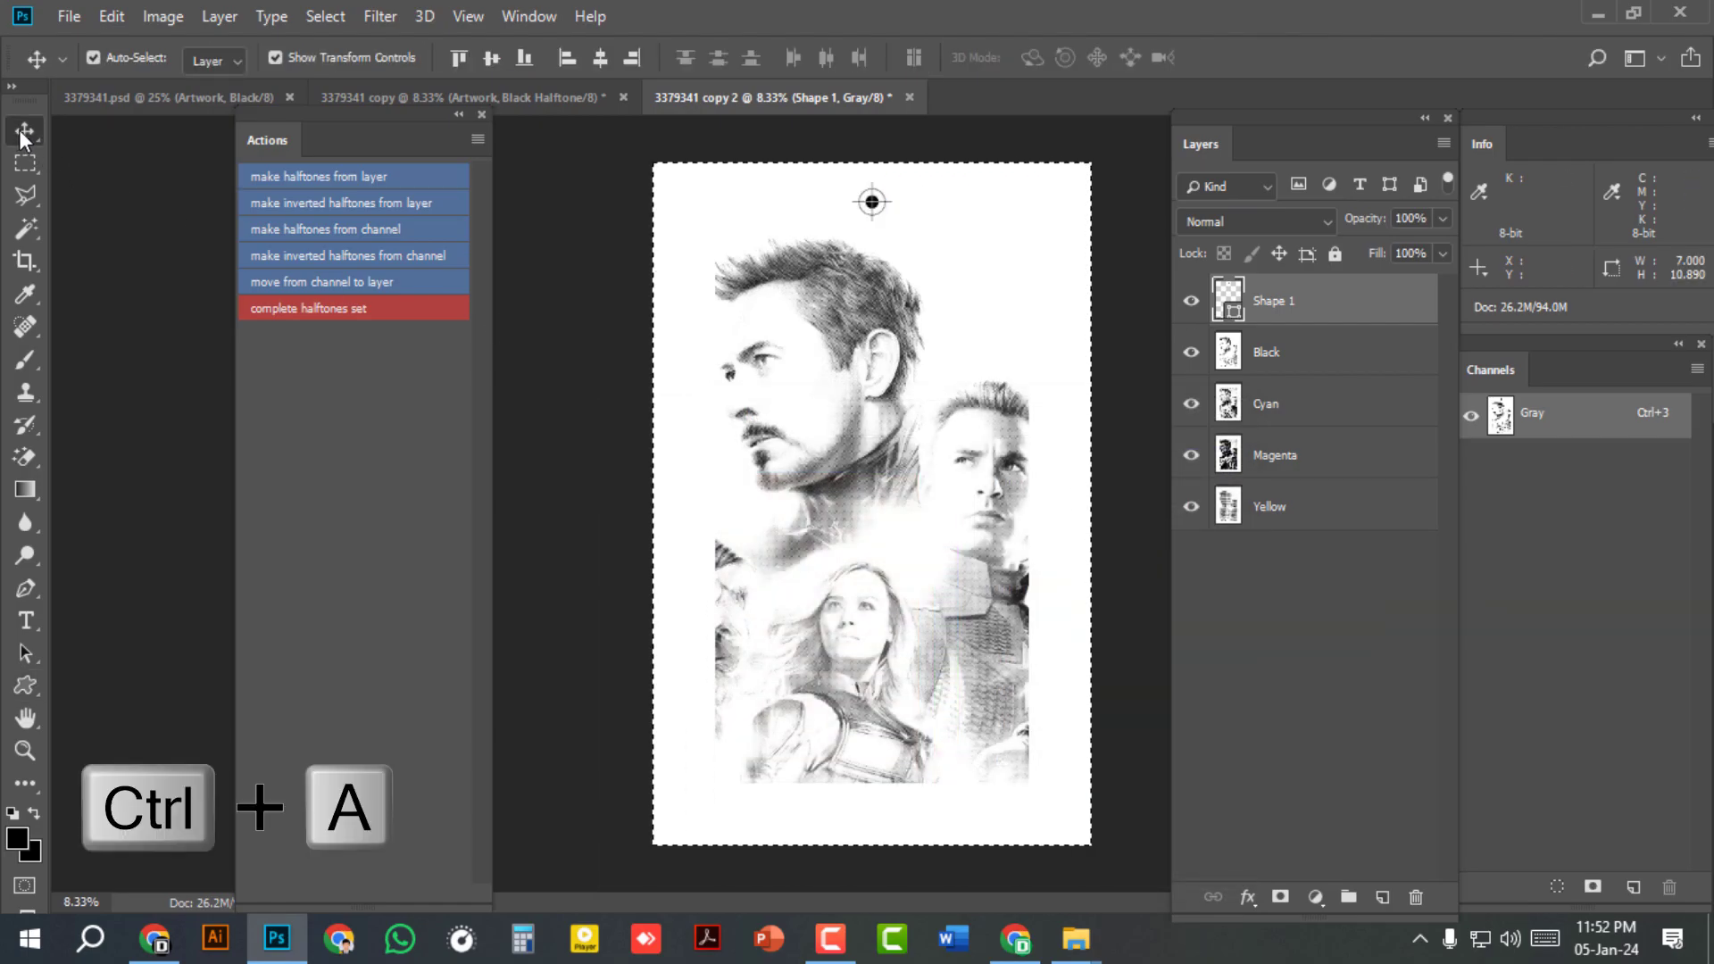
left_click(602, 61)
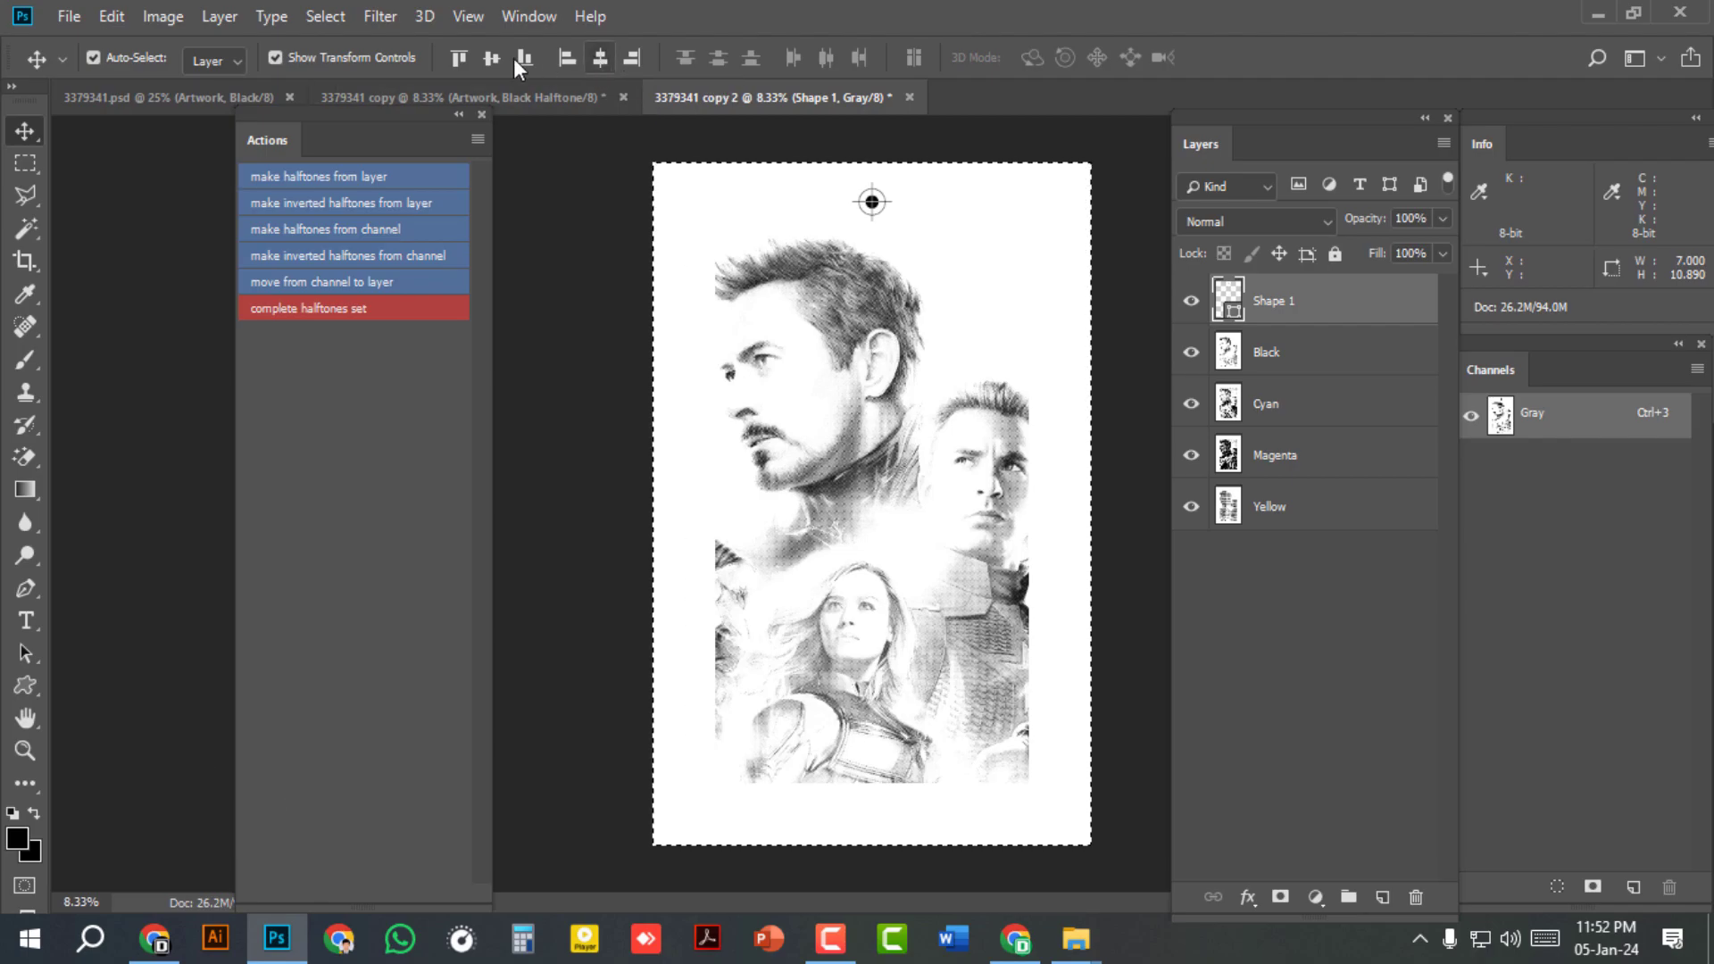
left_click(460, 60)
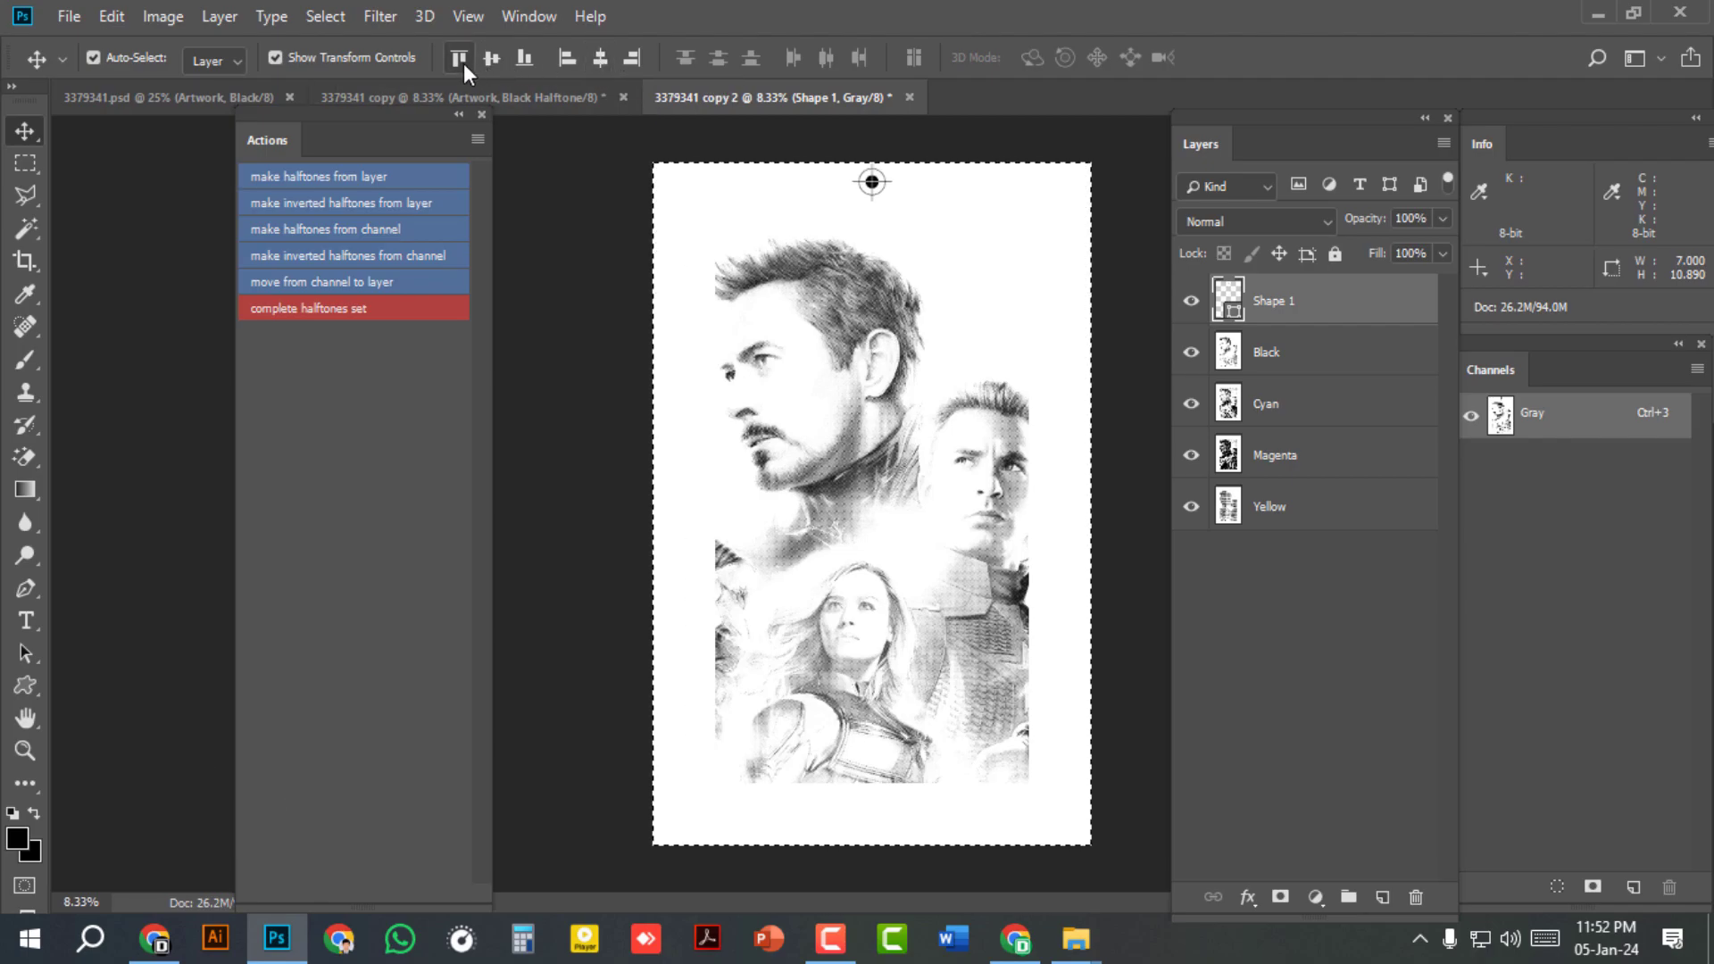
key("ctrl+d")
Step: Duplicate the registration mark's layer within the same document
right_click(1321, 321)
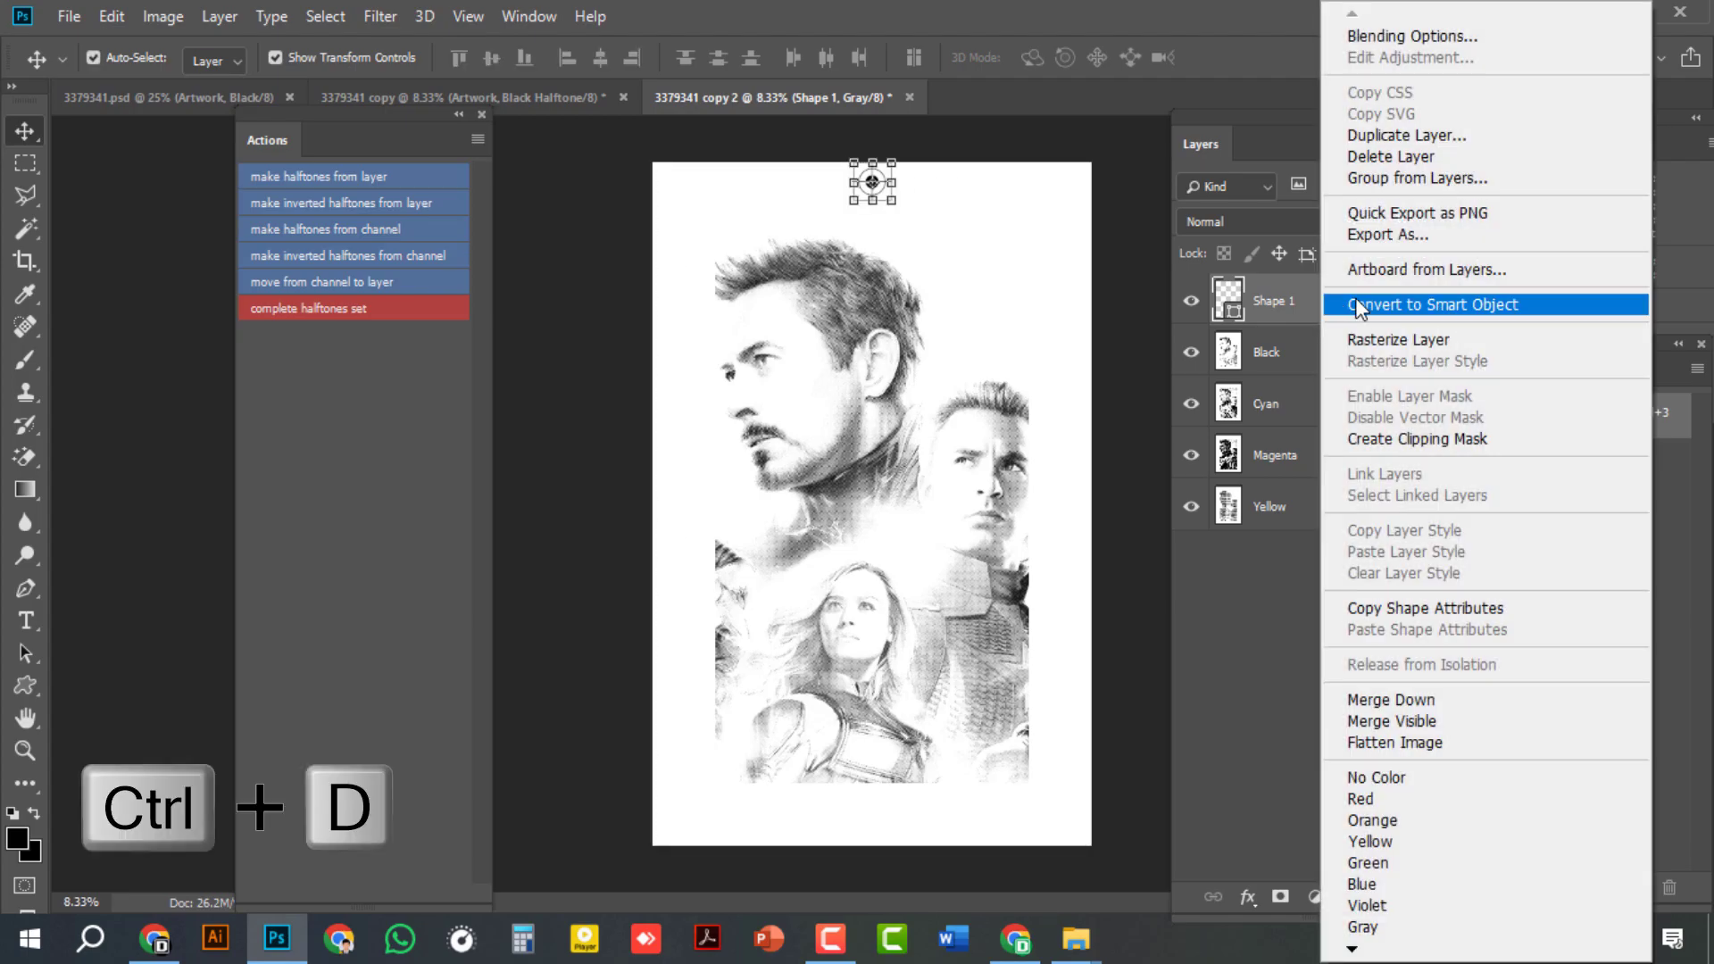
left_click(1389, 138)
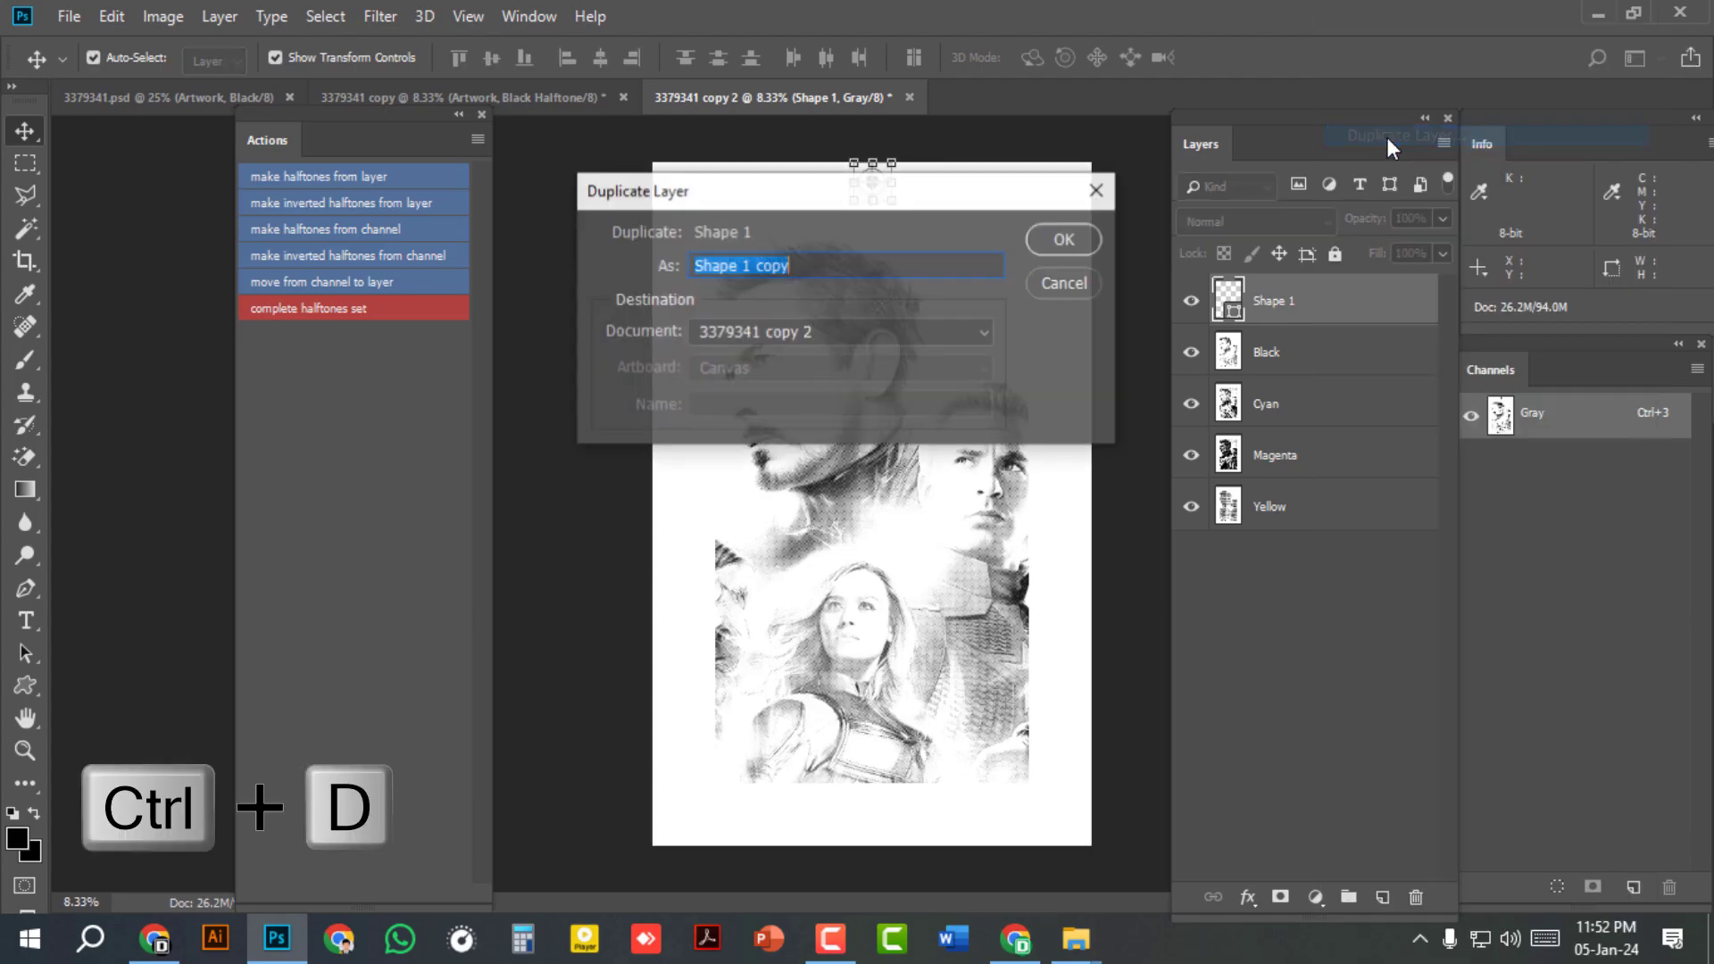
left_click(1079, 241)
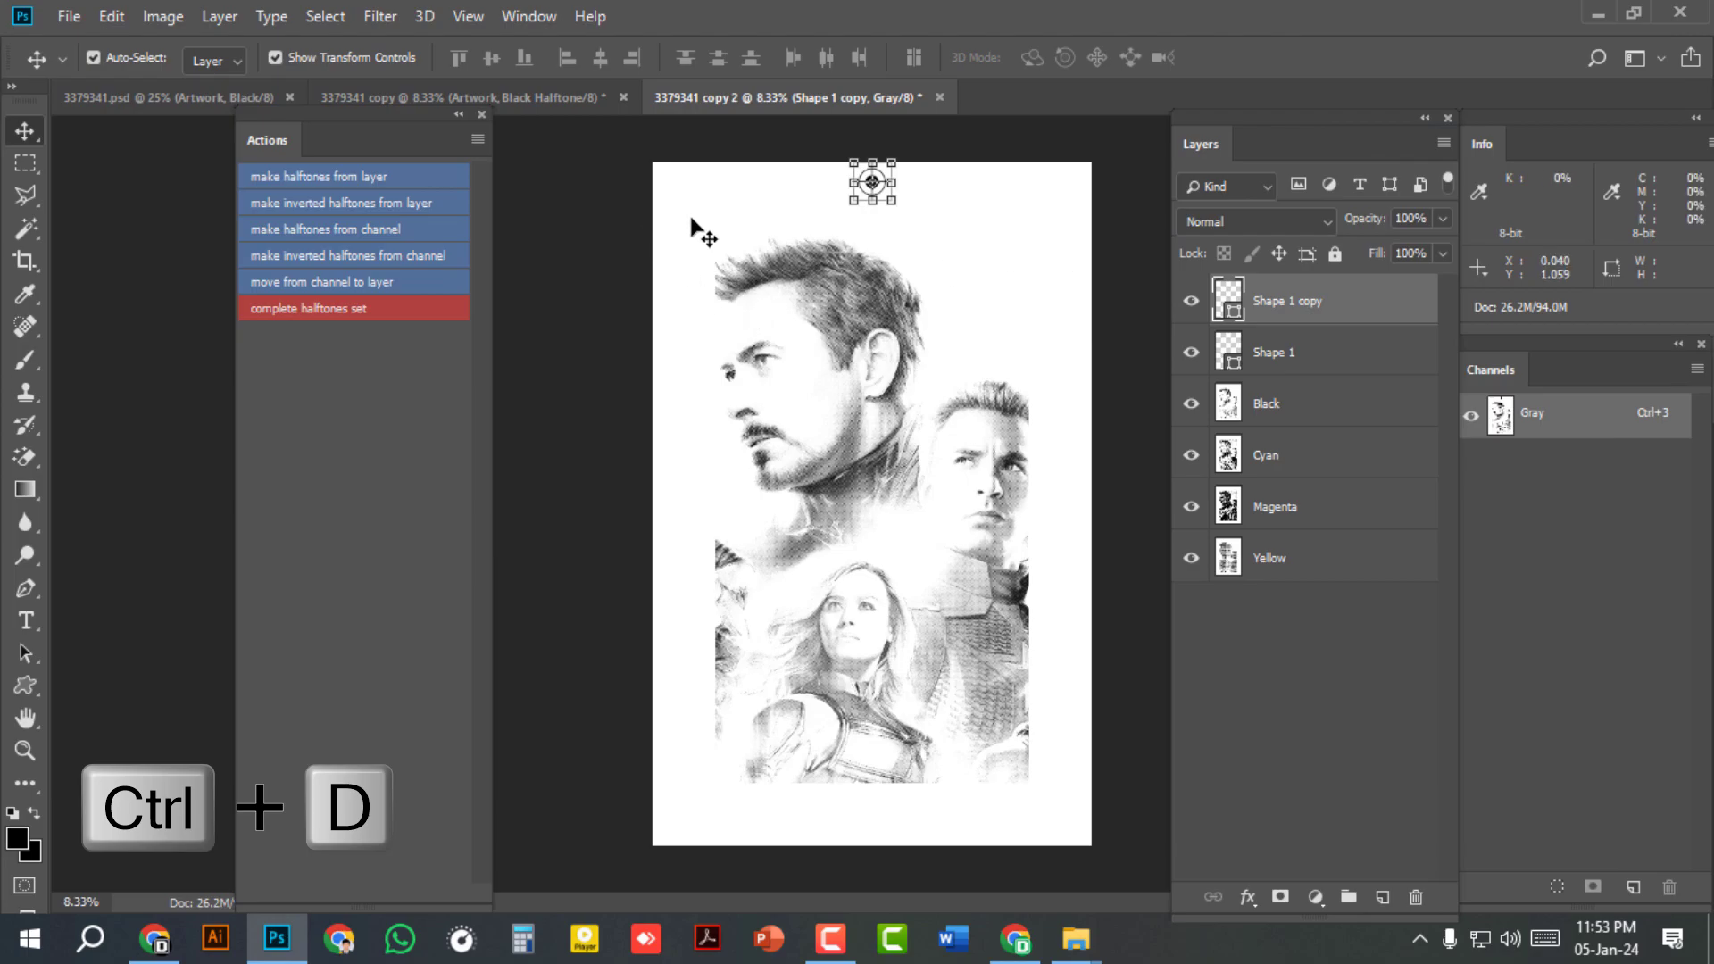
Step: Align the duplicated registration mark to the bottom edge of the whole canvas and clear the selection
key("ctrl+a")
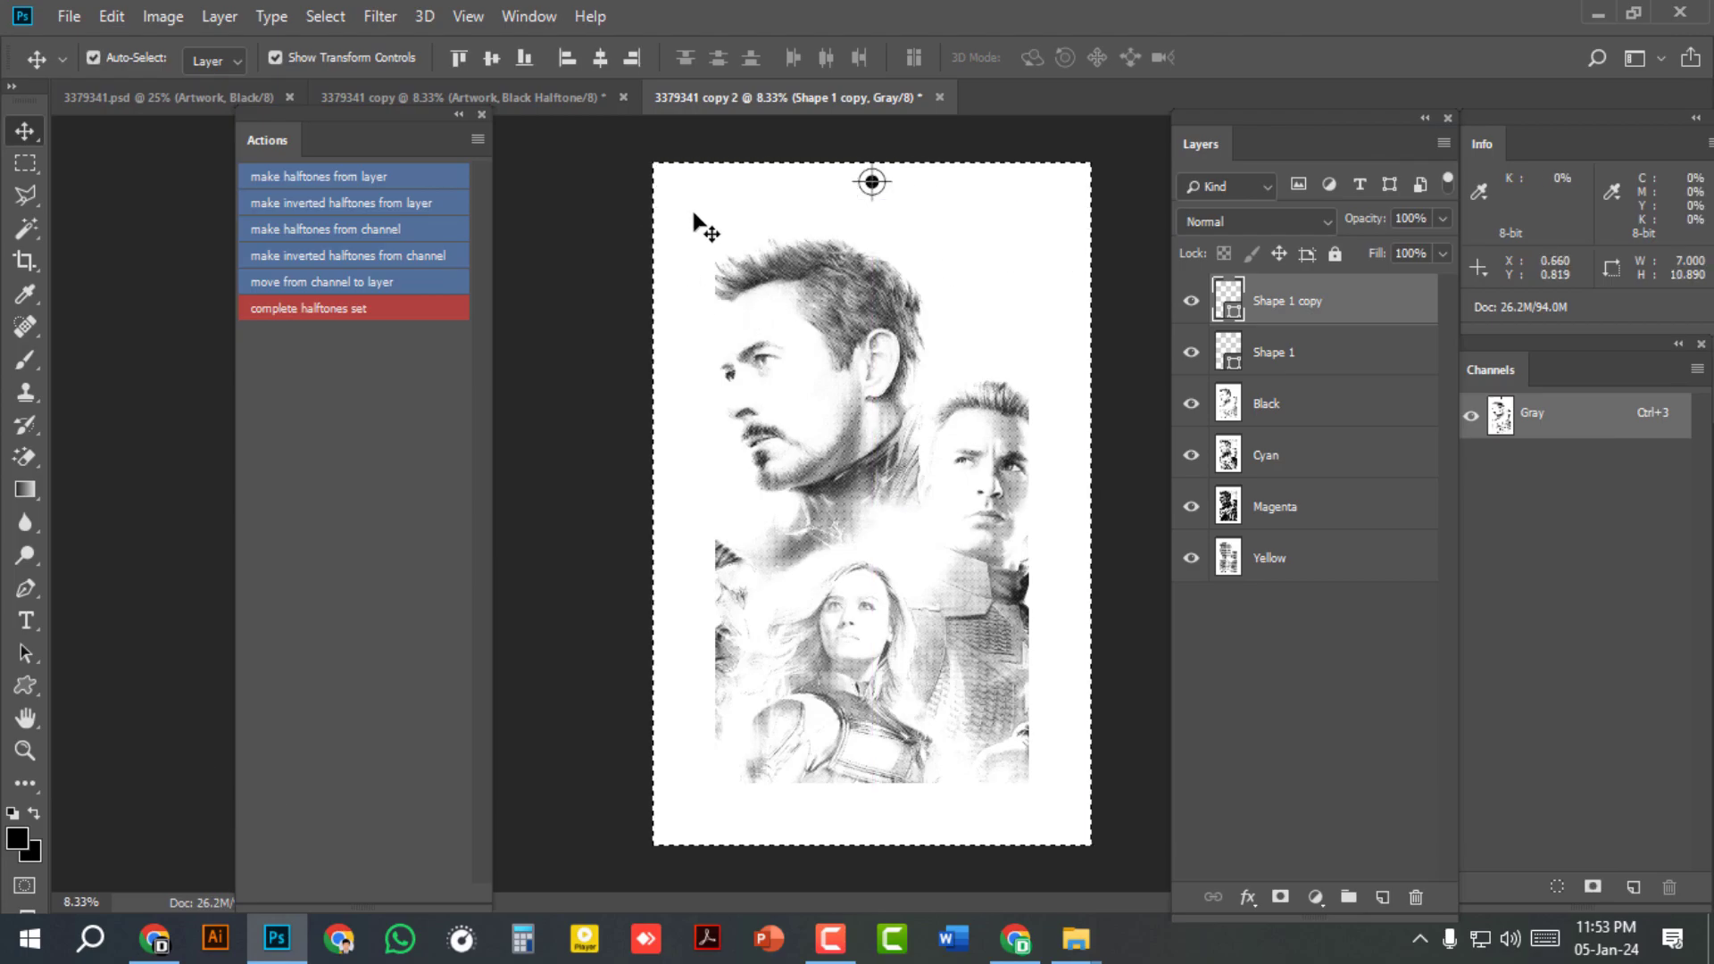
left_click(525, 58)
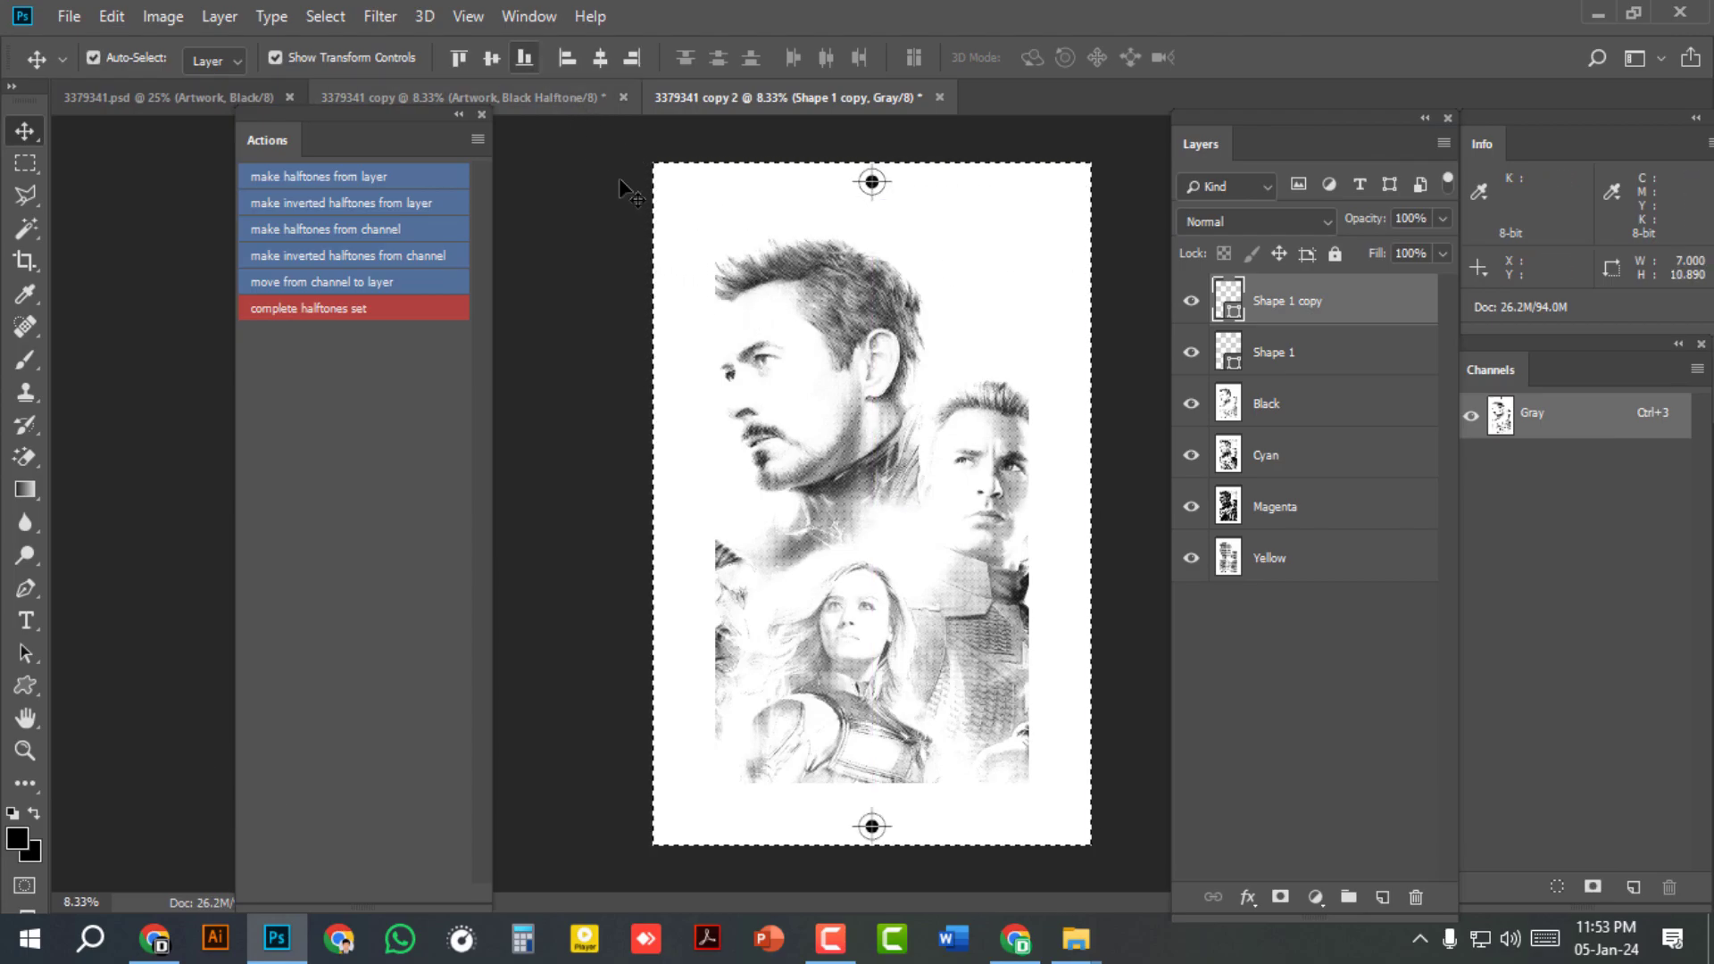
key("ctrl+d")
Step: Group the two registration mark layers into a group named Regi Mark and leave no layer selected
left_click(1290, 354, "ctrl")
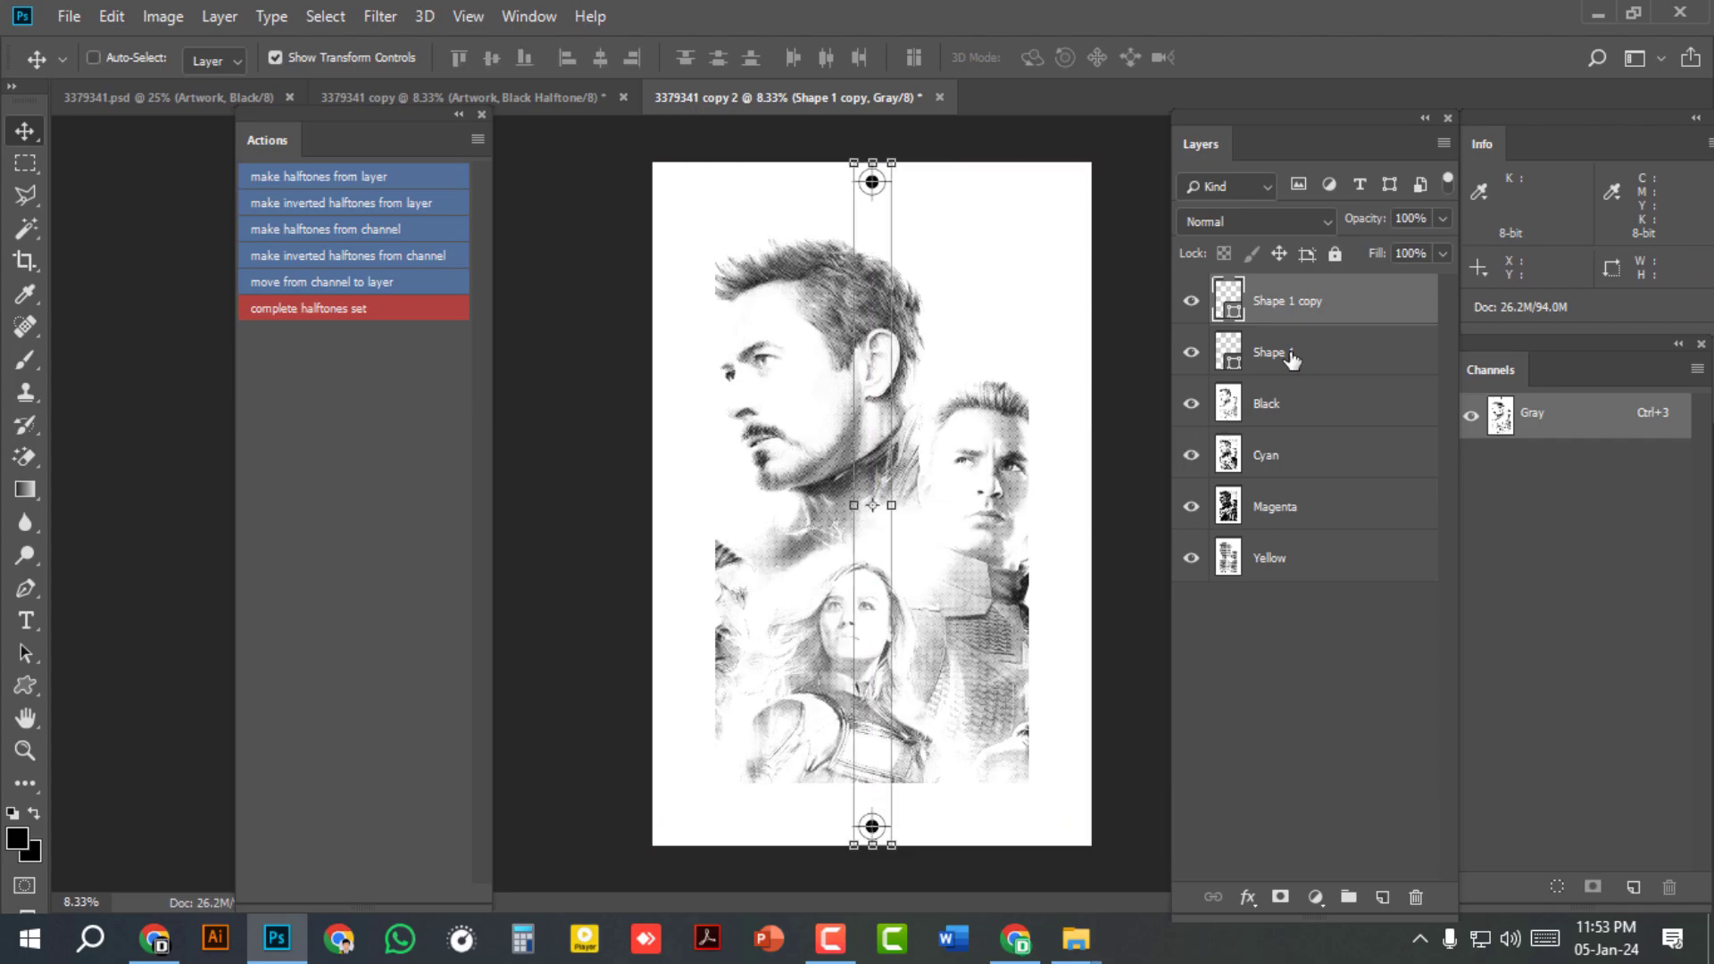
right_click(1290, 358)
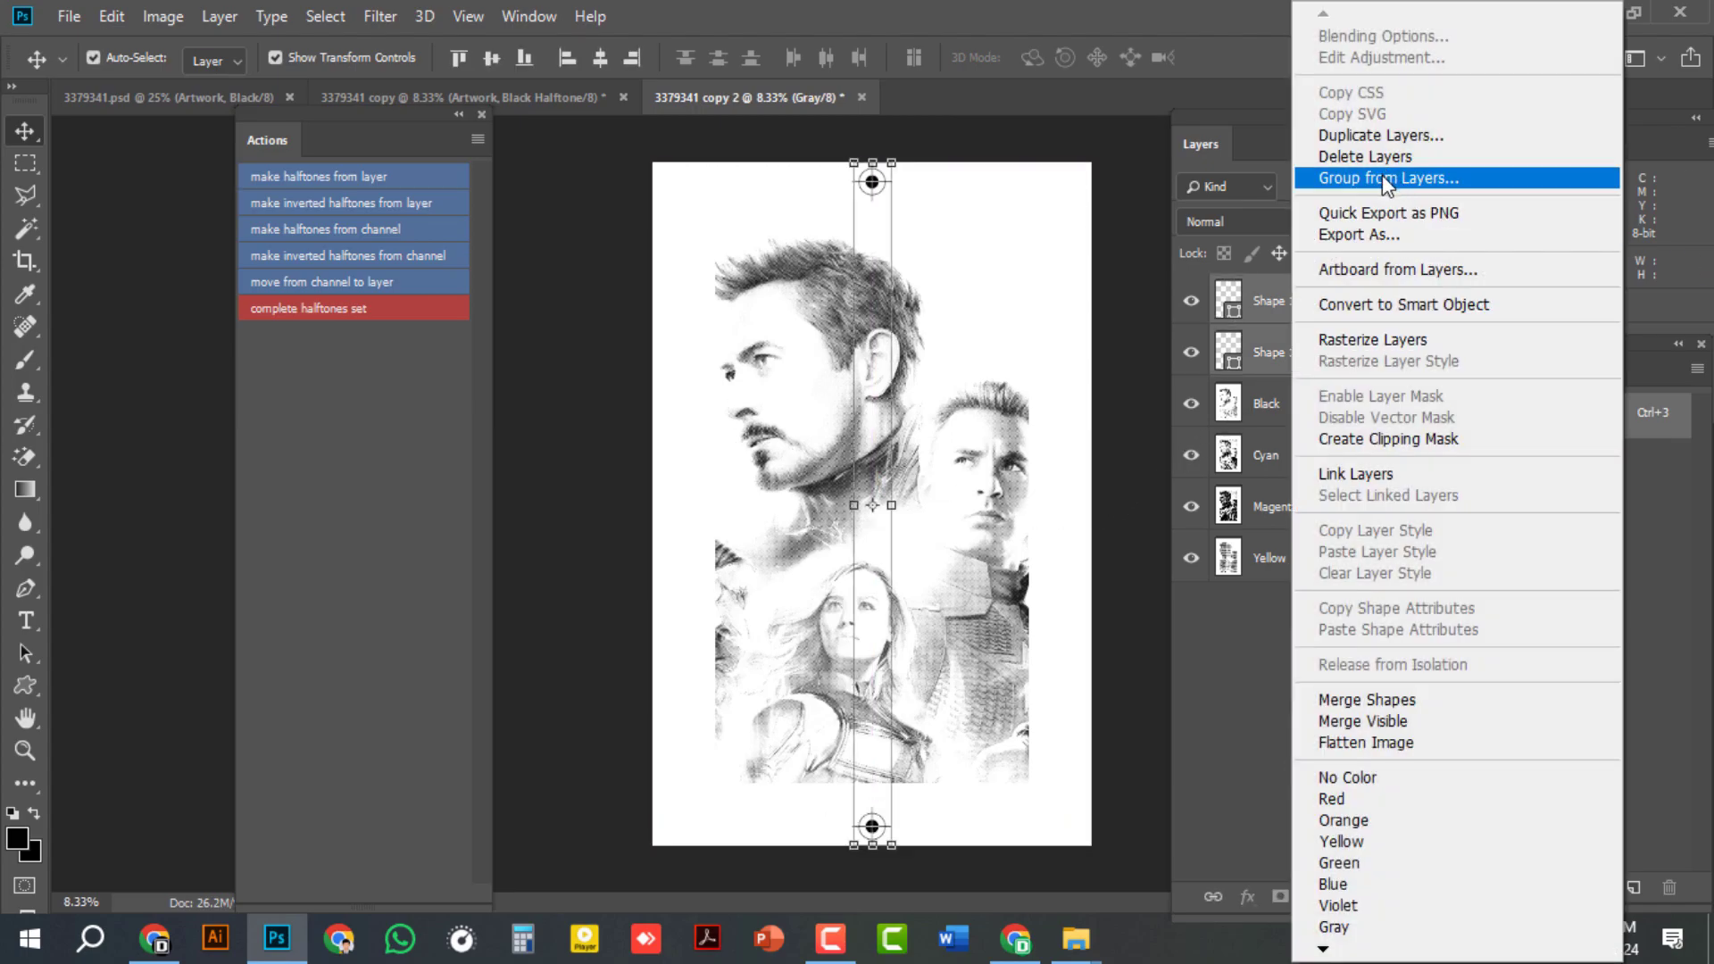
left_click(1387, 182)
type("R")
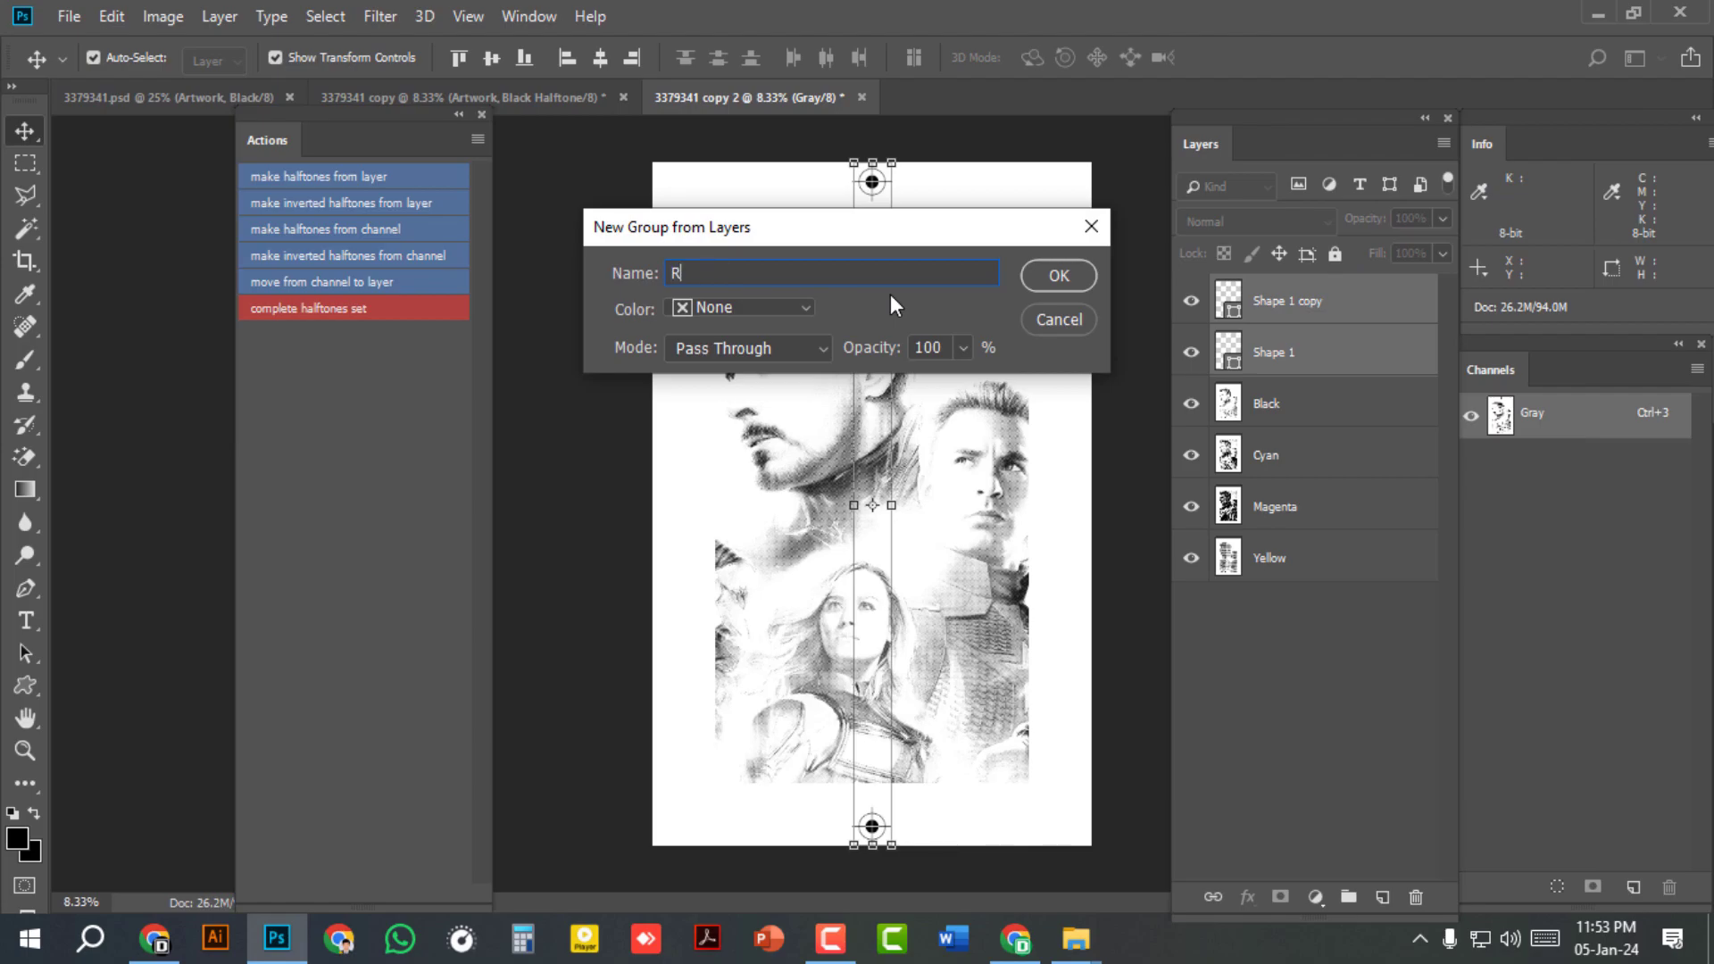
type("egi Mark")
left_click(1059, 277)
left_click(1240, 546)
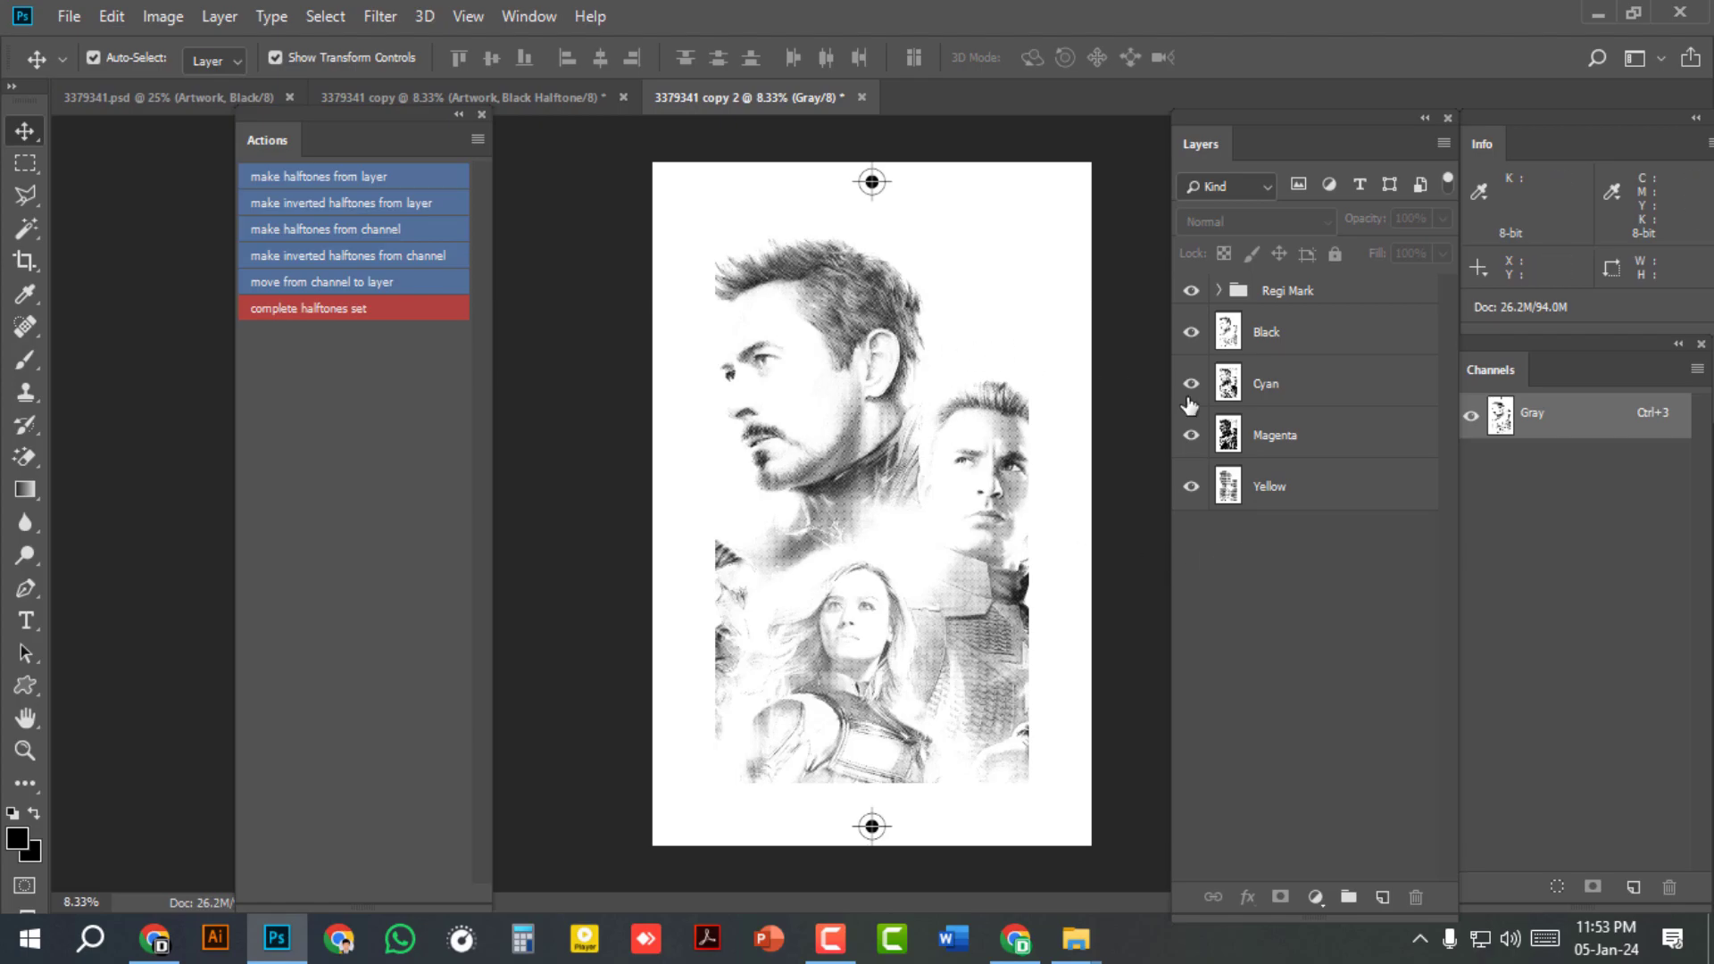
Step: Add the text label "1. Yellow" in the white margin above the artwork, beside the upper registration mark
left_click(28, 618)
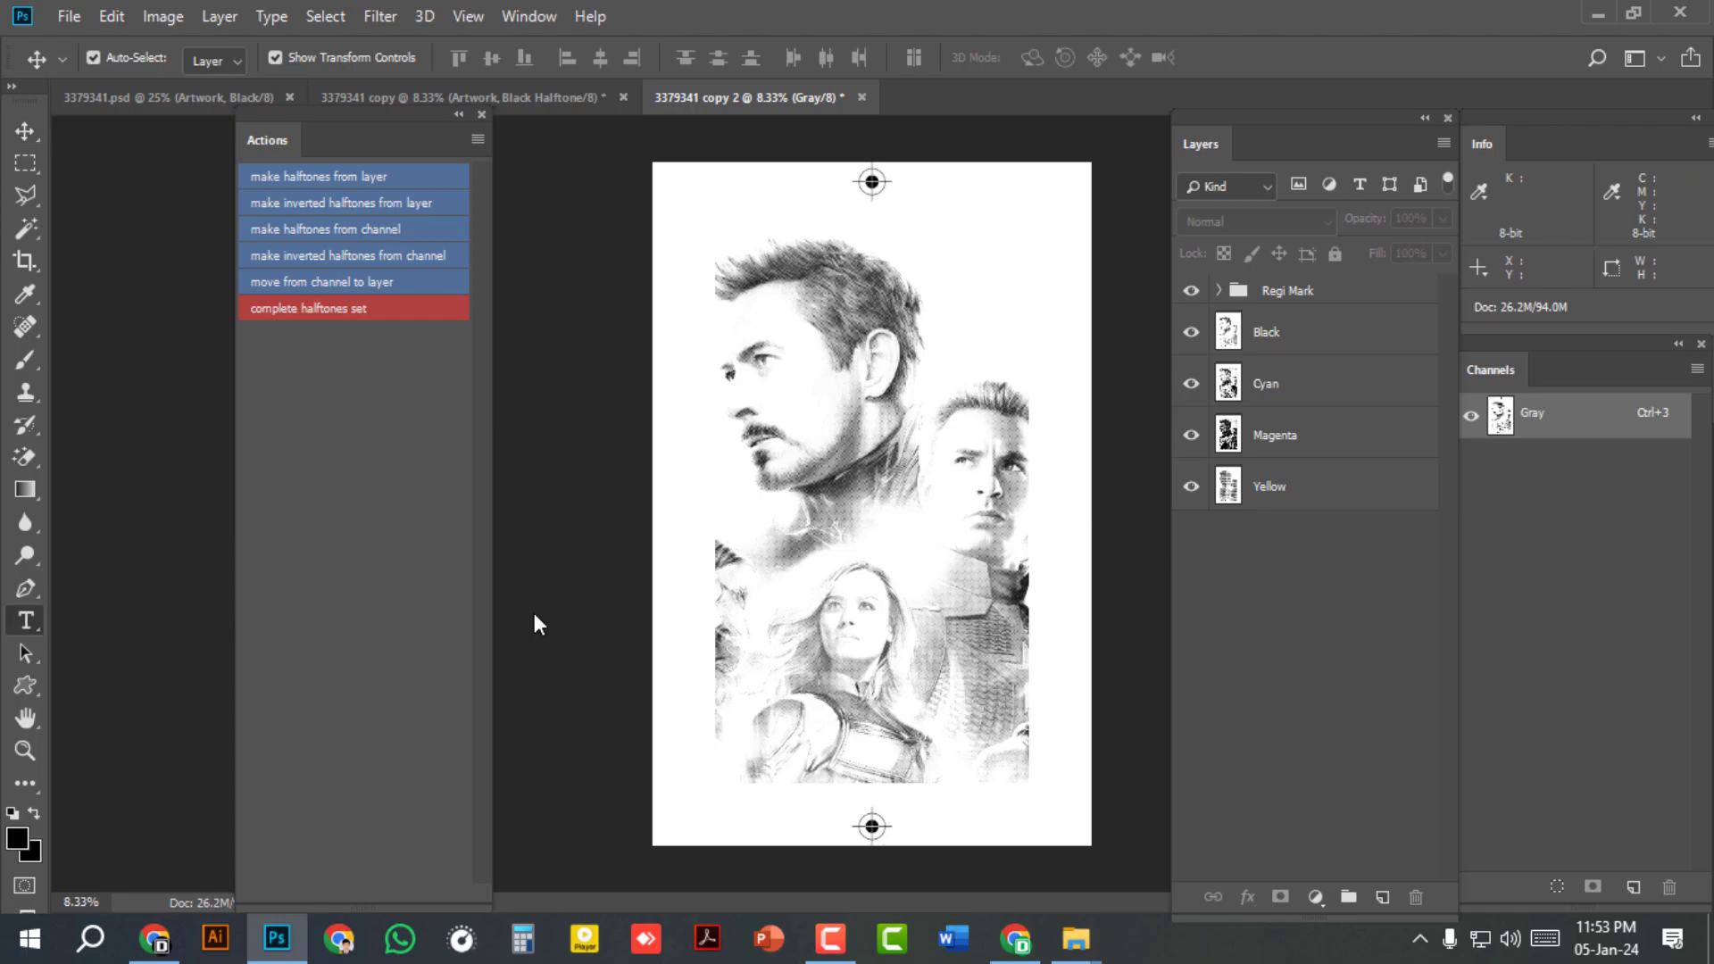
left_click(740, 189)
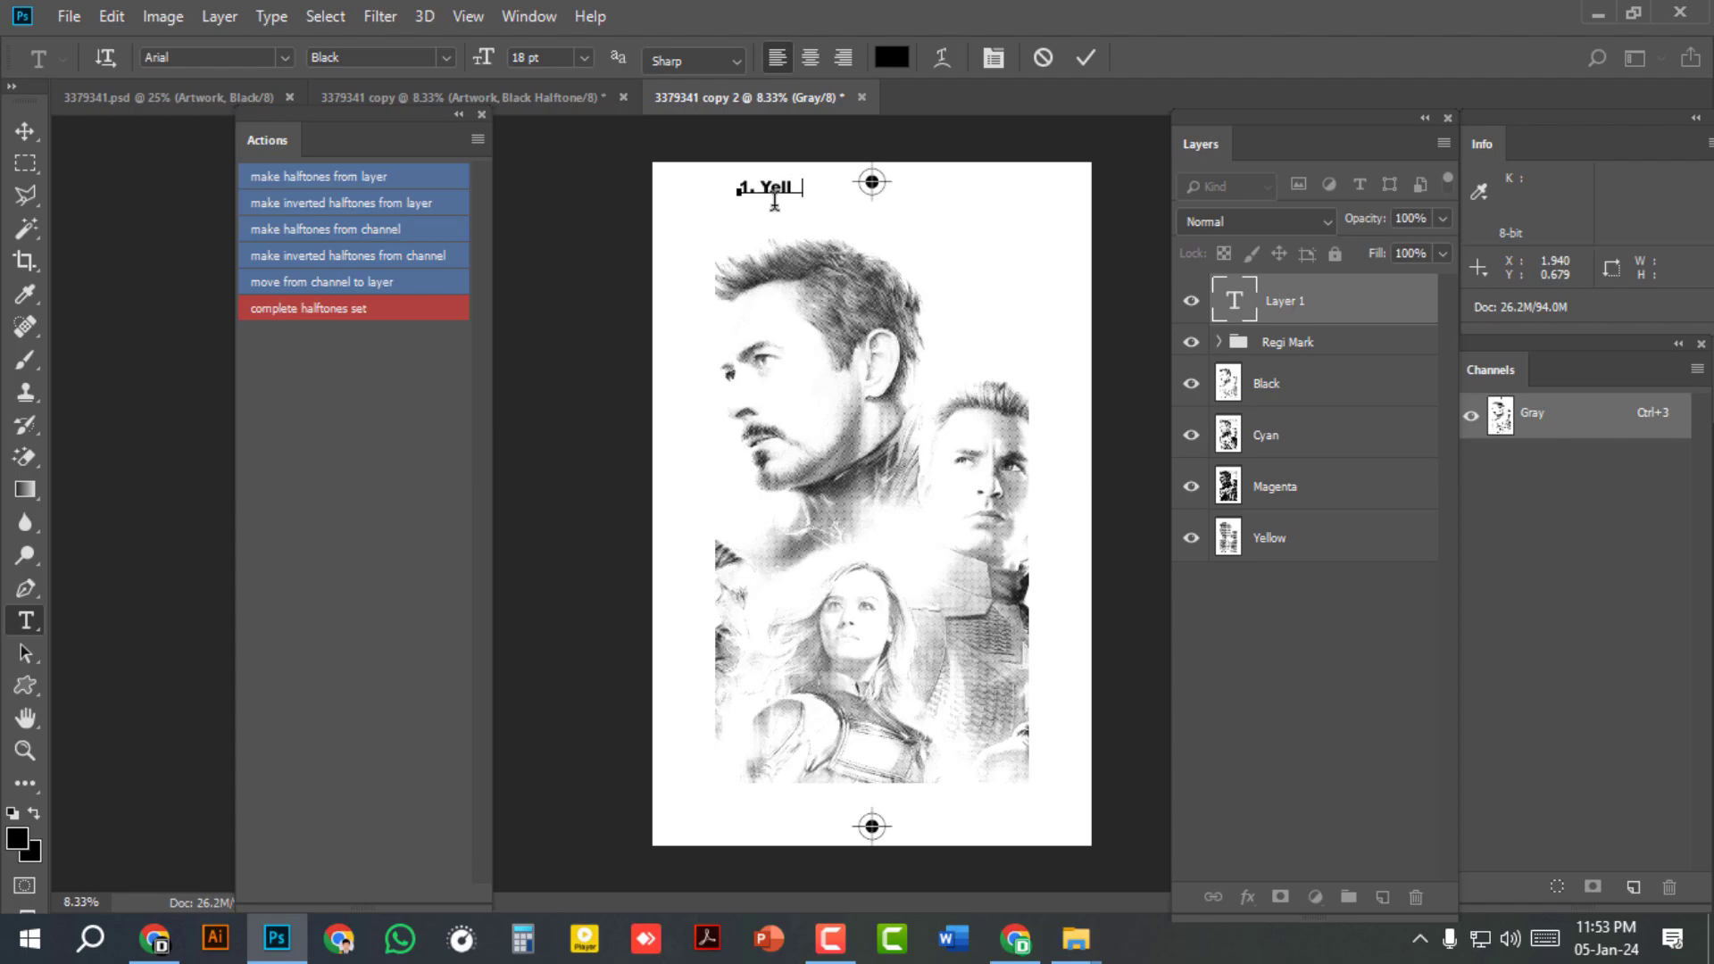
left_click(24, 131)
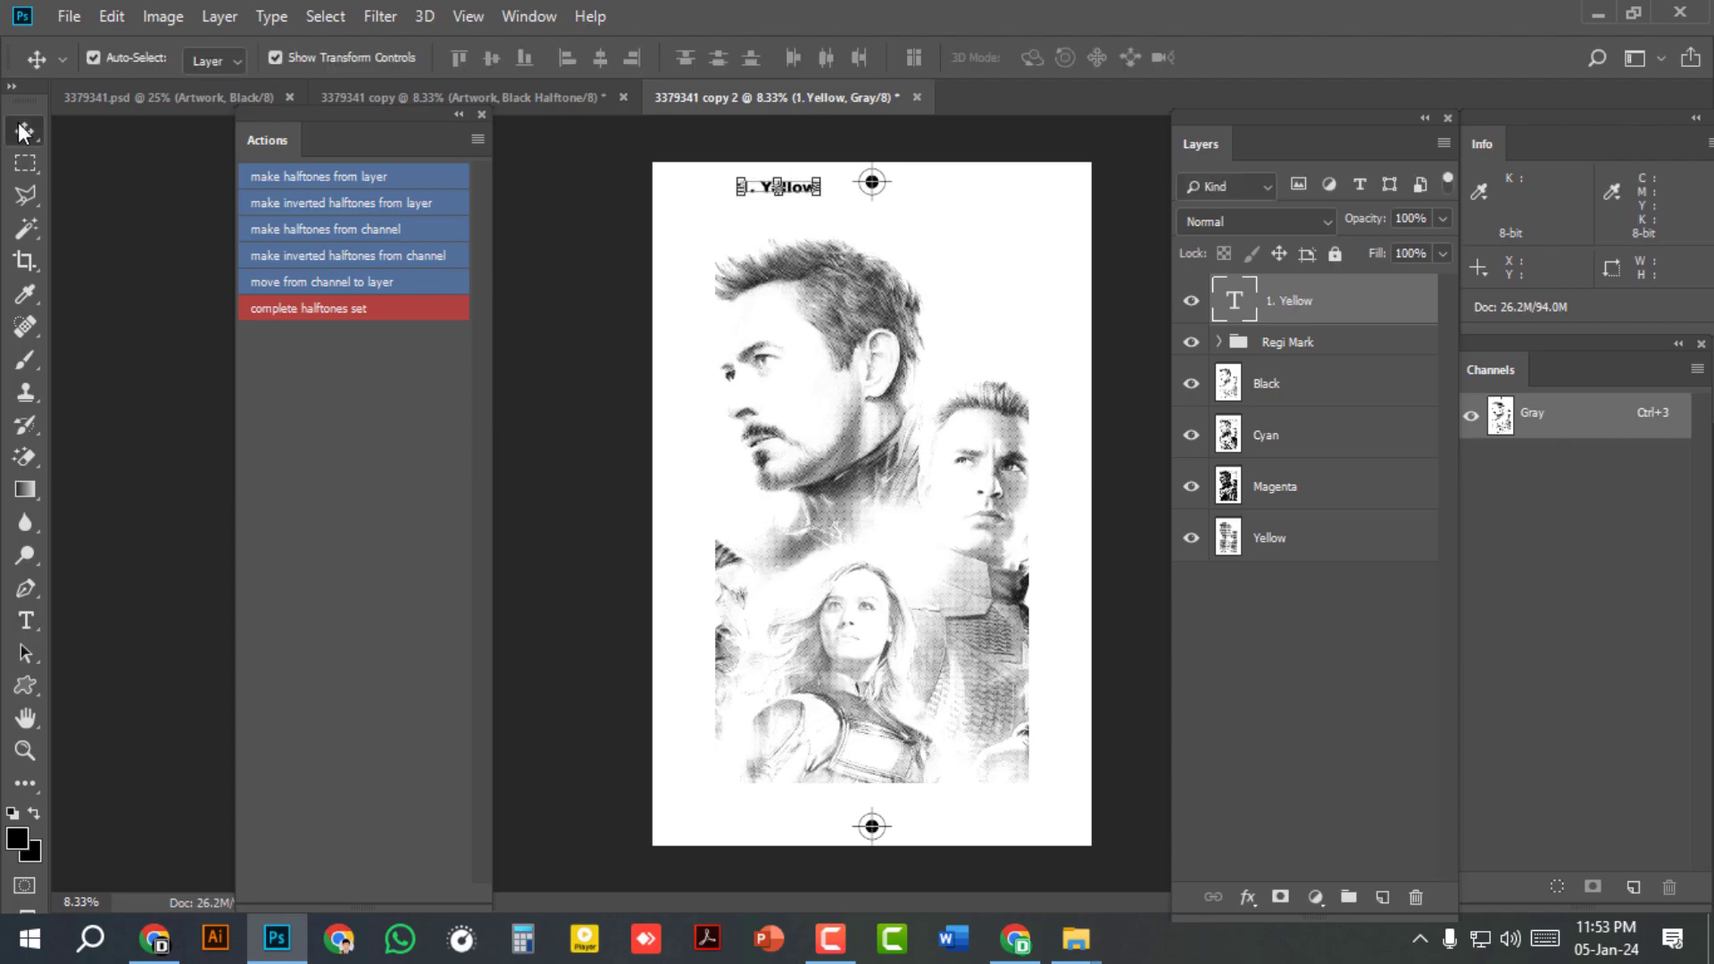
Step: Nudge the "1. Yellow" label right and slightly up so it sits level with and close to the upper registration mark
key("Right")
key("Right")
key("Right")
key("Right")
key("Right")
key("Right")
key("Right")
key("Right")
key("Right")
key("Right")
key("Right")
key("Right")
key("Right")
key("Right")
key("Right")
key("Right")
key("Right")
key("Right")
key("Right")
key("Right")
key("Up")
key("Up")
key("Up")
key("Up")
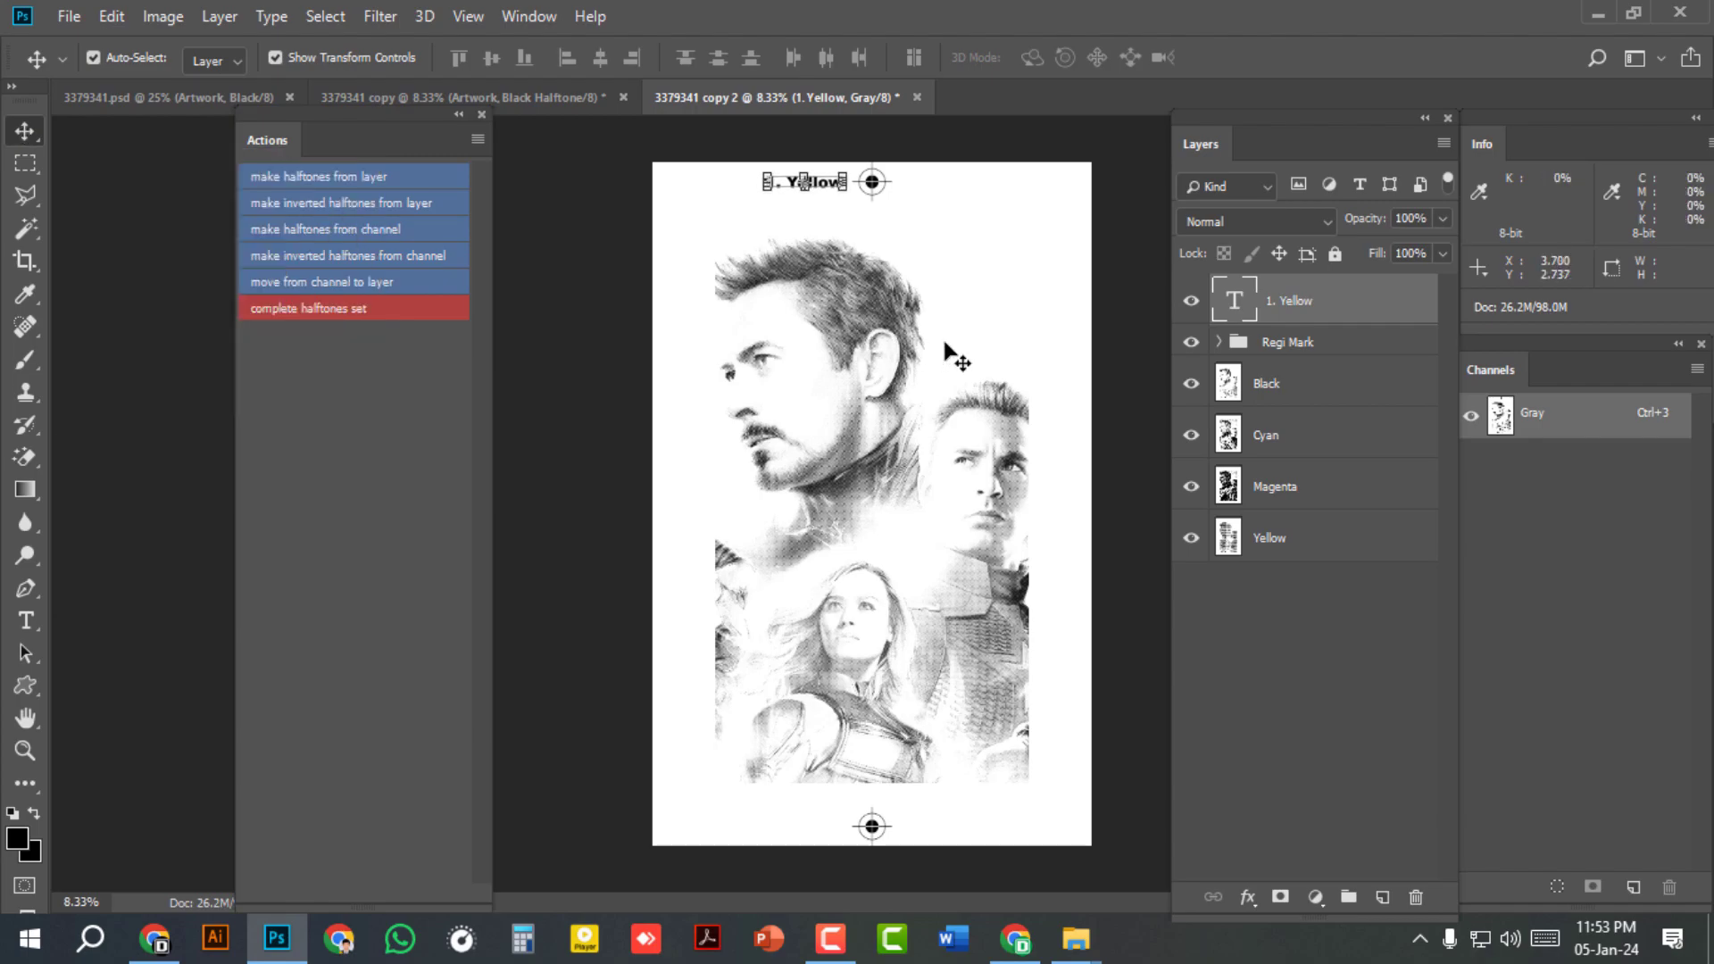
Step: Duplicate the "1. Yellow" text layer three times within the document, keeping the default copy names
right_click(1339, 310)
left_click(1415, 135)
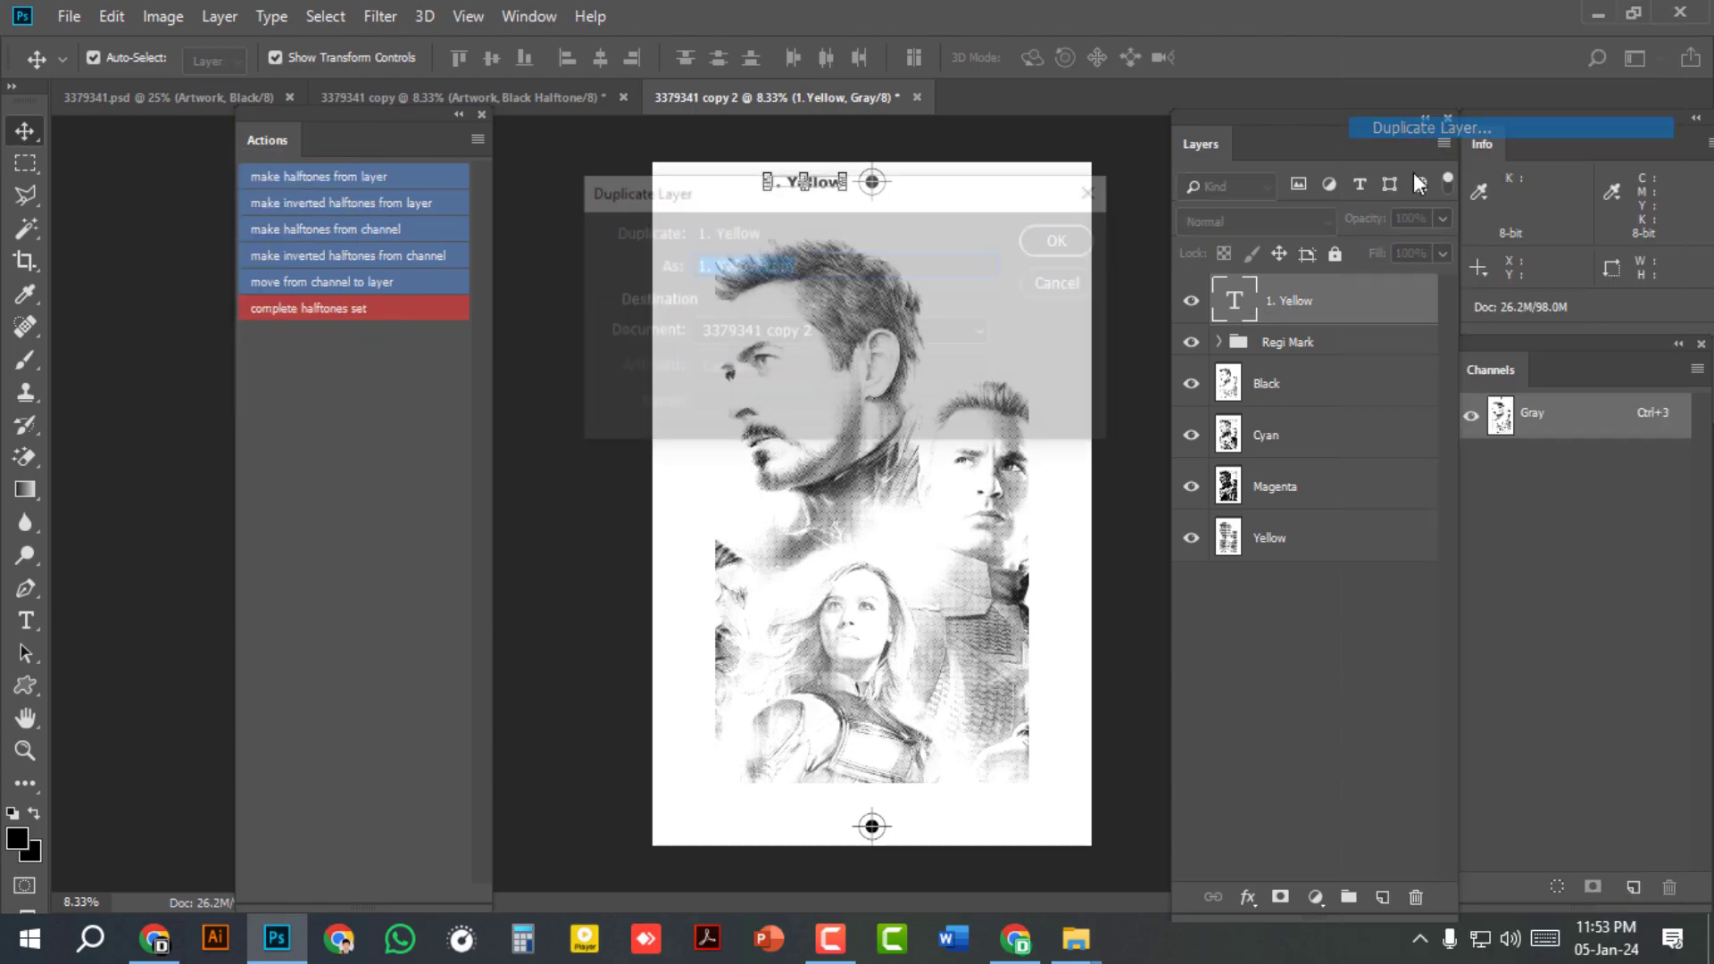
left_click(1063, 241)
right_click(1308, 304)
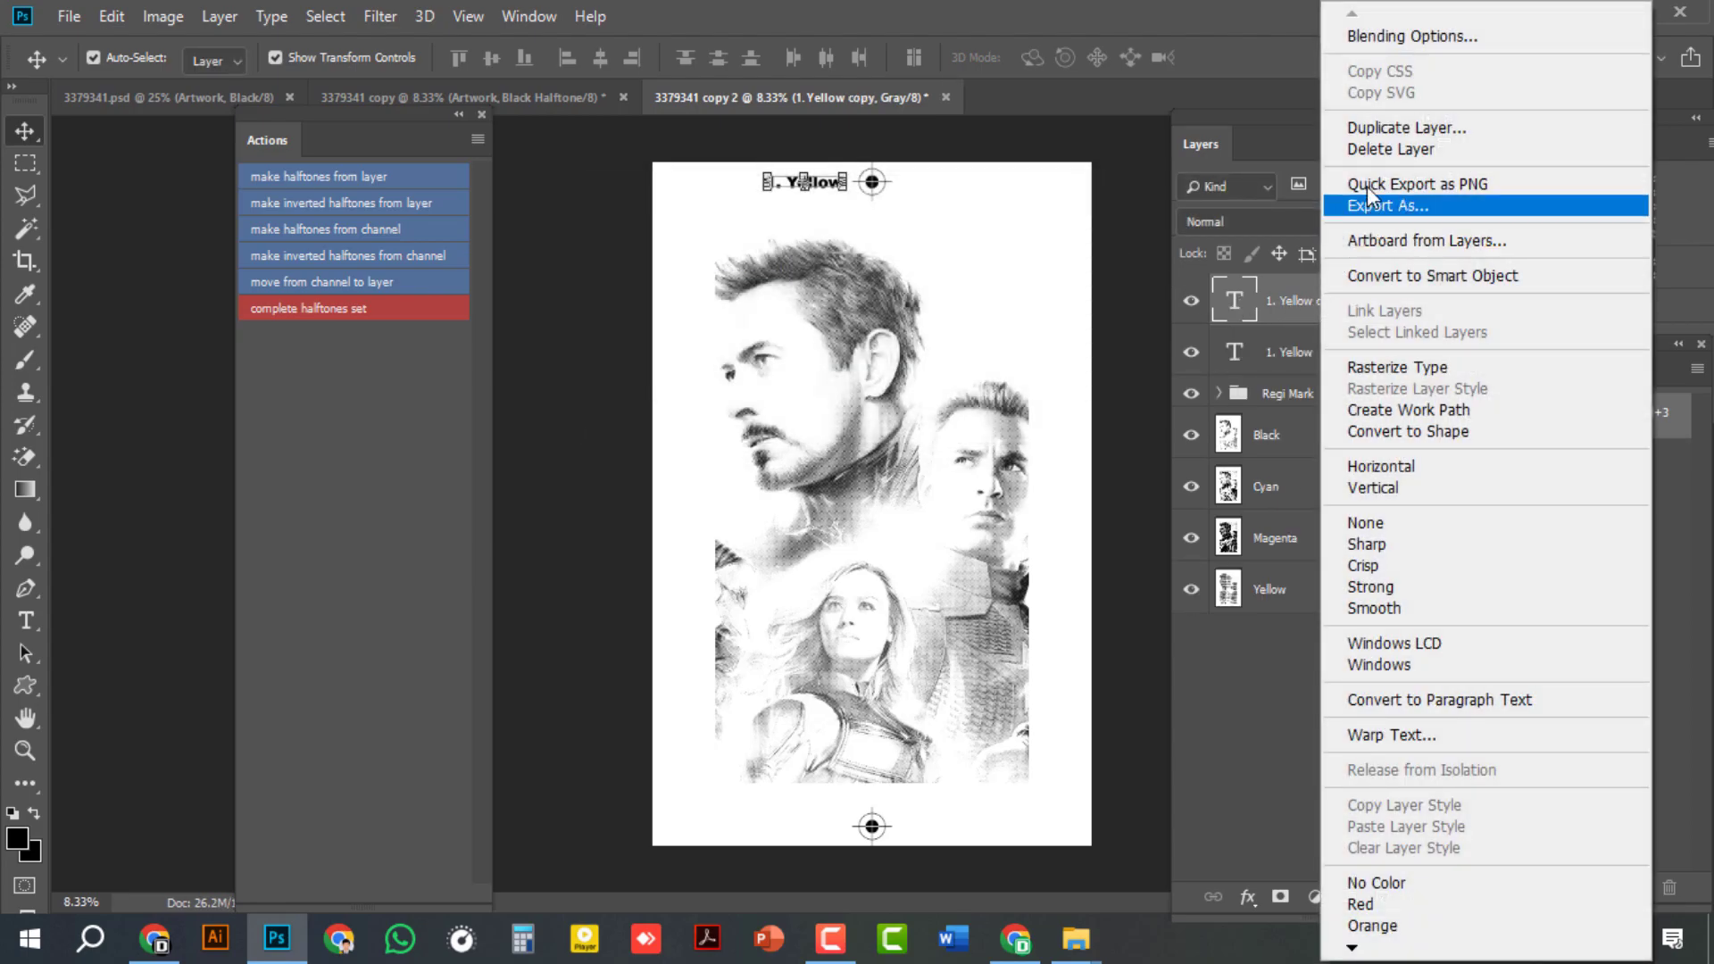
left_click(1382, 129)
key("Return")
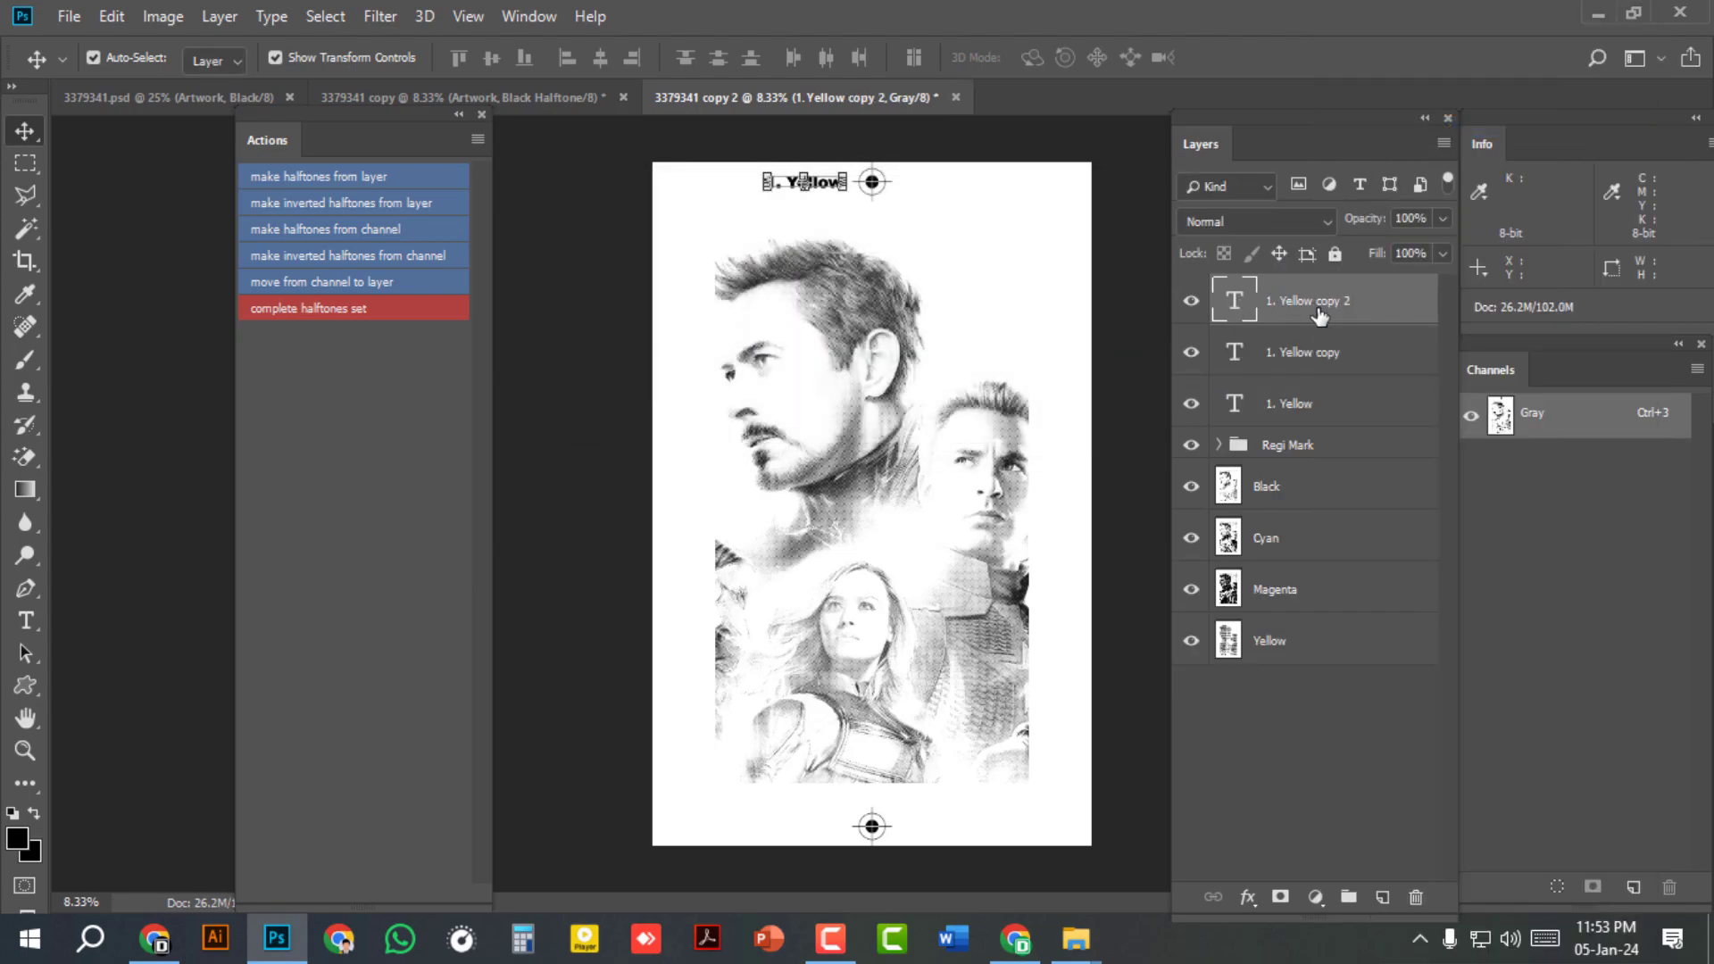
right_click(1320, 313)
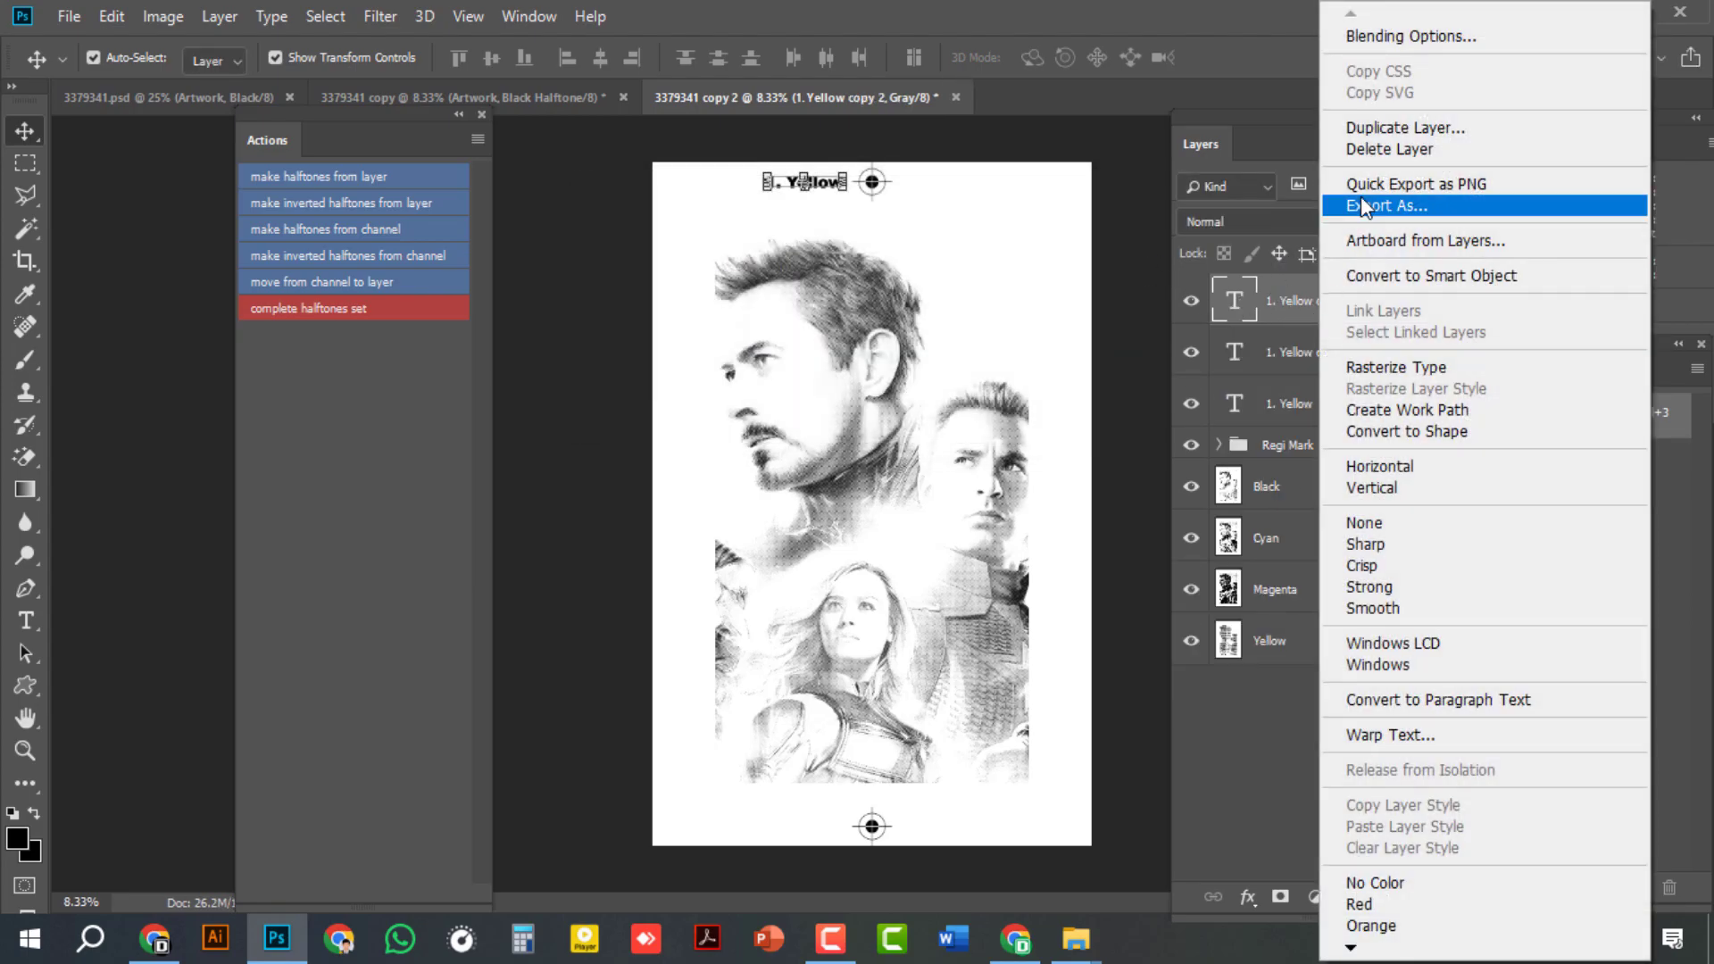
left_click(1375, 130)
left_click(1066, 236)
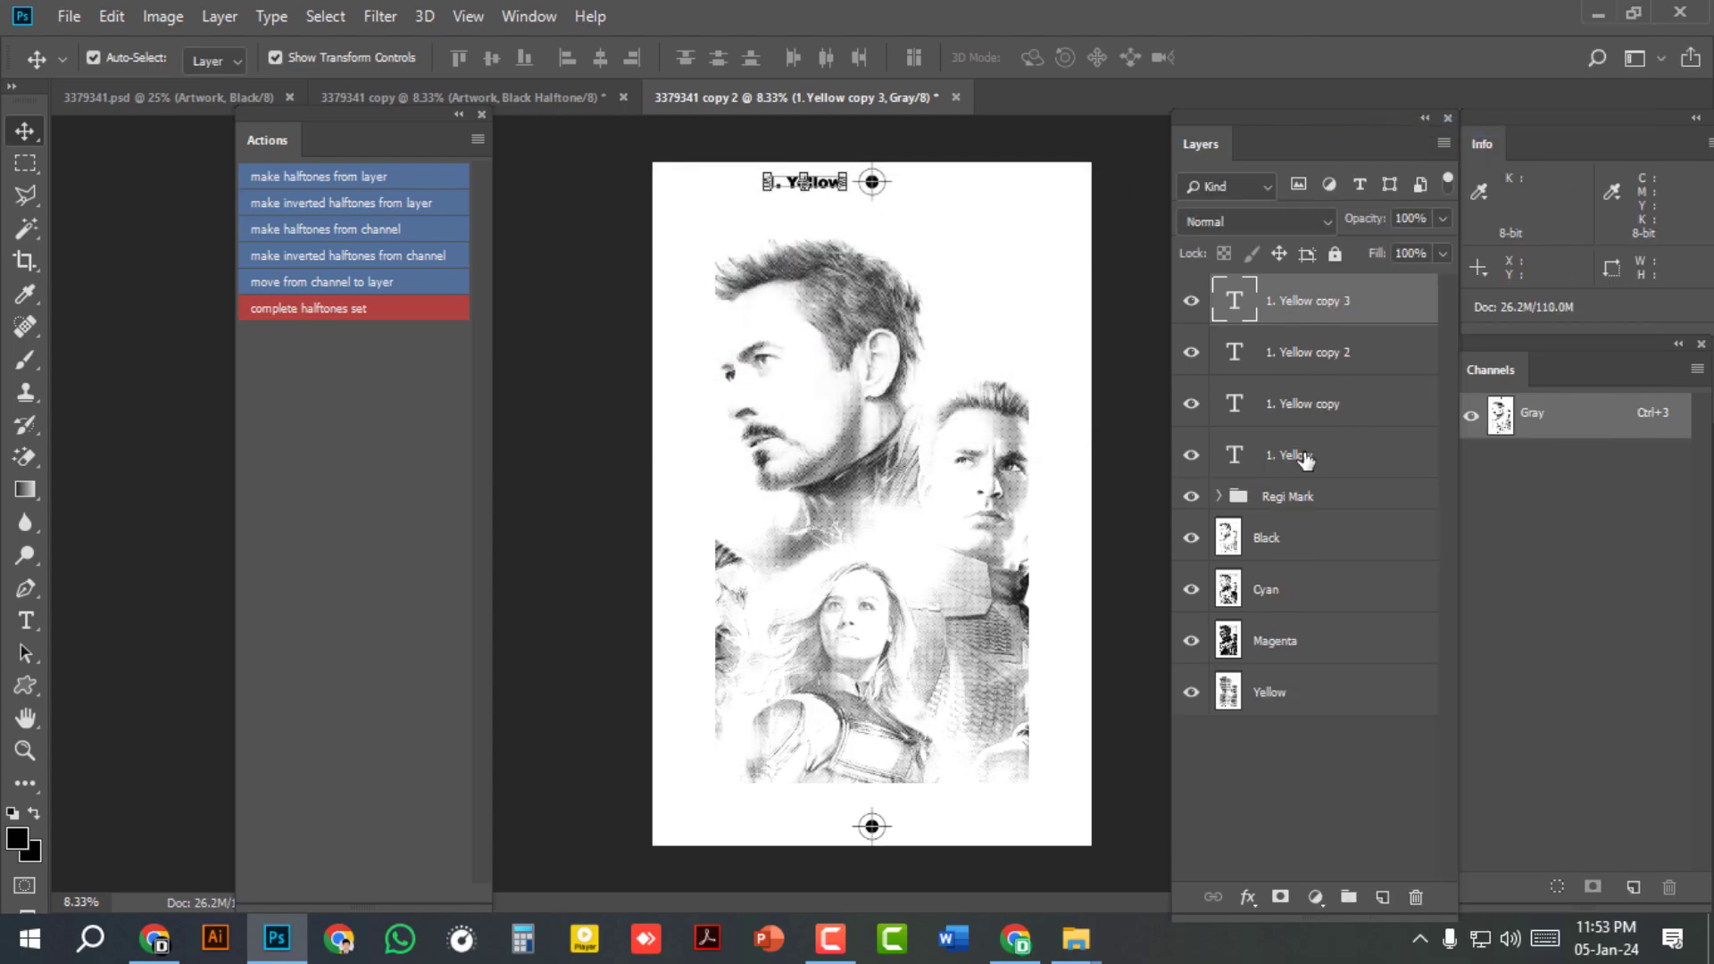
Step: Hide the original label and its second and third copies, and select the first copy of the Yellow label
left_click(1190, 460)
left_click(1190, 352)
left_click(1191, 301)
left_click(1266, 407)
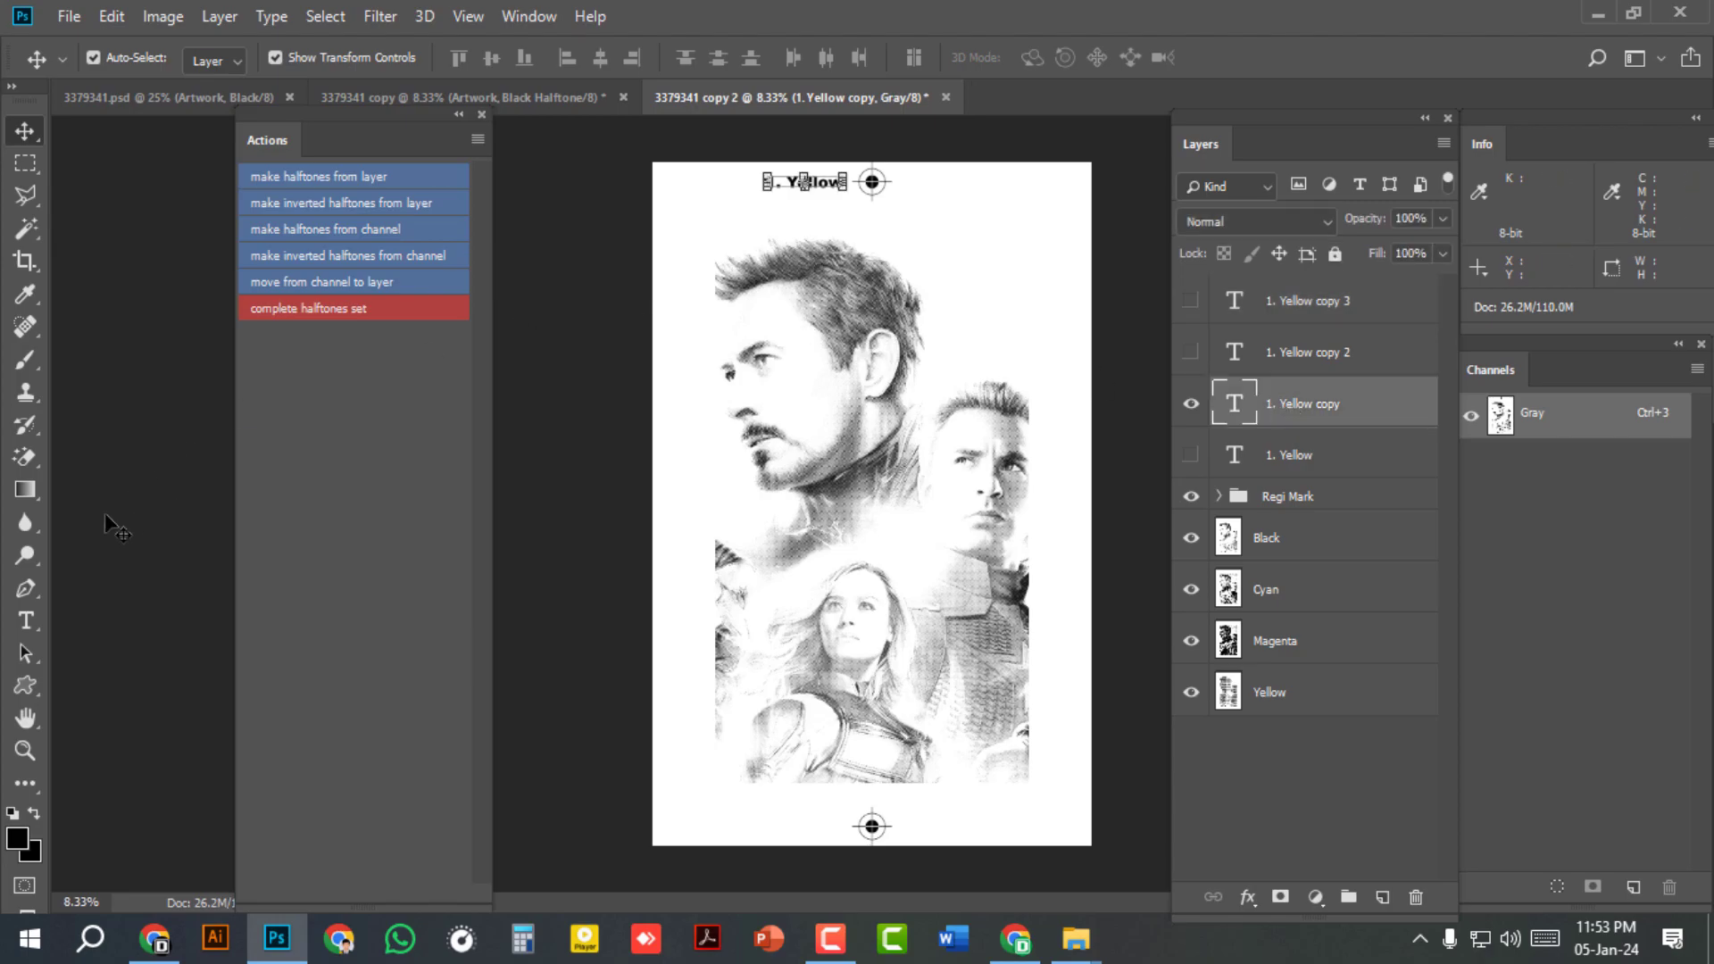
Step: Replace the text of the first label copy with "2. Magenta"
left_click(25, 621)
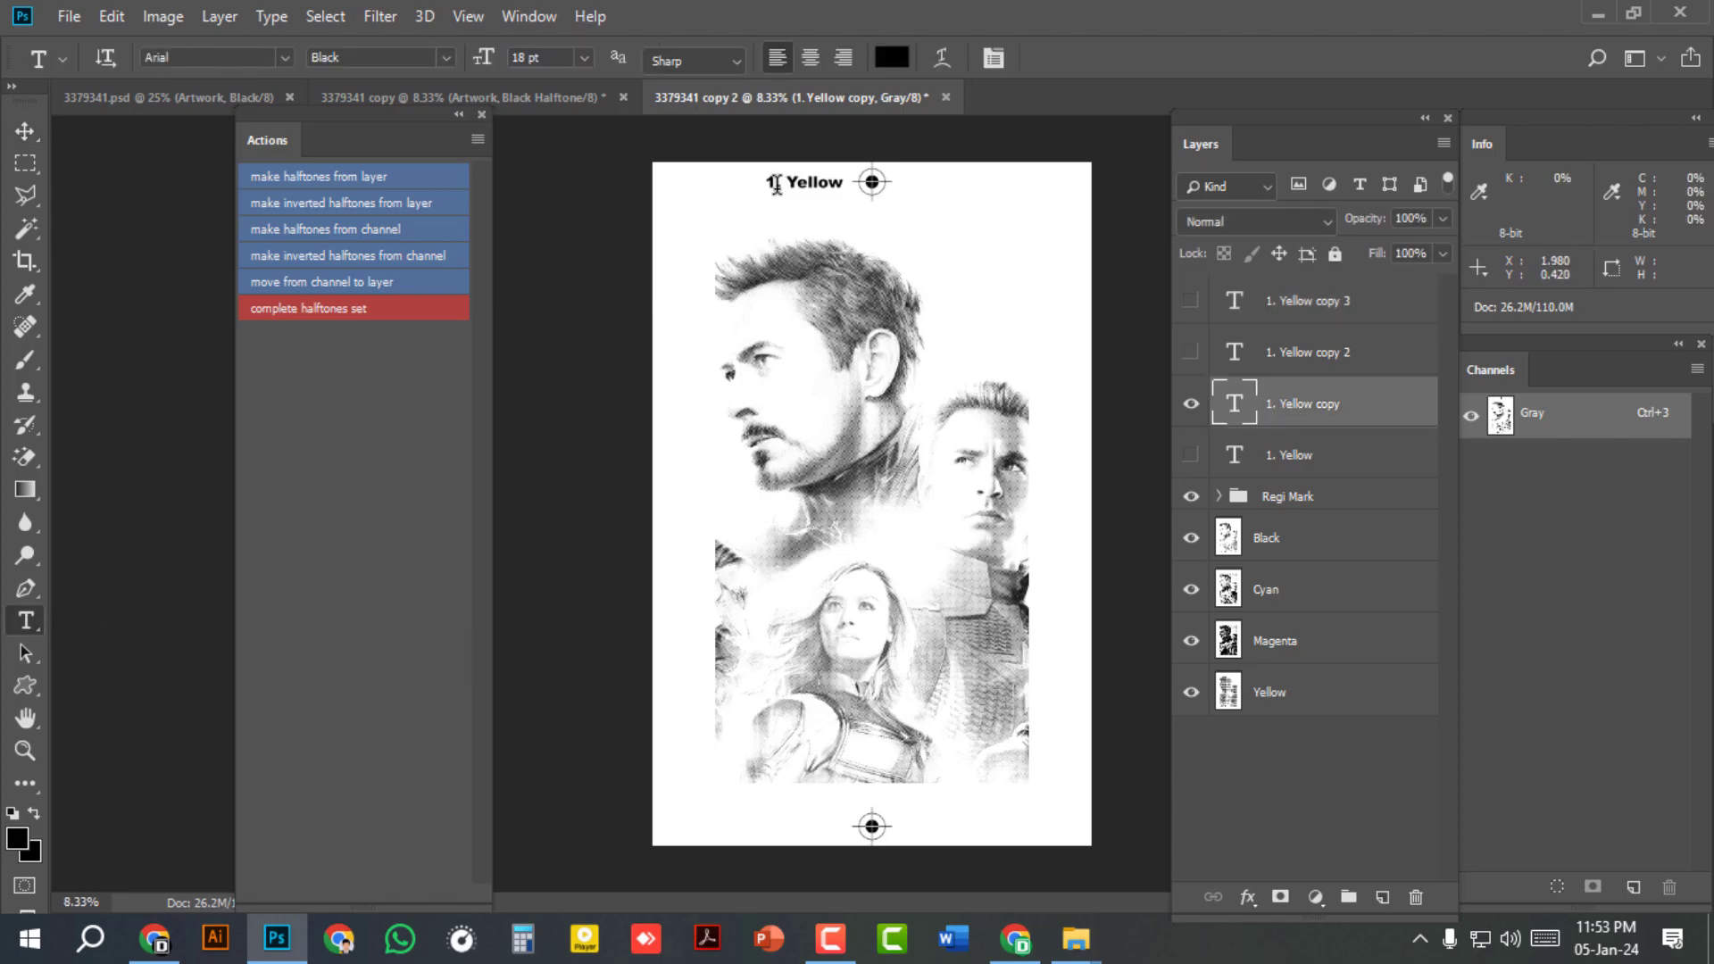
left_click_drag(773, 185, 844, 190)
type("2. ")
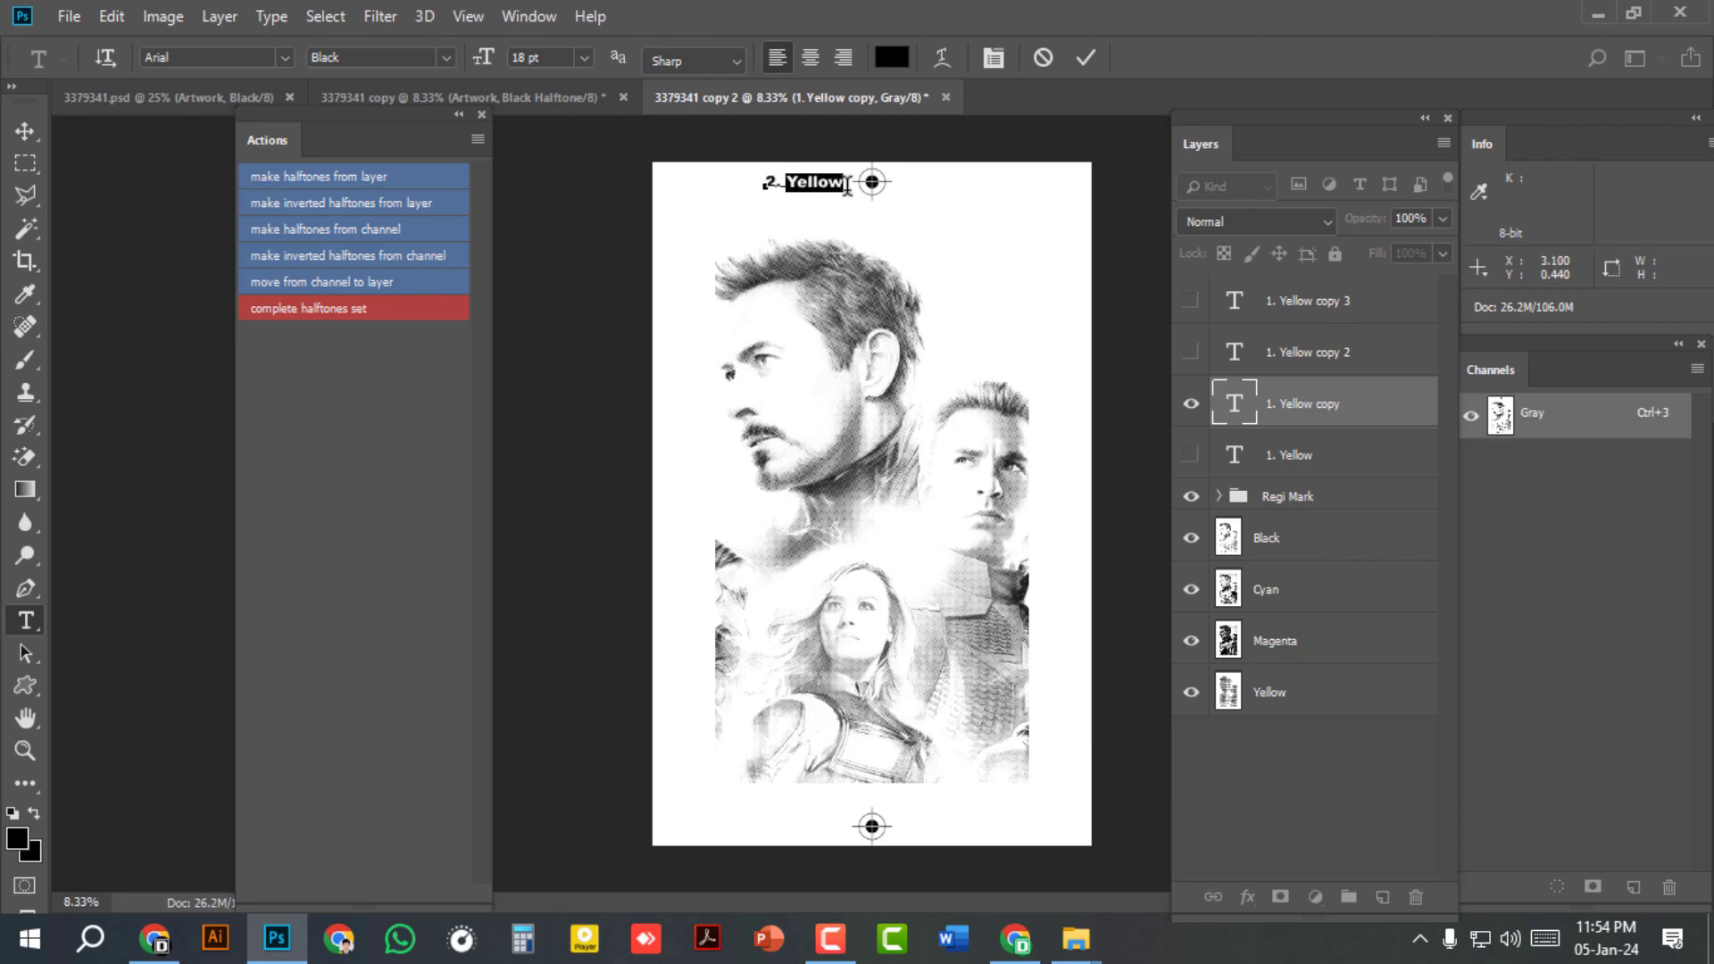
type("Magenta")
left_click(35, 125)
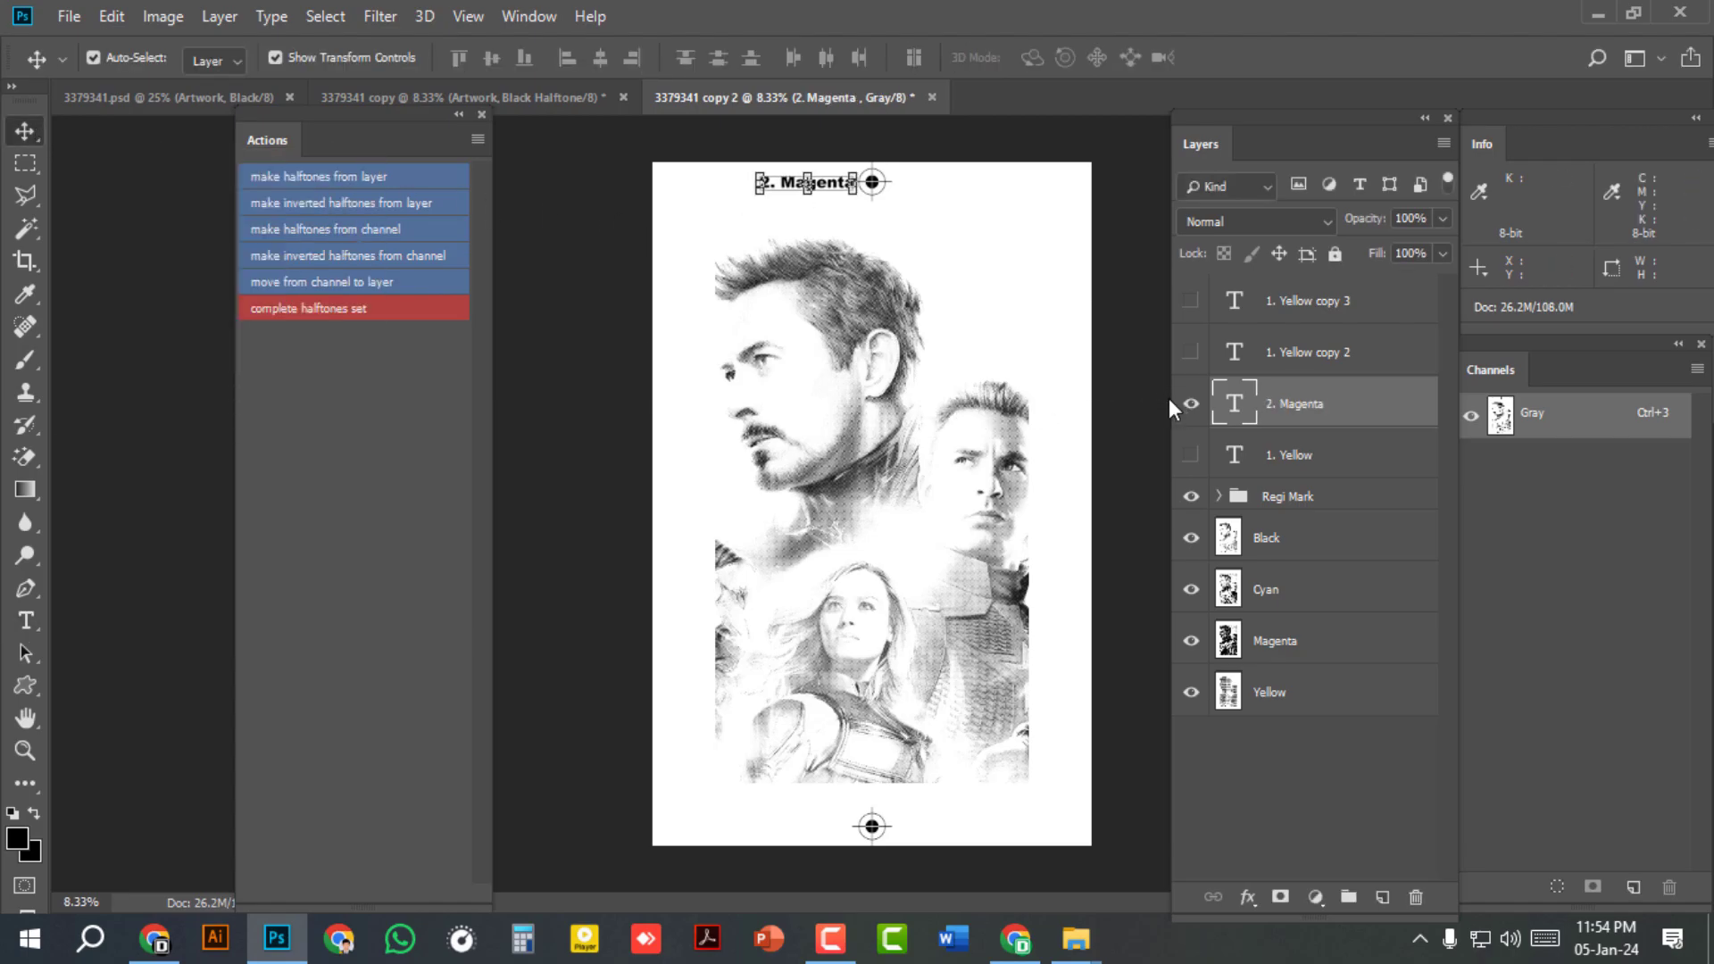
Step: Hide the Magenta label, show the second copy of the Yellow label and change its text to "3. Cyan"
left_click(1309, 364)
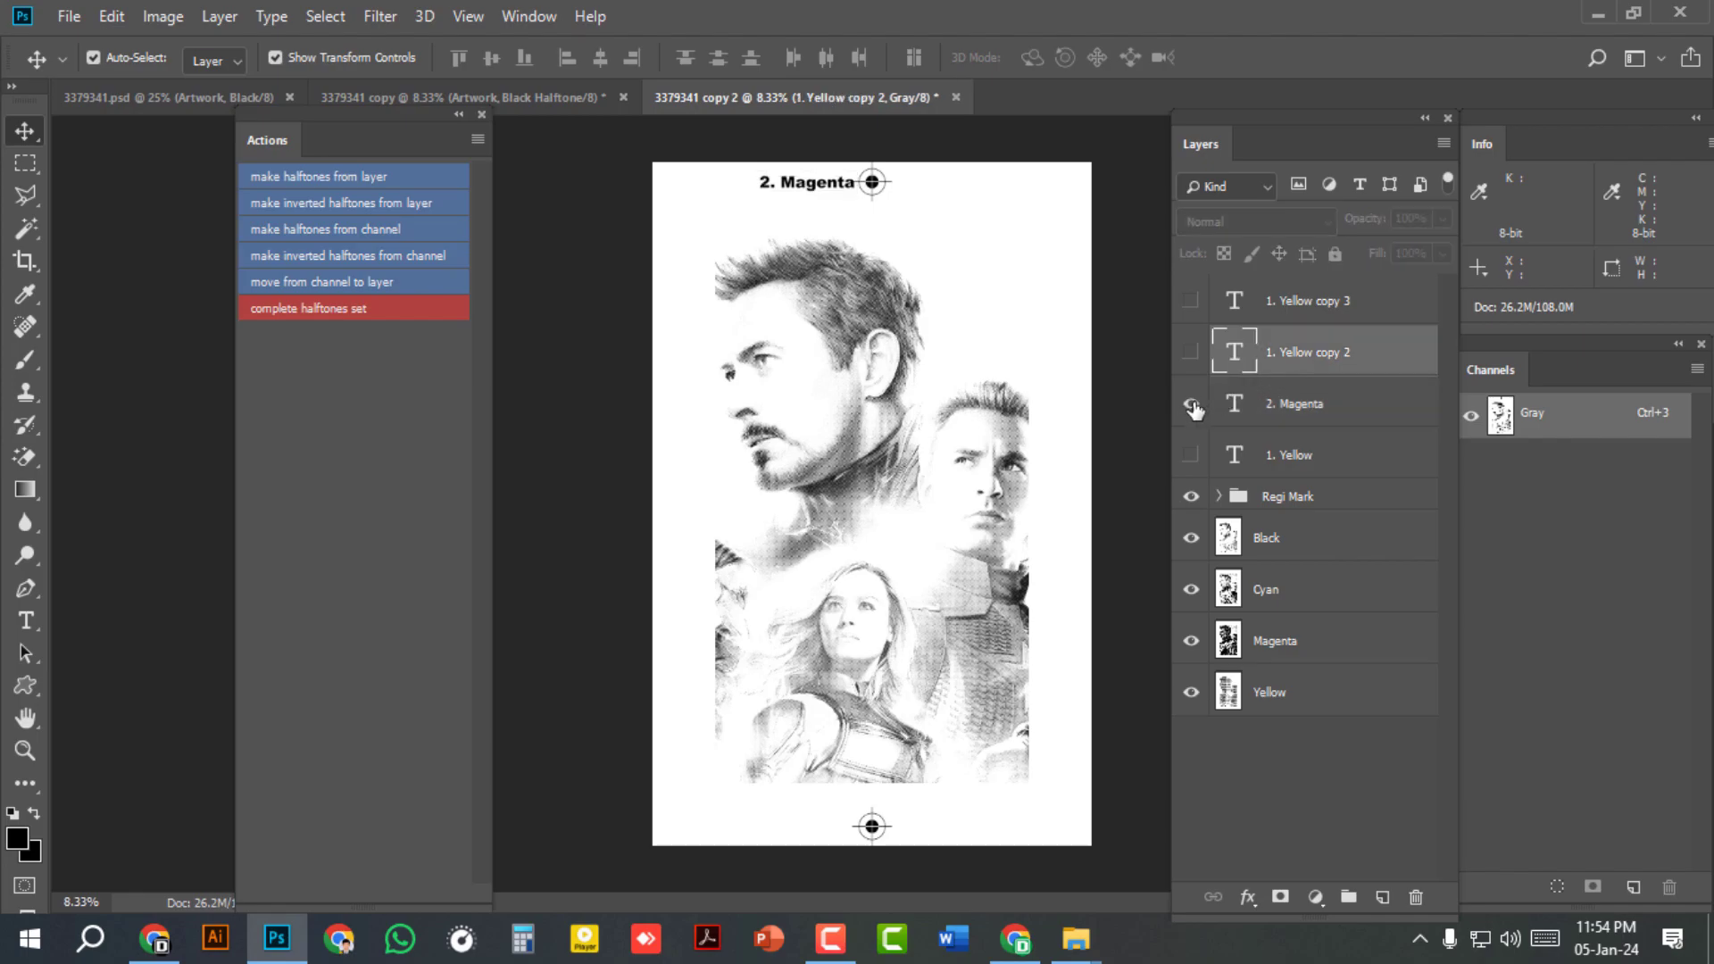
left_click(1193, 406)
left_click(1192, 352)
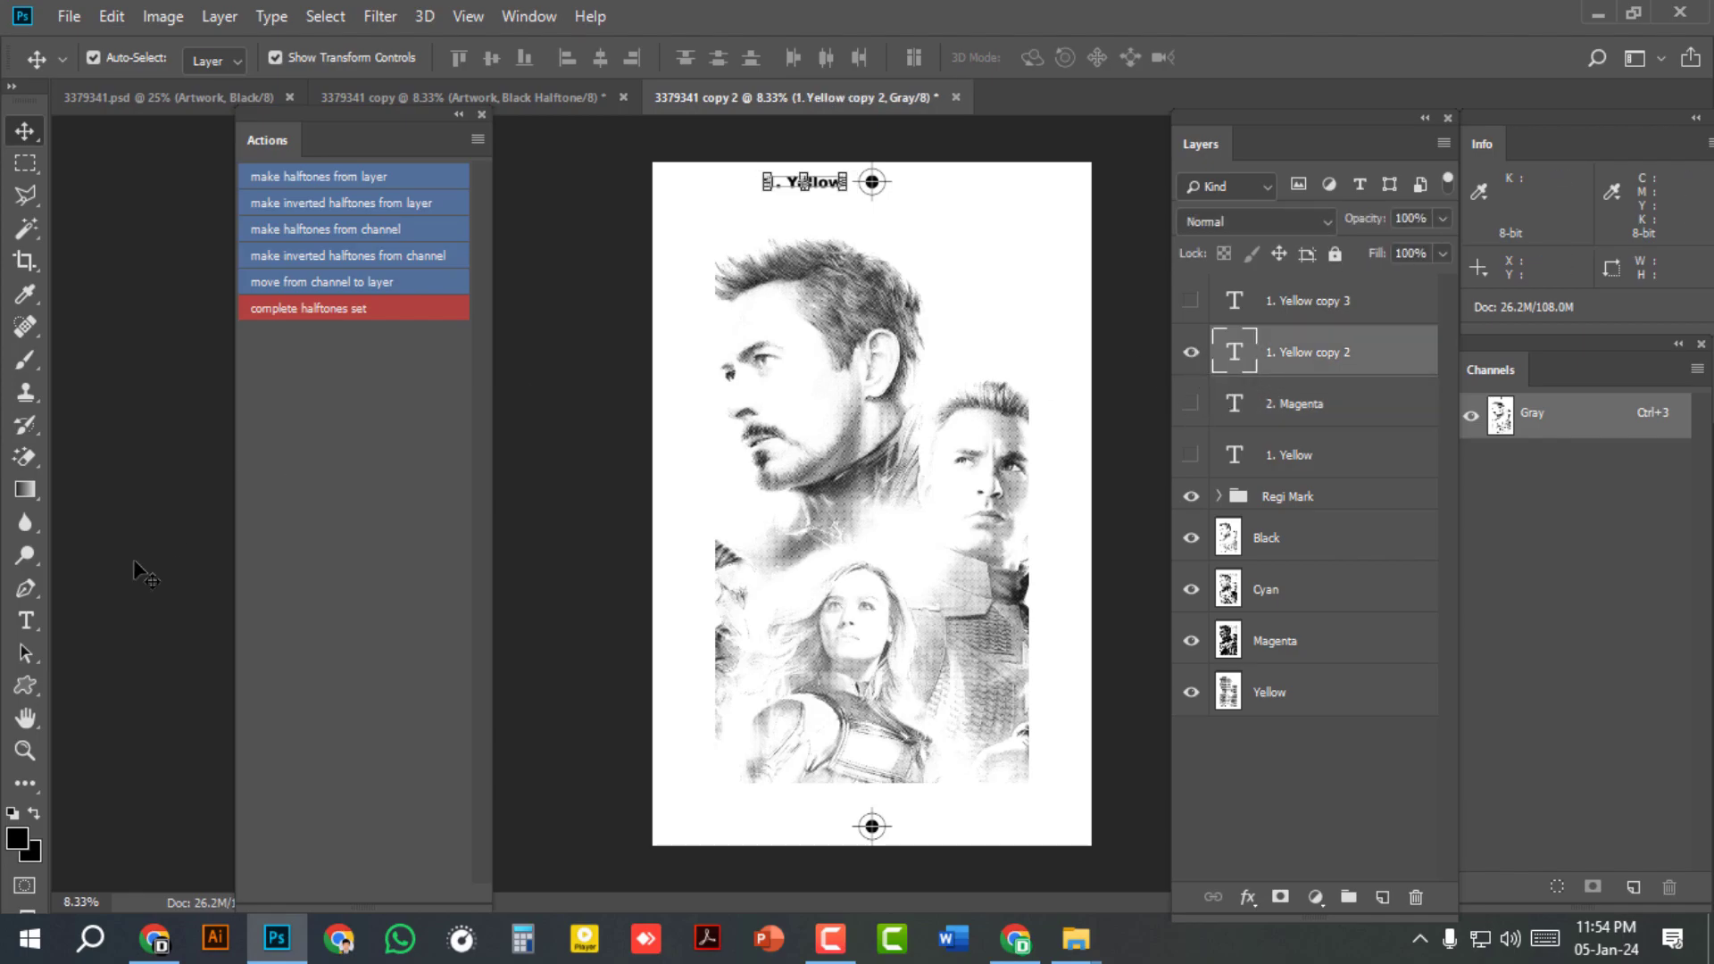
left_click(25, 621)
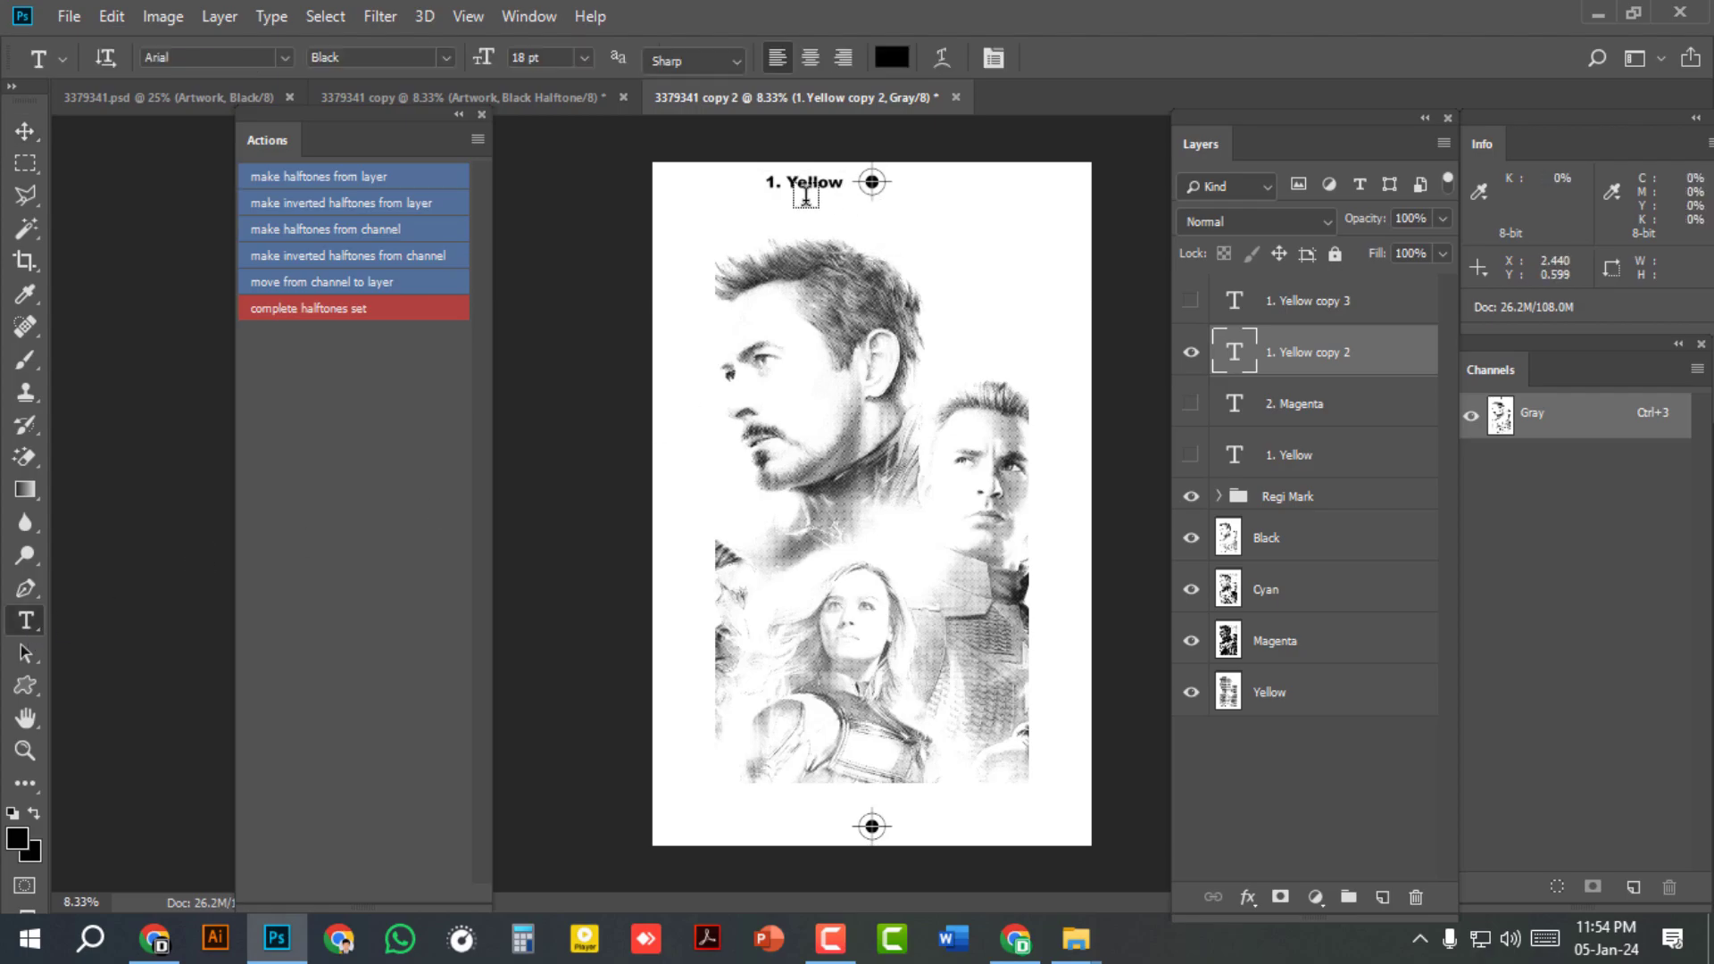
left_click_drag(789, 182, 850, 210)
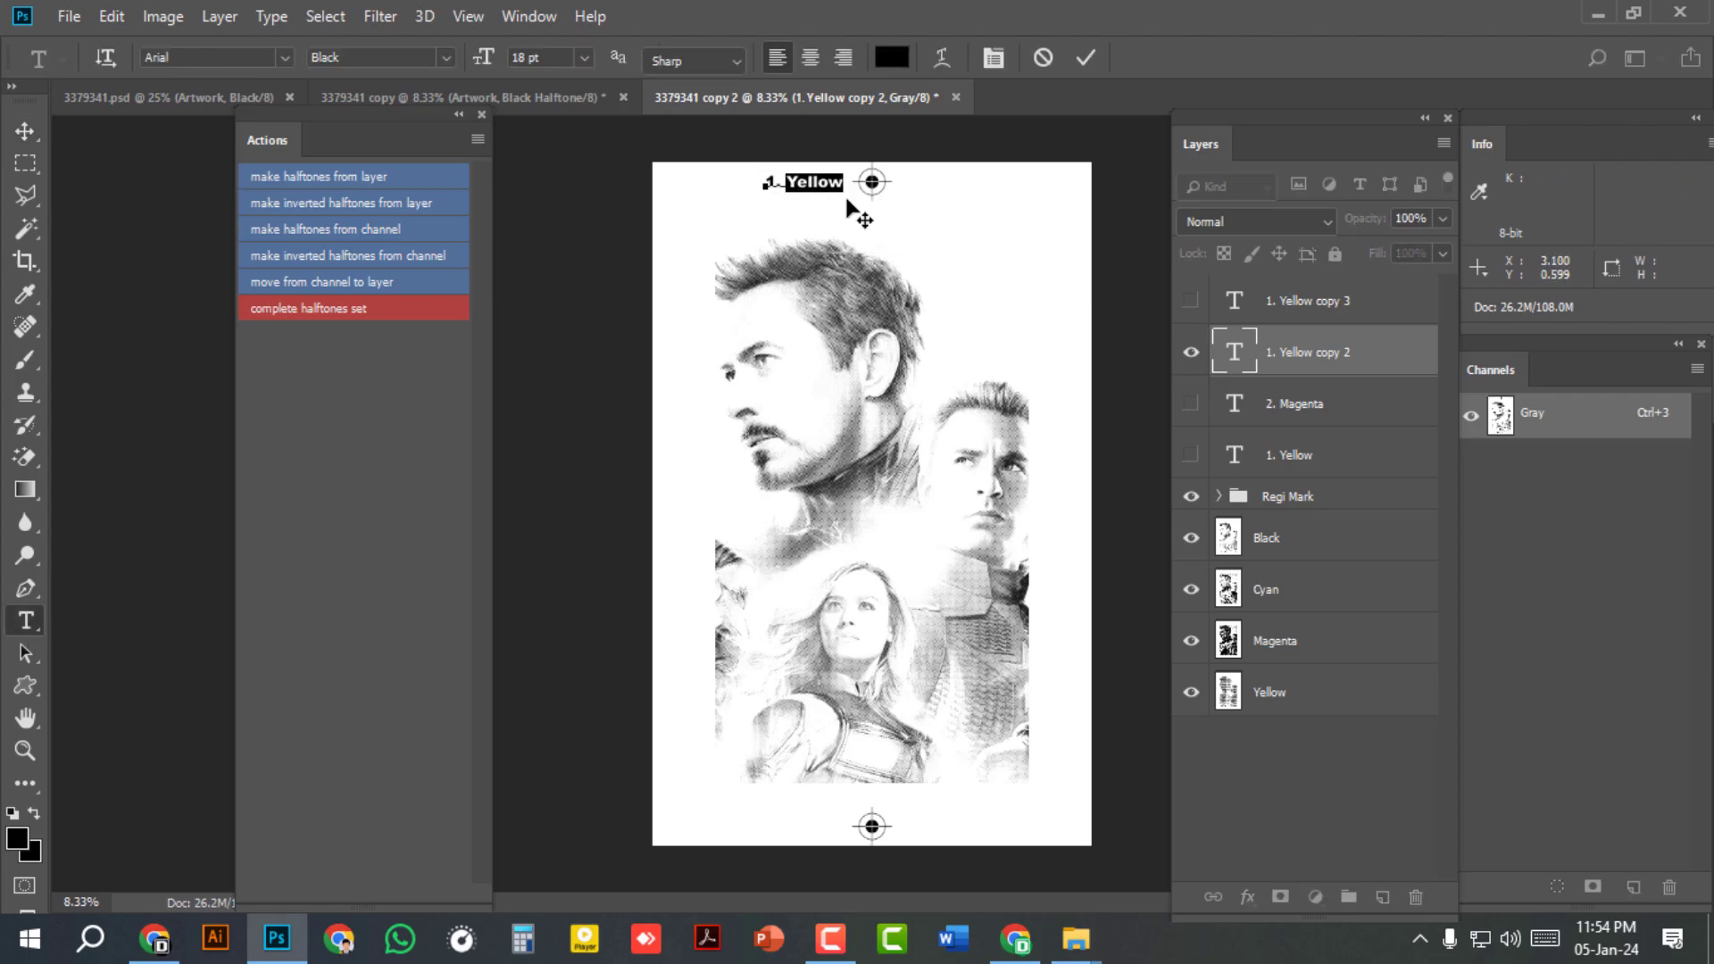
type("Cyan")
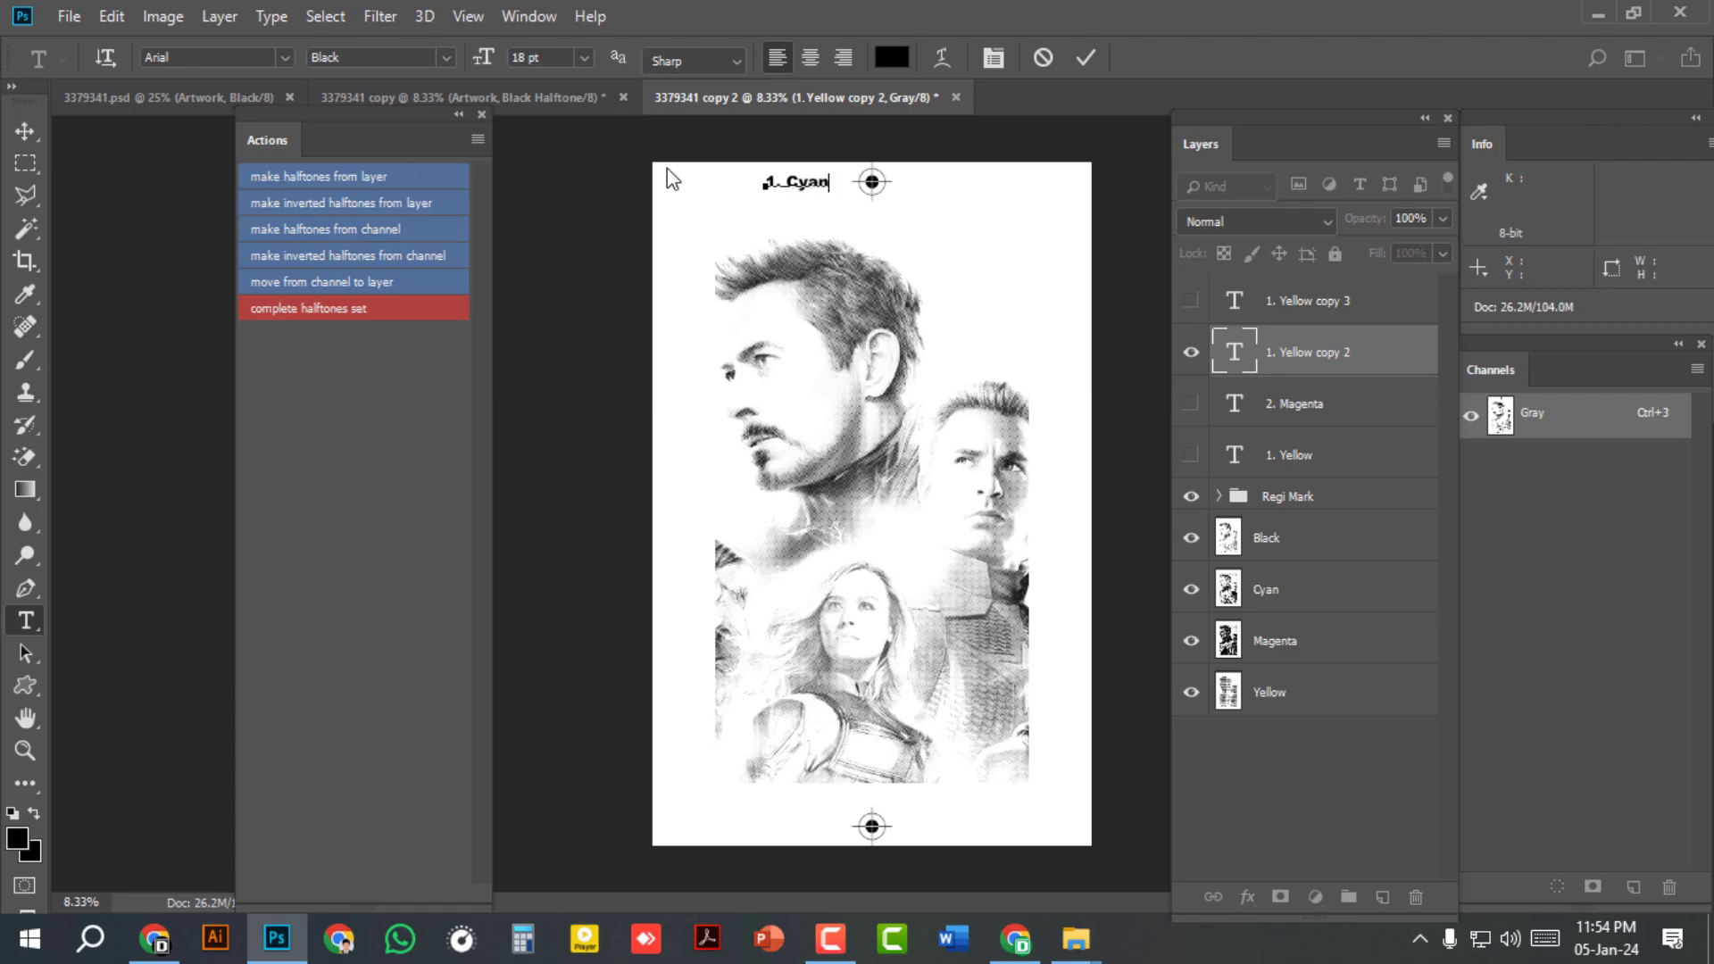
left_click_drag(770, 171, 758, 173)
type("3")
left_click(36, 127)
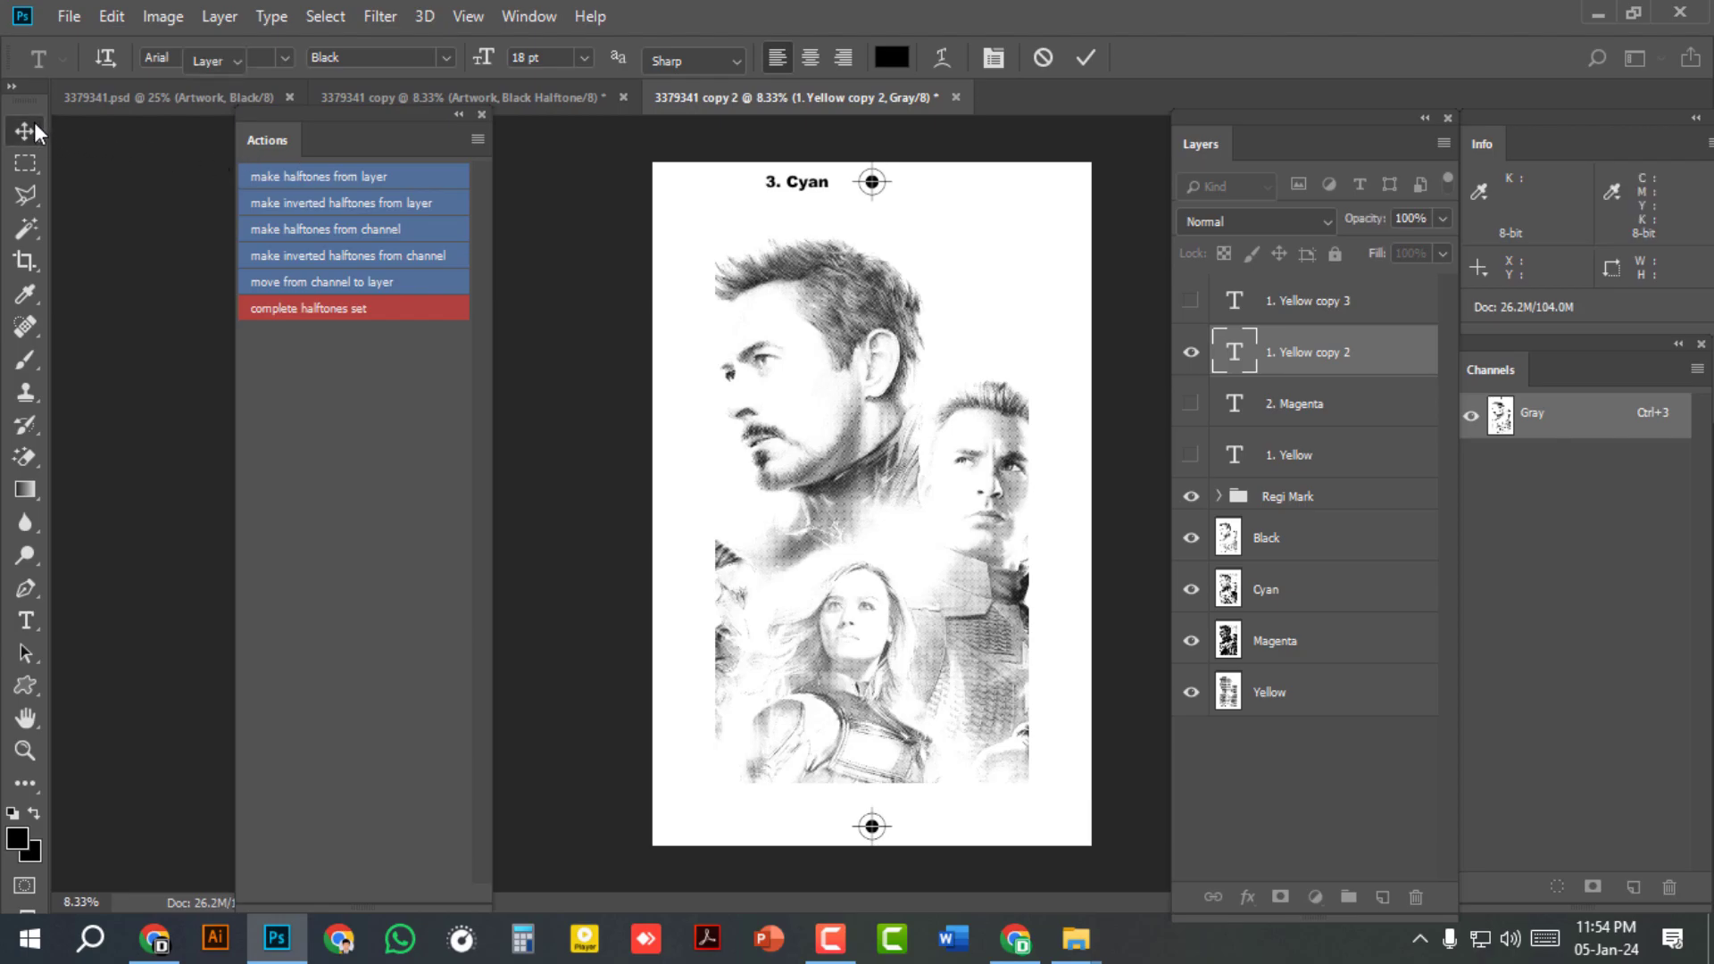
Step: Nudge the "3. Cyan" label right, closer to the upper registration mark
key("shift+Right")
key("shift+Right")
key("shift+Right")
key("shift+Right")
key("shift+Right")
key("shift+Right")
key("shift+Right")
key("shift+Right")
key("shift+Right")
key("shift+Right")
key("shift+Right")
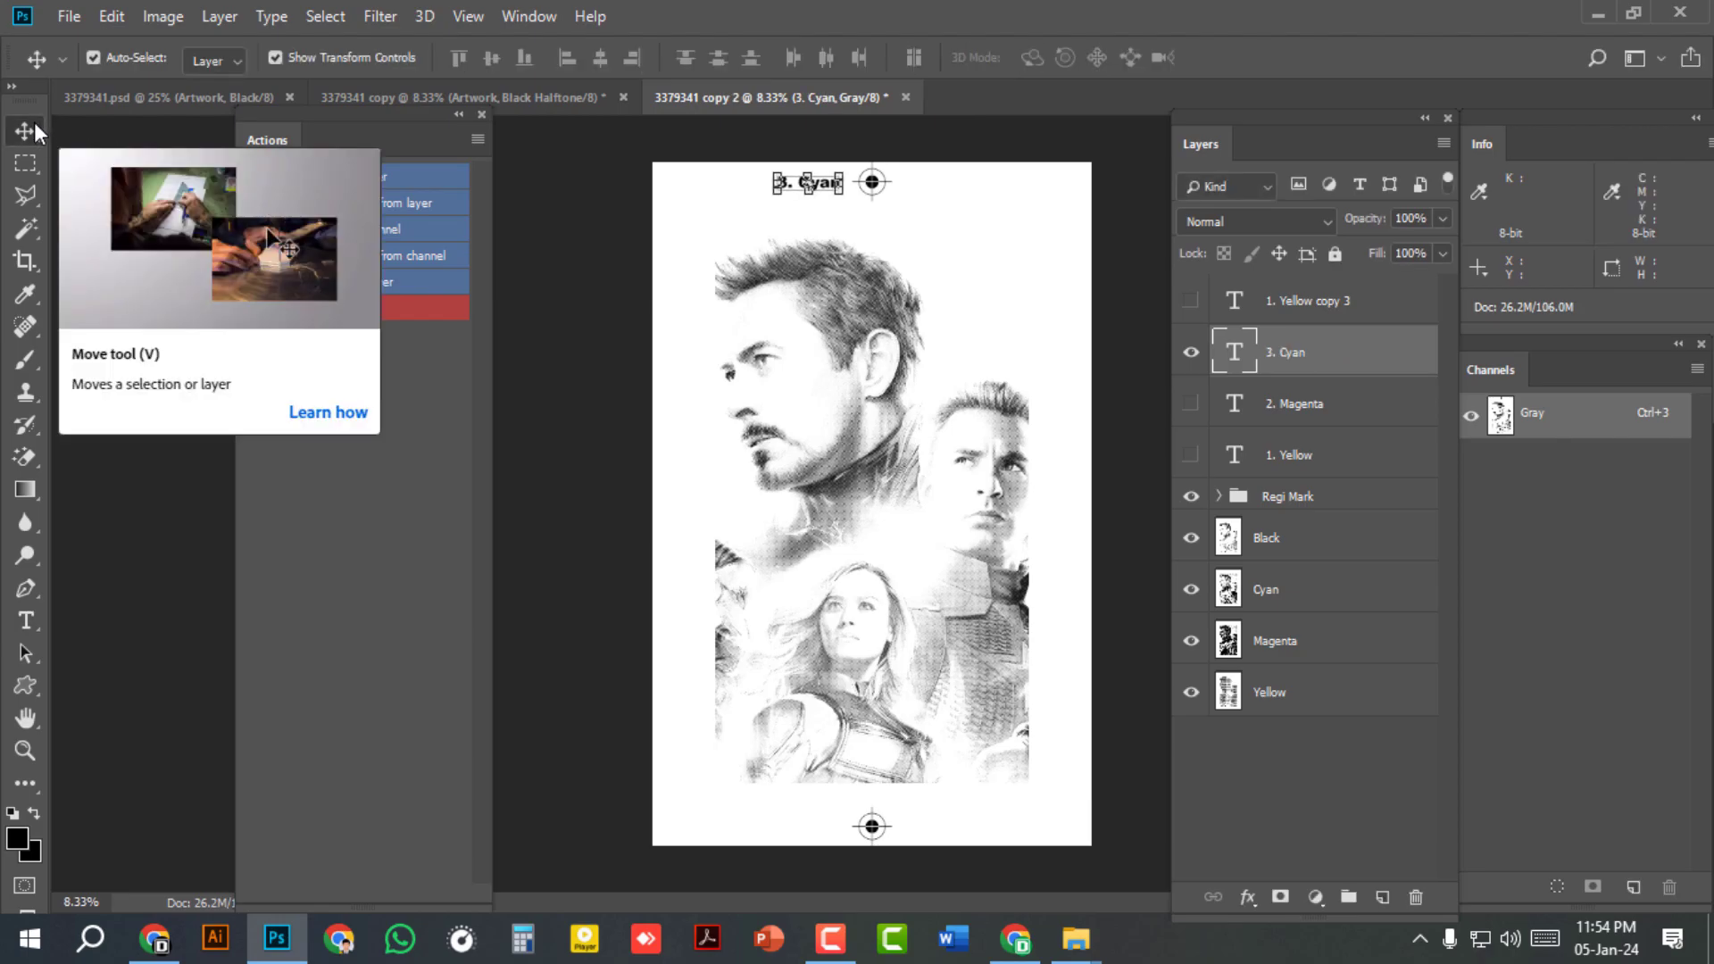
Step: Hide the Cyan label, show the last copy of the Yellow label and change its text to "4. Black"
left_click(1230, 306)
left_click(1191, 352)
left_click(1187, 311)
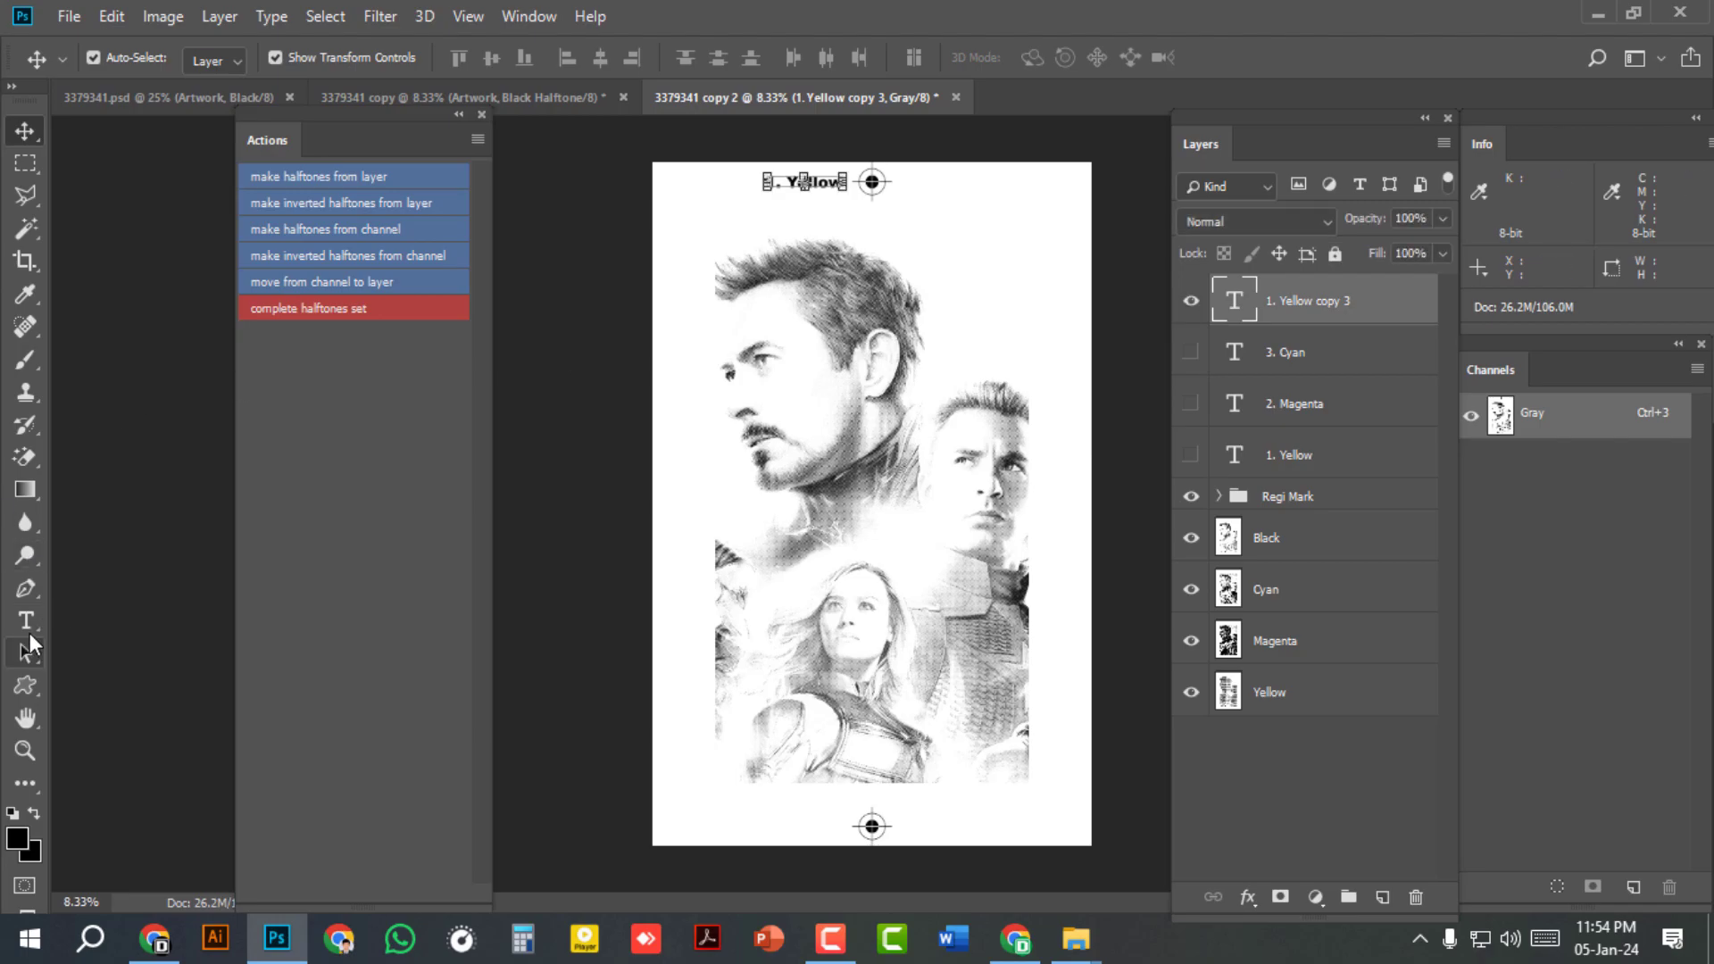
left_click(34, 627)
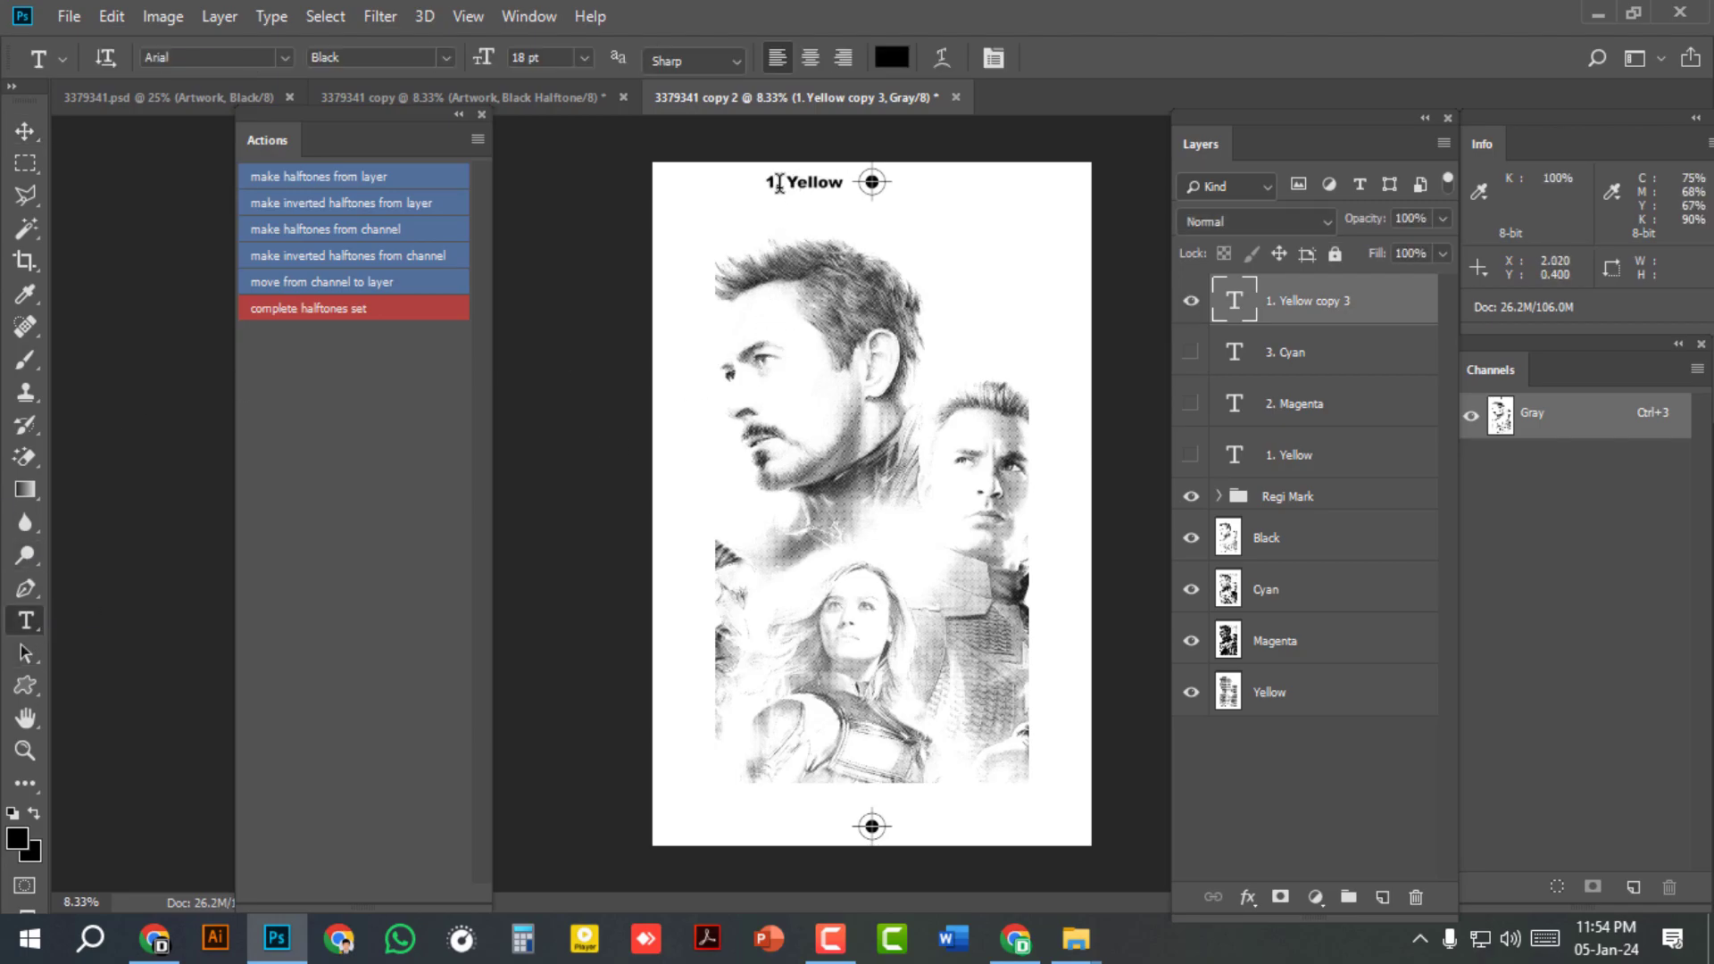
left_click_drag(774, 182, 760, 184)
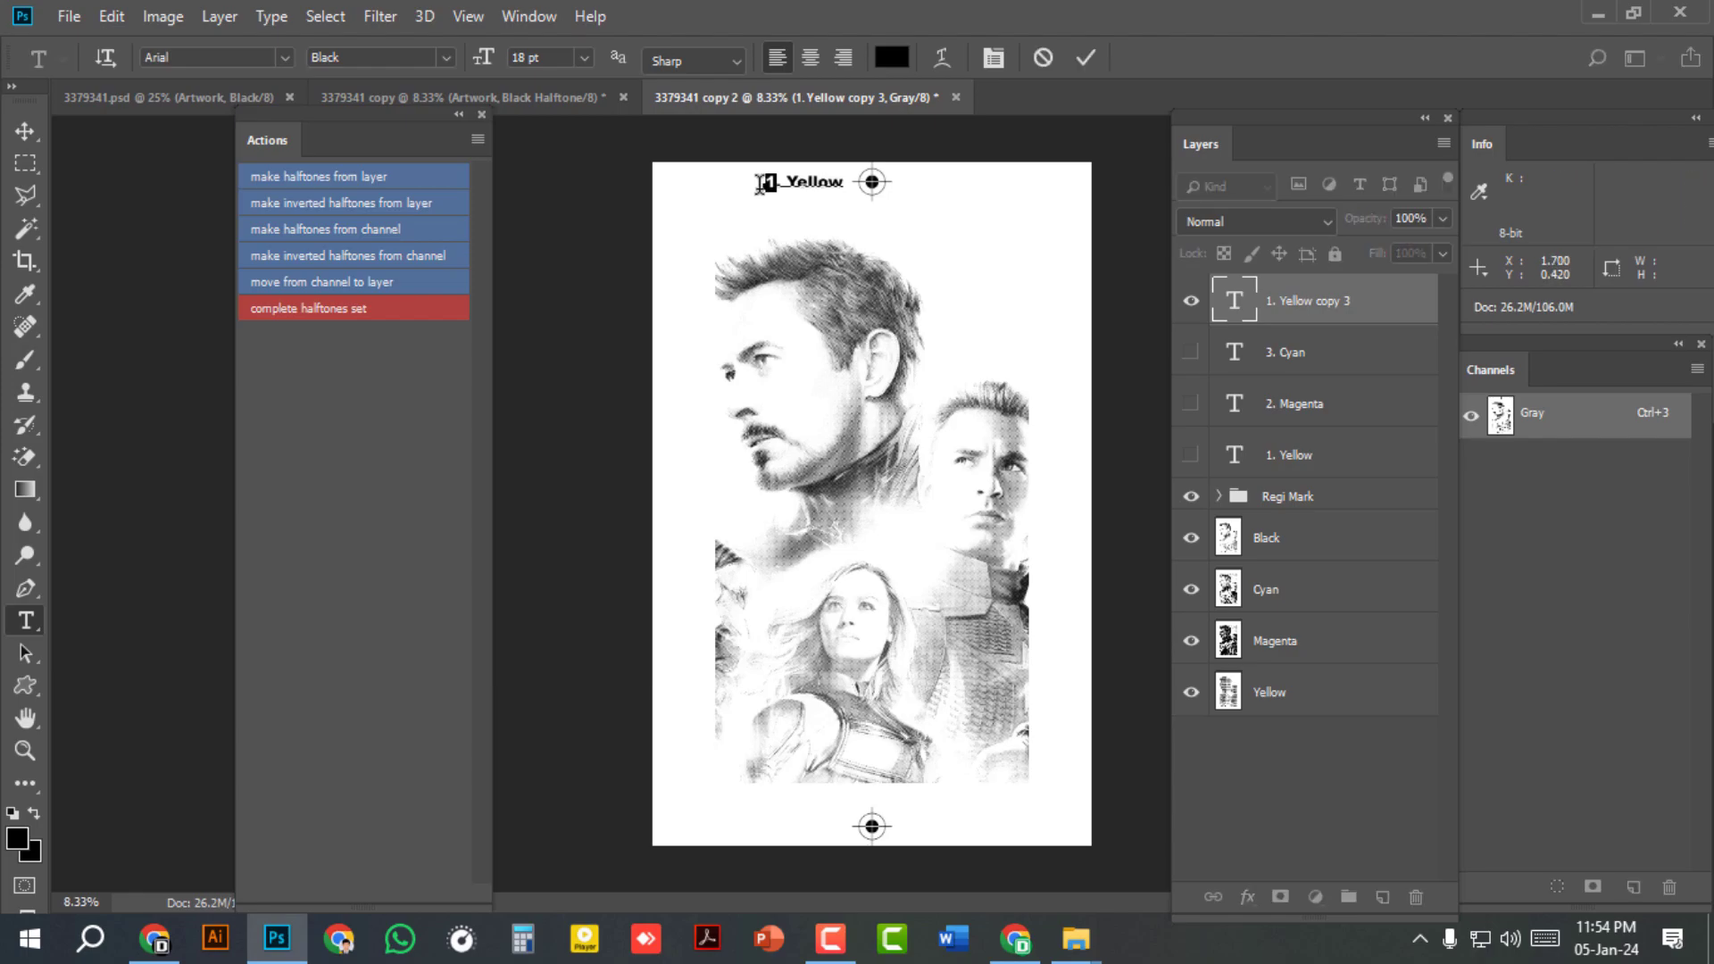
left_click_drag(785, 182, 844, 189)
type("Black")
left_click(26, 132)
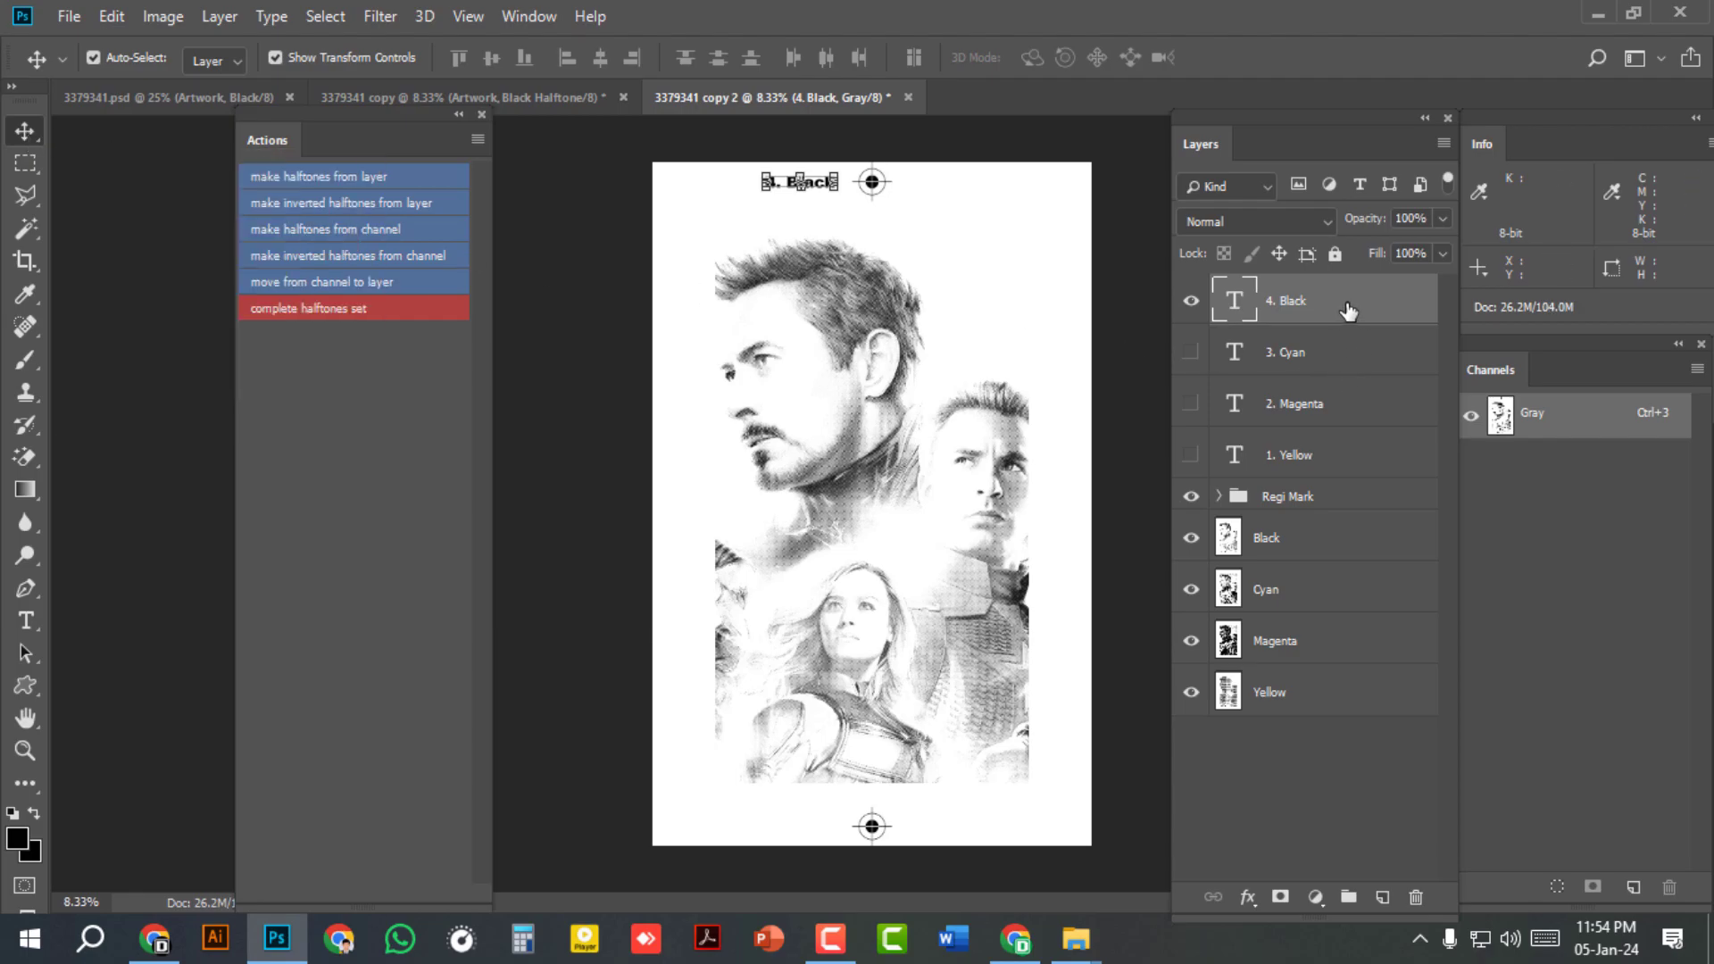
left_click(1320, 749)
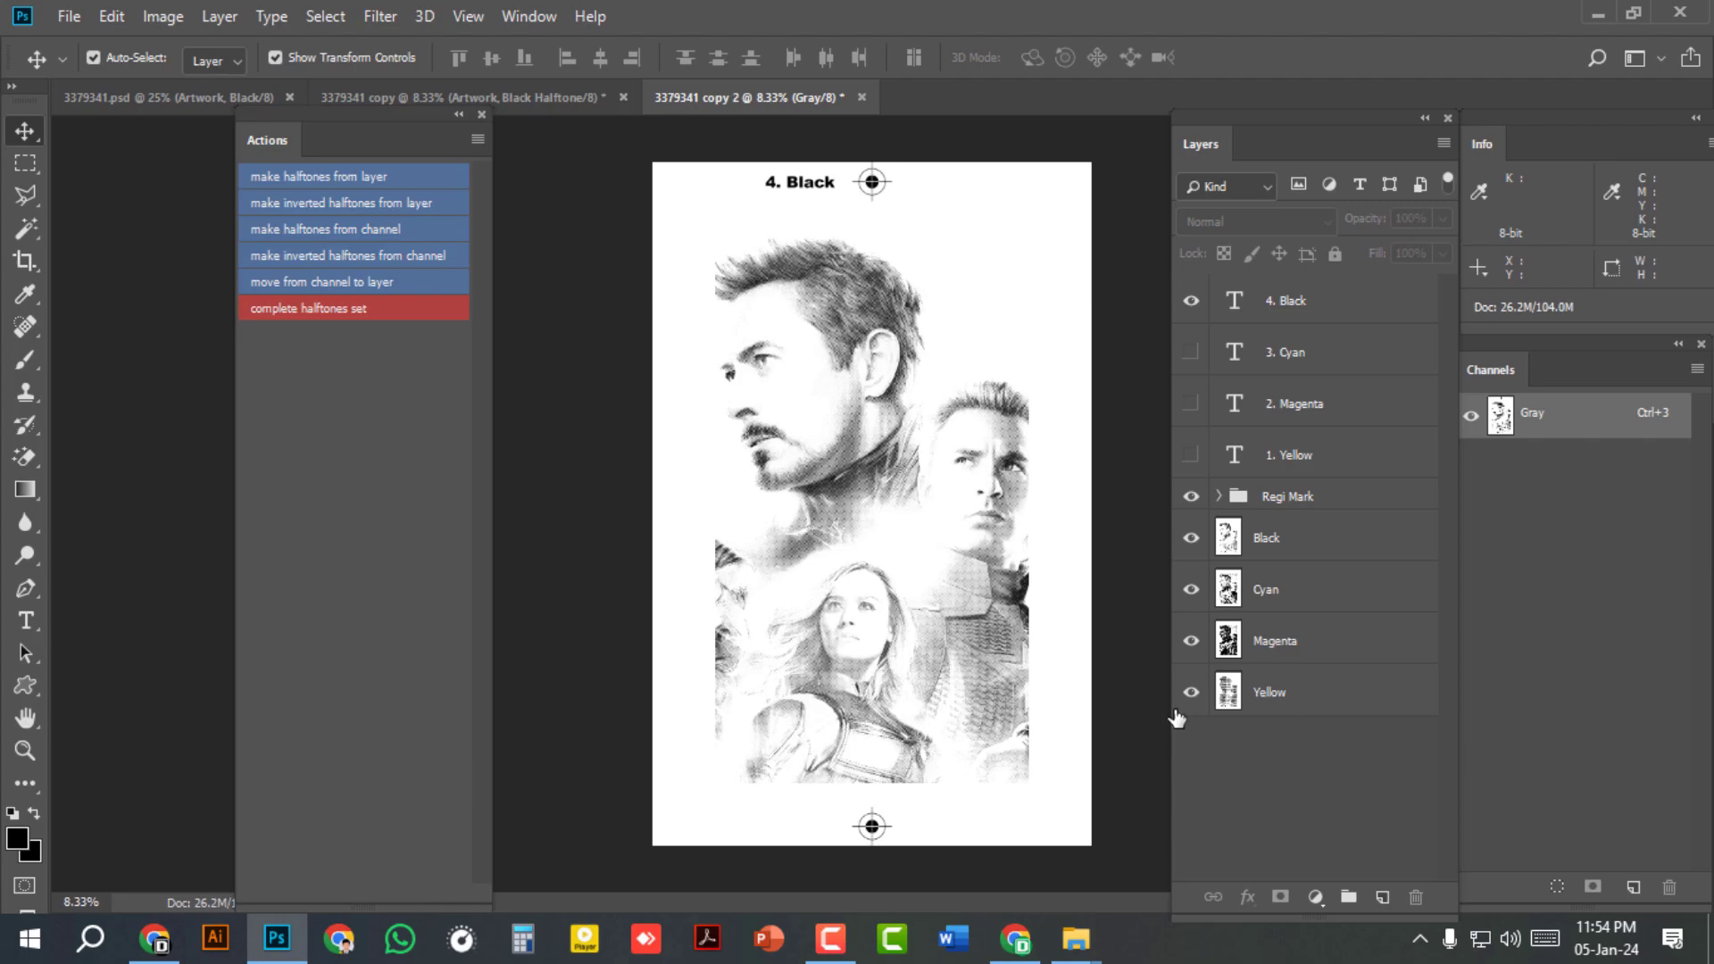
Step: Show only the Yellow halftone layer with its "1. Yellow" label and the registration marks
left_click(1191, 641)
left_click(1191, 590)
left_click(1191, 538)
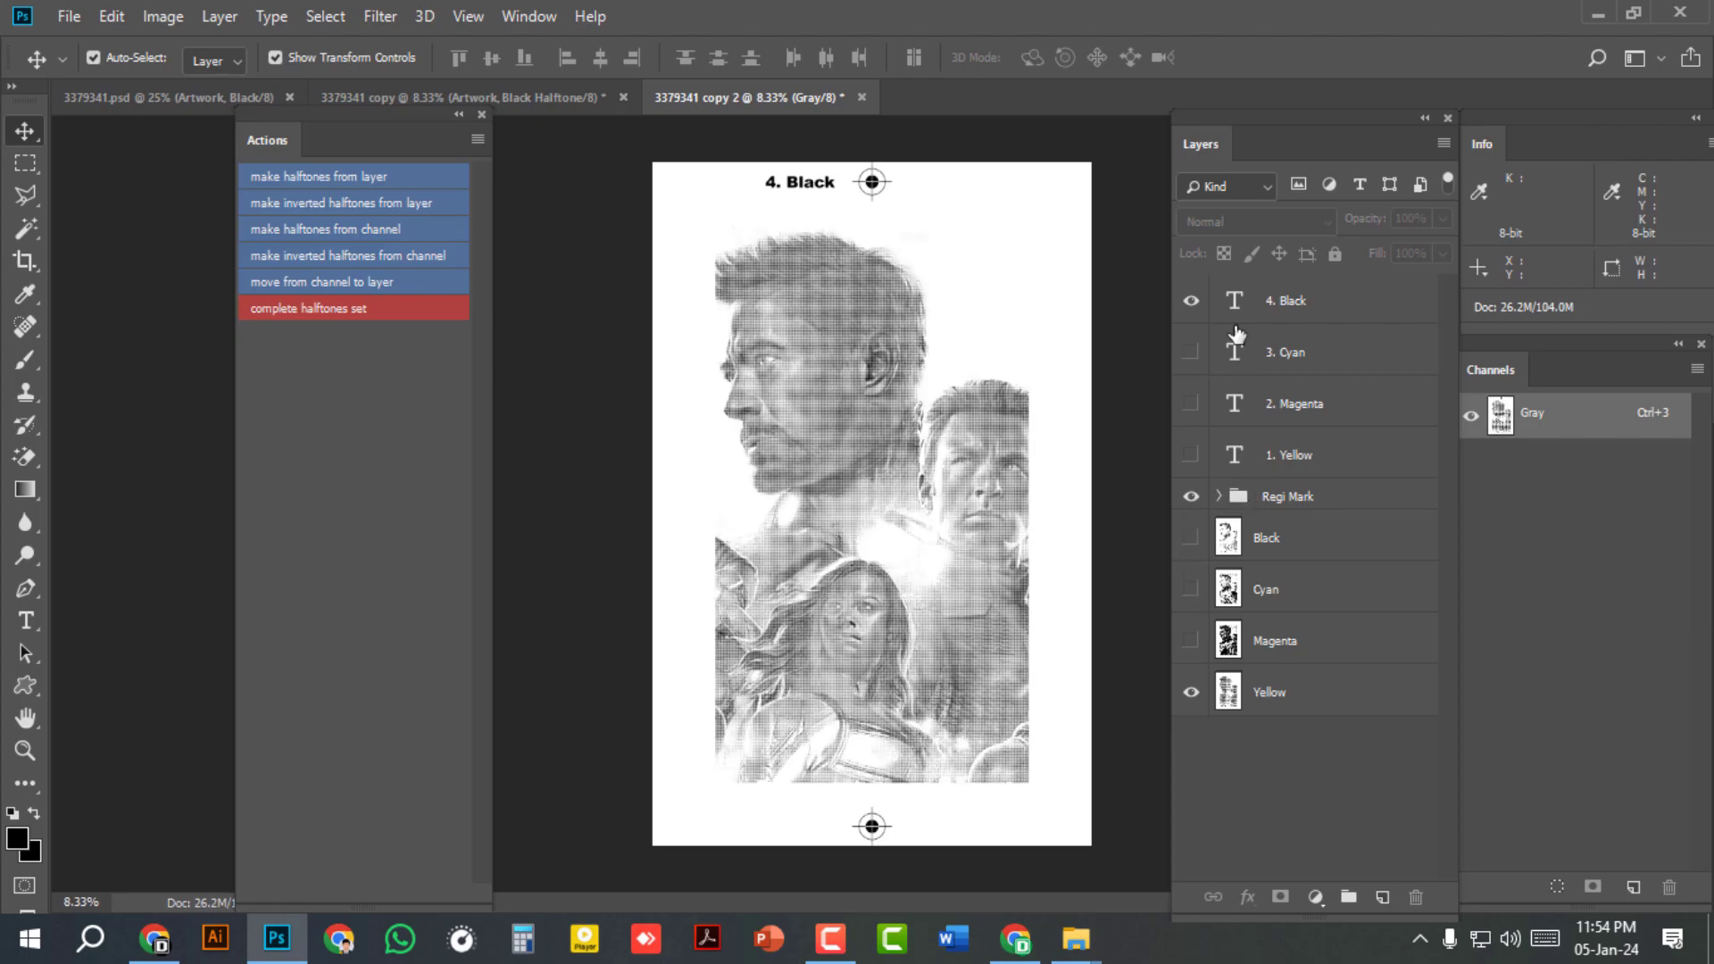
left_click(1190, 455)
left_click(1191, 301)
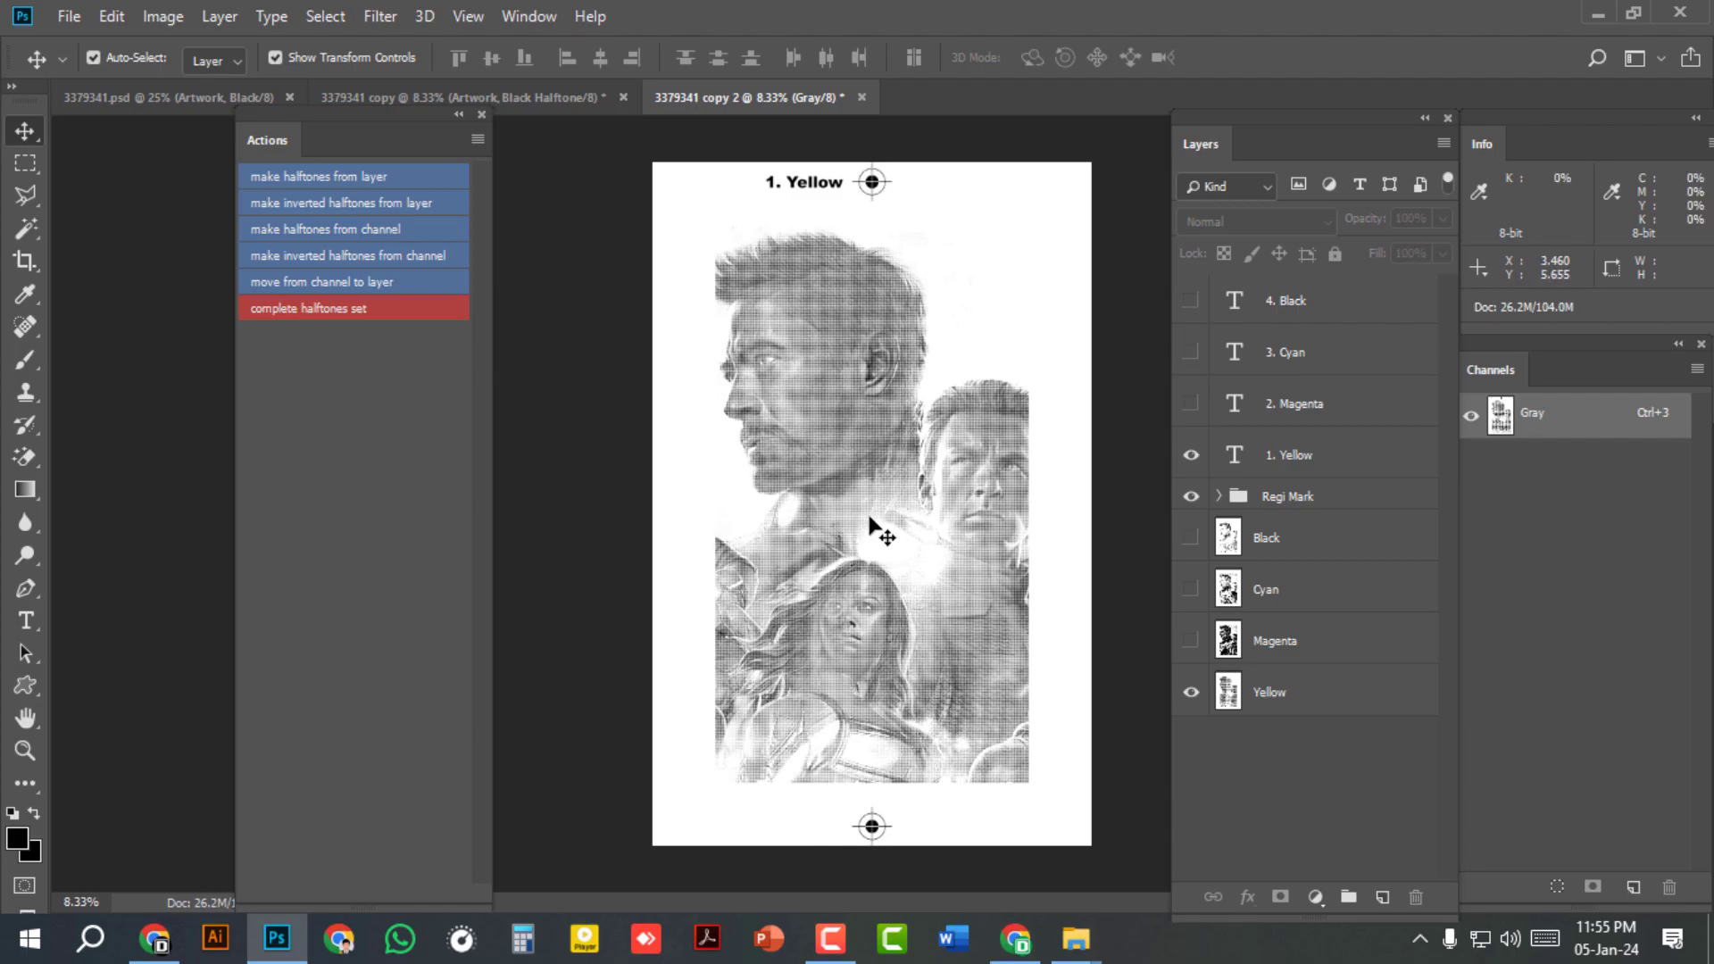
Step: Switch the visible separation to the Magenta halftone layer with its "2. Magenta" label
left_click(1191, 641)
left_click(1192, 692)
left_click(1191, 455)
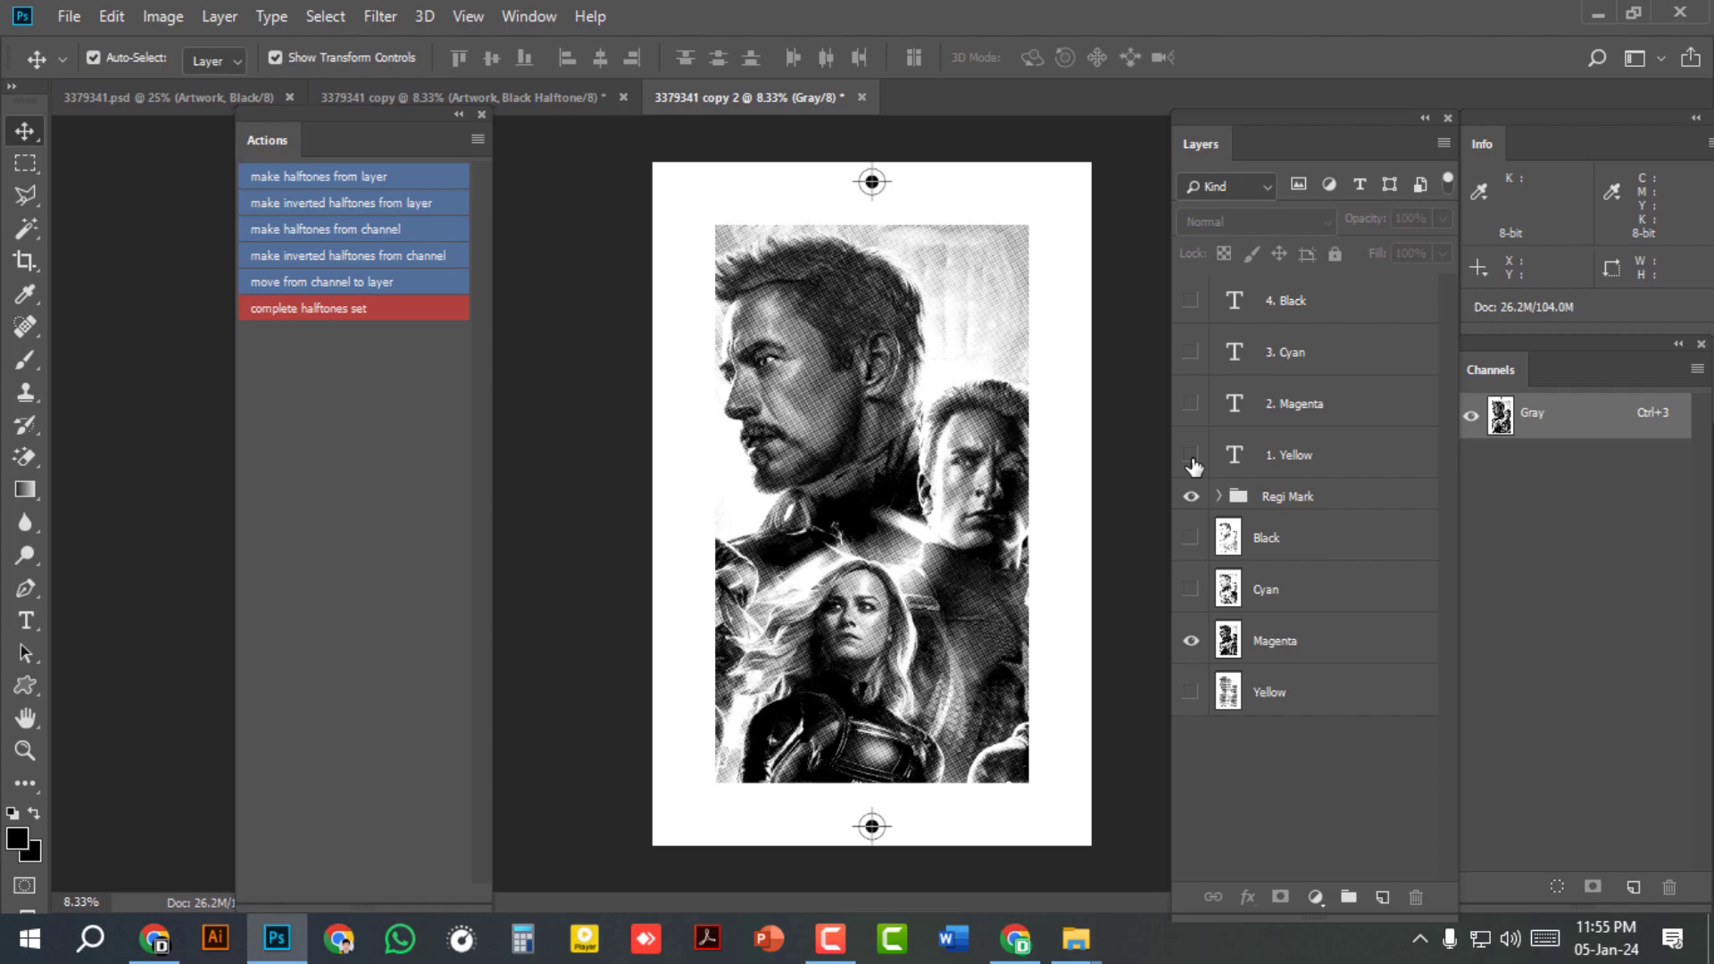
left_click(1193, 405)
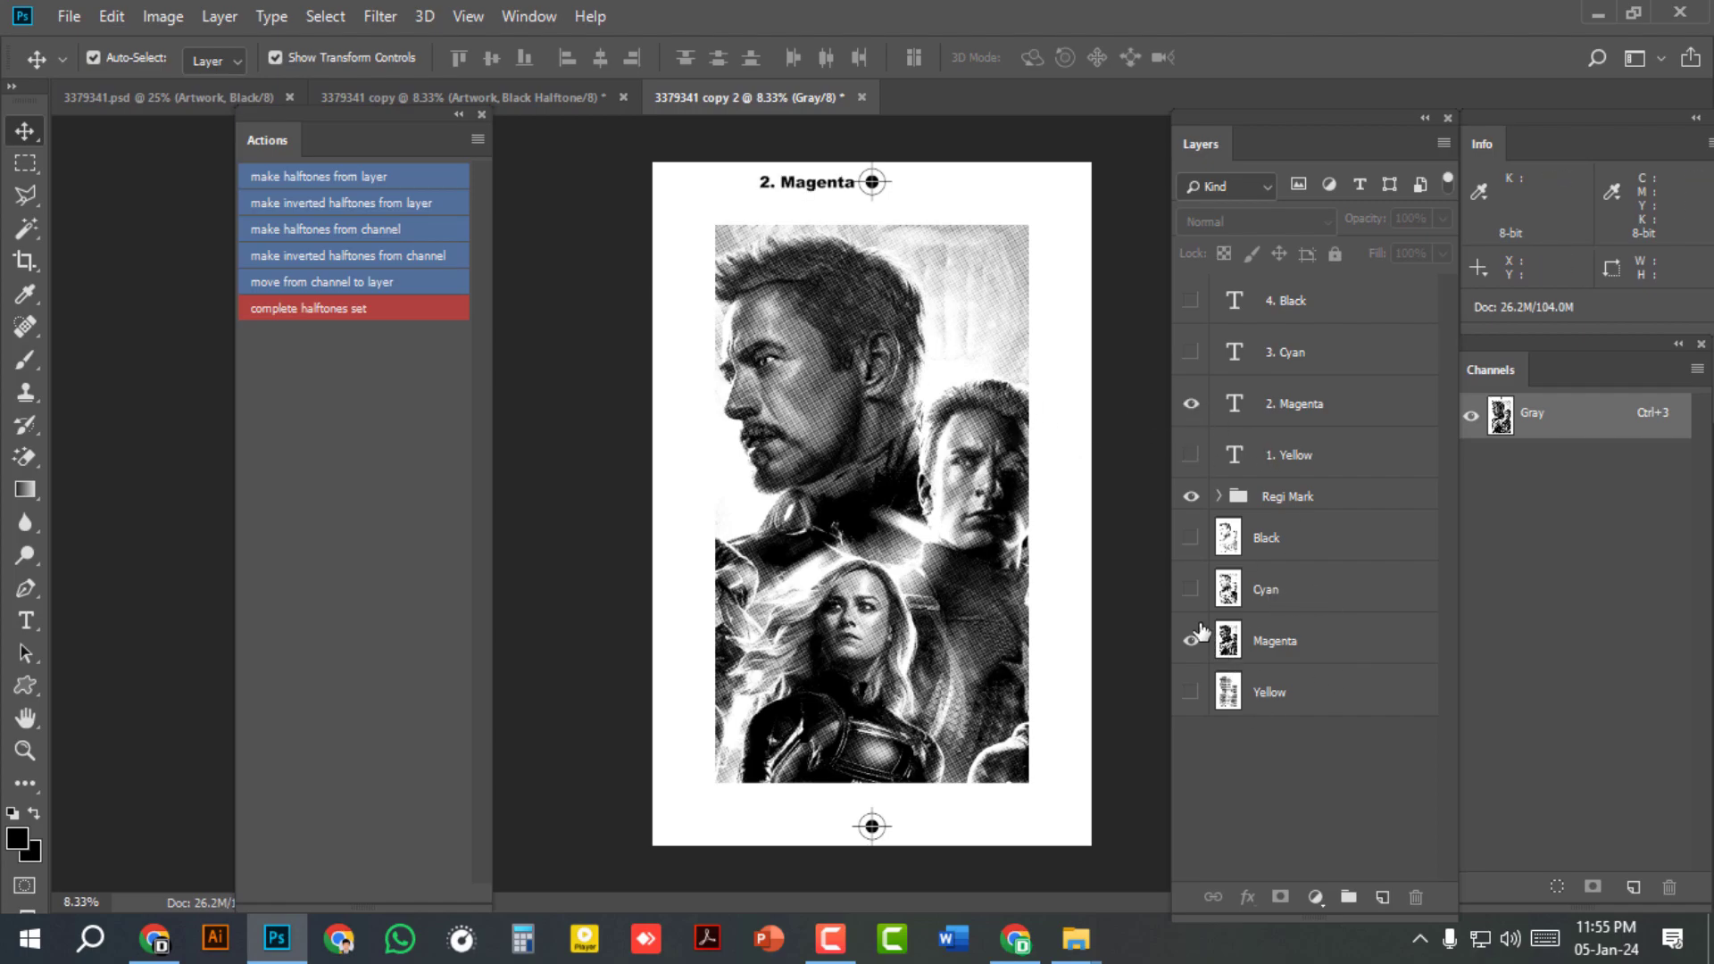
Step: Switch the visible separation to the Cyan halftone layer with its "3. Cyan" label
left_click(1191, 589)
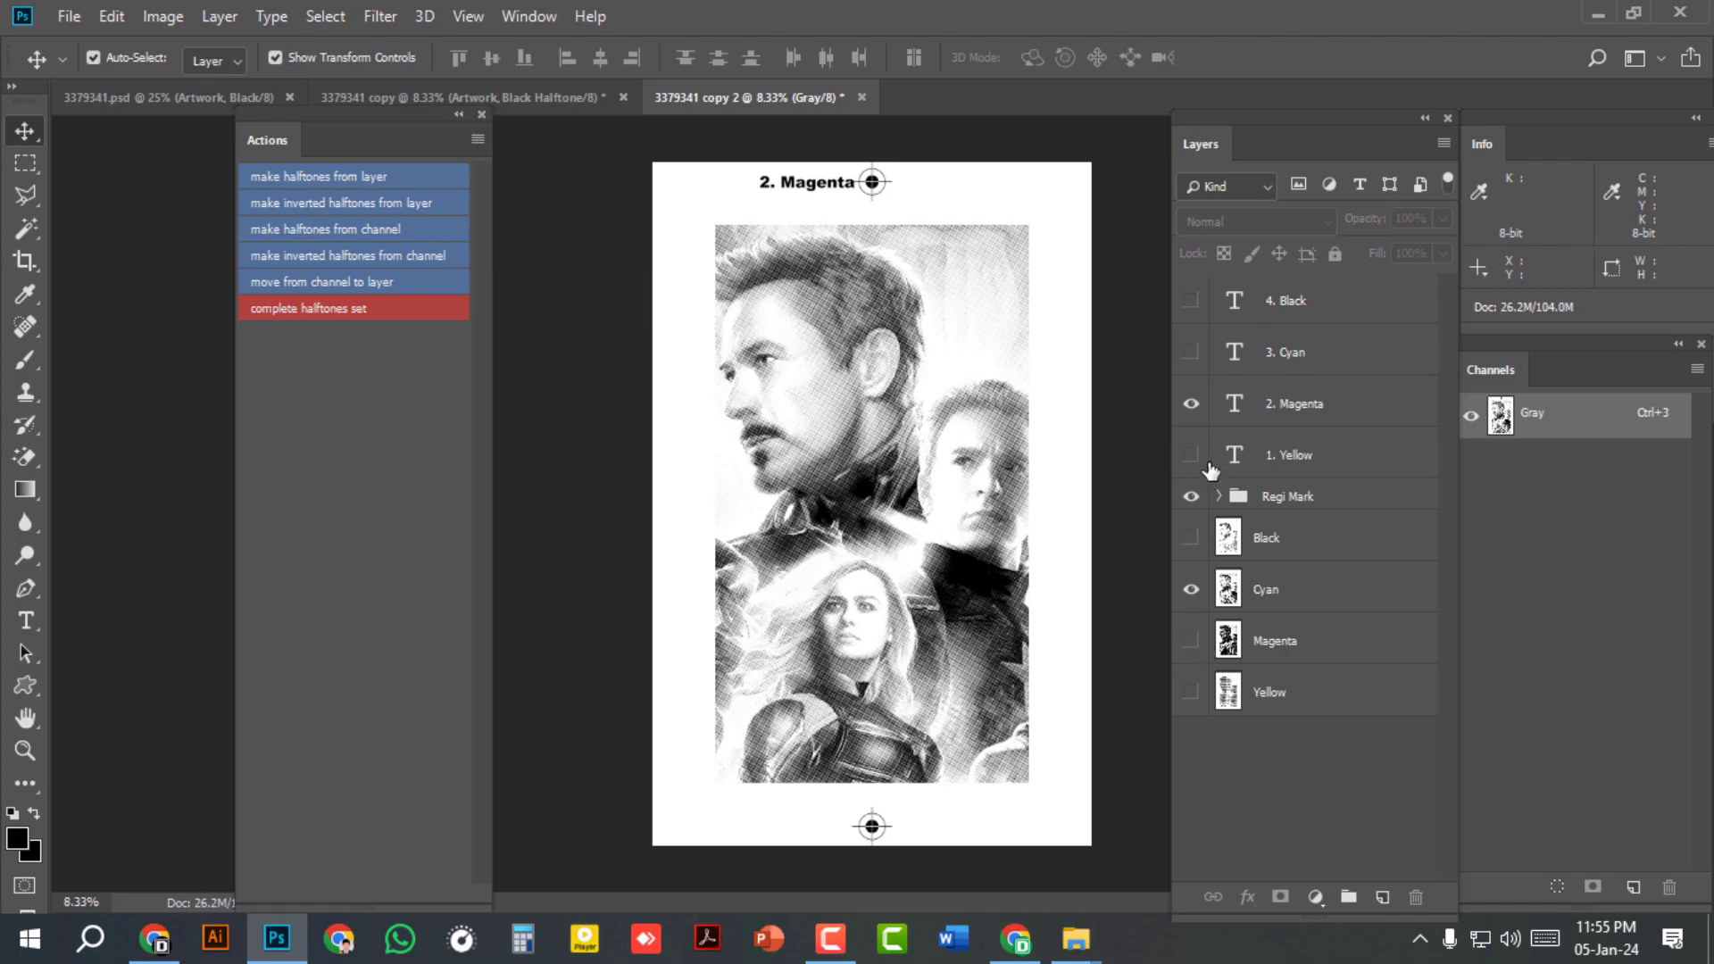
left_click(1192, 404)
left_click(1192, 353)
Step: Switch the visible separation to the Black halftone layer with its "4. Black" label
left_click(1191, 589)
left_click(1191, 537)
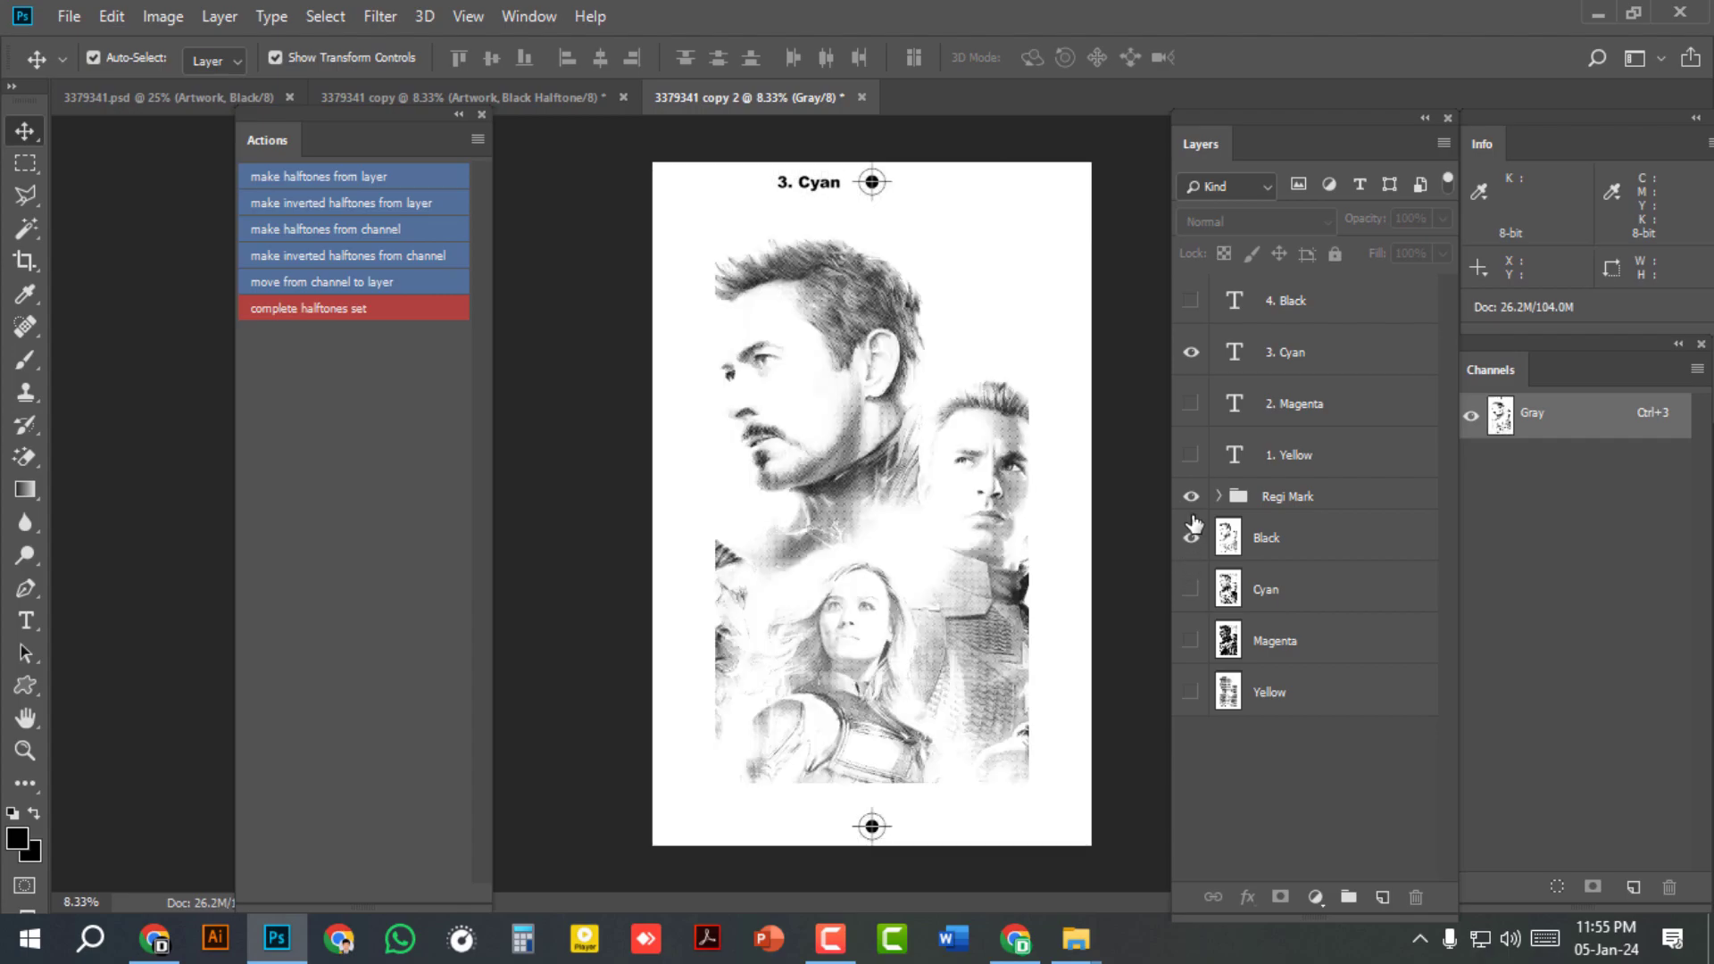
left_click(1191, 301)
left_click(1191, 352)
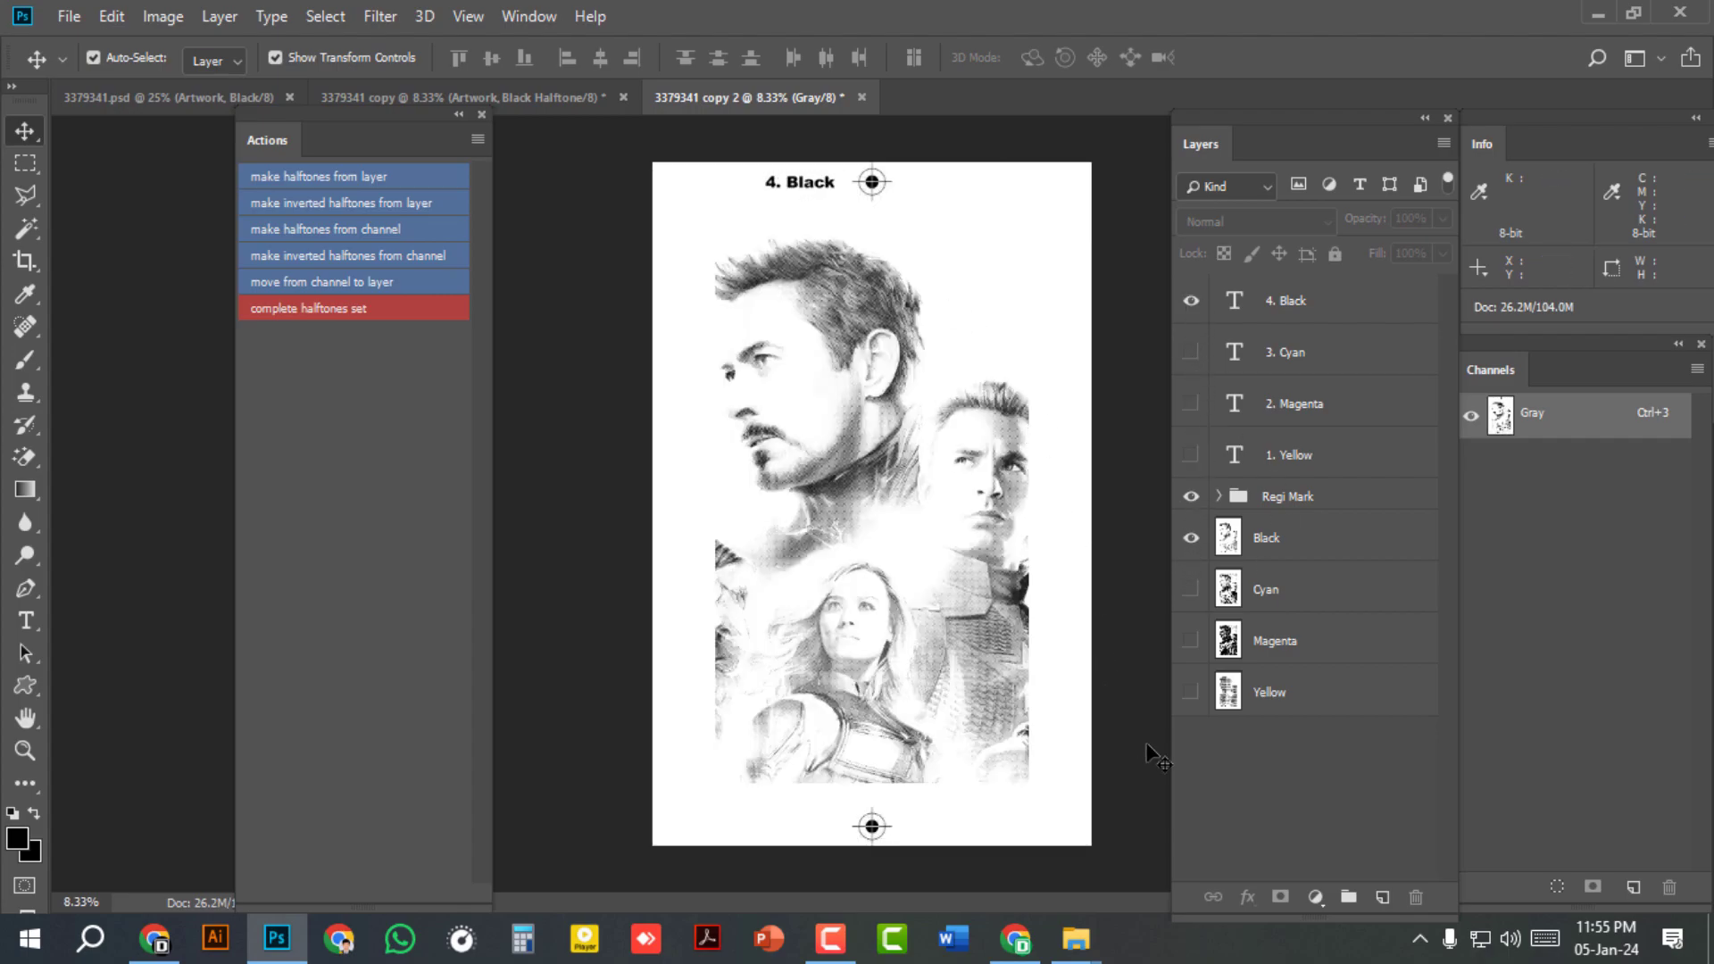